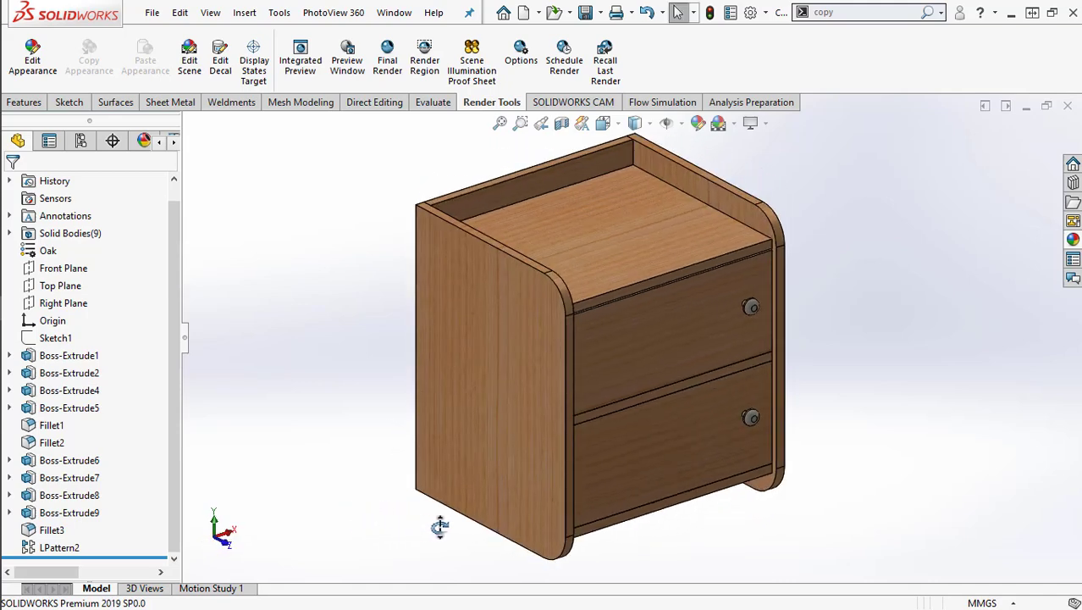
# Fit the finished nightstand in view and start a new blank part document
pyautogui.press('f')
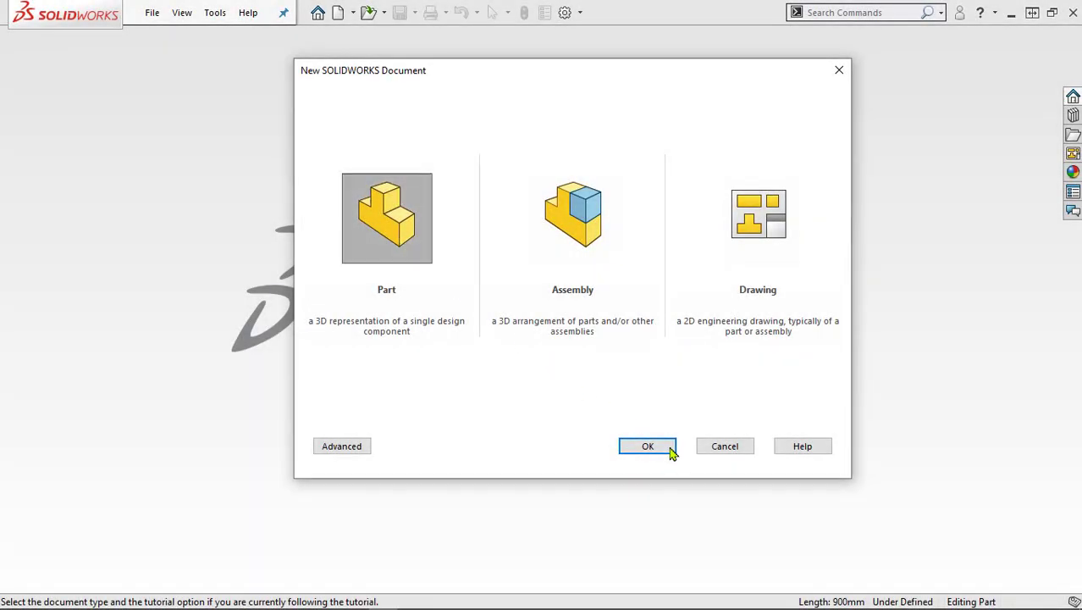
pyautogui.click(671, 453)
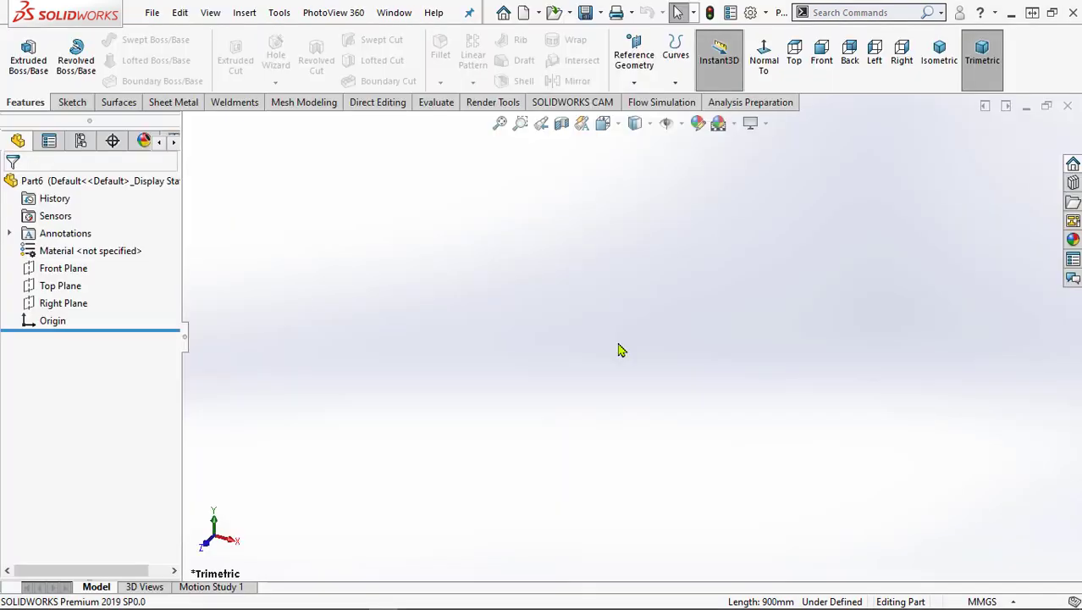
# On the Front Plane, sketch a center rectangle drawn out from the origin
pyautogui.click(62, 269)
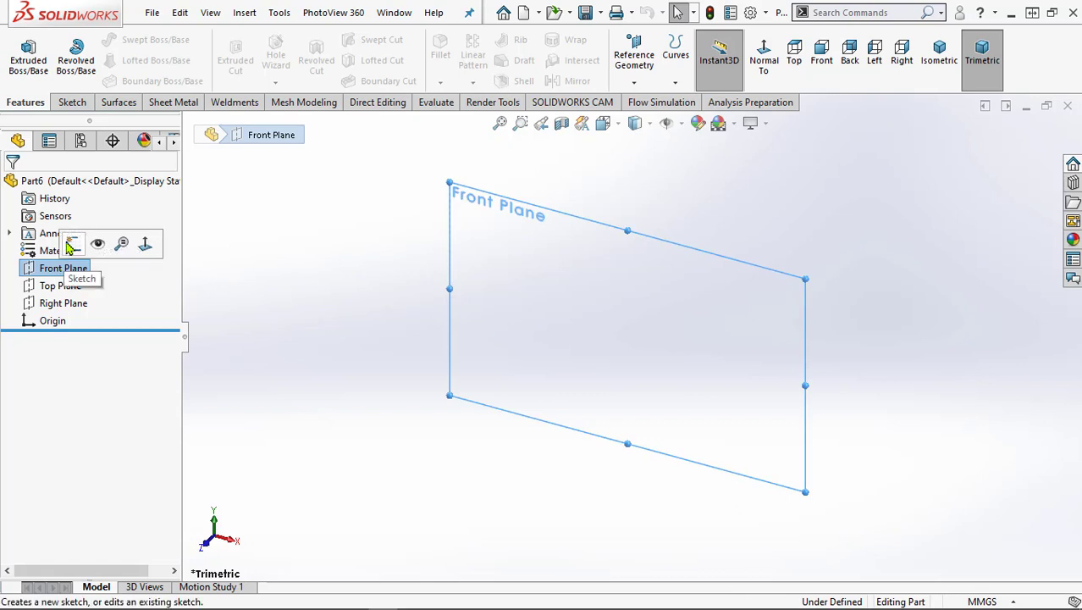
pyautogui.click(72, 241)
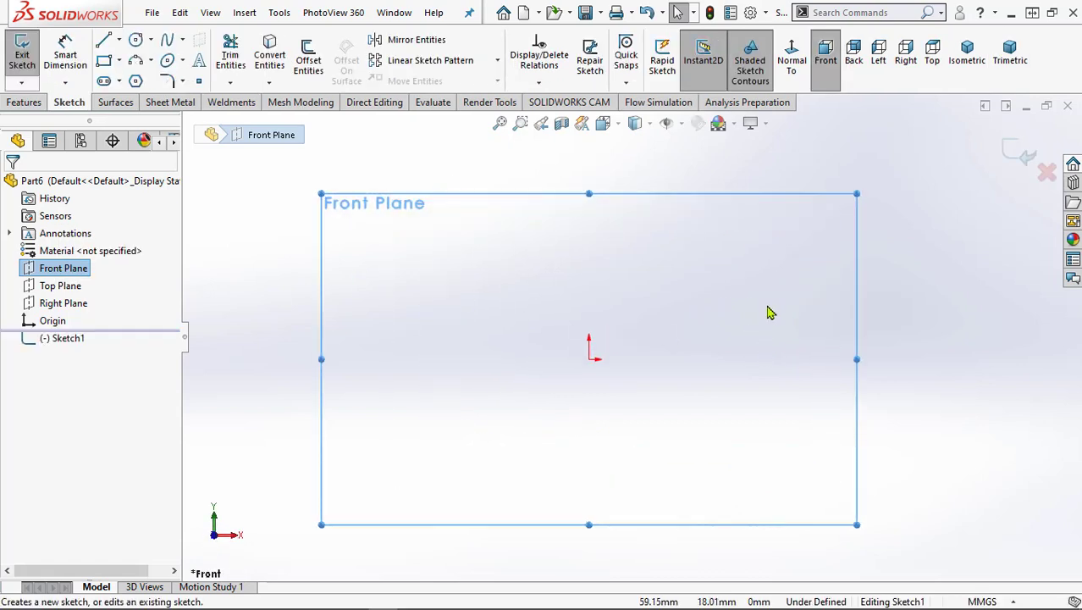
pyautogui.click(107, 65)
pyautogui.click(464, 211)
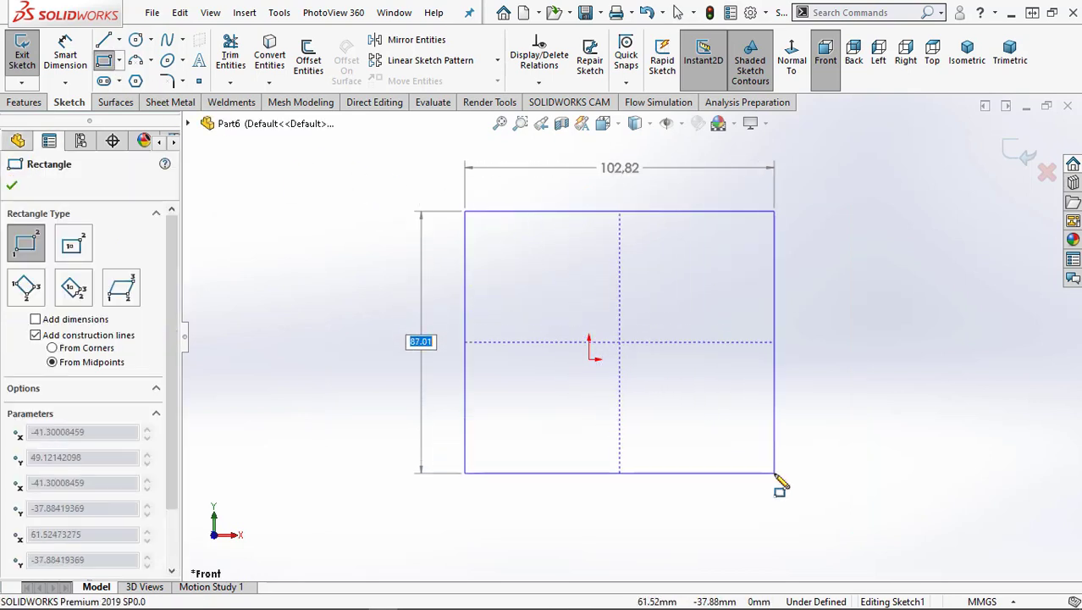
pyautogui.click(773, 472)
pyautogui.scroll(-2, 777, 479)
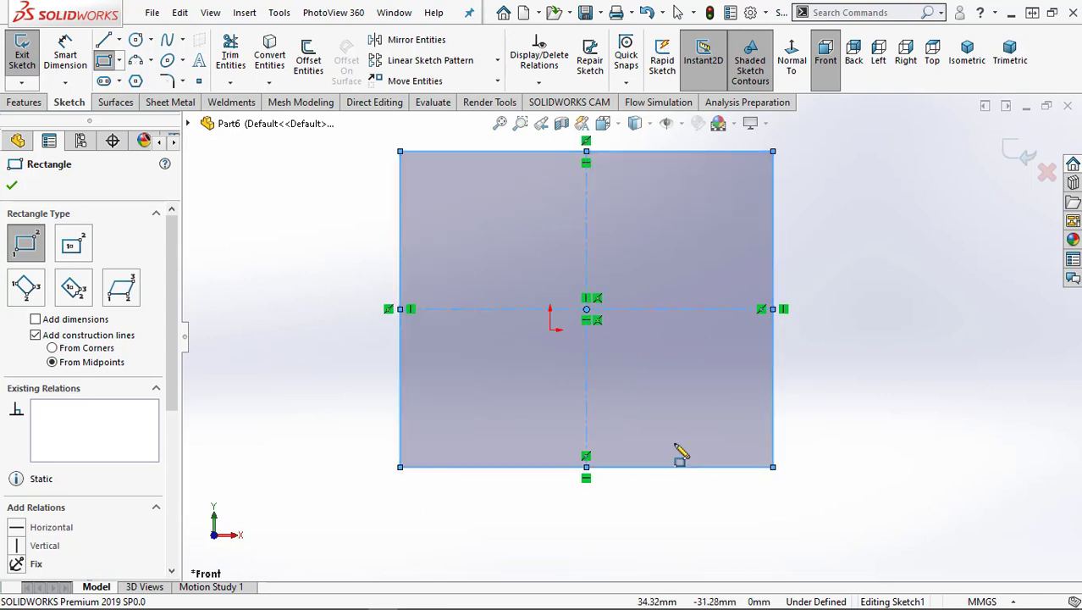
pyautogui.scroll(1, 680, 453)
# Dimension the rectangle 800 wide and 900 tall
pyautogui.click(104, 60)
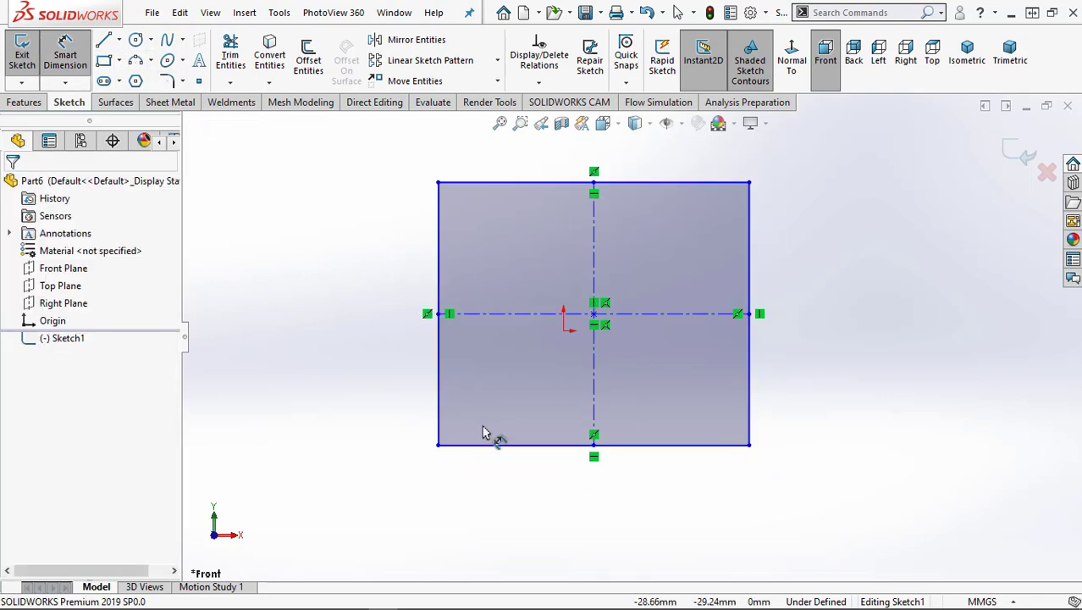
pyautogui.click(500, 448)
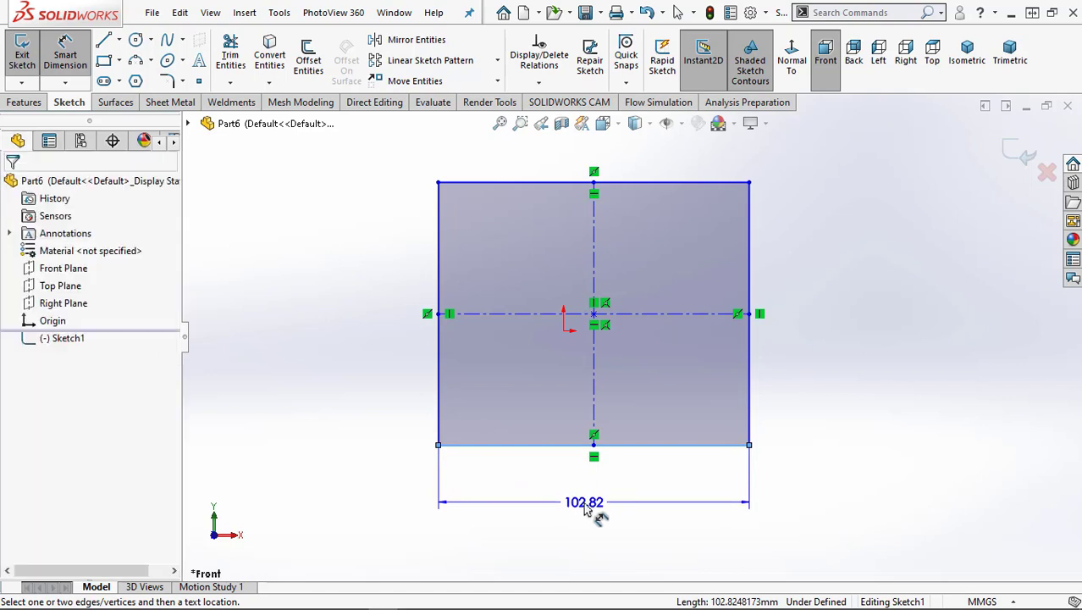
pyautogui.click(595, 512)
pyautogui.write('800')
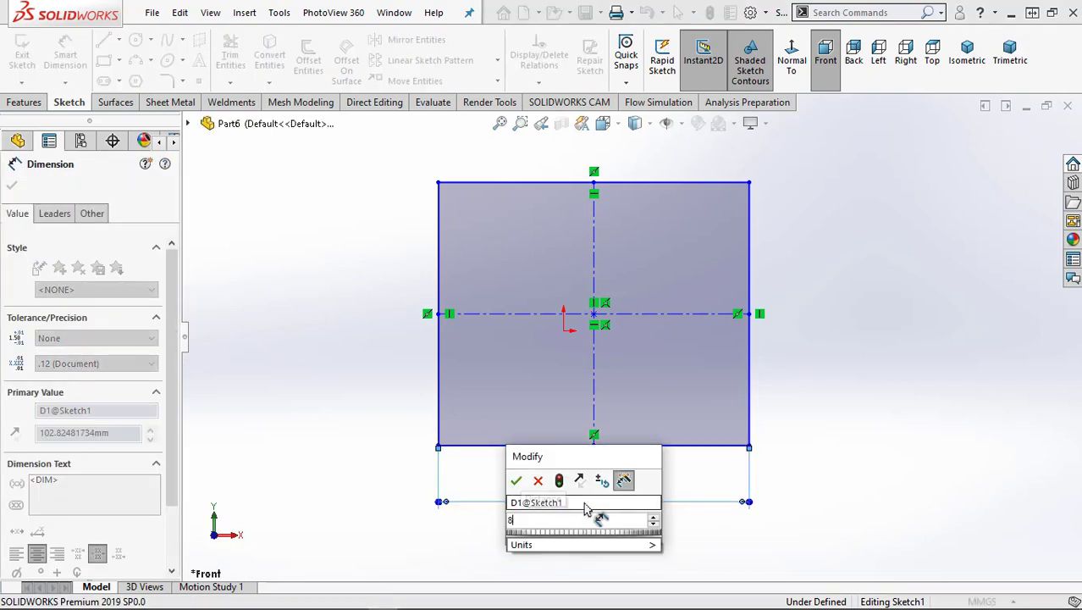
pyautogui.press('Return')
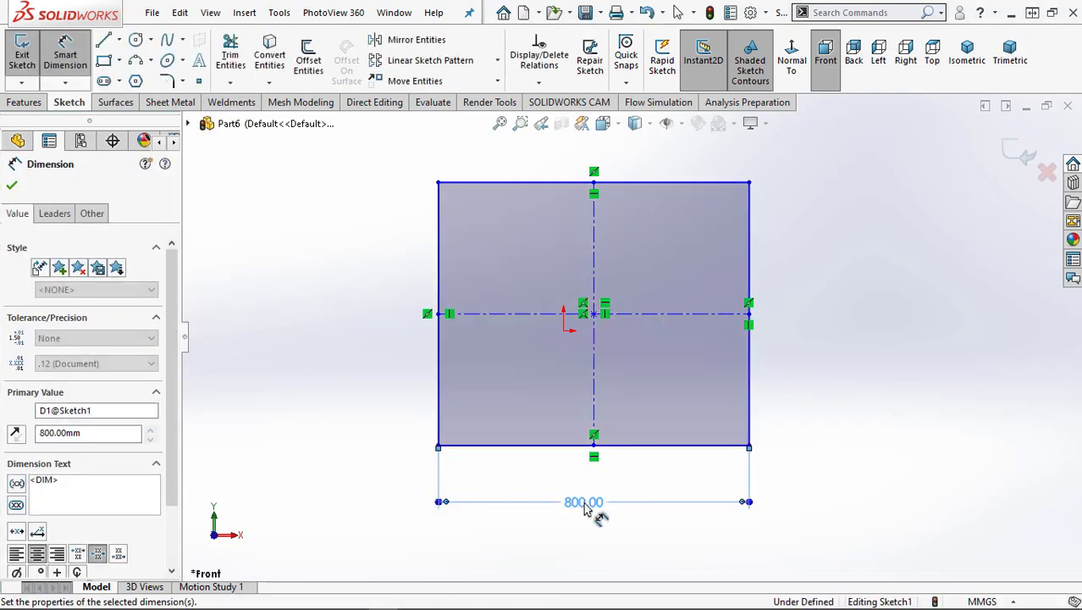
pyautogui.click(437, 350)
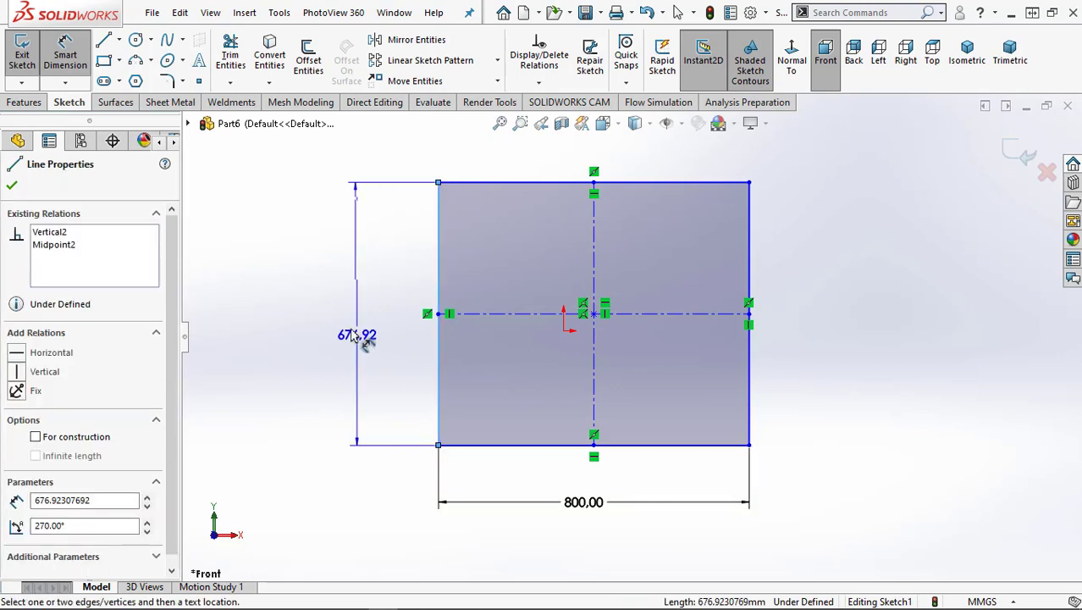
pyautogui.click(343, 319)
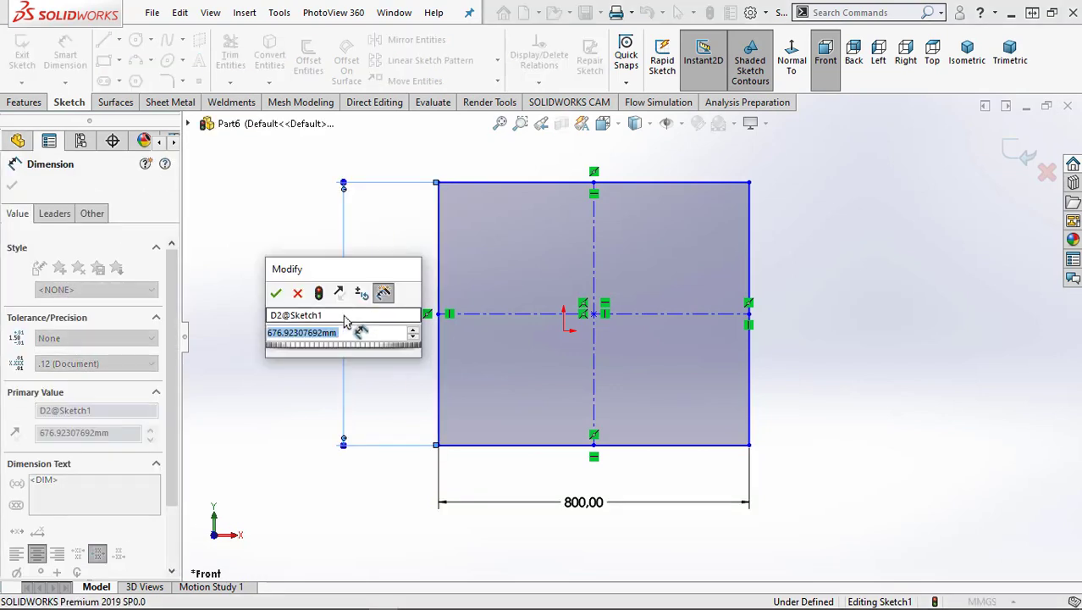
pyautogui.write('900')
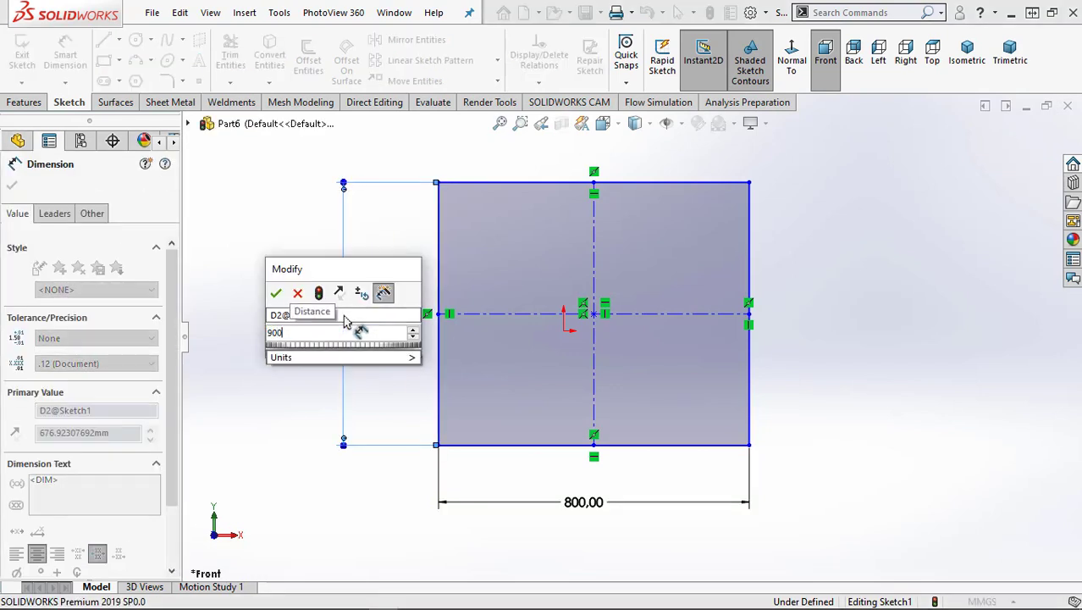
pyautogui.press('Return')
pyautogui.hotkey('shift', 'z')
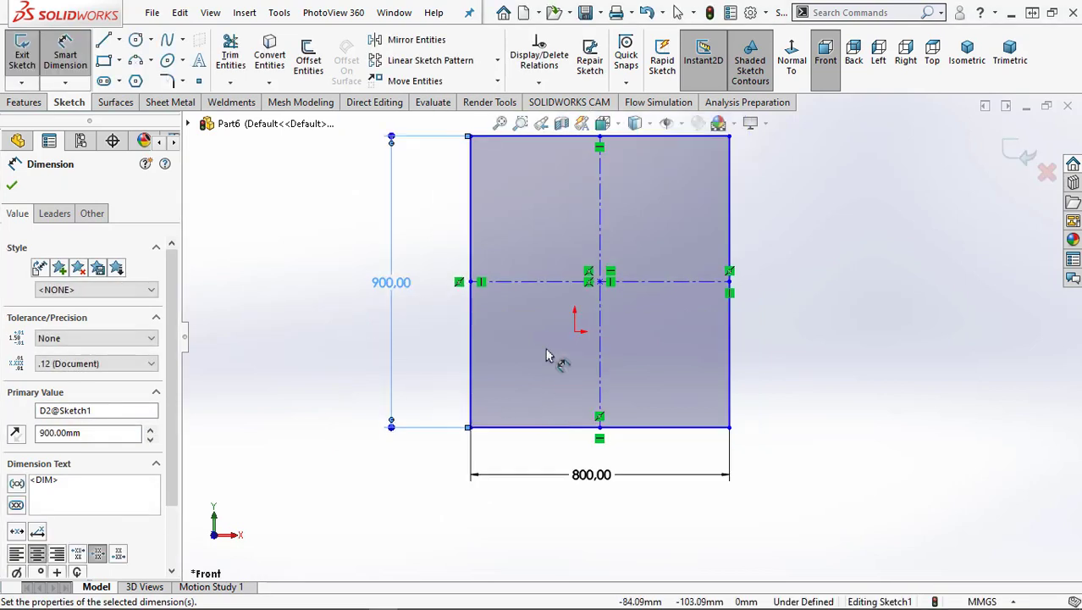
pyautogui.click(350, 256)
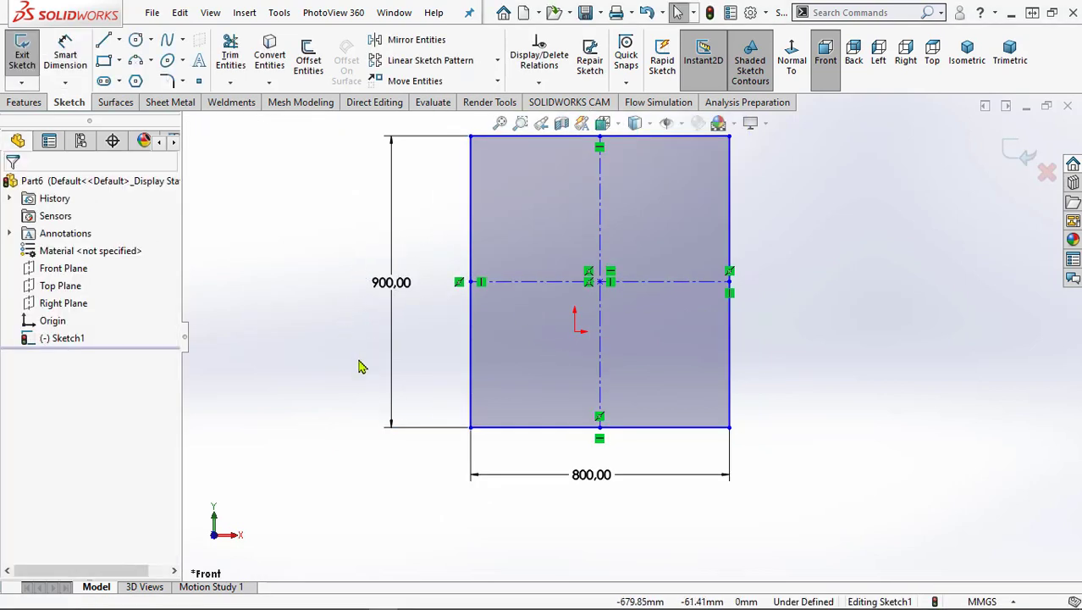
# Put the bottom edge's midpoint on the origin
pyautogui.click(575, 331)
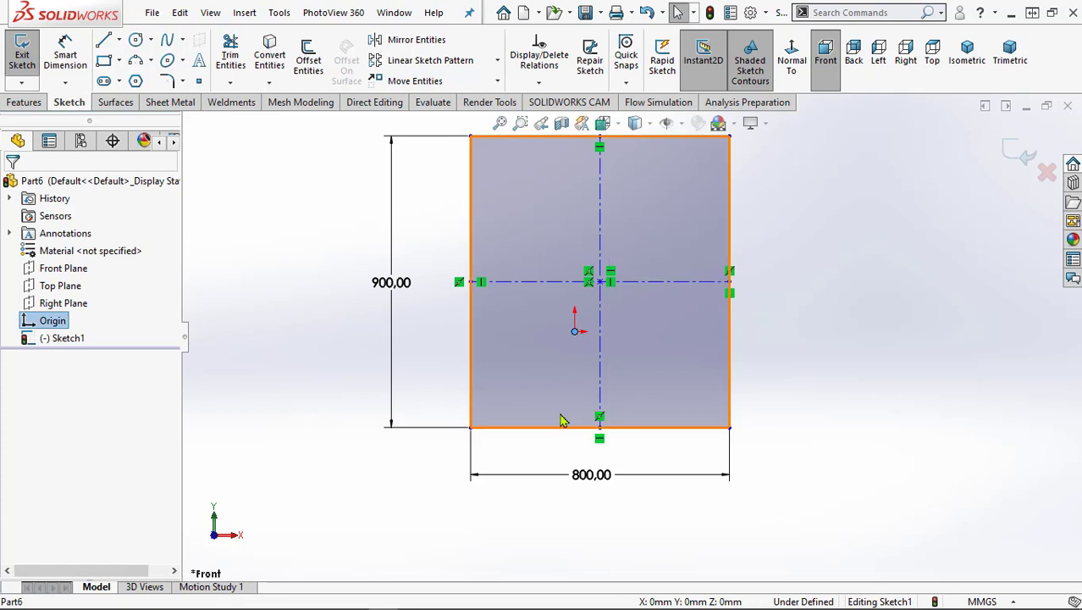
pyautogui.keyDown('ctrl'); pyautogui.click(561, 427); pyautogui.keyUp('ctrl')
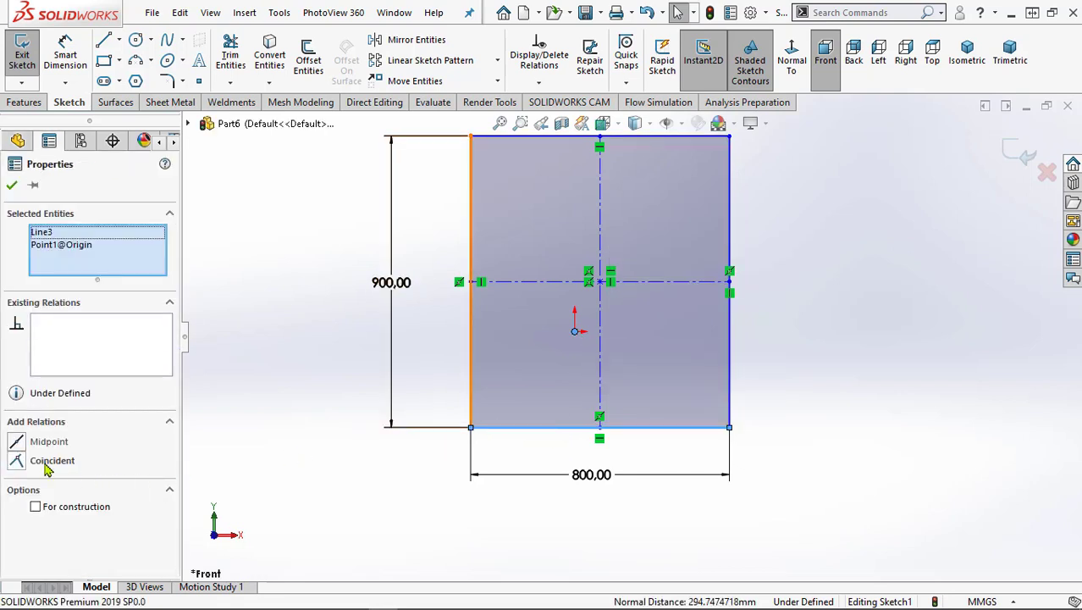
pyautogui.click(17, 443)
# Draw a thin full-height strip rectangle along the left edge and box-select it
pyautogui.press('Escape')
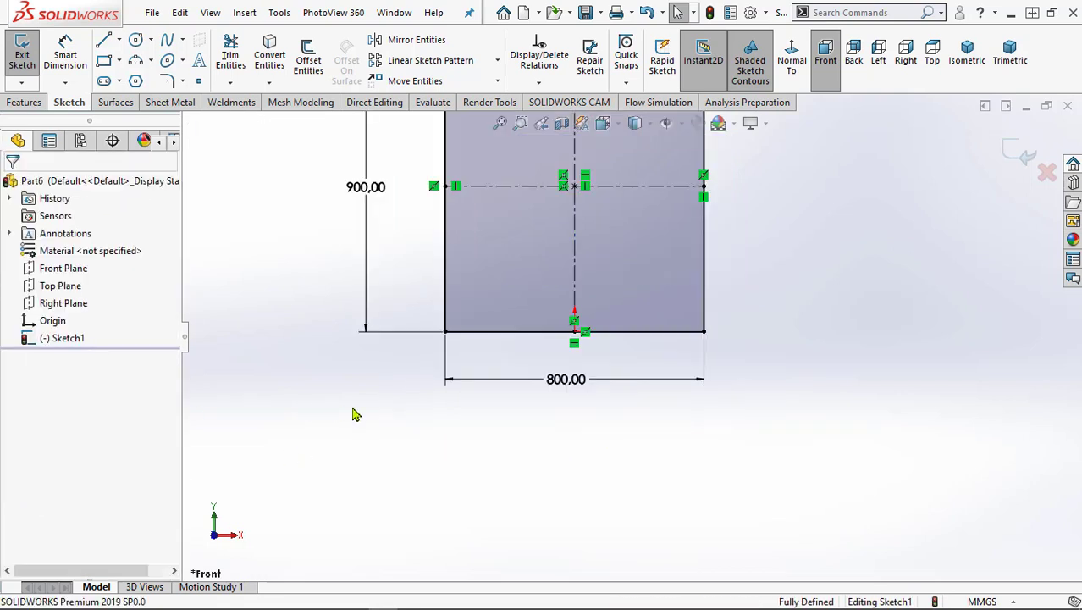
pyautogui.scroll(-3, 430, 406)
pyautogui.scroll(1, 573, 198)
pyautogui.scroll(3, 701, 315)
pyautogui.scroll(2, 710, 342)
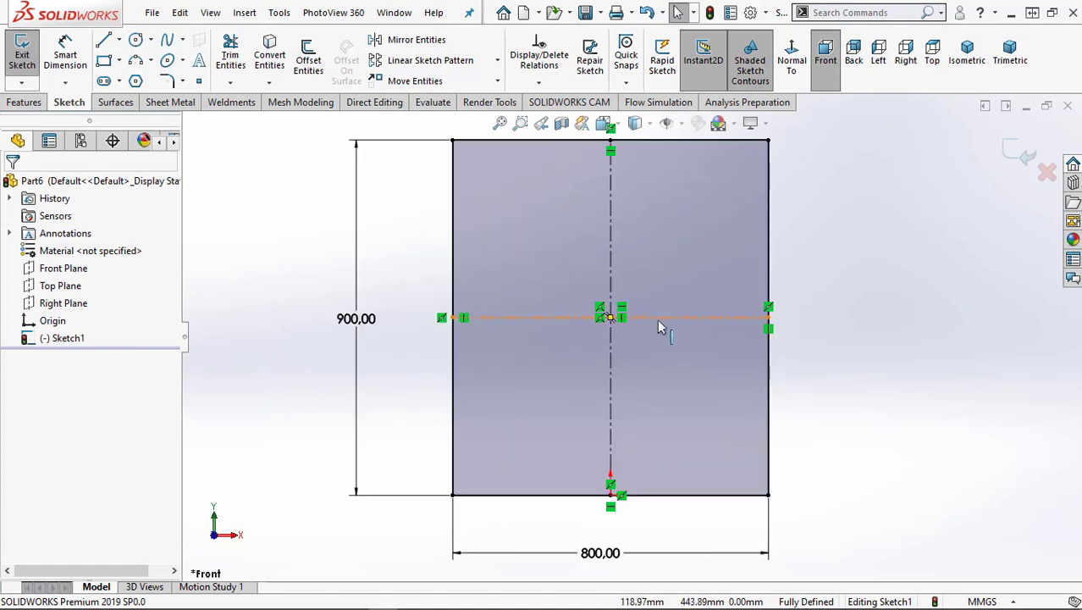
pyautogui.click(104, 62)
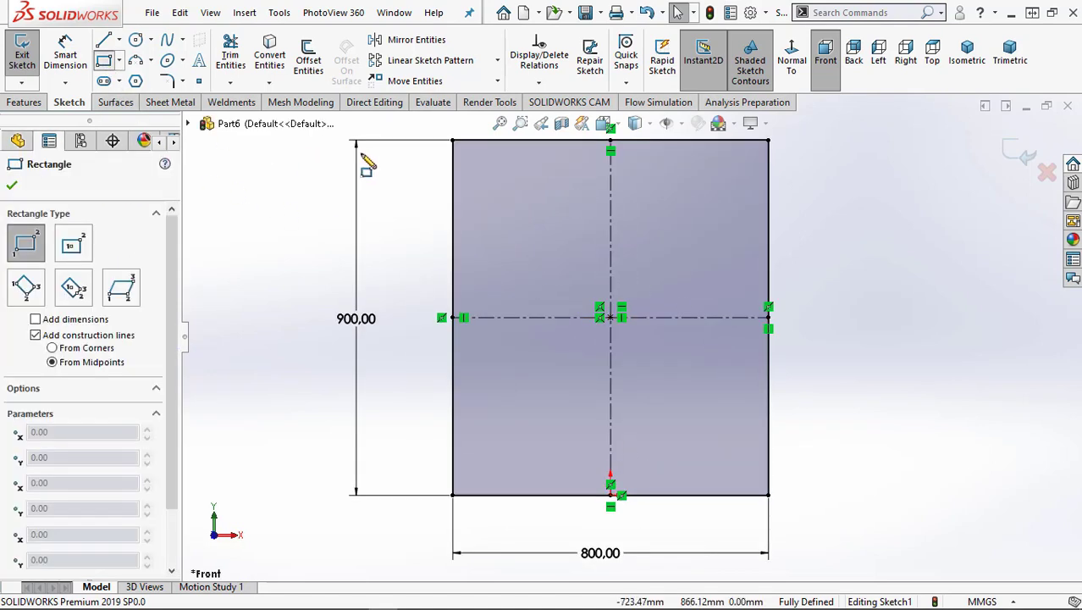
pyautogui.click(453, 140)
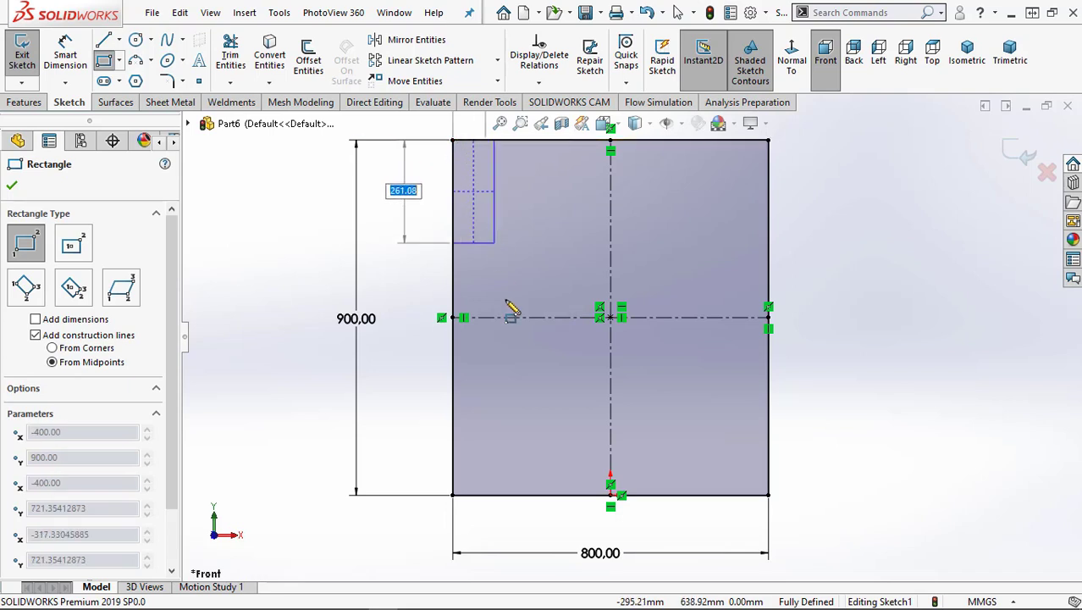
pyautogui.click(471, 498)
pyautogui.press('Escape')
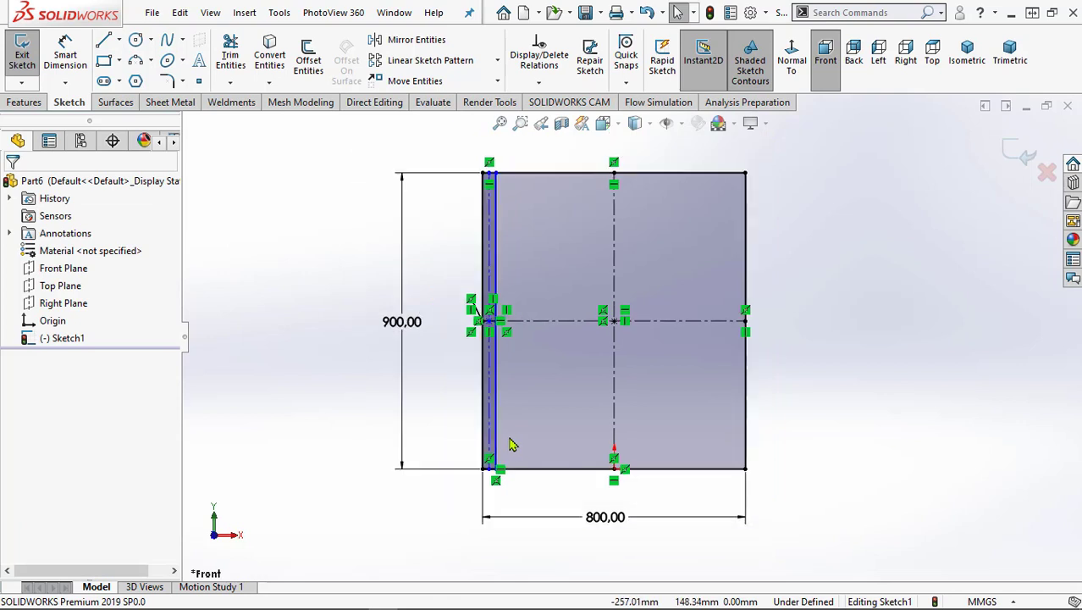
pyautogui.moveTo(441, 140); pyautogui.dragTo(669, 500)
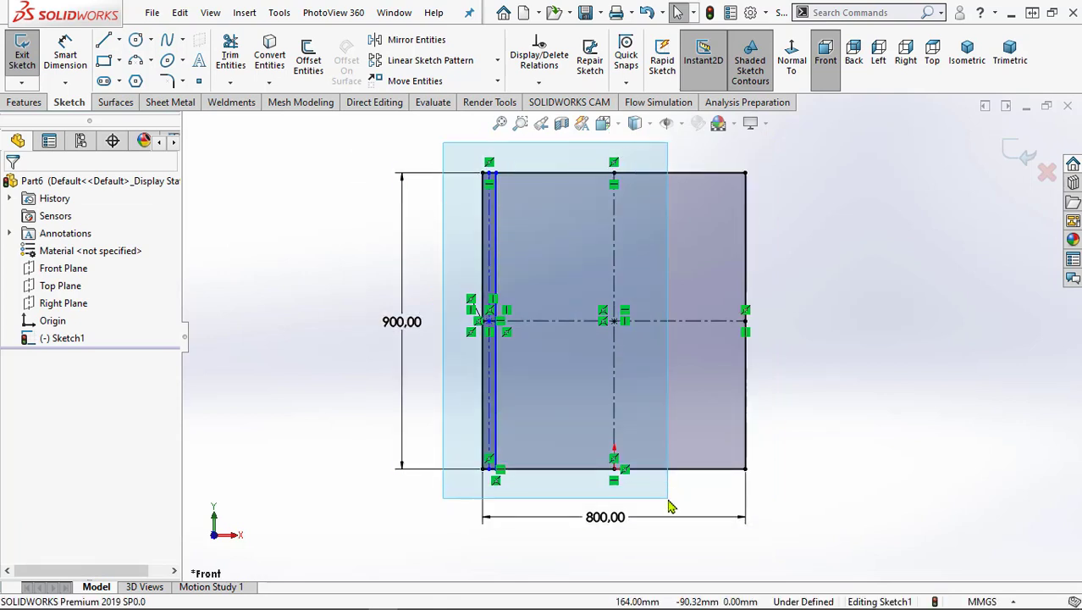
# Mirror the left strip about the vertical centre line onto the right edge
pyautogui.click(412, 40)
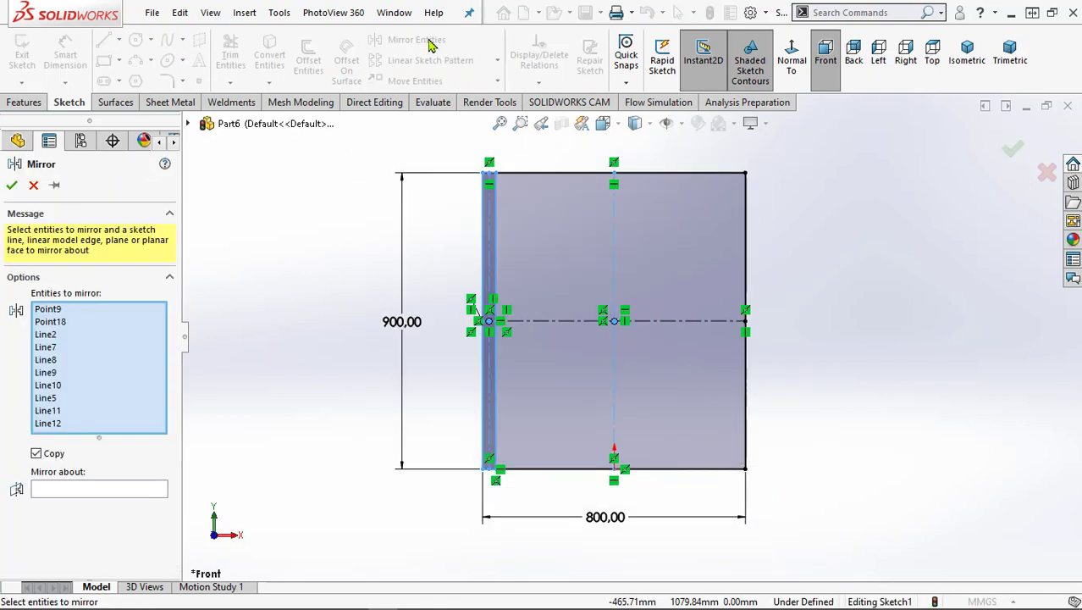
pyautogui.click(148, 491)
pyautogui.click(614, 262)
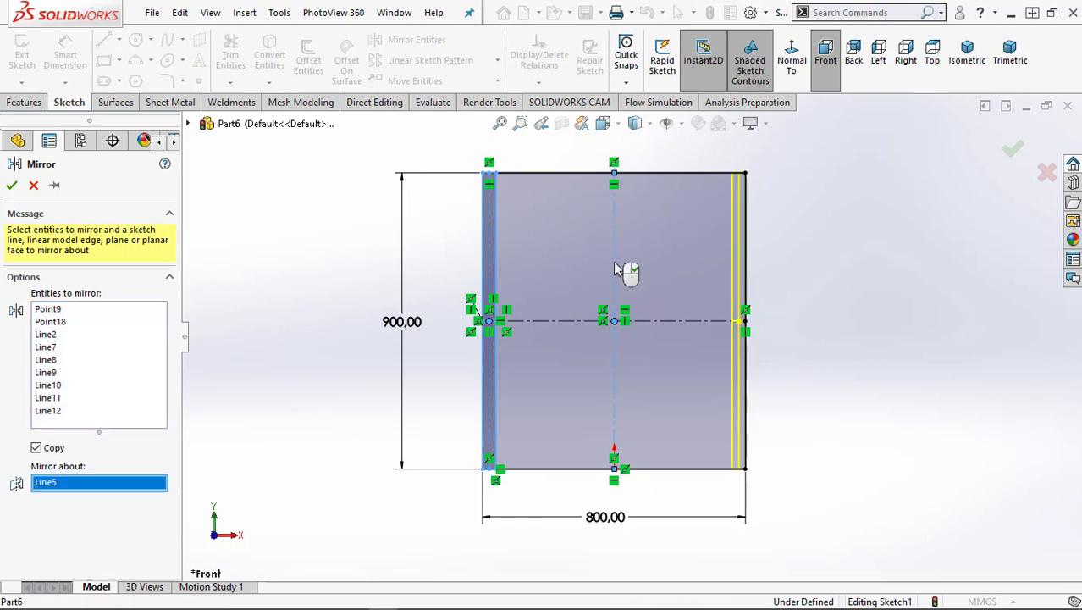
pyautogui.click(12, 188)
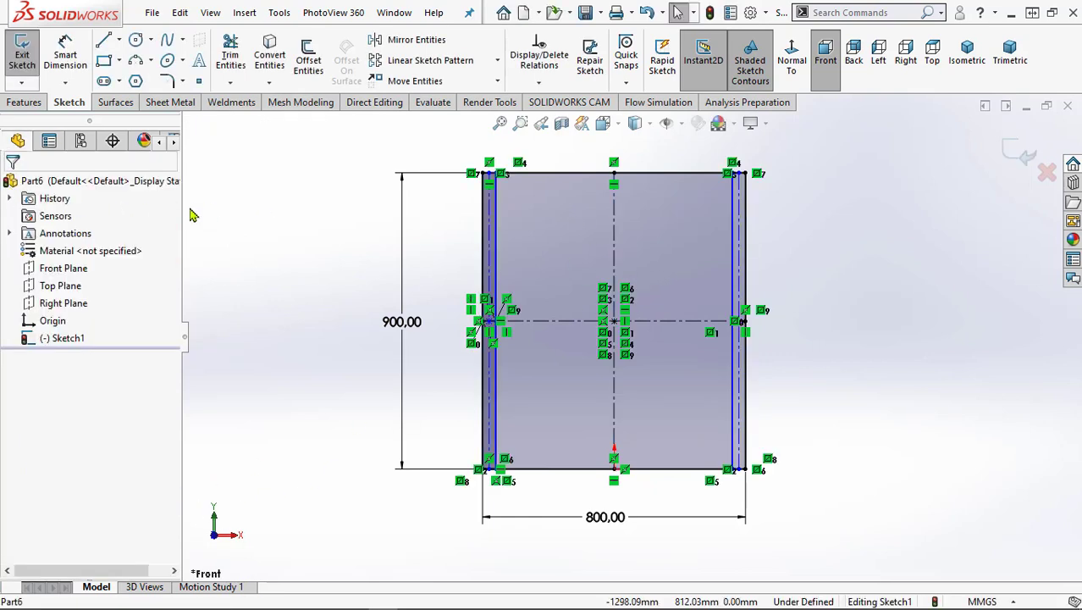
pyautogui.scroll(-2, 776, 288)
pyautogui.scroll(2, 779, 290)
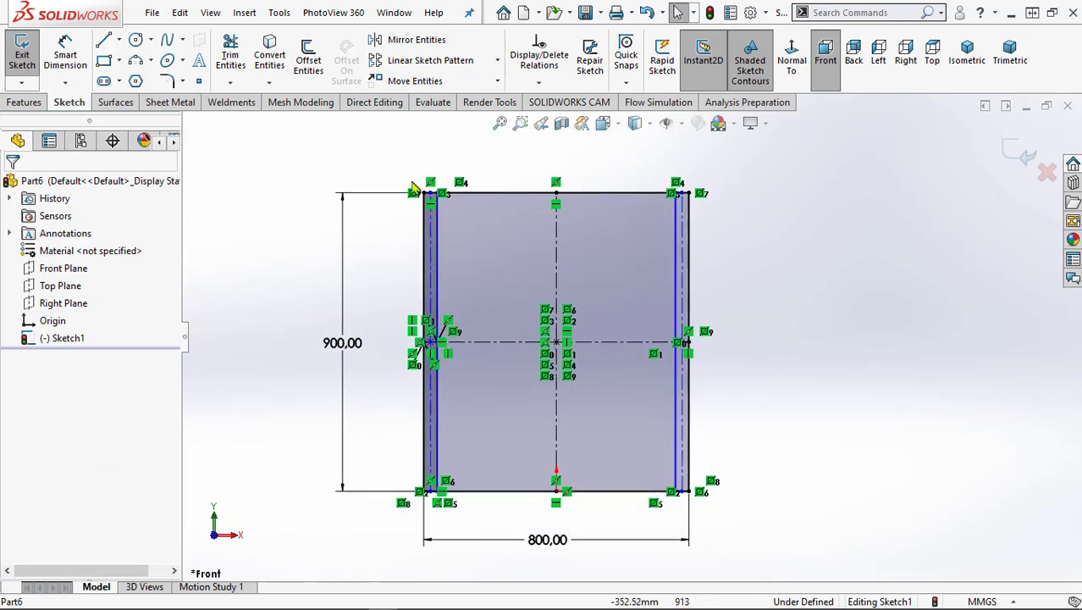
# Dimension the left strip's 40.45 inset and open it for editing
pyautogui.click(65, 55)
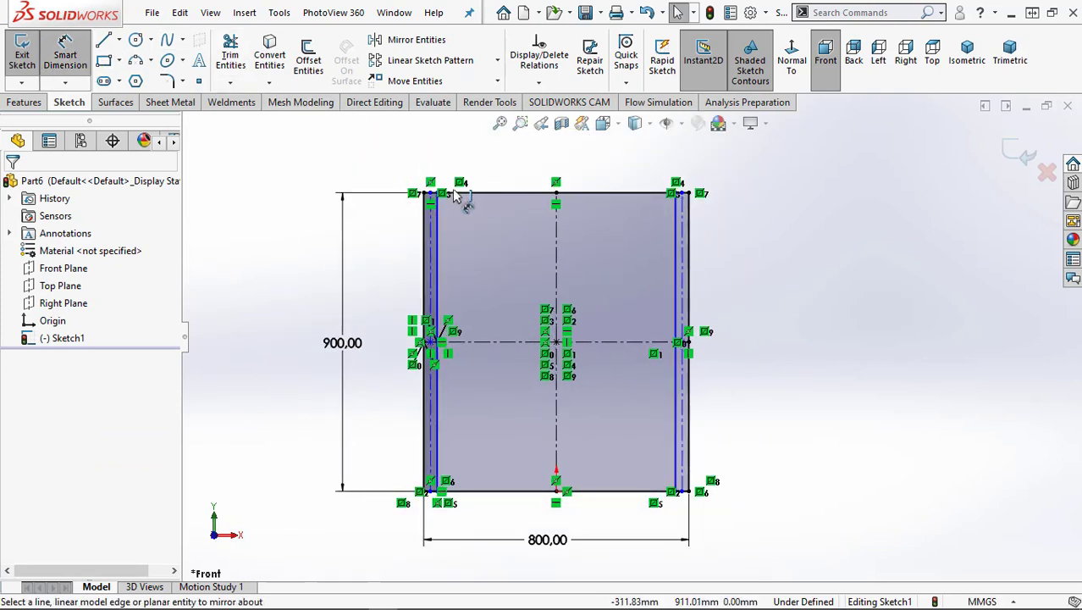
pyautogui.scroll(-2, 449, 207)
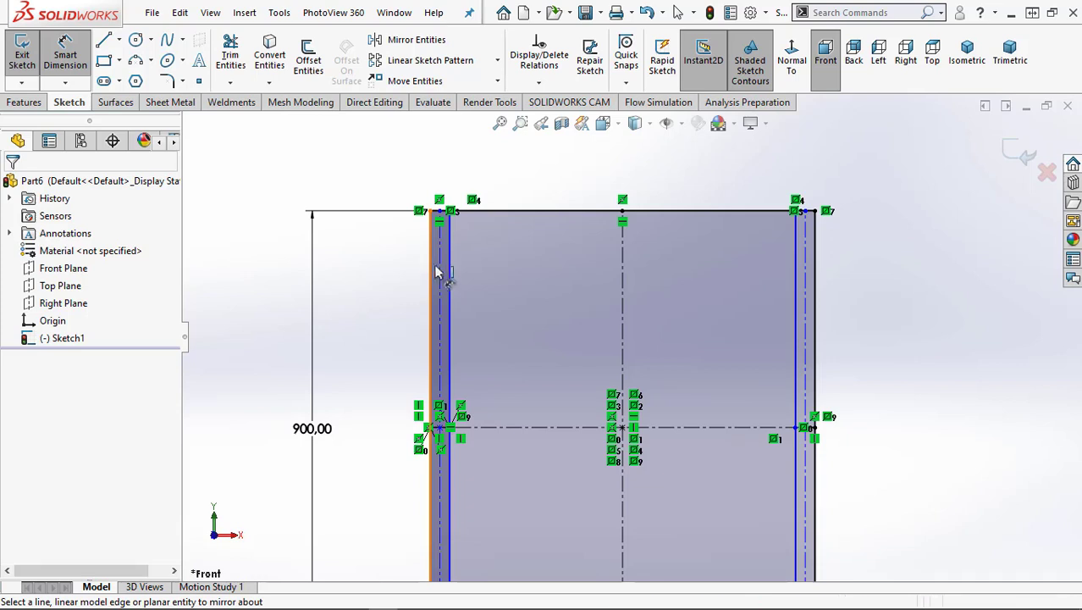
pyautogui.click(449, 284)
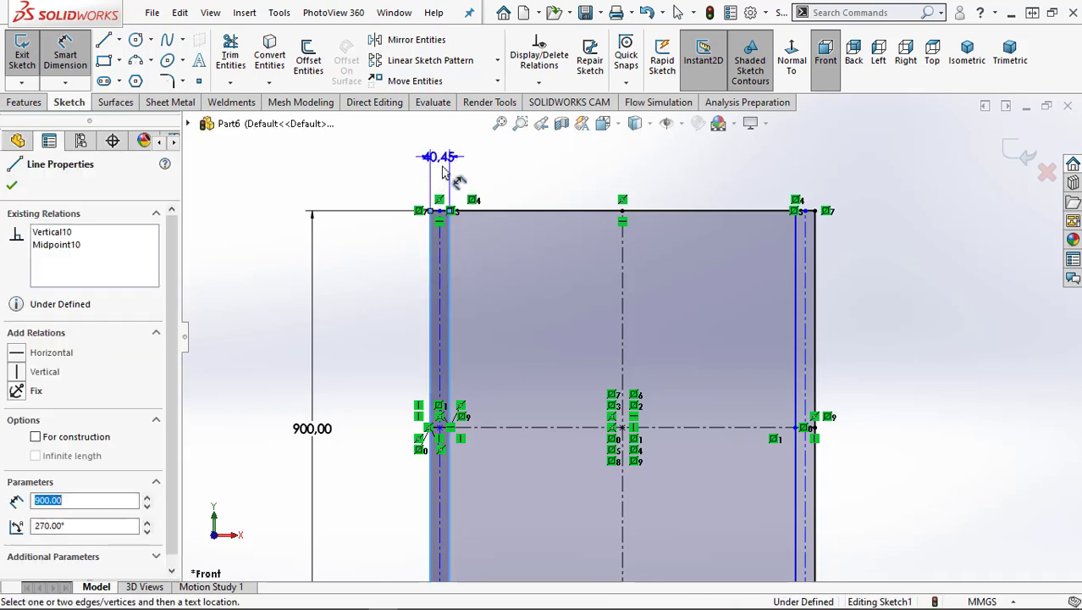
pyautogui.click(442, 167)
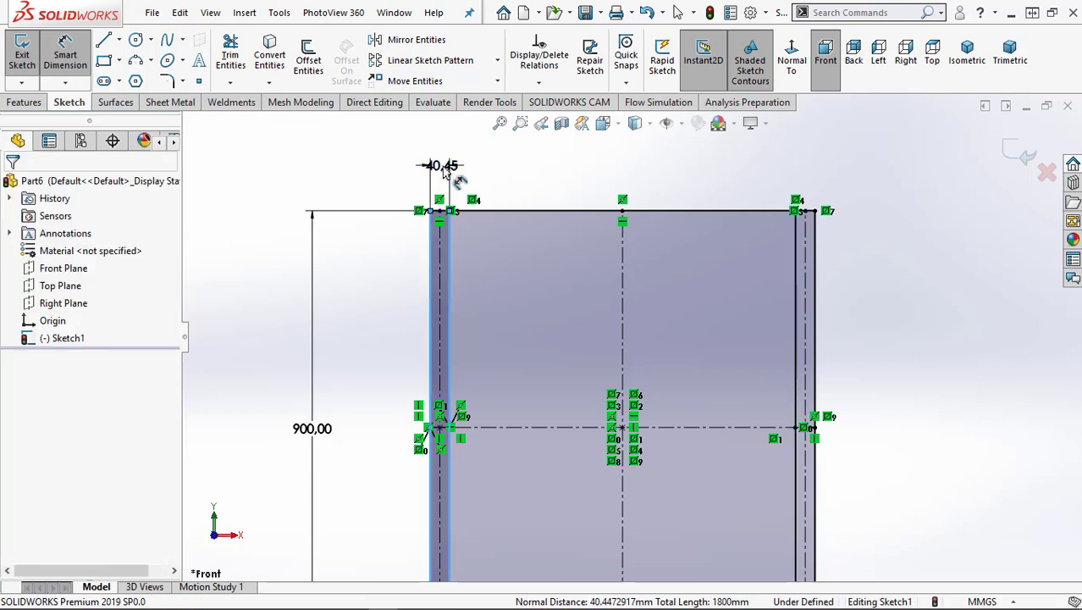
pyautogui.click(445, 169)
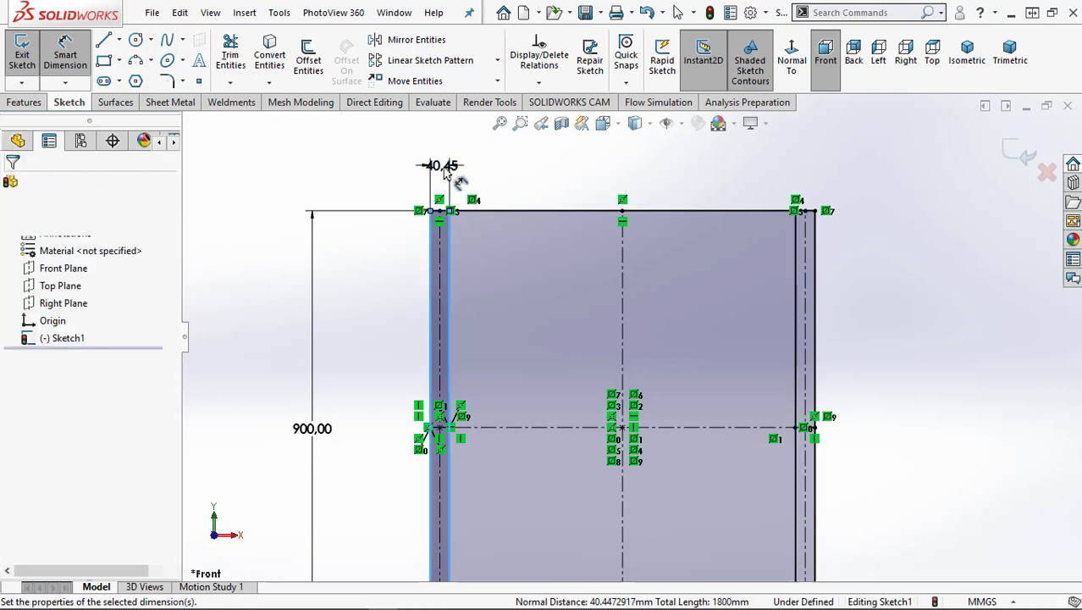
pyautogui.doubleClick(444, 170)
pyautogui.write('30')
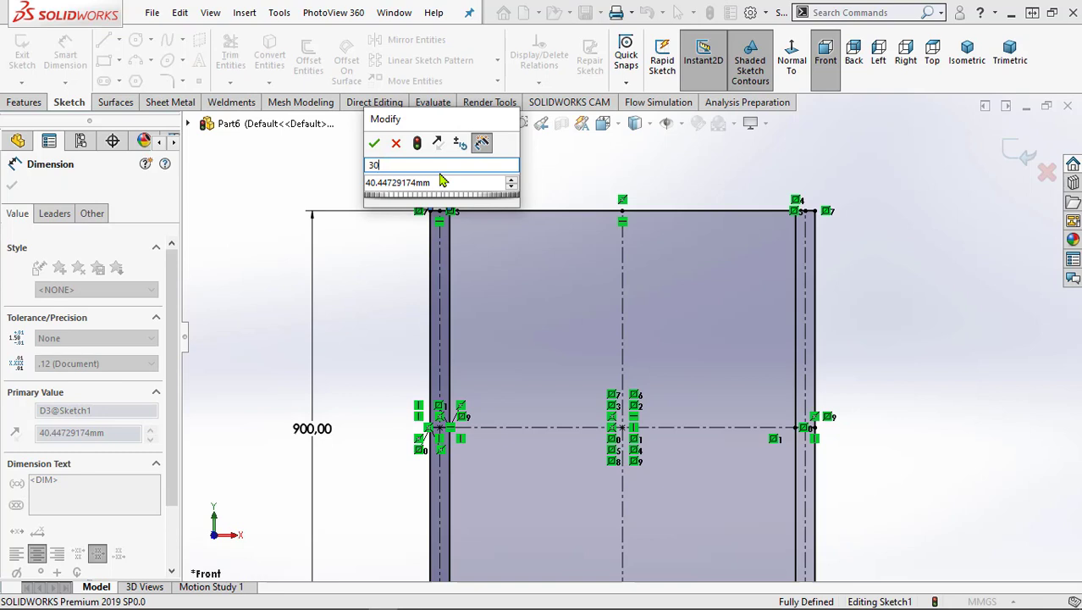
# Apply the 30 mm inset and draw thin strips across the panel near top and bottom
pyautogui.click(375, 145)
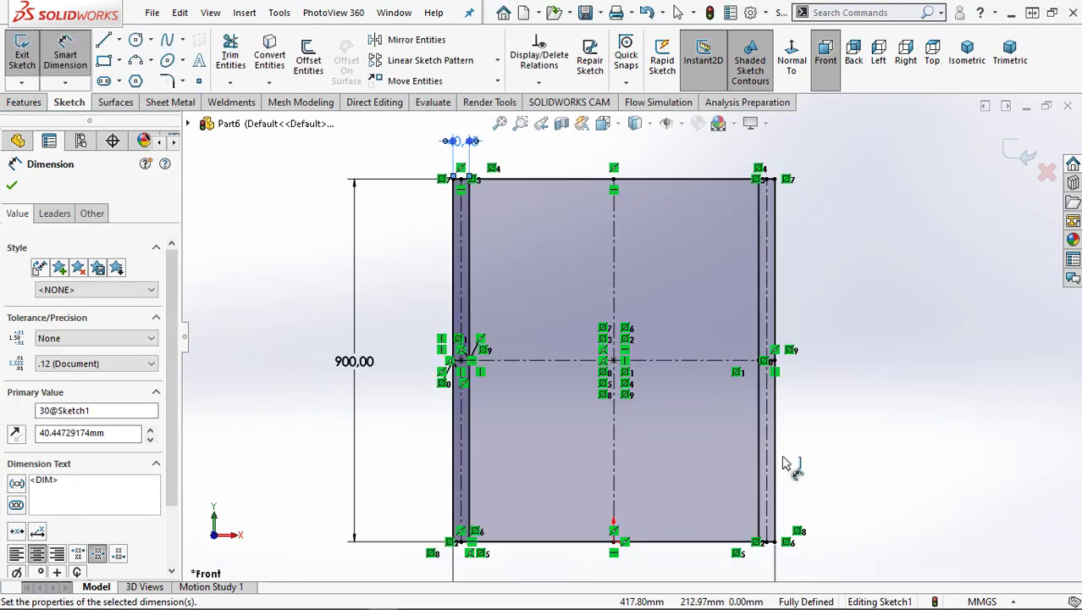
pyautogui.click(102, 63)
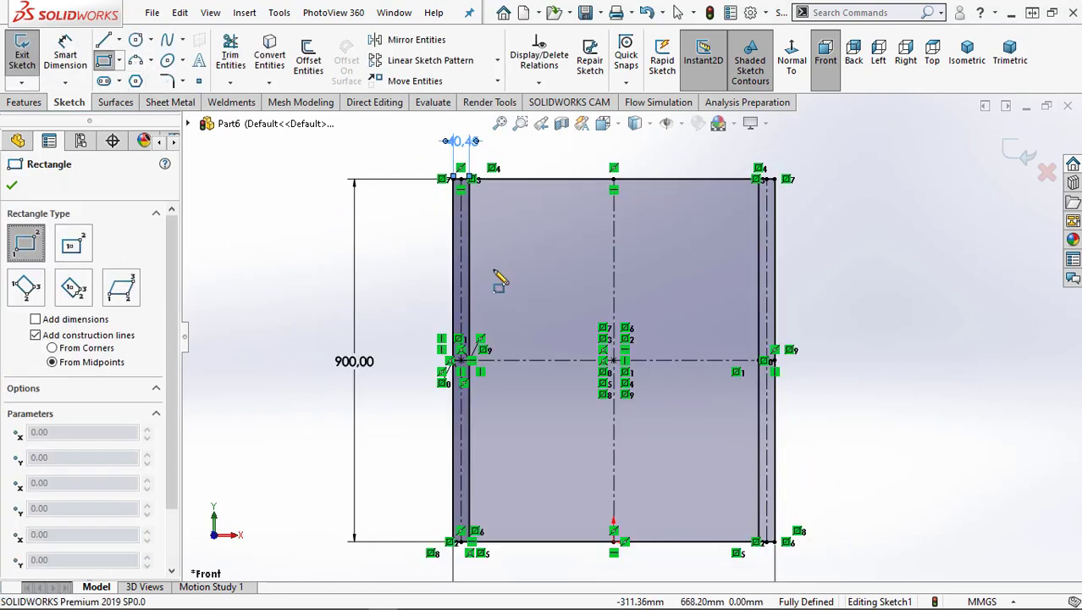
pyautogui.click(470, 206)
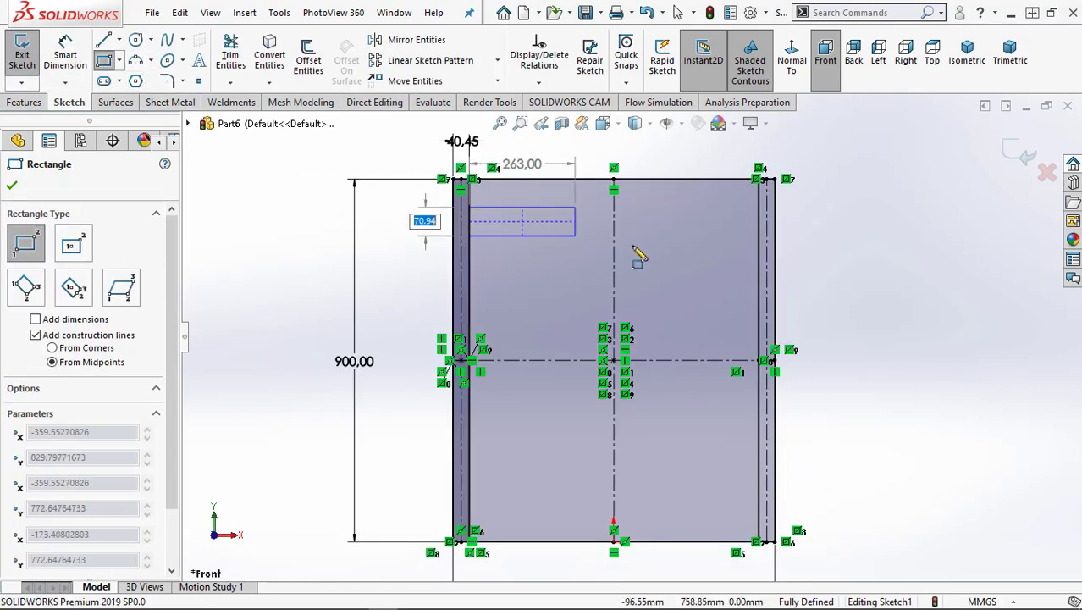
pyautogui.click(759, 229)
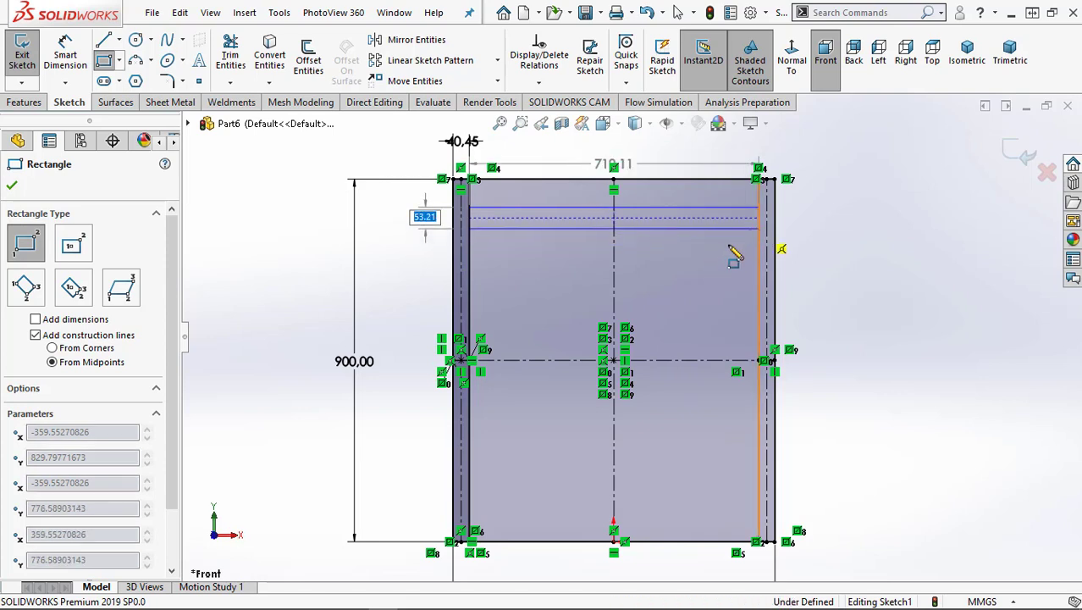
pyautogui.click(470, 481)
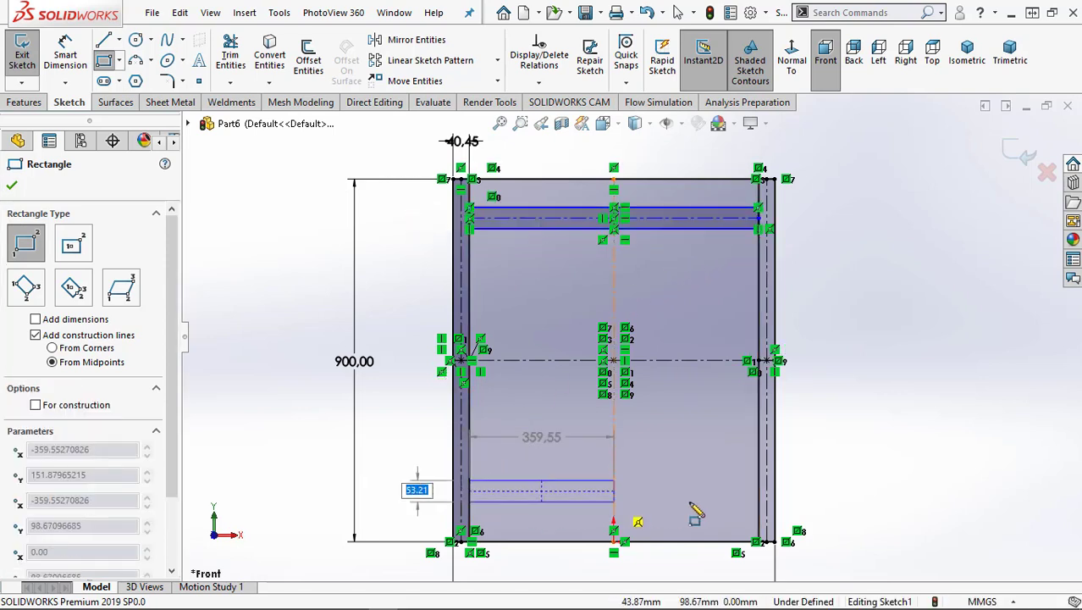
pyautogui.click(759, 499)
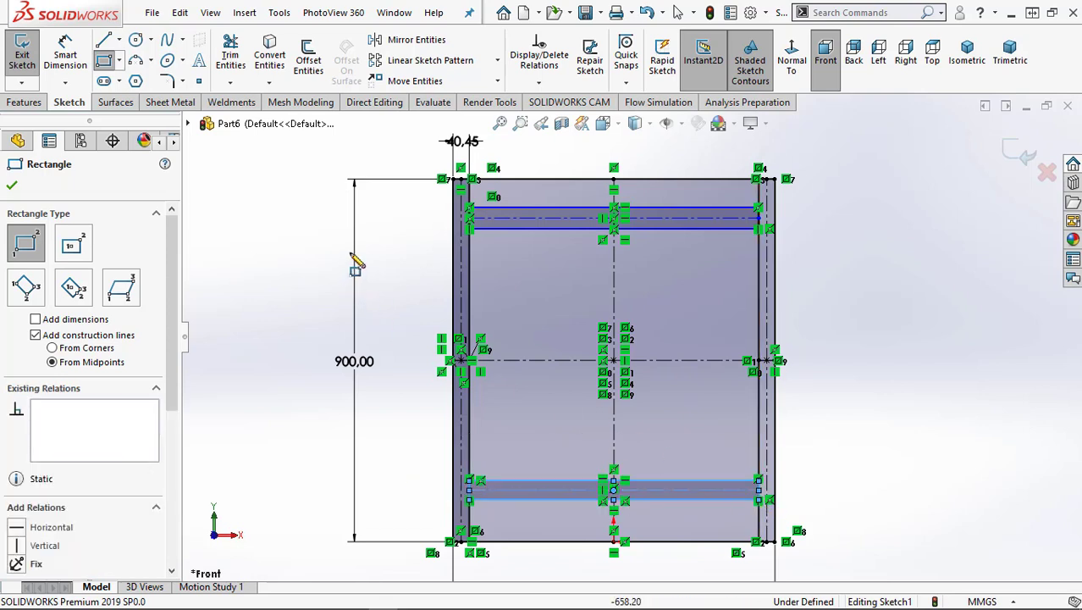
# Box-select the short end lines of both horizontal strips
pyautogui.rightClick(280, 205)
pyautogui.click(295, 219)
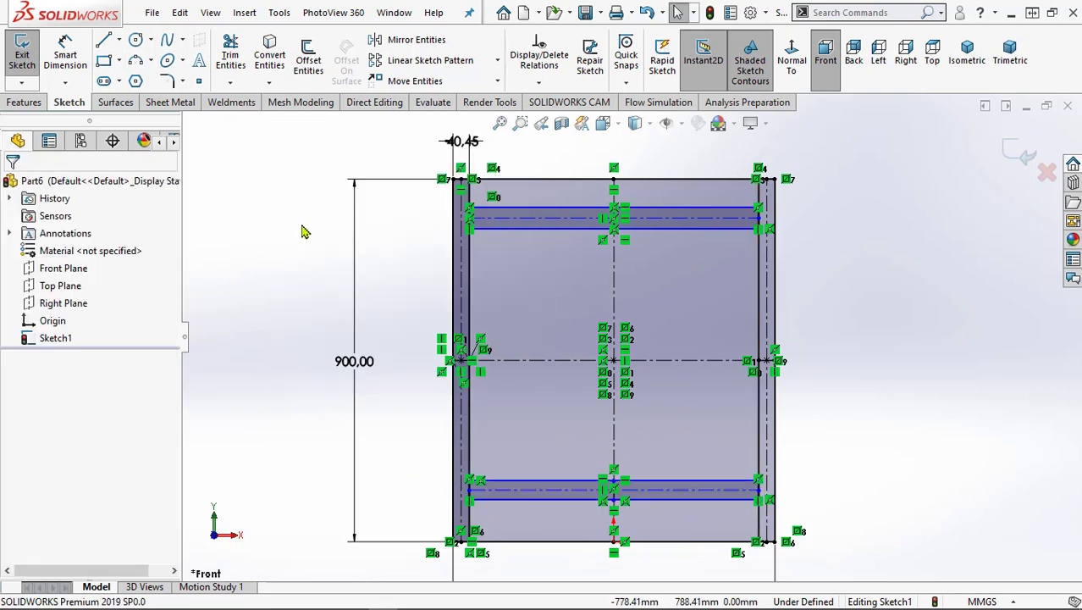
pyautogui.moveTo(409, 194); pyautogui.dragTo(480, 260)
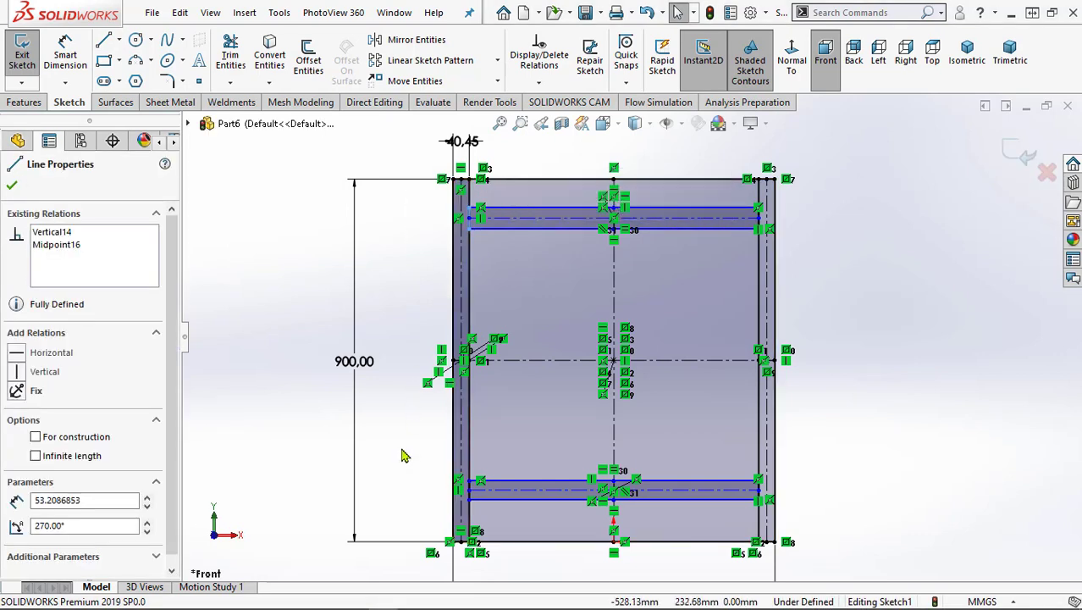
pyautogui.moveTo(397, 446); pyautogui.dragTo(480, 523)
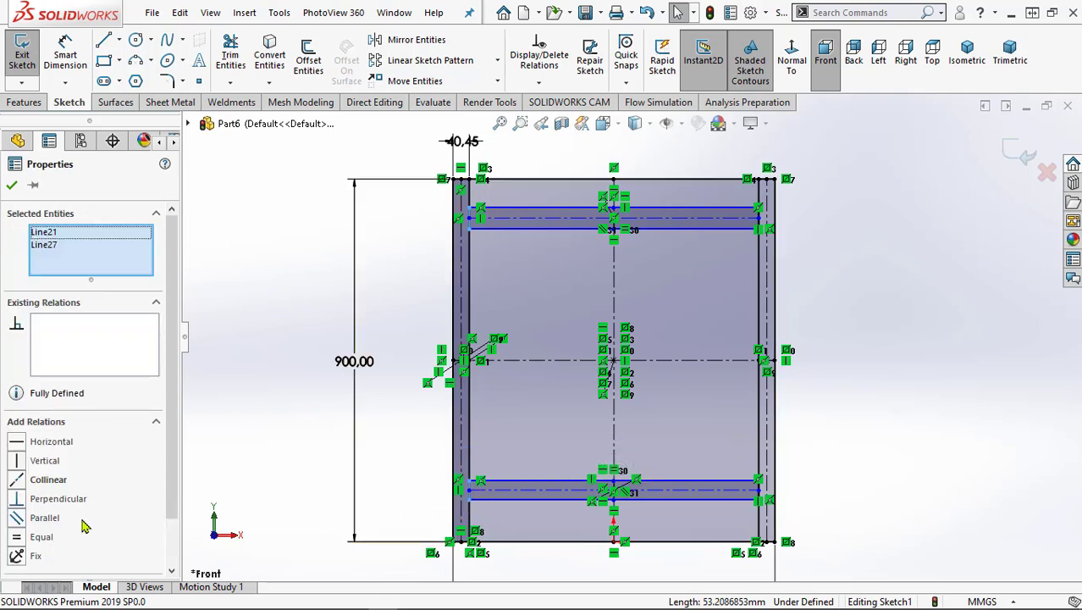
# Make the strip end lines equal and dimension the top strip 30 mm tall
pyautogui.click(17, 537)
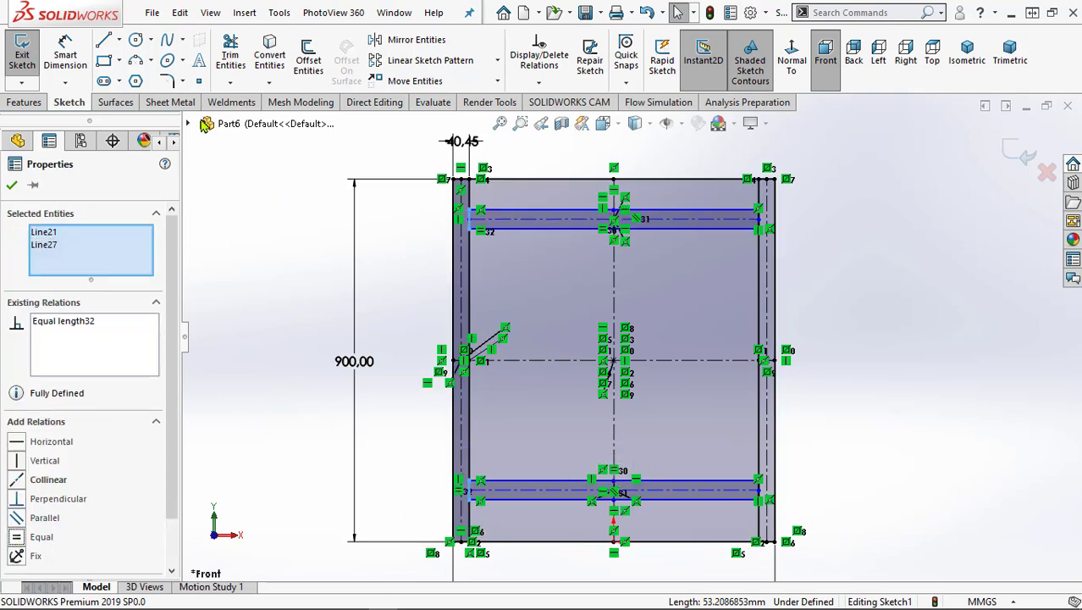
pyautogui.press('Escape')
pyautogui.scroll(-2, 522, 238)
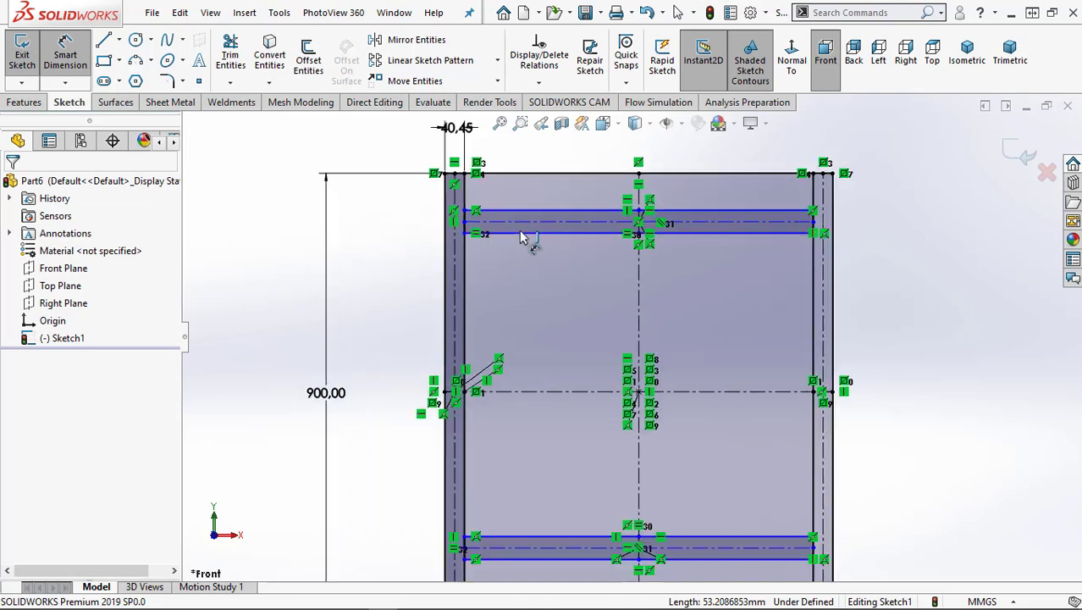
pyautogui.click(519, 233)
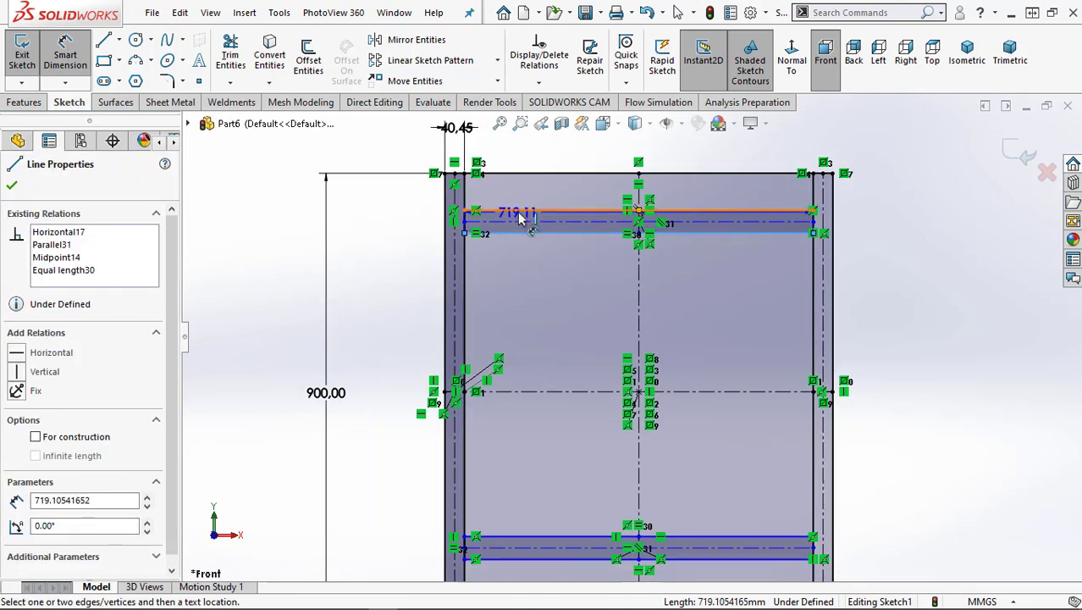
pyautogui.click(520, 214)
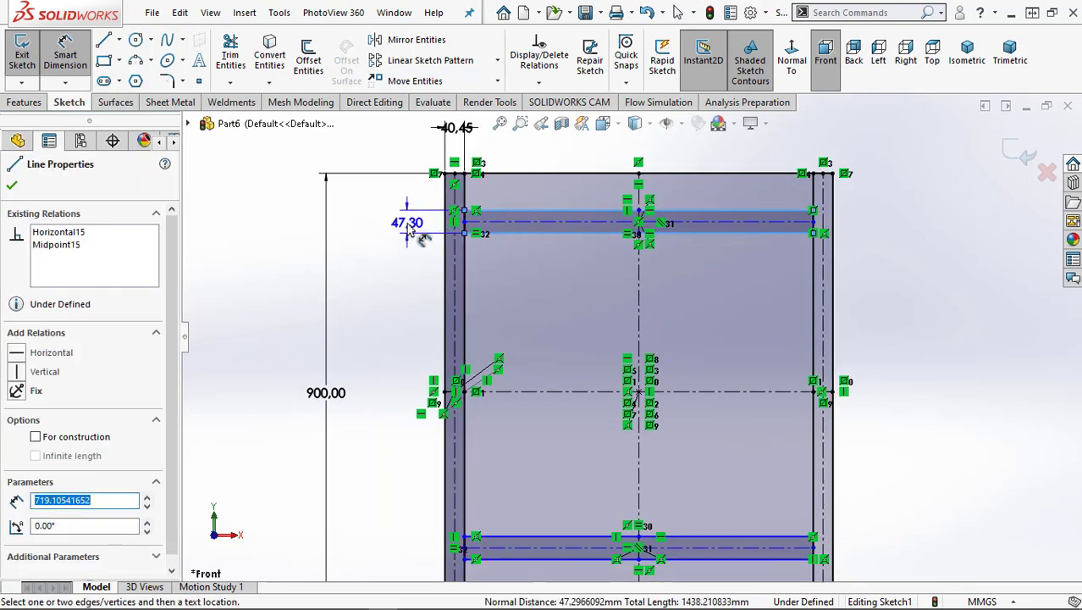
pyautogui.click(410, 227)
pyautogui.write('30')
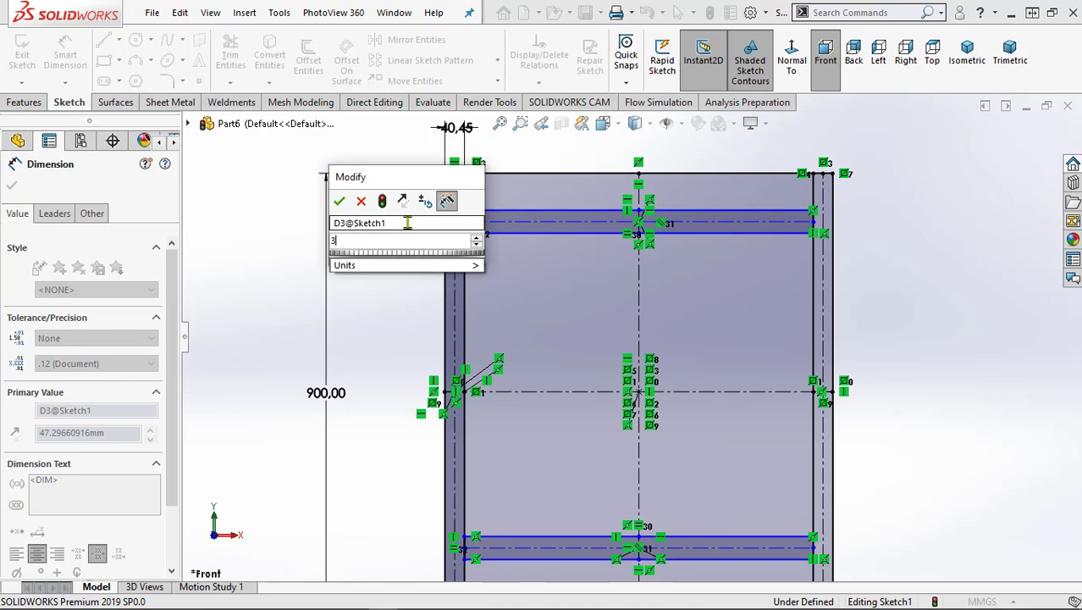
pyautogui.press('Return')
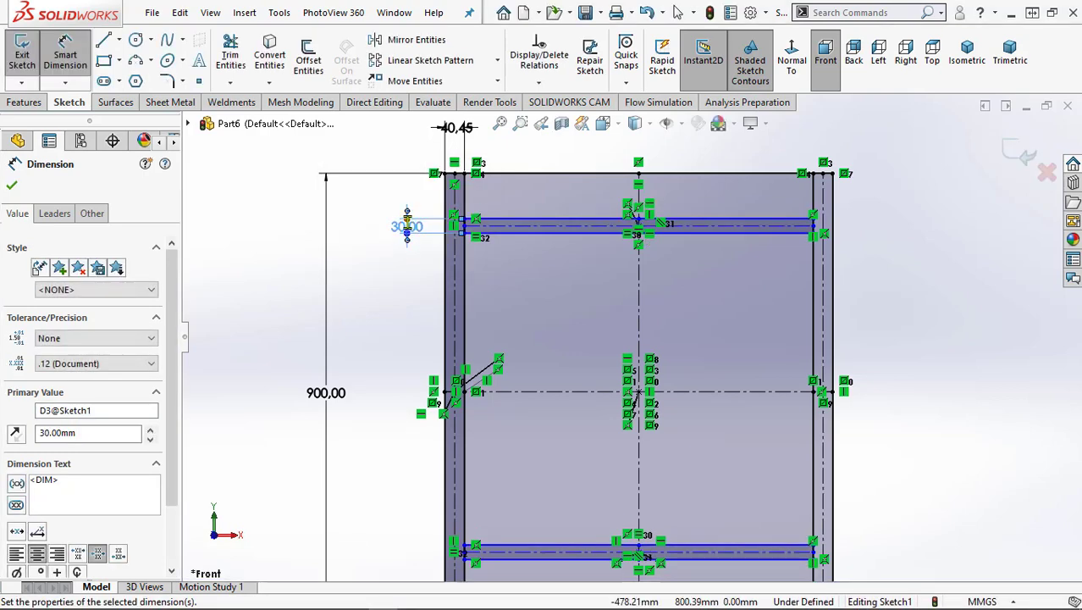
# Place the top strip 80 mm below the panel's top edge
pyautogui.click(521, 222)
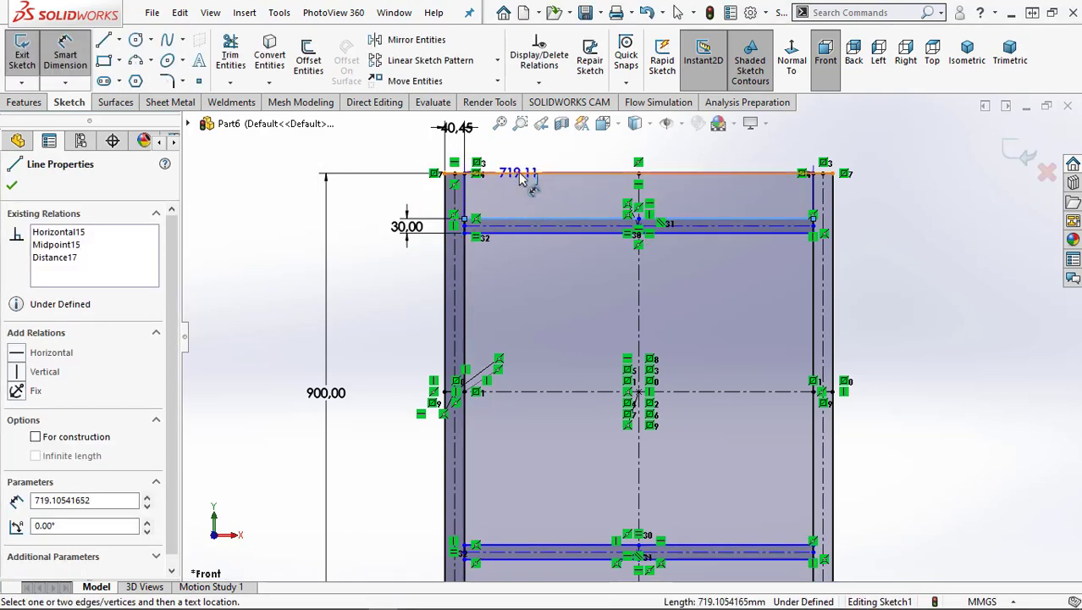
pyautogui.click(526, 173)
pyautogui.click(404, 198)
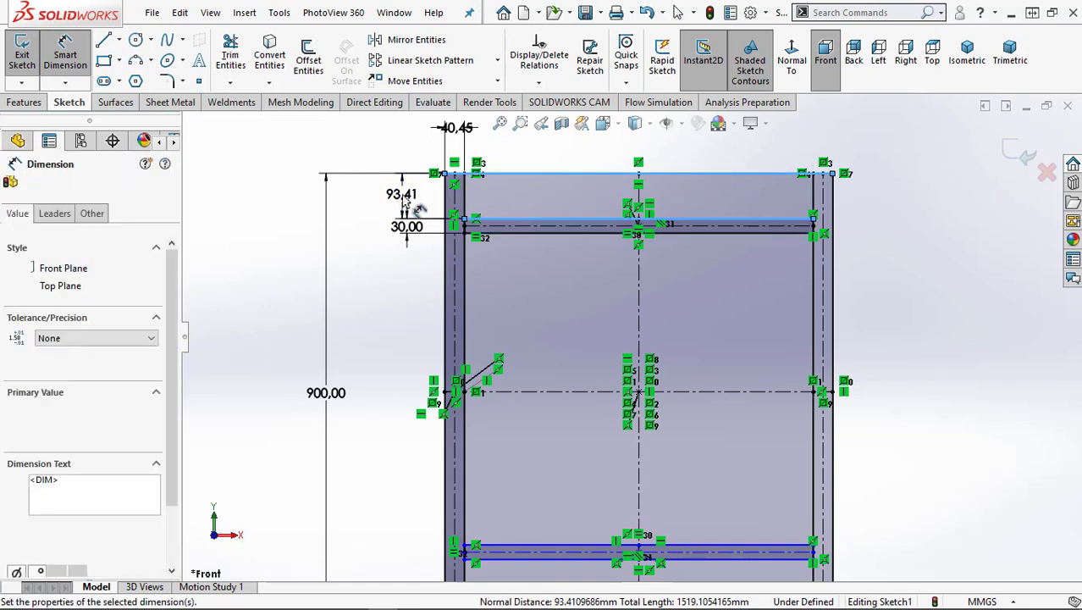
pyautogui.write('80')
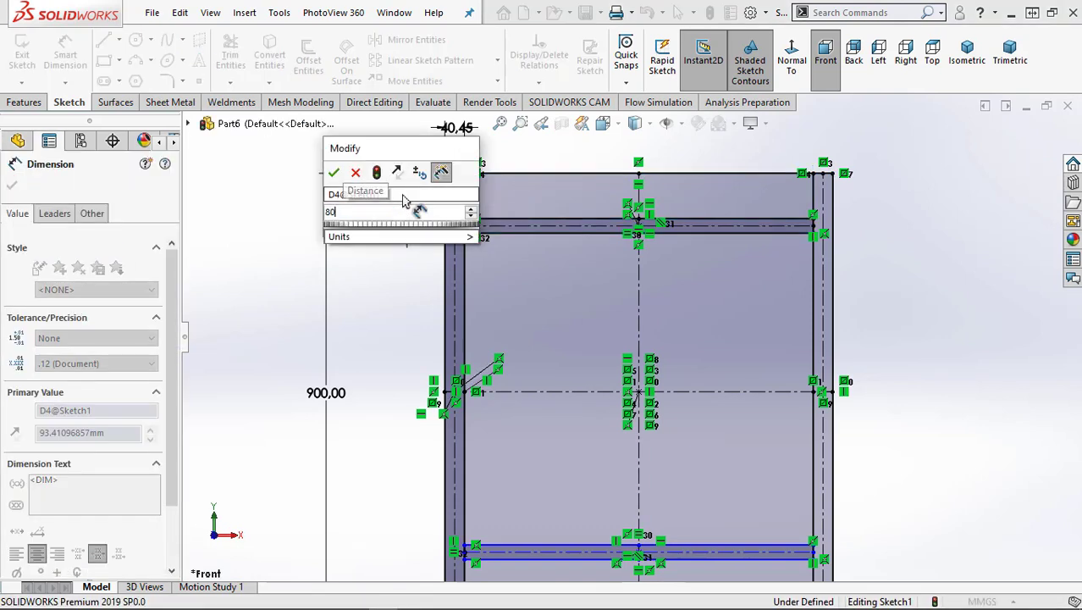
pyautogui.press('Return')
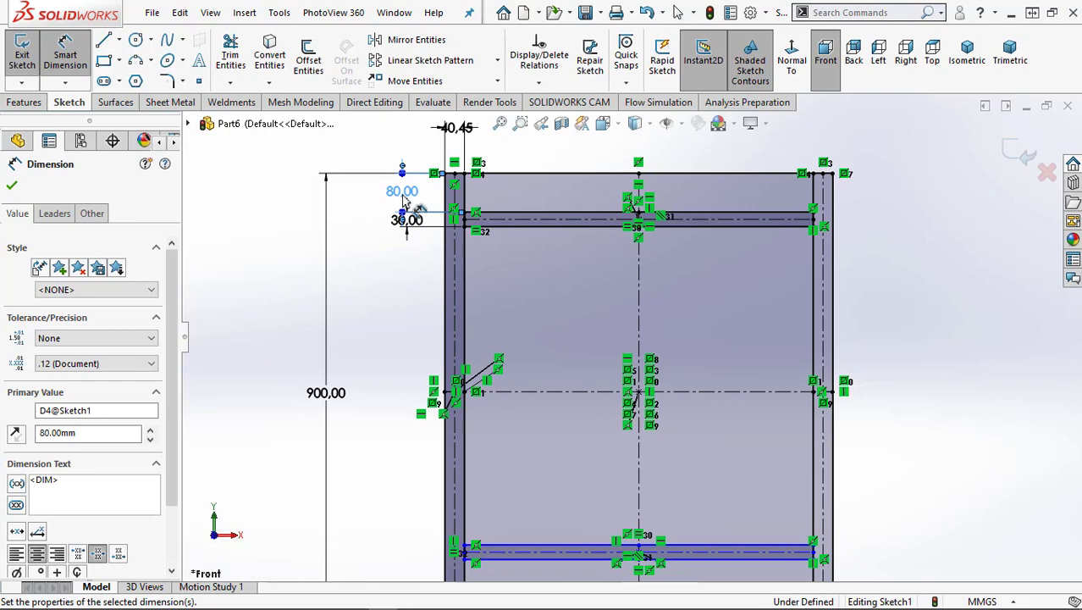
# Place the bottom strip 80 mm above the panel's bottom edge
pyautogui.scroll(1, 644, 365)
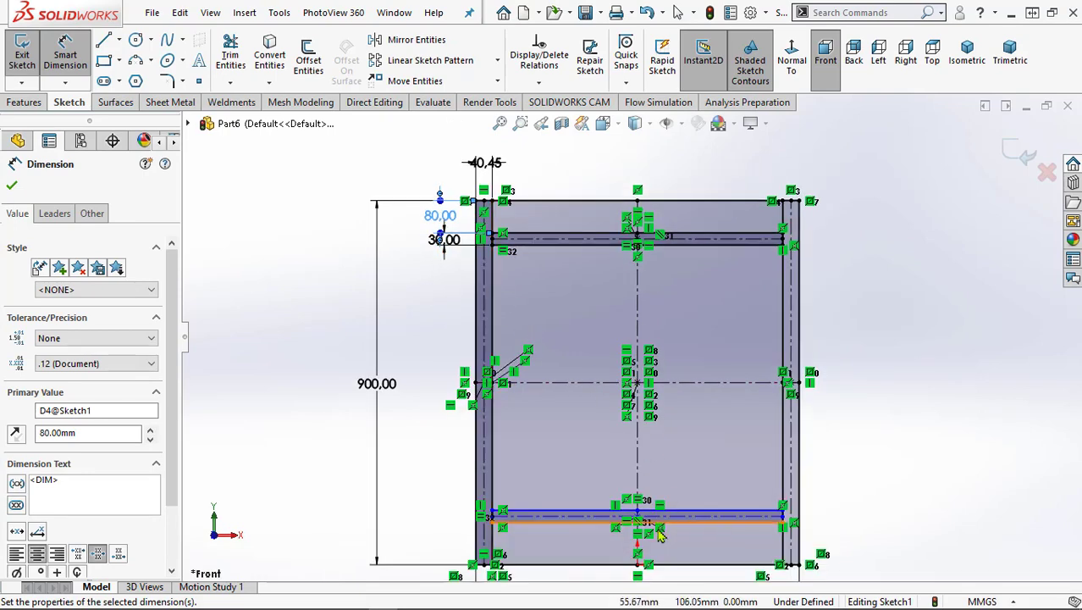
pyautogui.scroll(1, 653, 546)
pyautogui.scroll(-1, 653, 546)
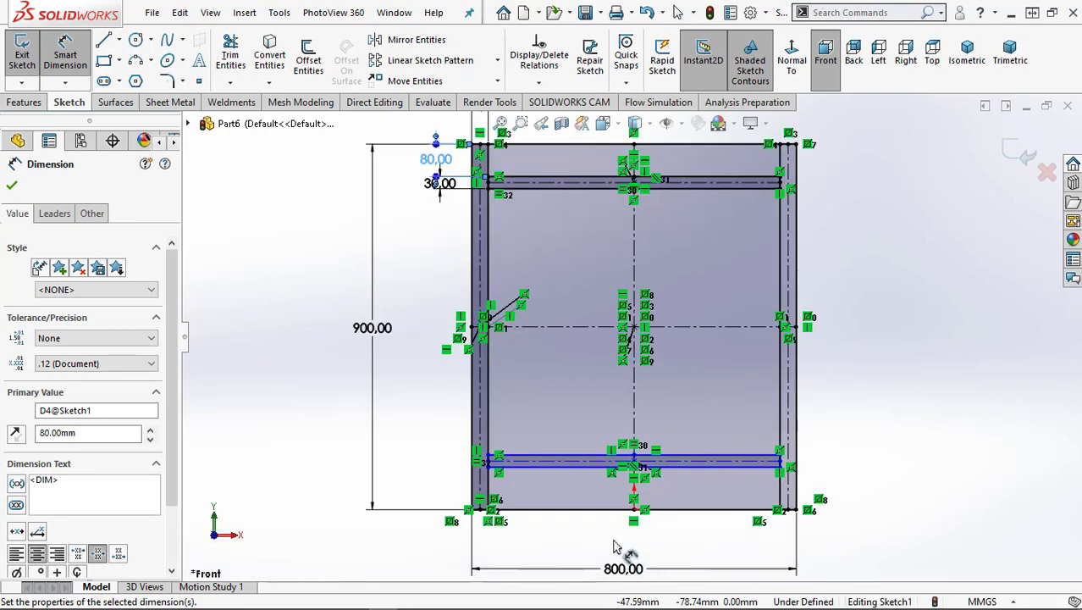
pyautogui.click(601, 509)
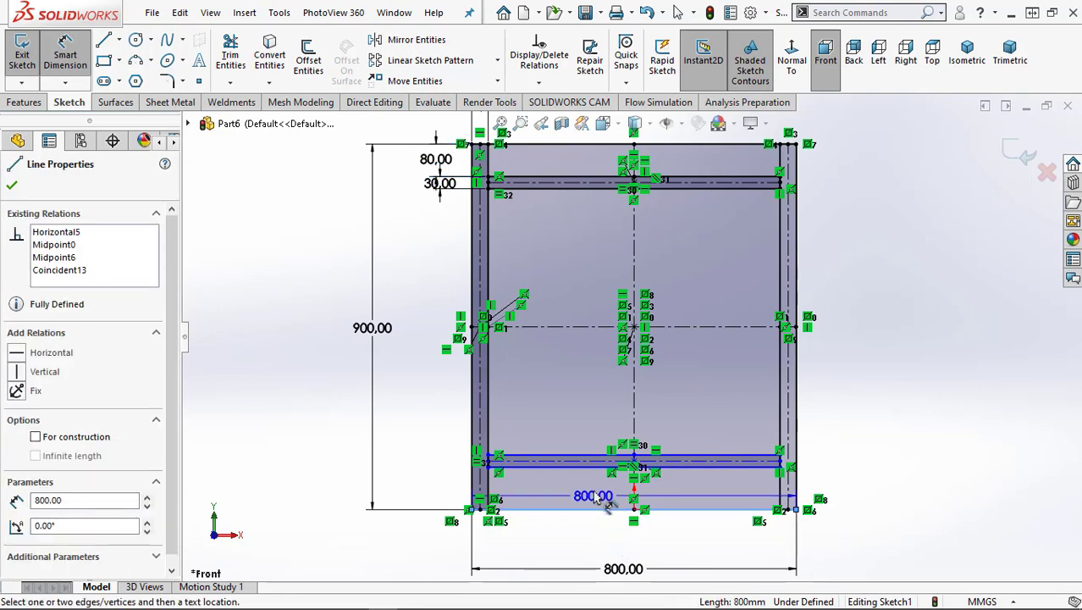
pyautogui.click(596, 476)
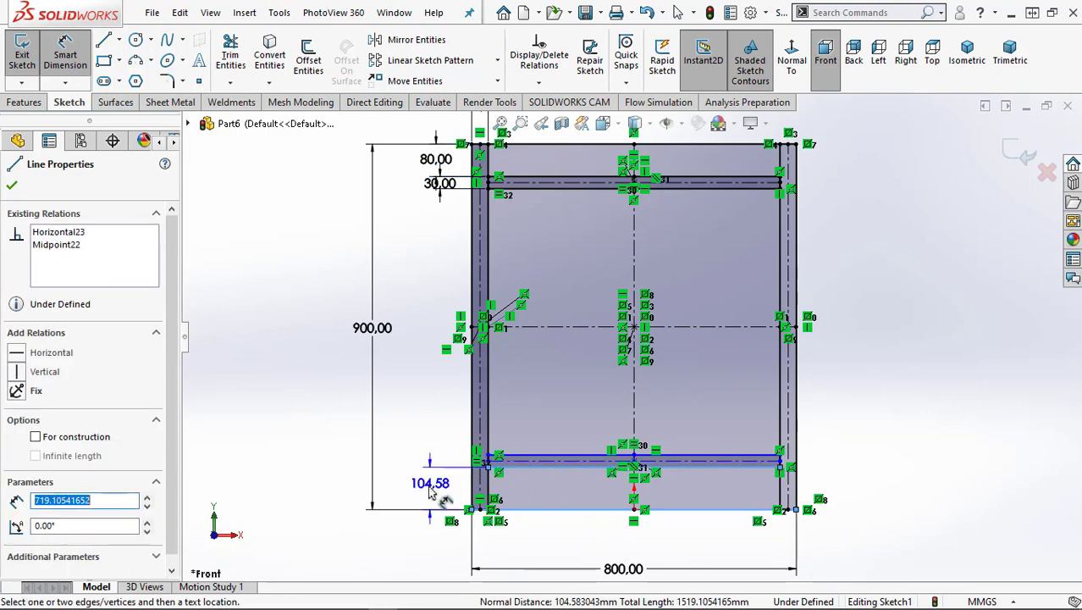
pyautogui.click(430, 487)
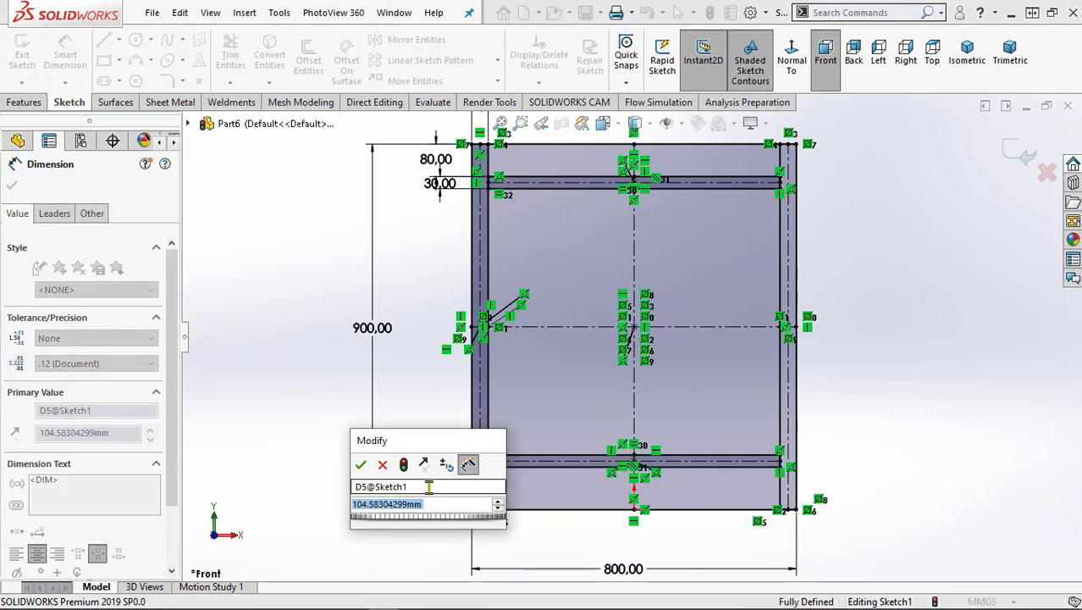
pyautogui.write('80')
pyautogui.press('Return')
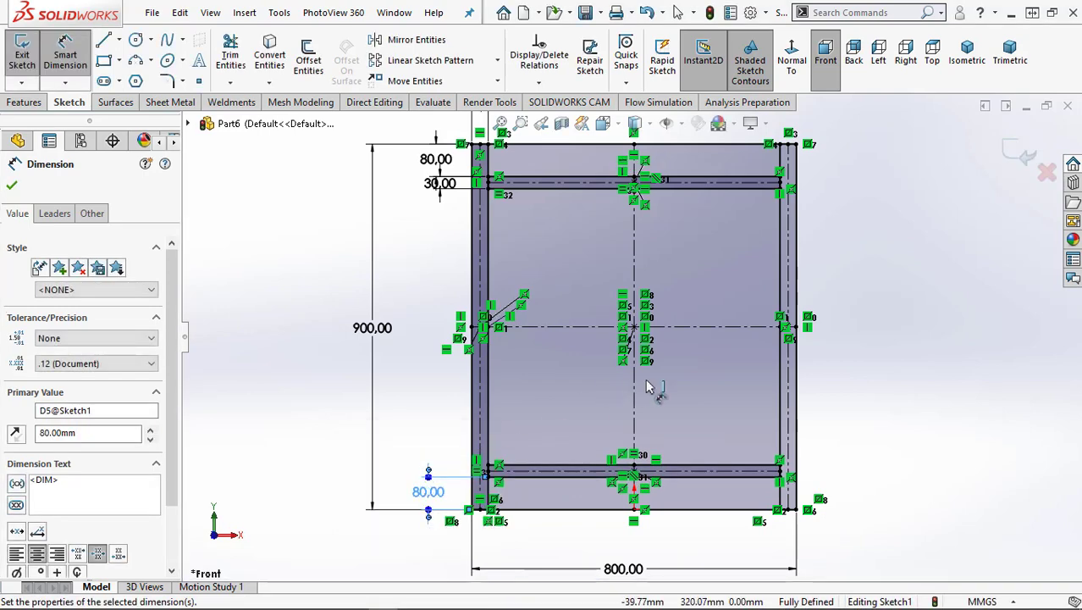
pyautogui.scroll(-1, 862, 366)
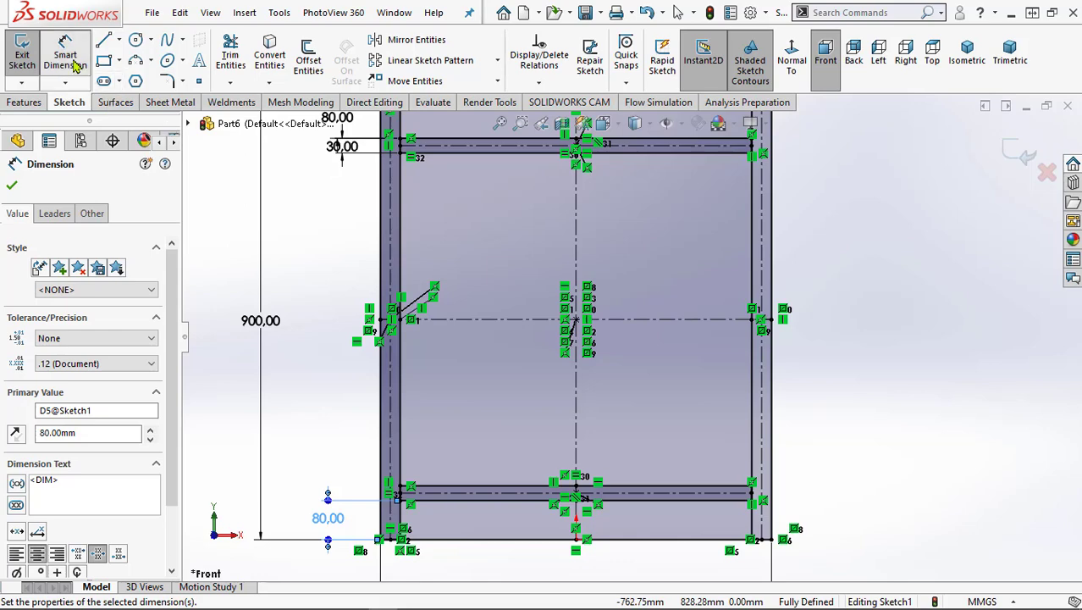
# Draw a middle rail rectangle spanning between the left and right side strips
pyautogui.click(103, 60)
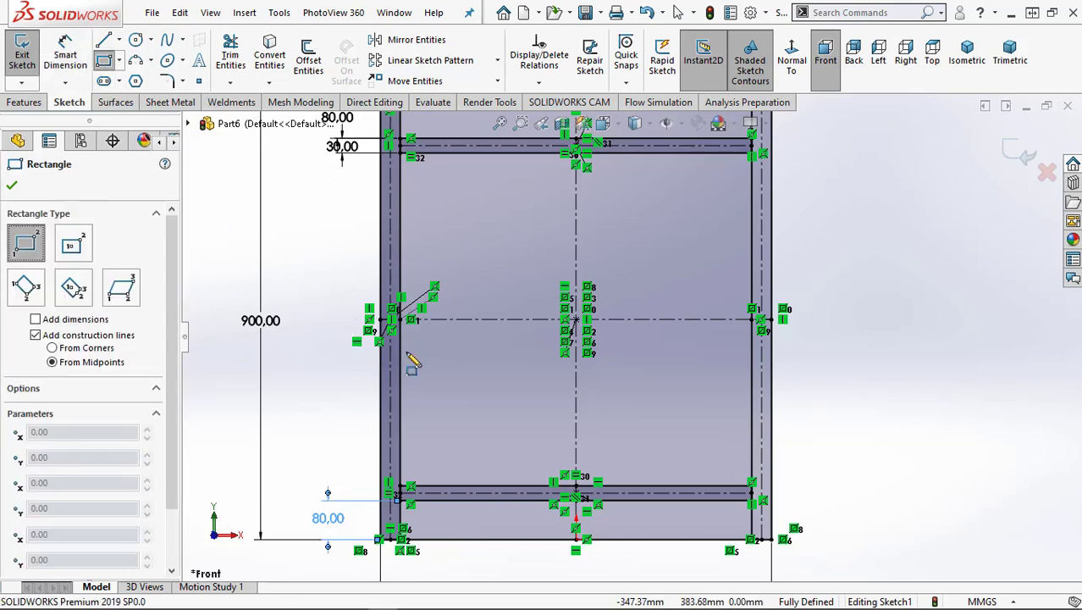
pyautogui.scroll(-2, 411, 355)
pyautogui.click(437, 337)
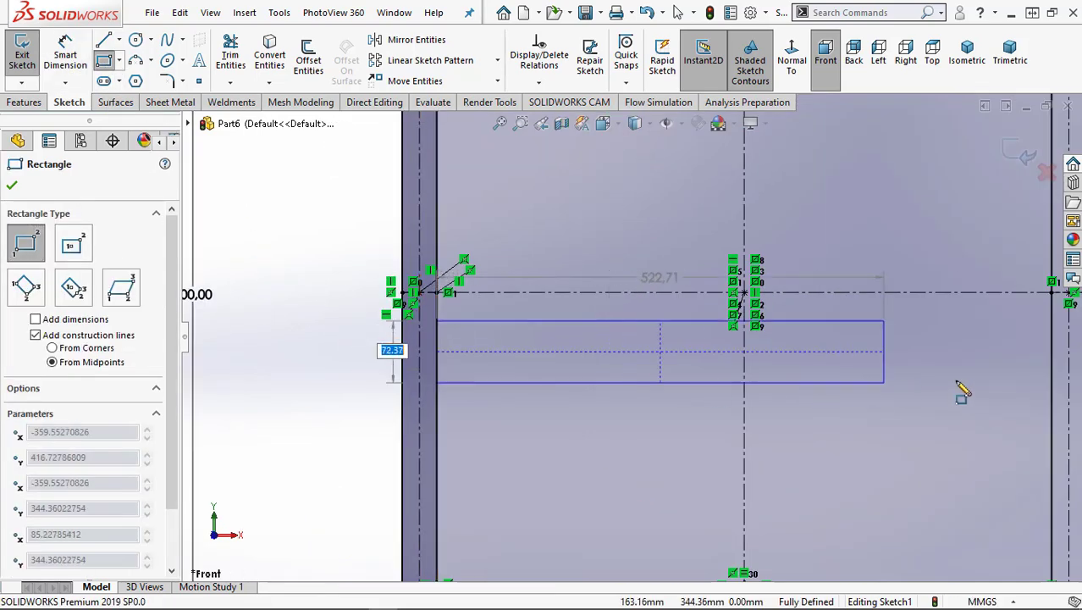
pyautogui.click(1051, 354)
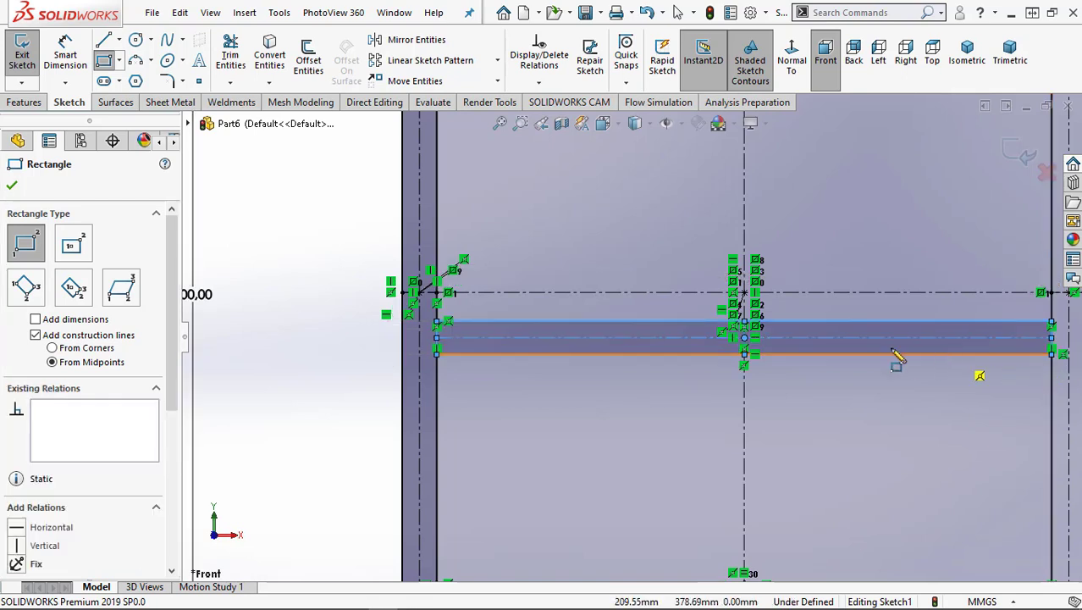
# Dimension the middle rail 30 mm tall
pyautogui.click(56, 52)
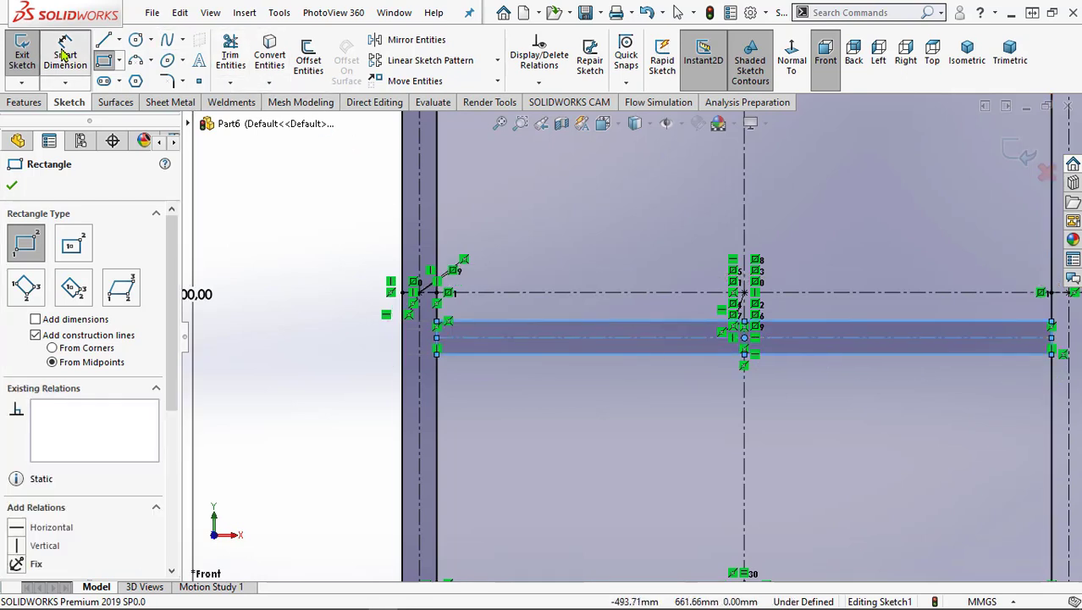
pyautogui.click(508, 338)
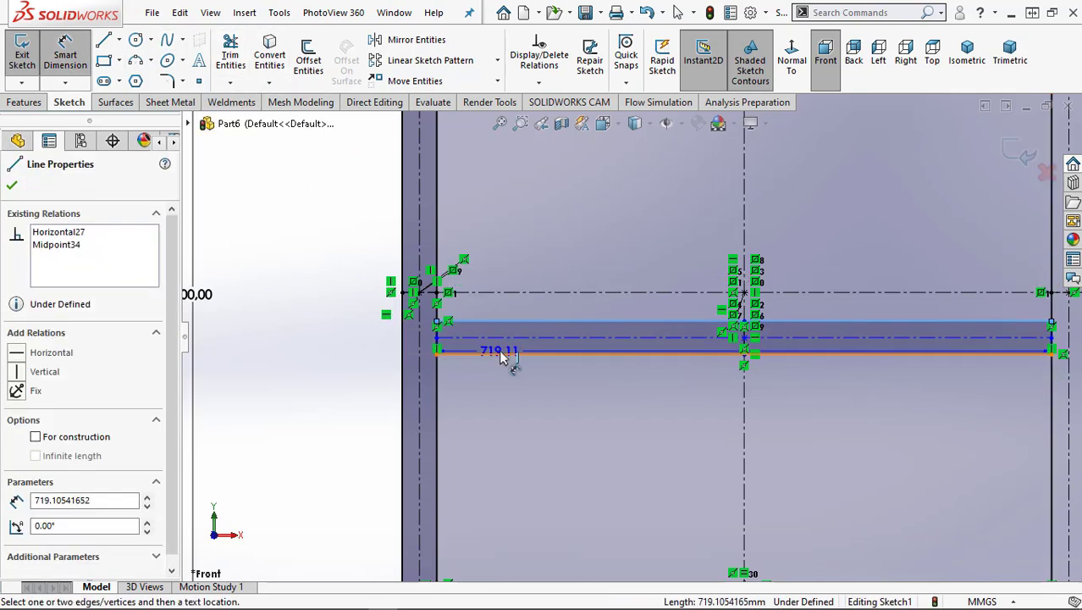
pyautogui.click(509, 353)
pyautogui.click(355, 339)
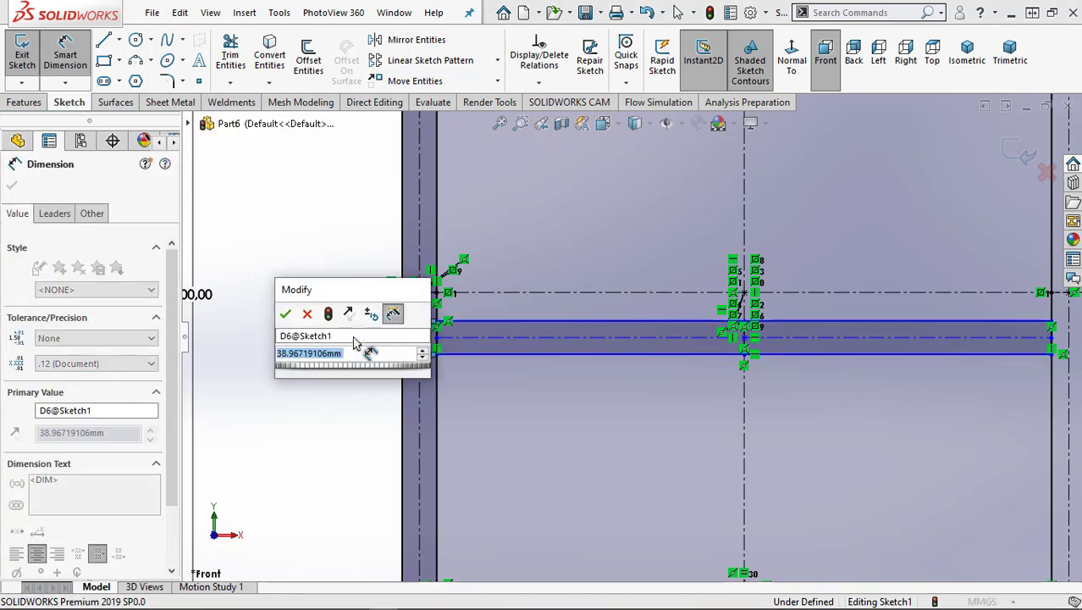
pyautogui.write('3')
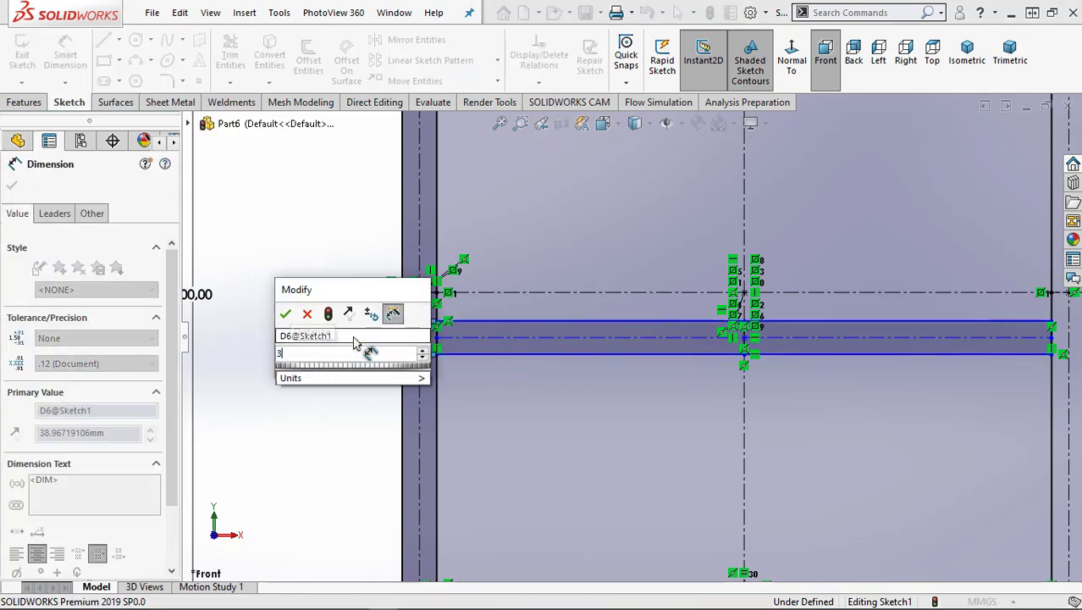
pyautogui.write('0')
pyautogui.press('Return')
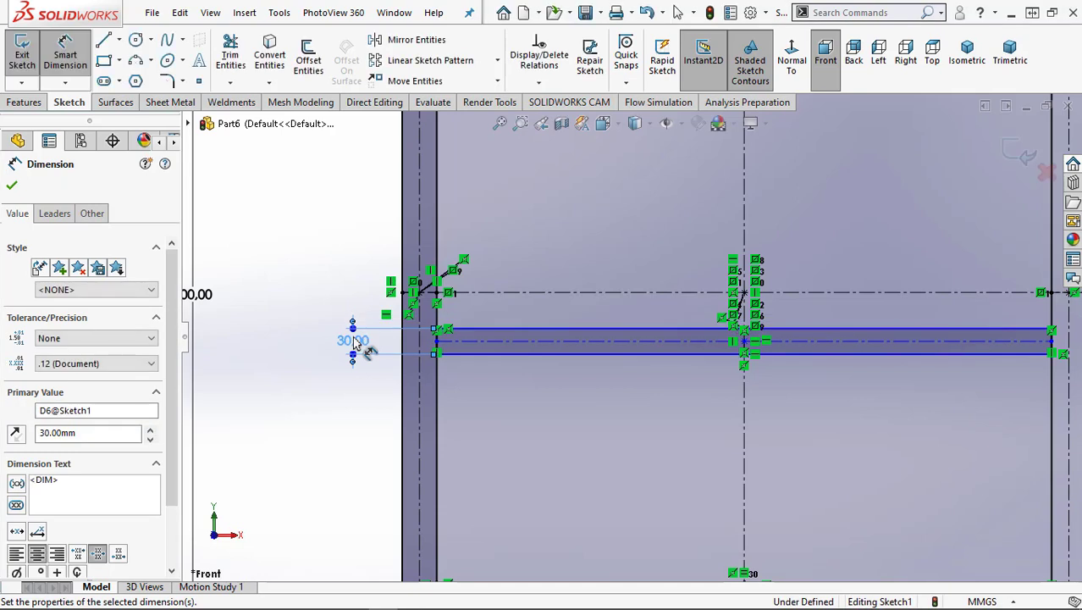
pyautogui.press('Escape')
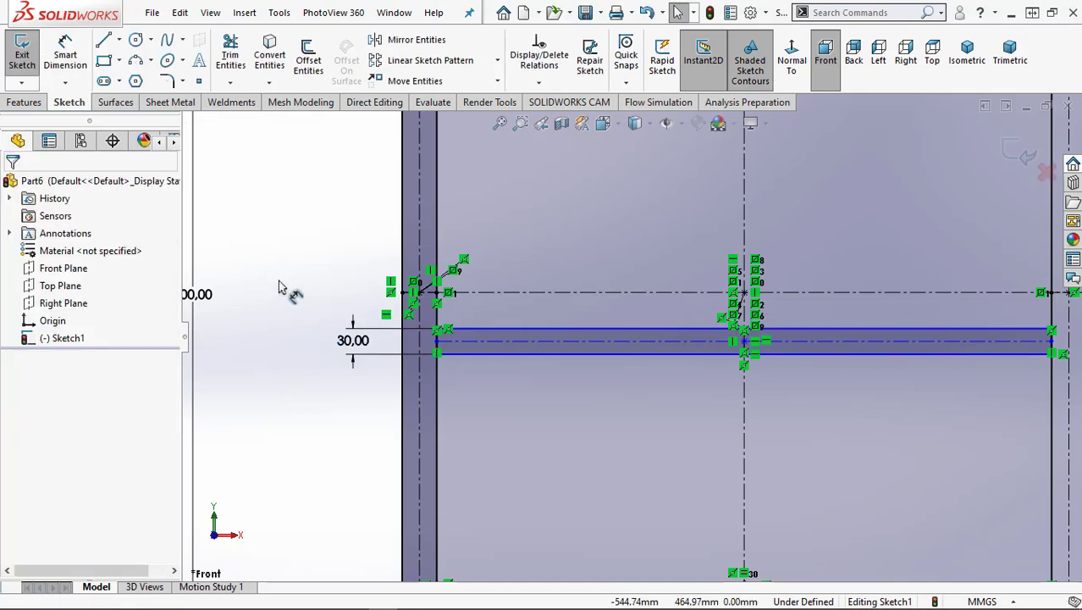
# Make the rail's midpoint coincident with the middle centerline
pyautogui.click(436, 341)
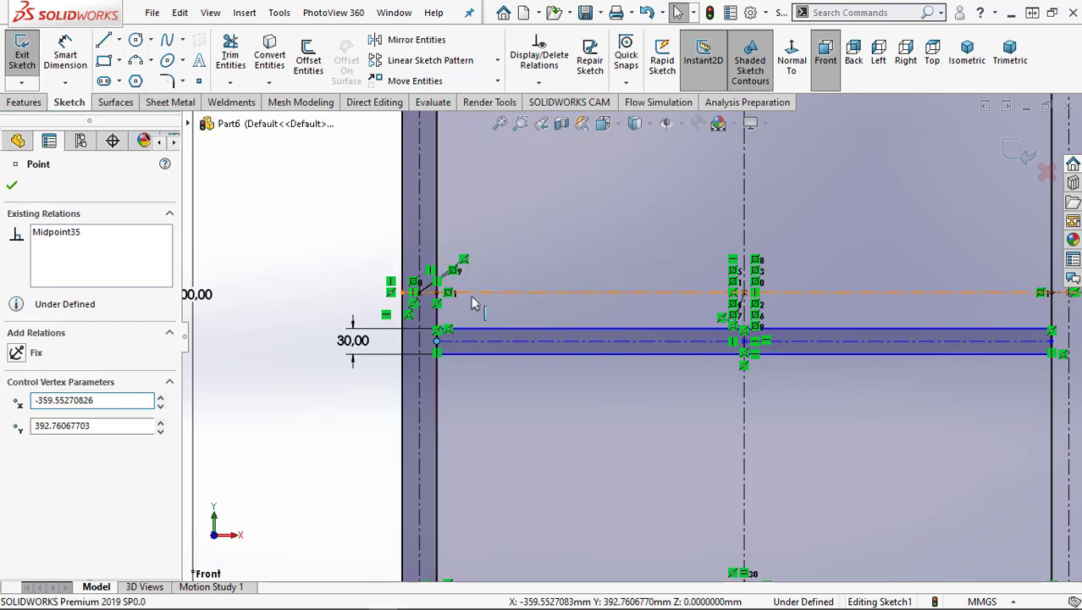
pyautogui.keyDown('ctrl'); pyautogui.click(471, 293); pyautogui.keyUp('ctrl')
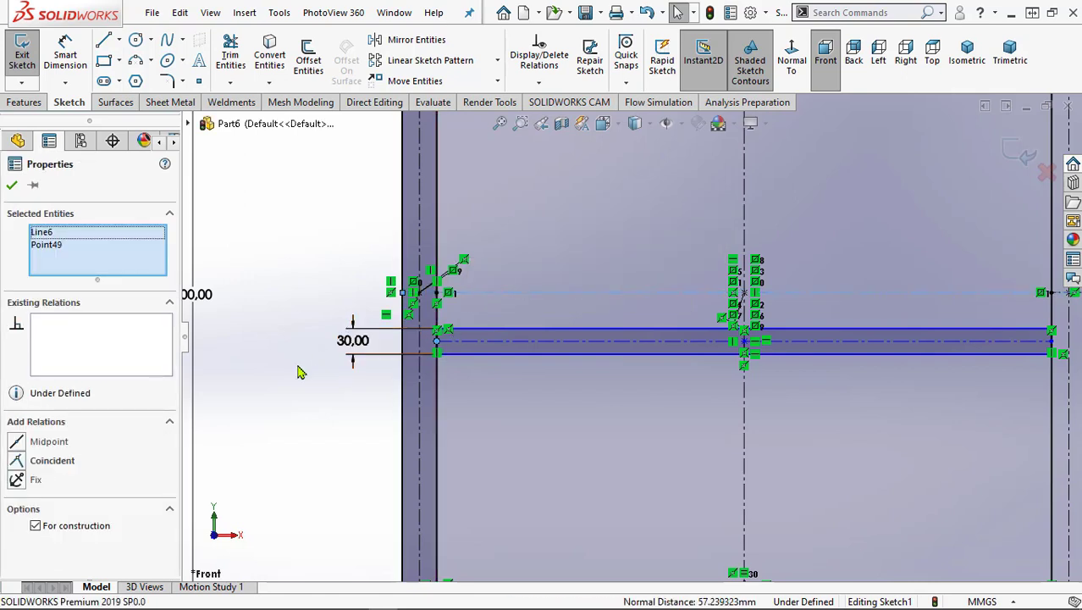
pyautogui.click(19, 463)
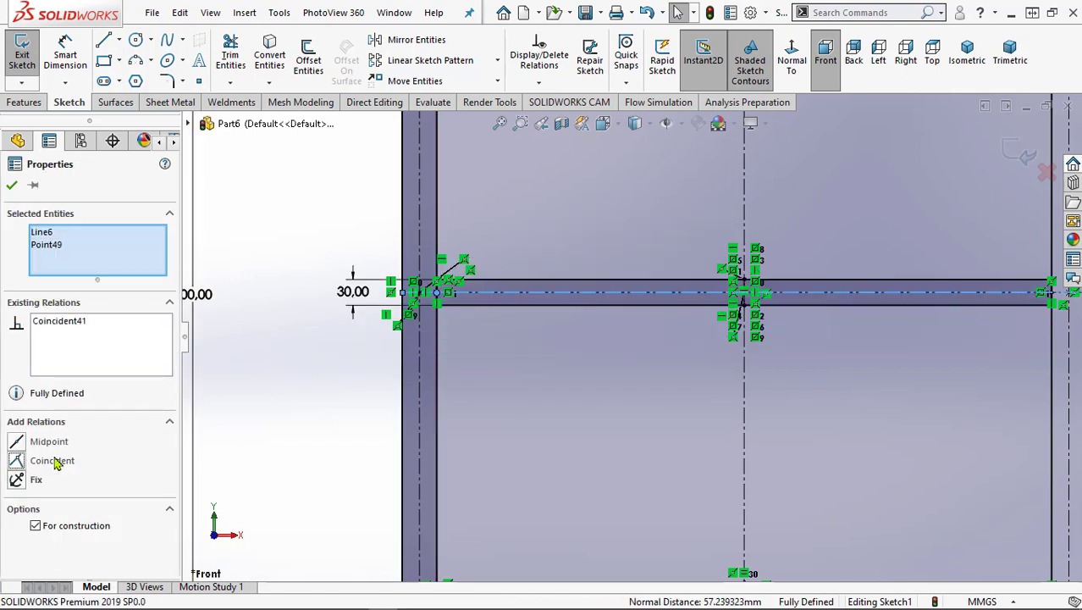
pyautogui.click(12, 186)
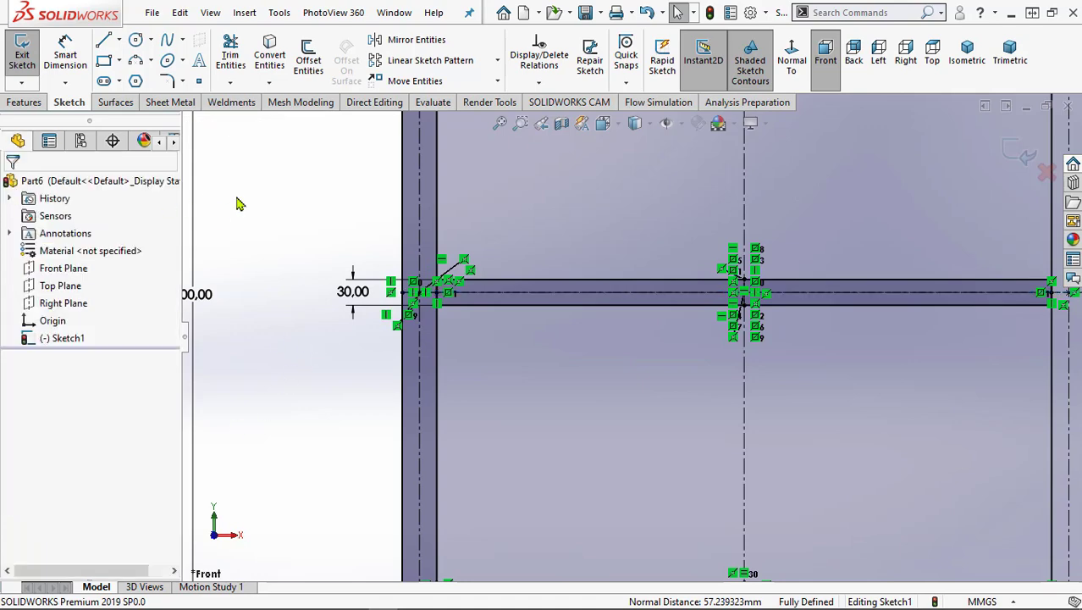
# Confirm the left side strip's width as 30 mm
pyautogui.press('f')
pyautogui.scroll(-3, 860, 355)
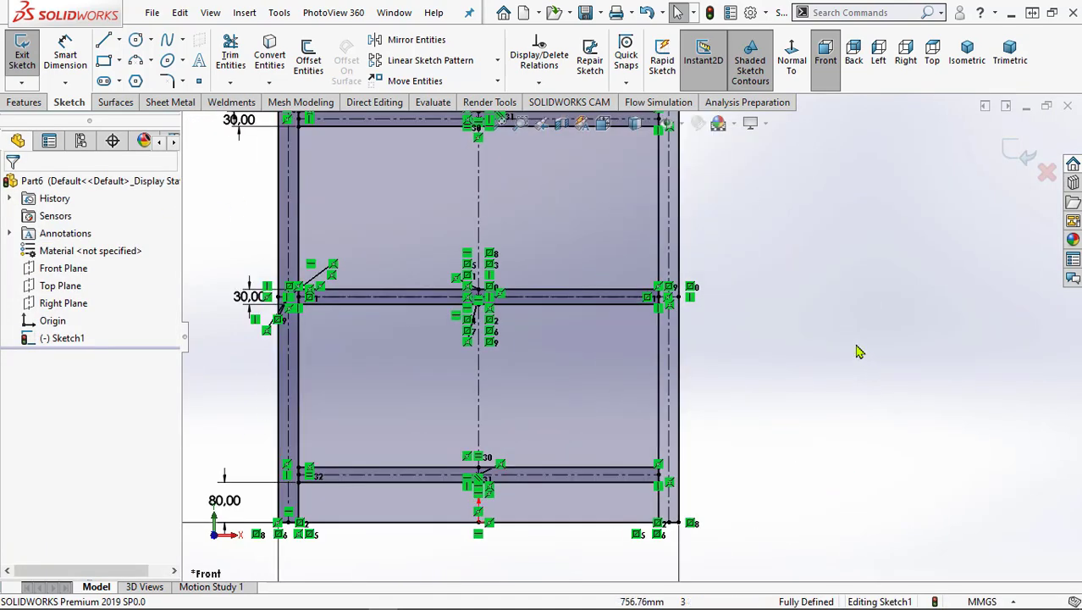
pyautogui.scroll(2, 834, 350)
pyautogui.scroll(1, 779, 350)
pyautogui.scroll(-1, 322, 302)
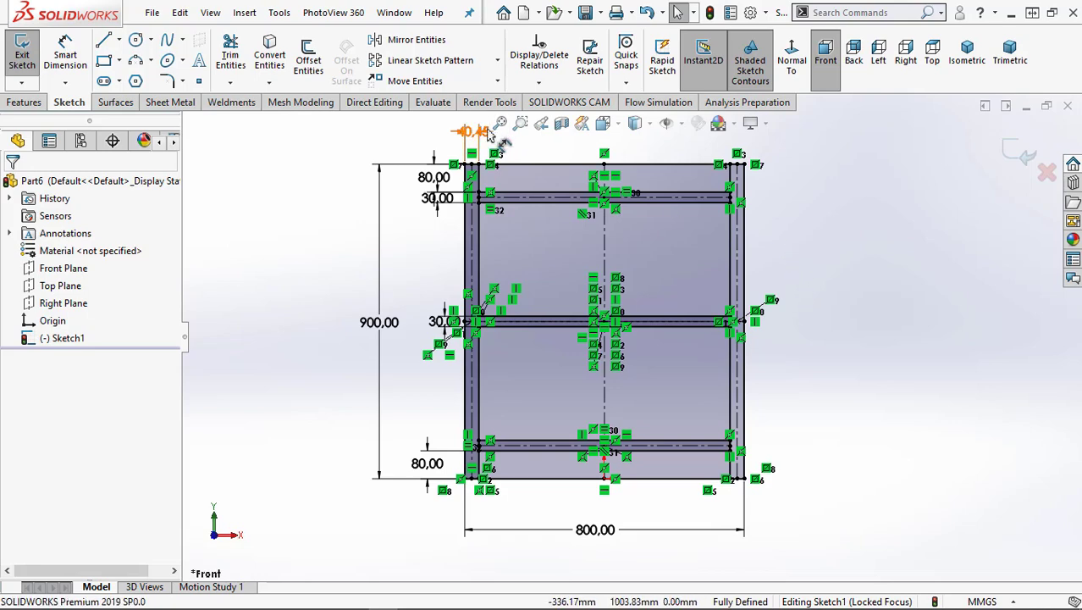
pyautogui.scroll(-2, 489, 169)
pyautogui.write('30')
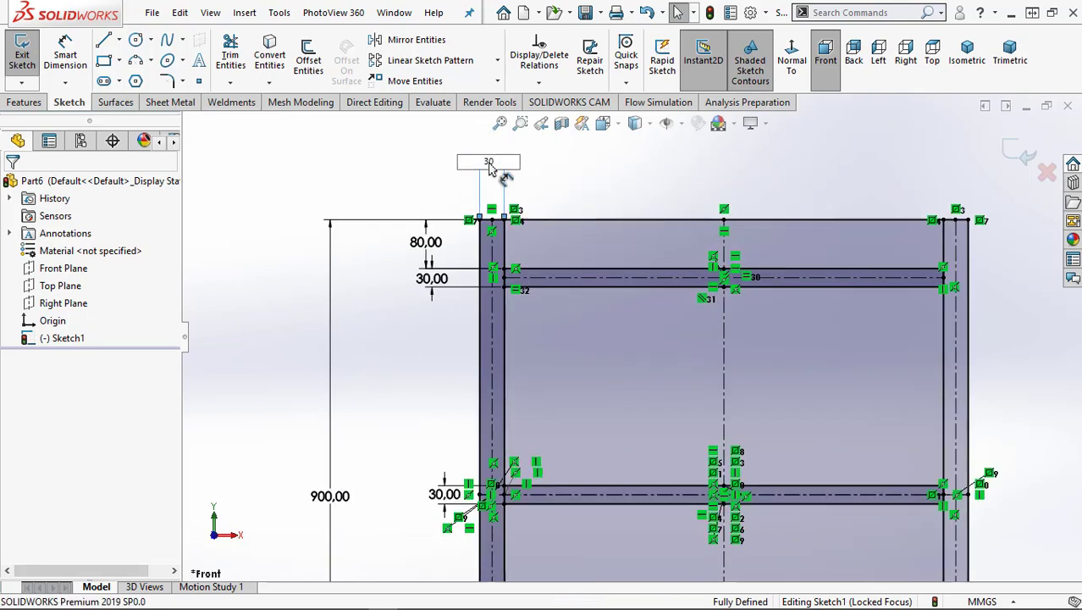
pyautogui.press('Return')
pyautogui.scroll(5, 631, 336)
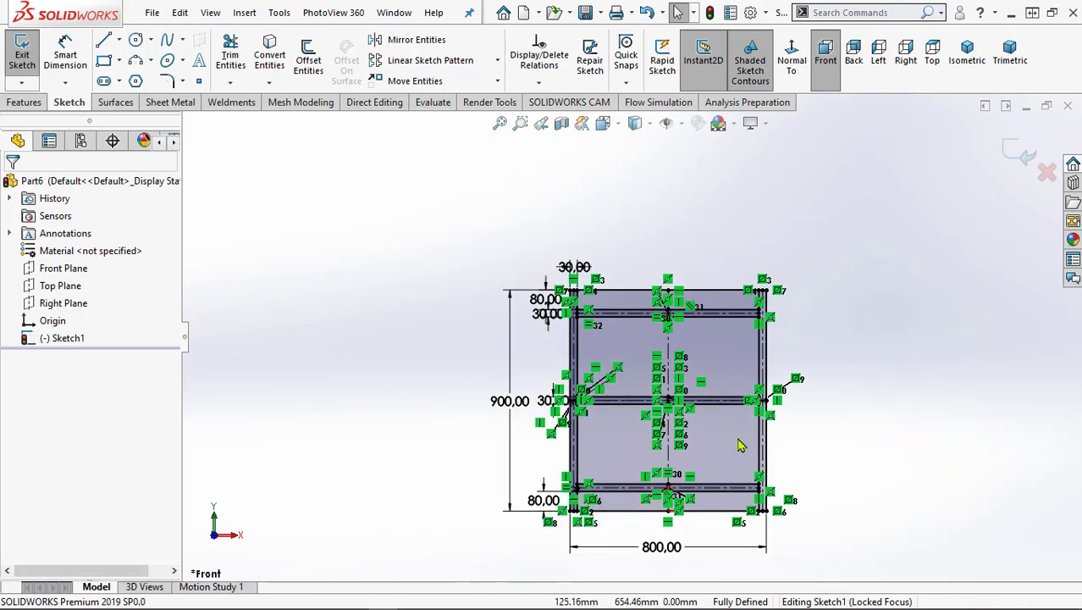
pyautogui.scroll(-3, 739, 446)
pyautogui.scroll(-1, 694, 339)
pyautogui.scroll(1, 644, 254)
pyautogui.scroll(-2, 620, 171)
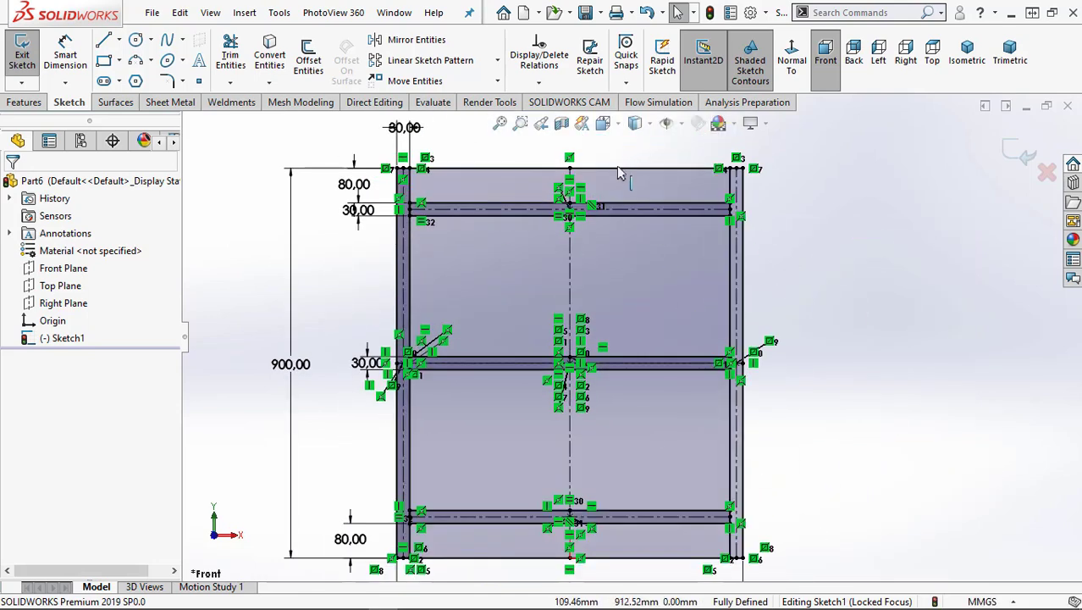
# Exit Sketch1 and select the Front Plane again
pyautogui.click(1021, 154)
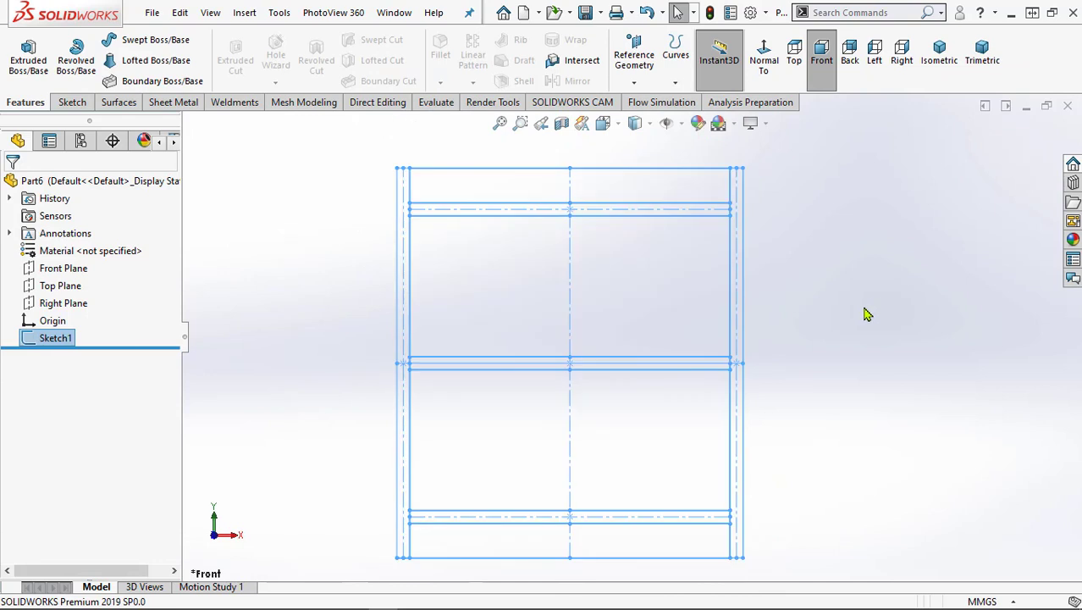
pyautogui.click(866, 316)
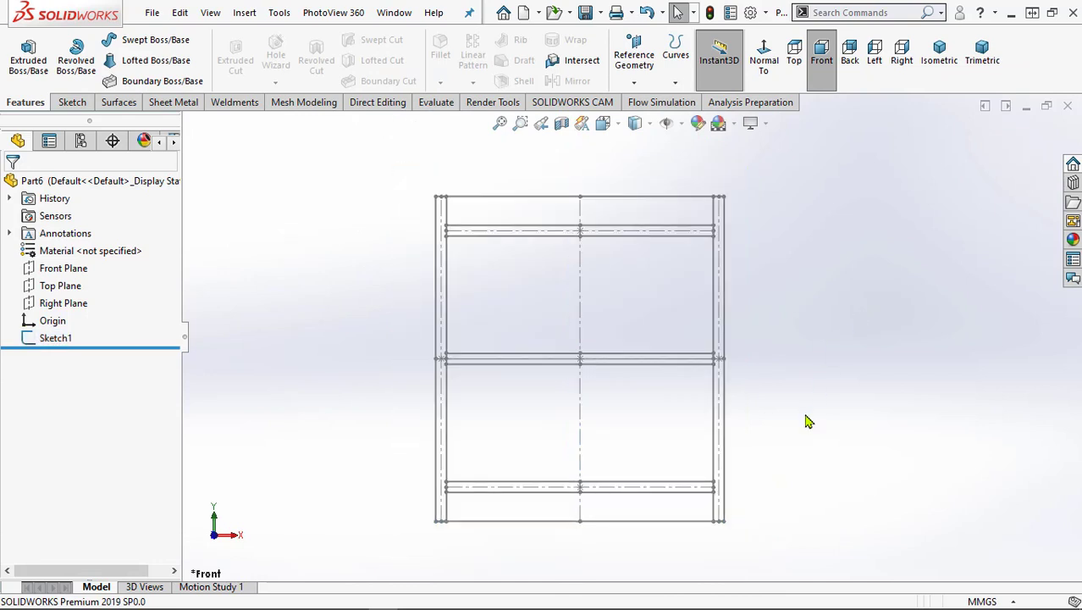
pyautogui.click(48, 270)
# In a new Front Plane sketch, draw full-height rectangles over the left and right side strips
pyautogui.click(58, 241)
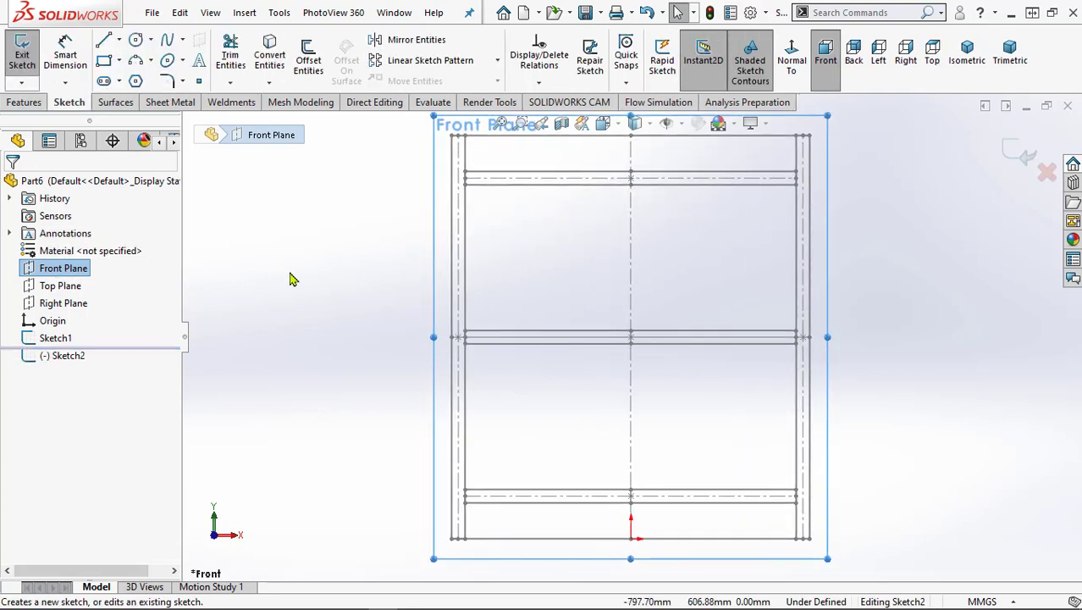
pyautogui.click(105, 65)
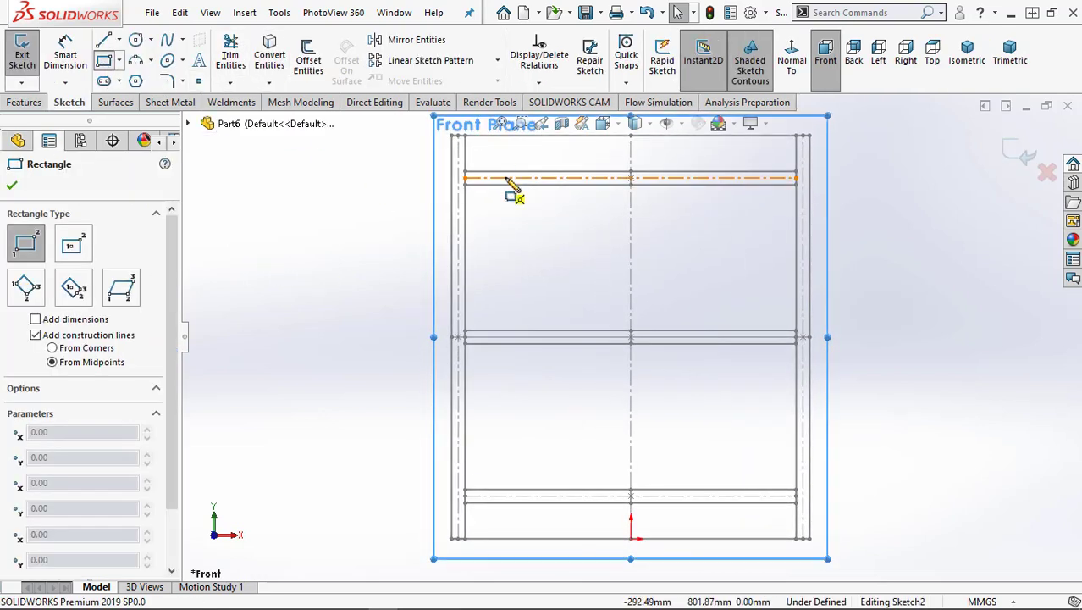
pyautogui.click(452, 135)
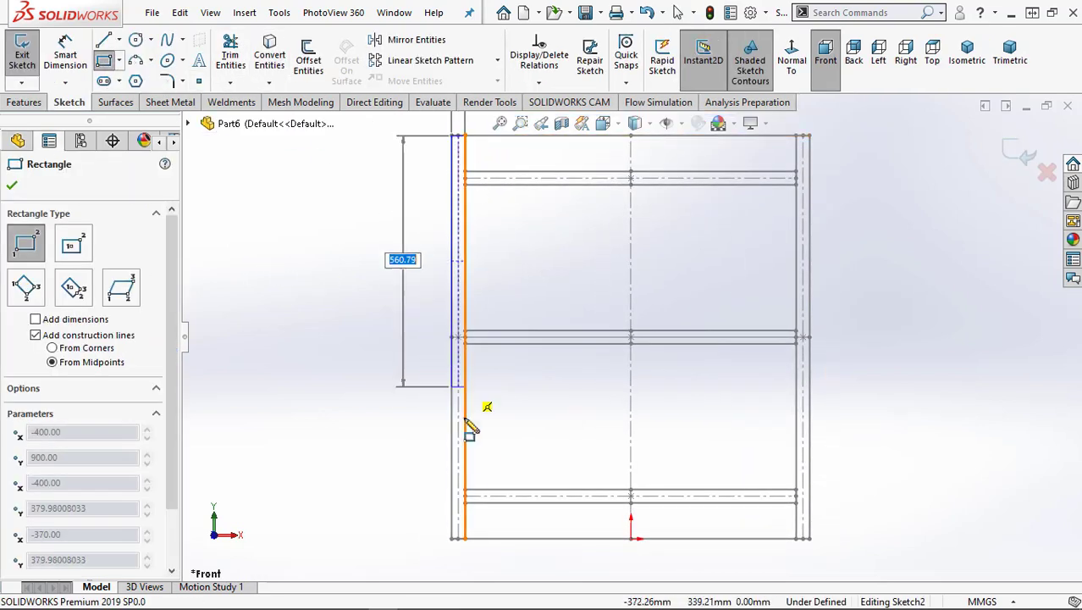
pyautogui.click(465, 538)
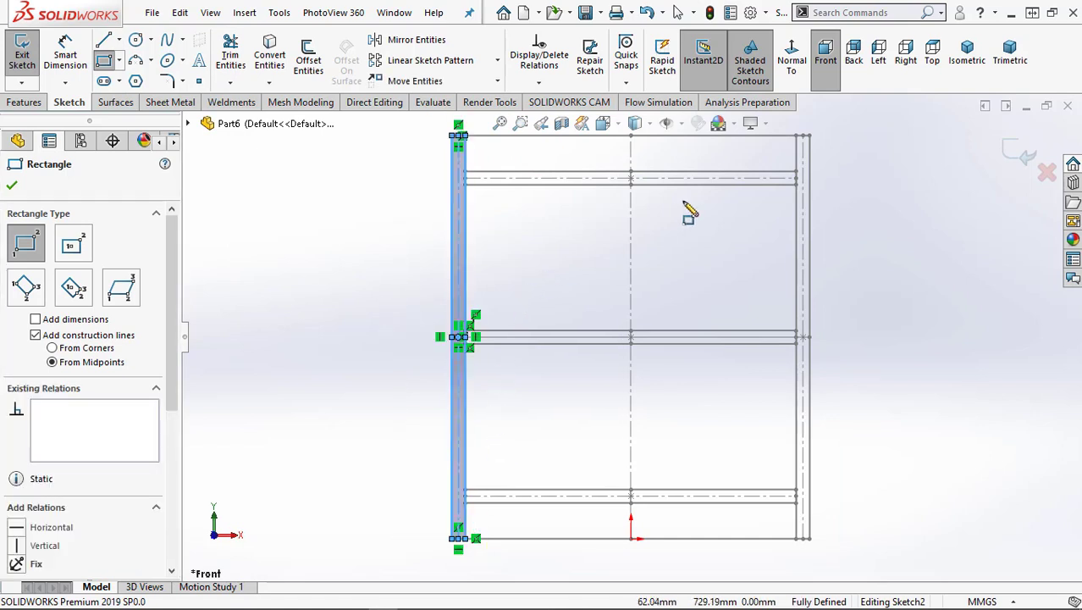
pyautogui.click(798, 135)
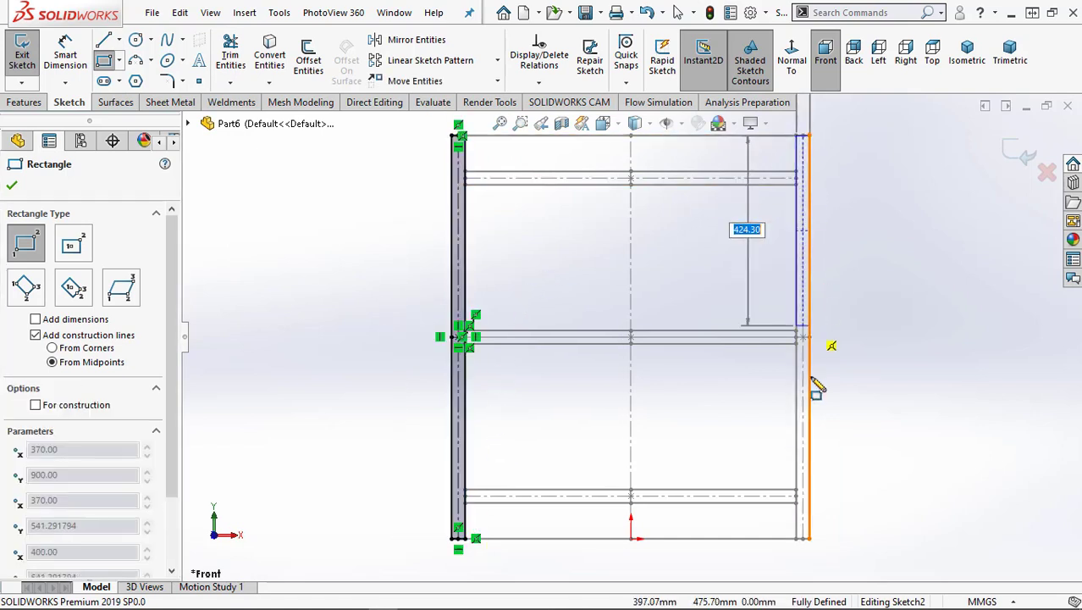
pyautogui.click(809, 538)
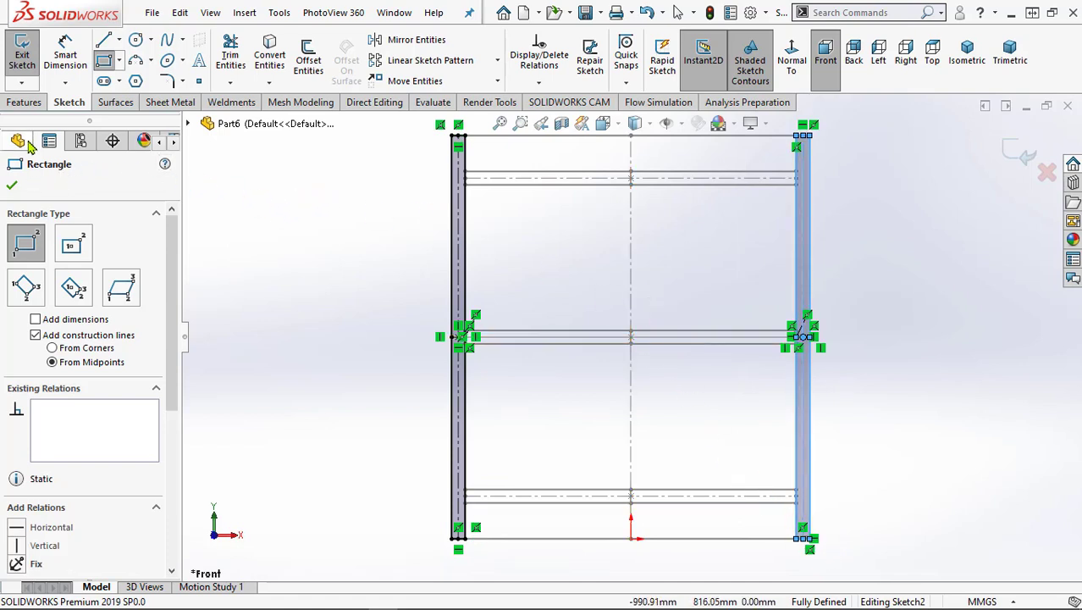
pyautogui.click(24, 101)
# Extrude the two side rectangles 700 mm in the reversed direction into side panels
pyautogui.click(28, 60)
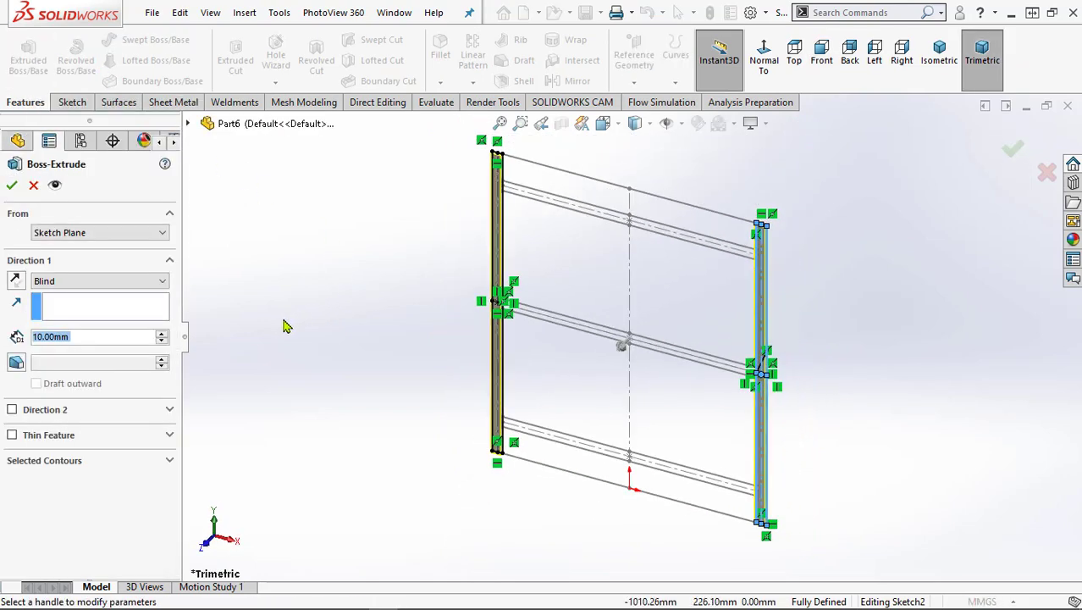
pyautogui.write('700')
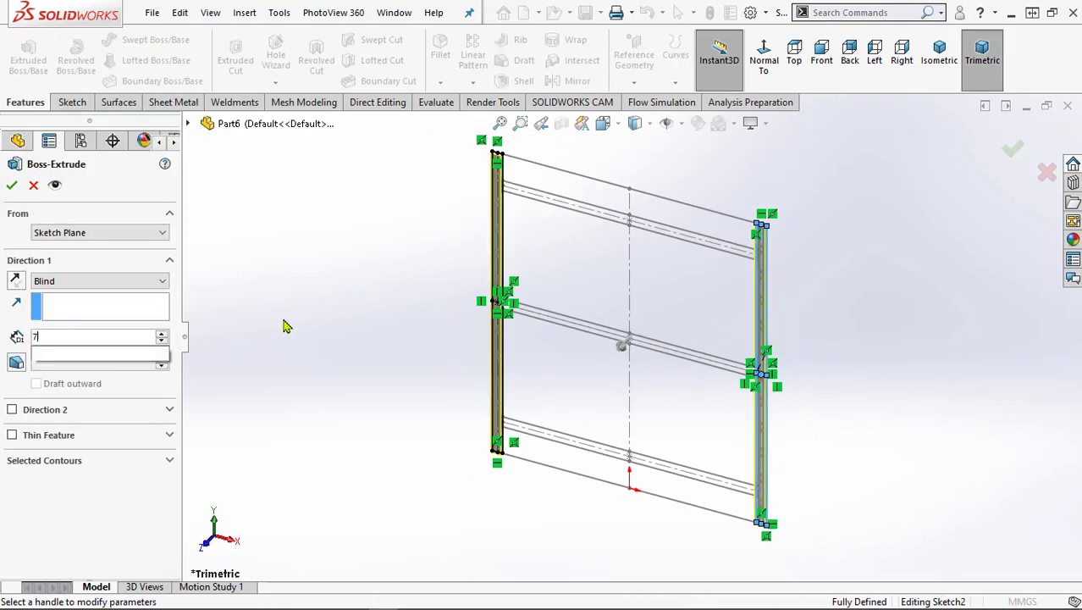
pyautogui.press('Return')
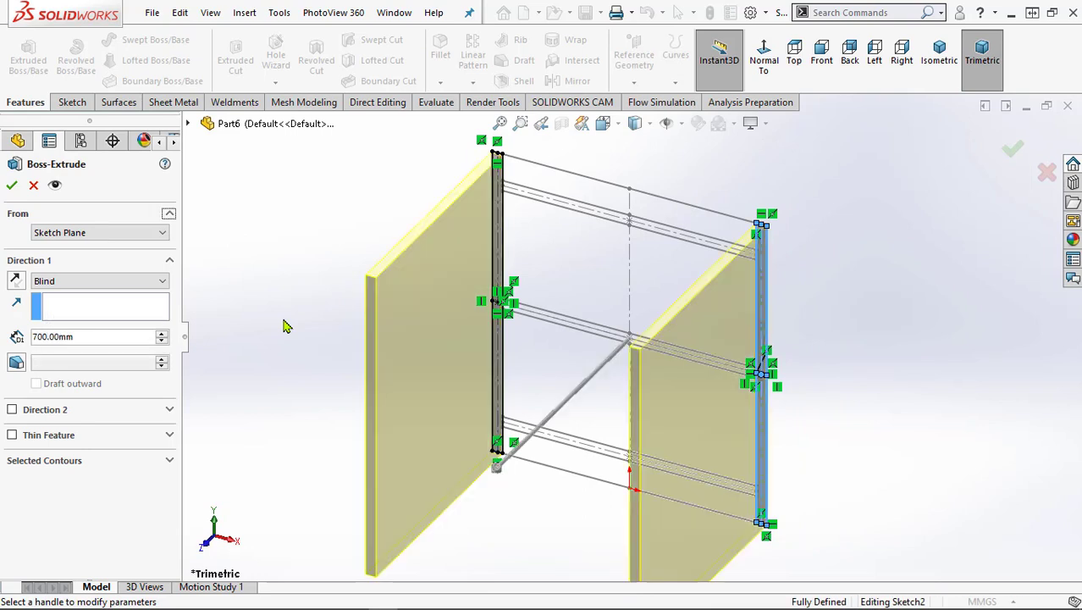
pyautogui.click(16, 282)
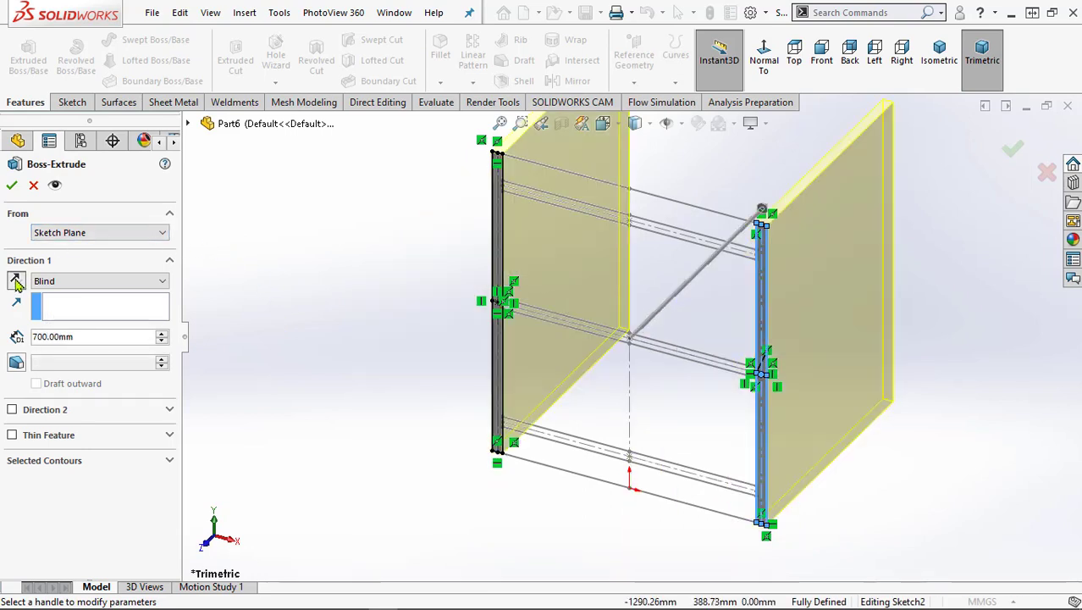
pyautogui.click(12, 185)
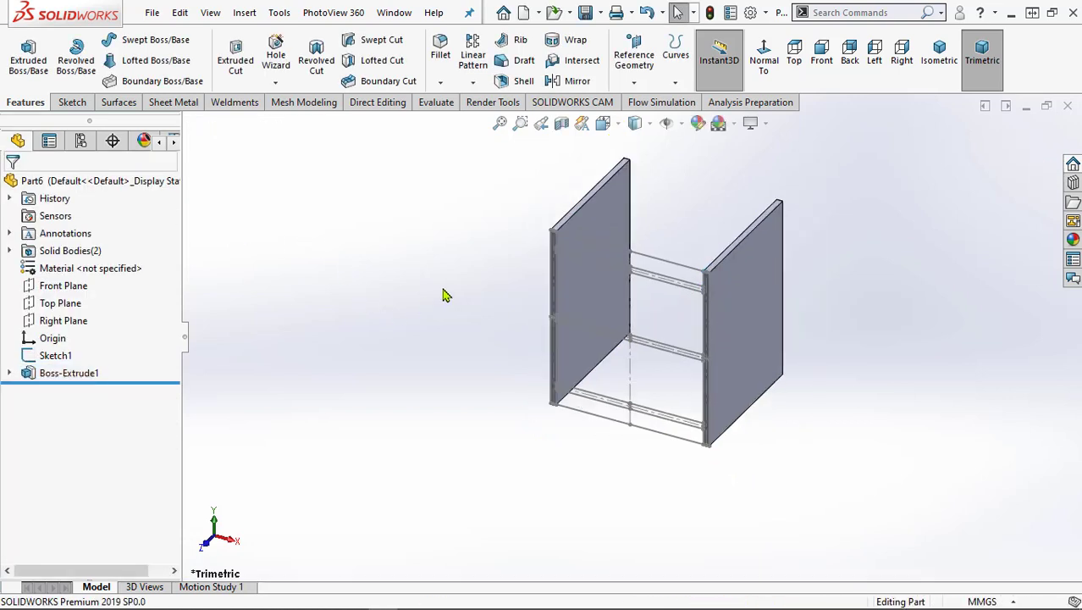
# Switch to the Back view and select the left side panel's rear face
pyautogui.scroll(-1, 446, 295)
pyautogui.scroll(-2, 938, 384)
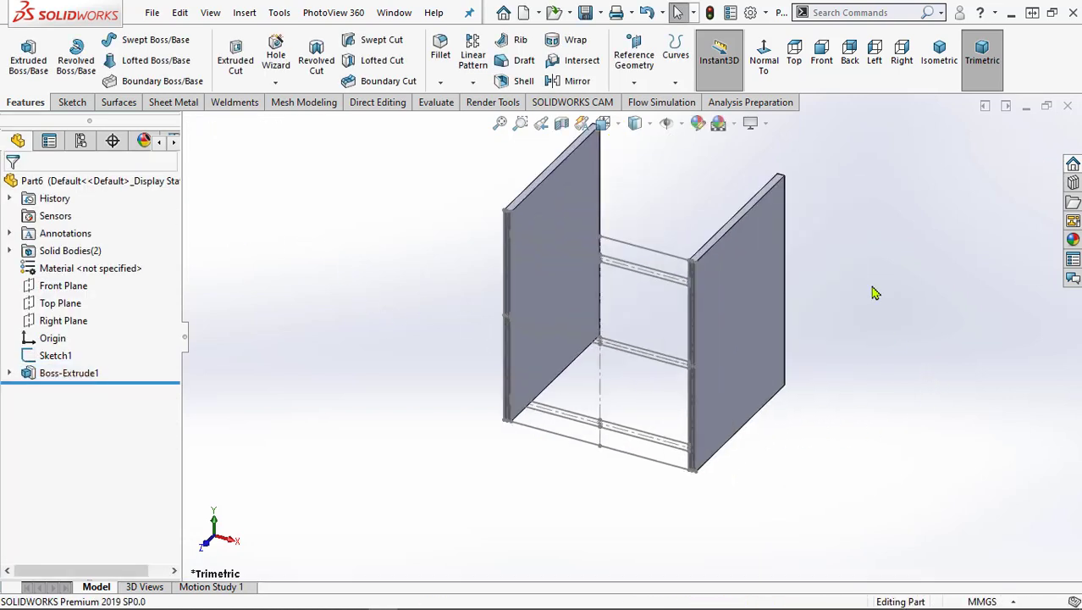
pyautogui.hotkey('ctrl', '2')
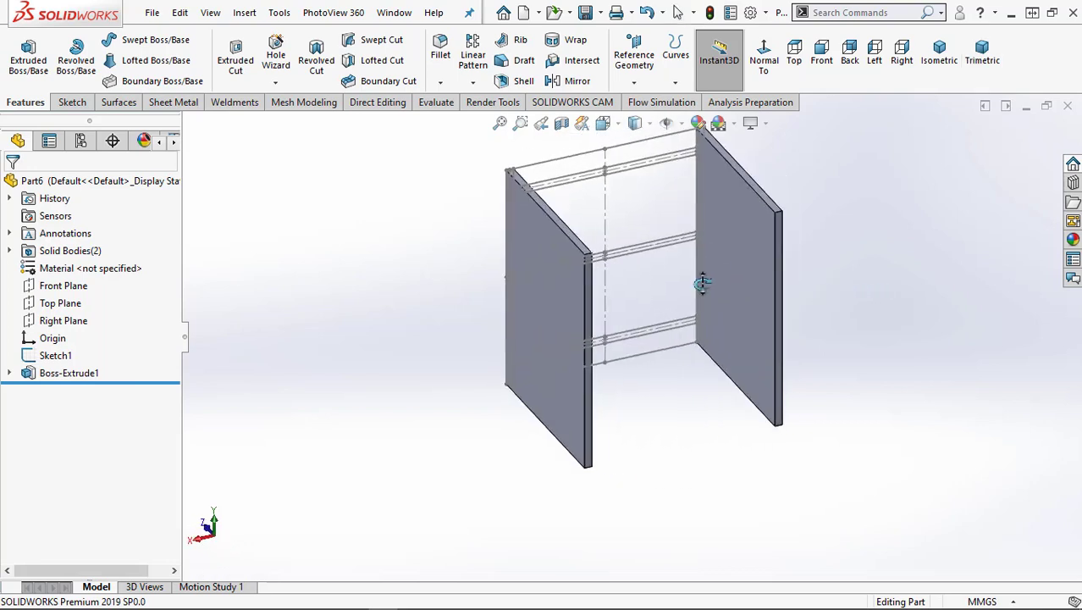
pyautogui.scroll(-3, 574, 302)
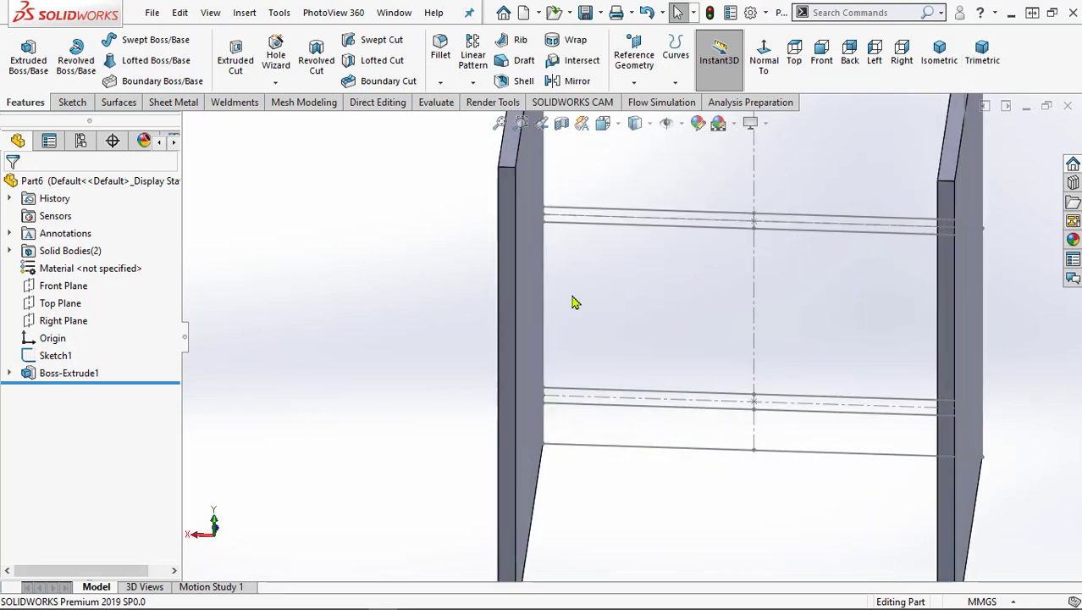
pyautogui.click(502, 289)
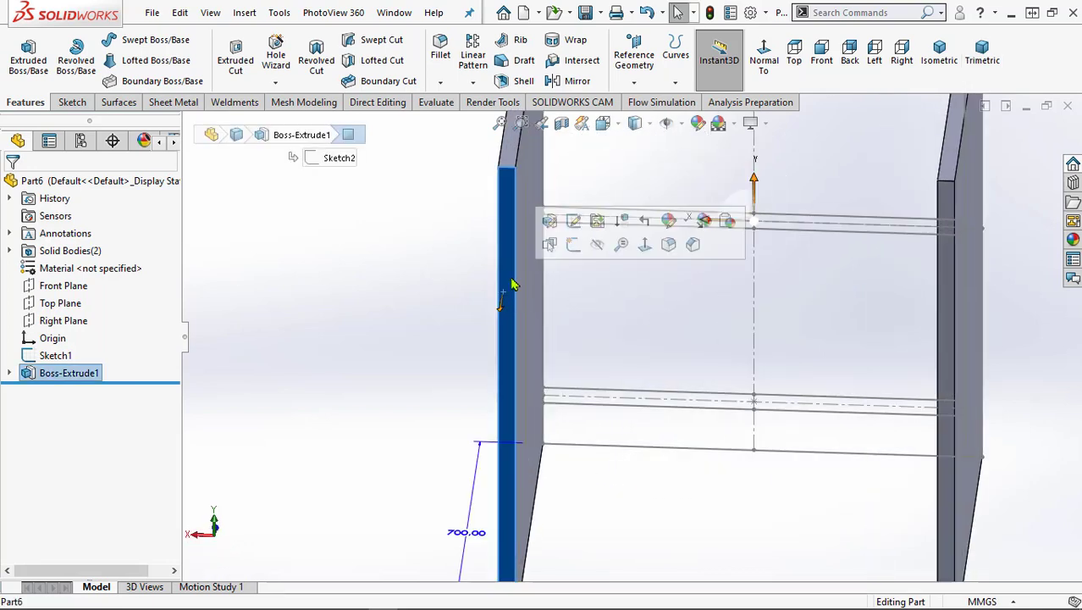
# Sketch a rectangle on the rear face spanning the full gap between the side panels
pyautogui.click(574, 246)
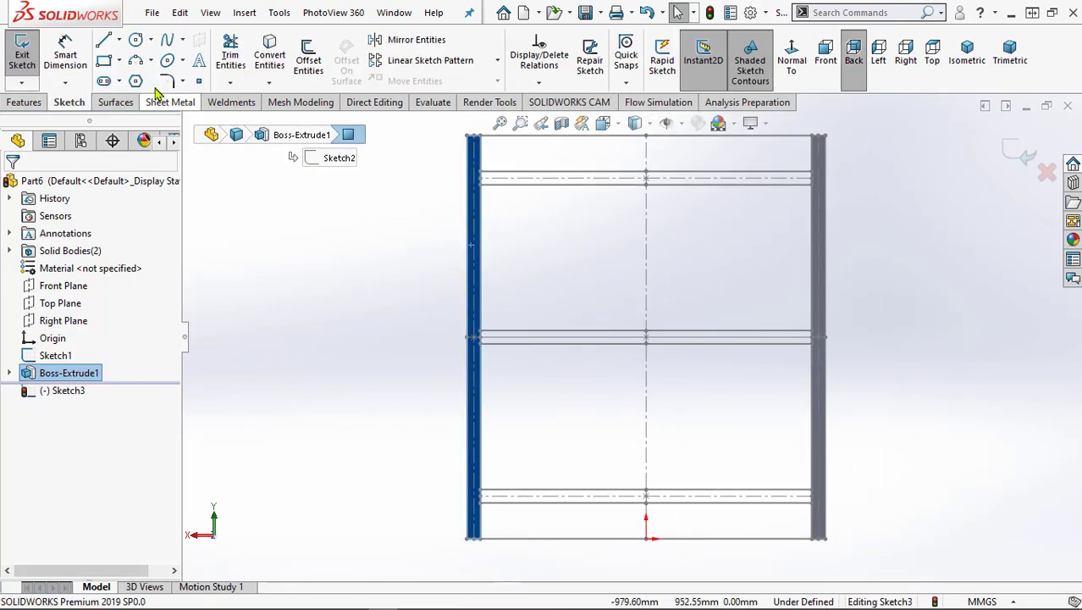
pyautogui.click(103, 61)
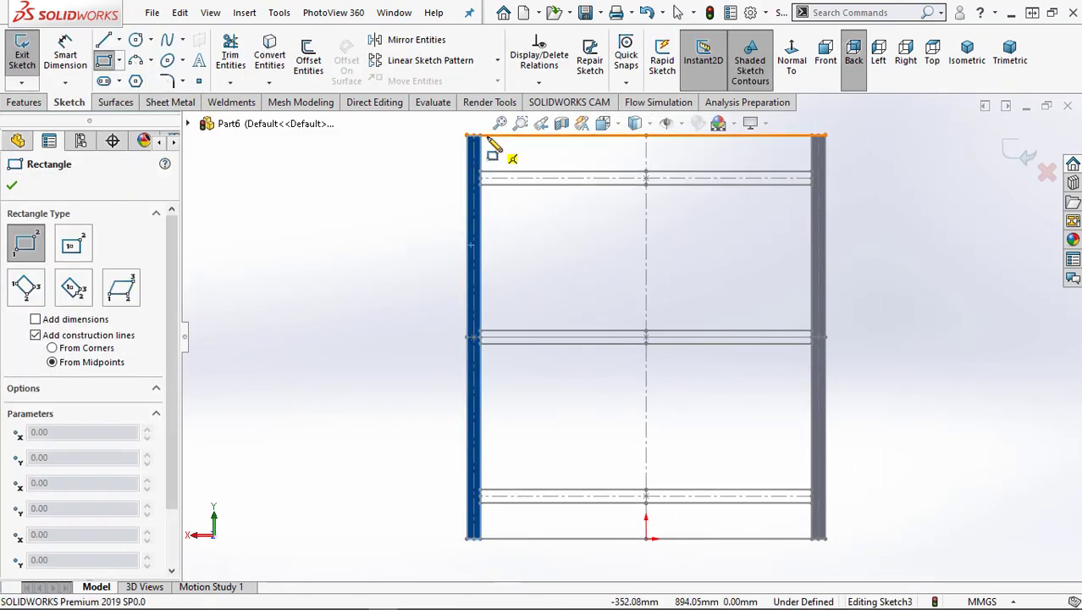
pyautogui.click(482, 136)
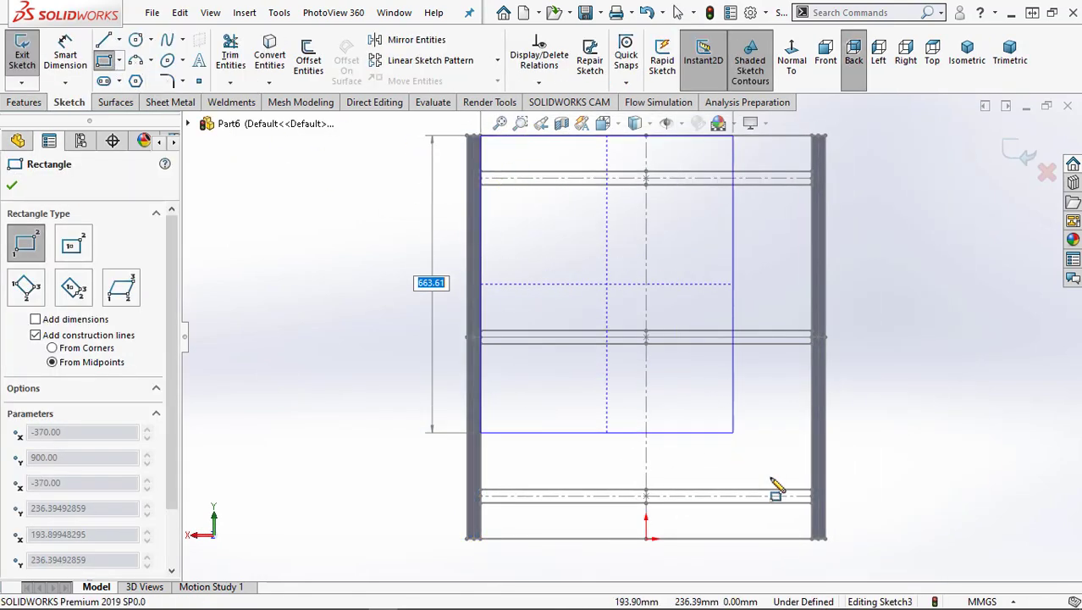
pyautogui.click(811, 538)
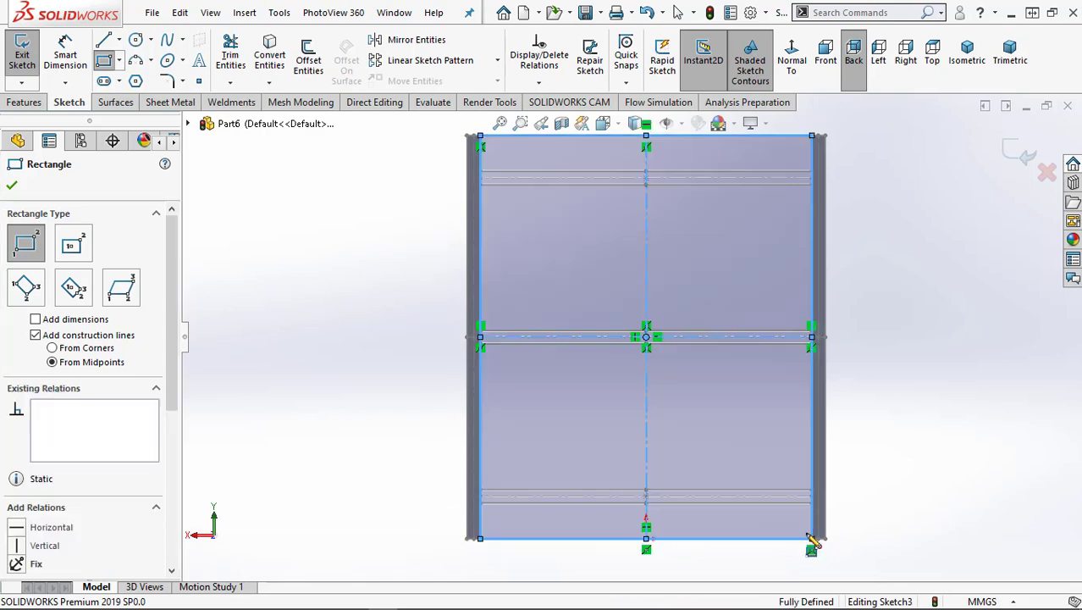
# Extrude the rectangle 30 mm in the reversed direction to form the back panel
pyautogui.click(24, 102)
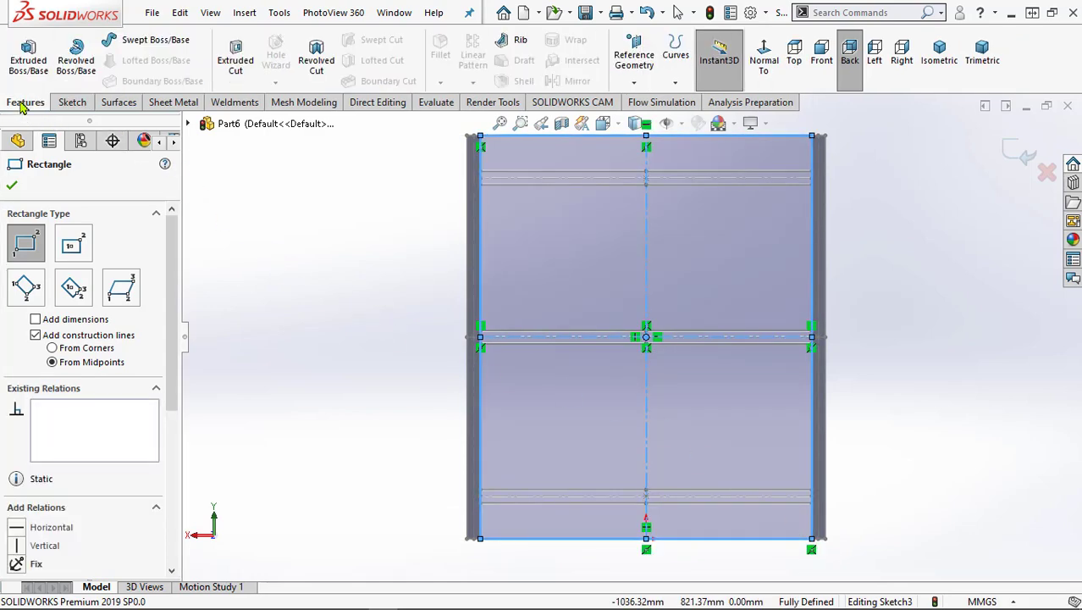
pyautogui.click(28, 57)
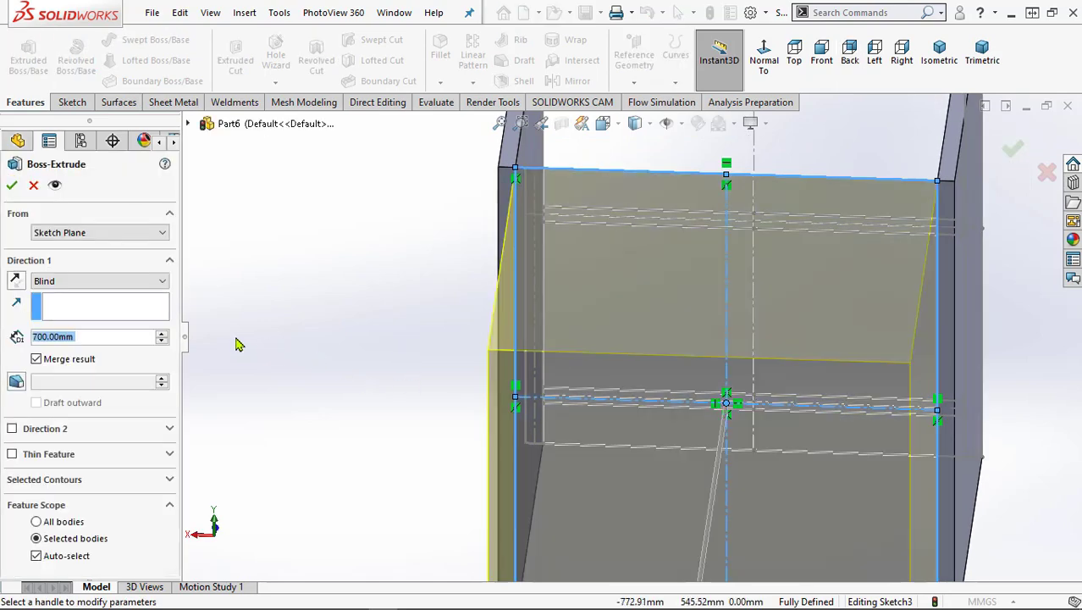
pyautogui.write('30')
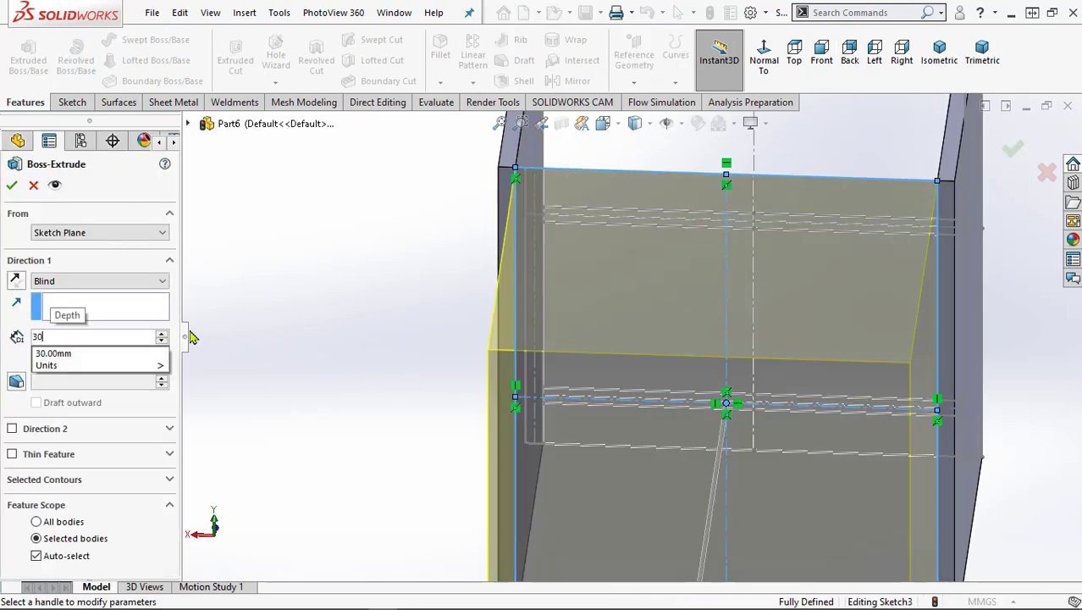
pyautogui.press('Return')
pyautogui.moveTo(350, 314); pyautogui.dragTo(375, 321, button='middle')
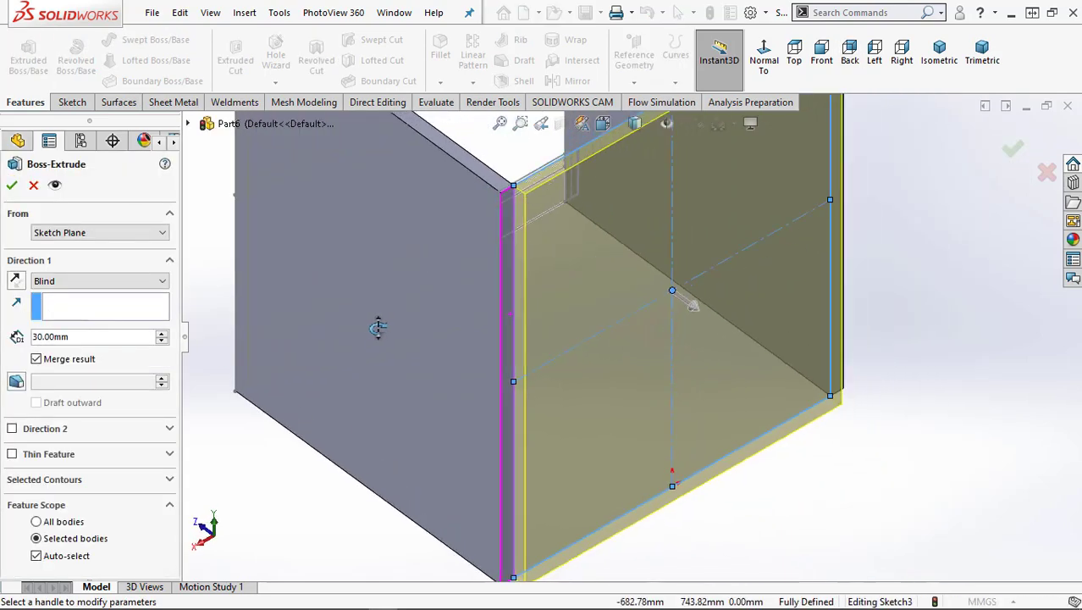
pyautogui.click(15, 282)
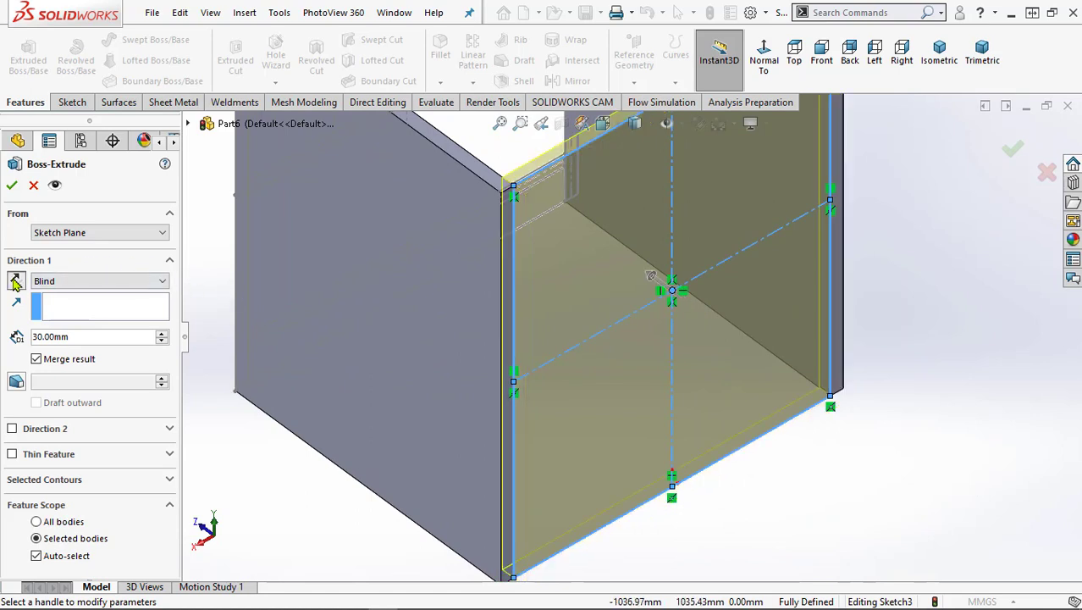
pyautogui.moveTo(606, 374)
pyautogui.mouseDown(button='middle')
pyautogui.moveTo(621, 381)
pyautogui.moveTo(629, 172)
pyautogui.mouseUp(button='middle')
pyautogui.scroll(-2, 631, 161)
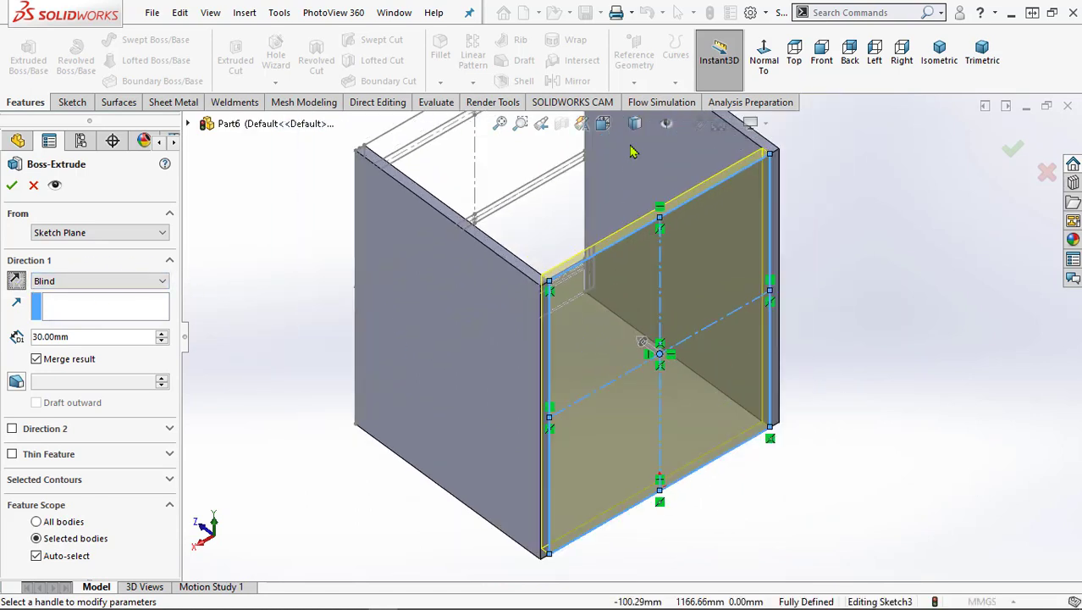
pyautogui.click(12, 189)
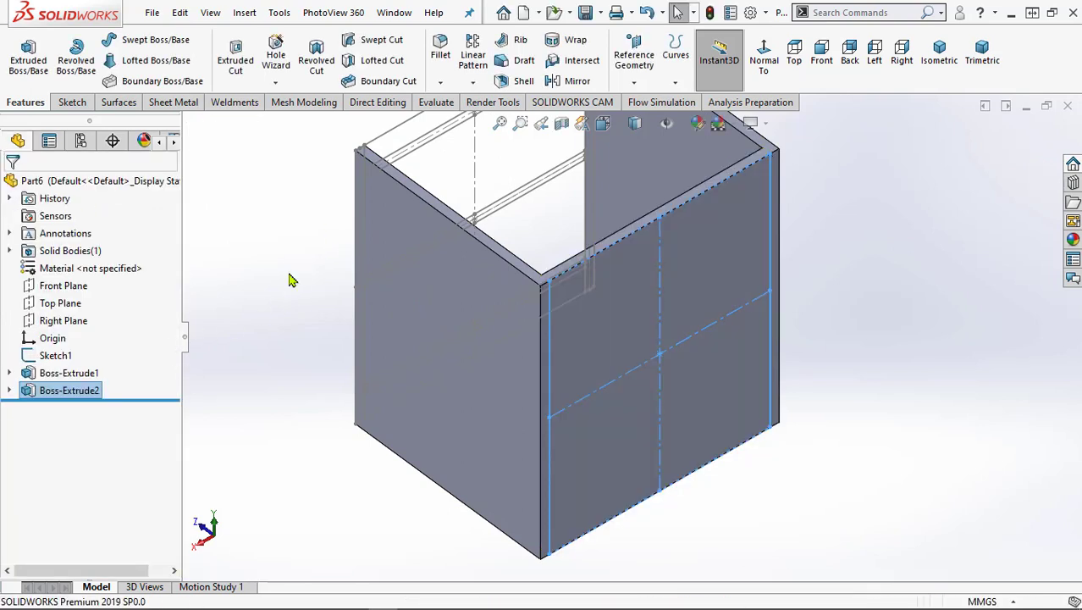
# Edit Boss-Extrude2 with Merge result turned off so the back panel is a separate body
pyautogui.click(399, 435)
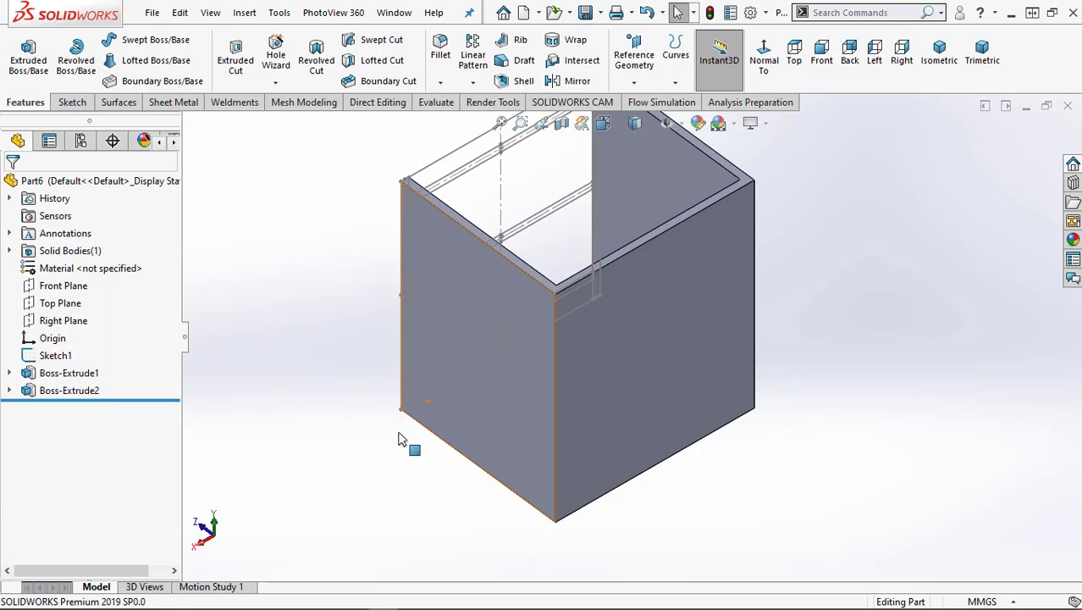
pyautogui.click(58, 396)
pyautogui.click(72, 352)
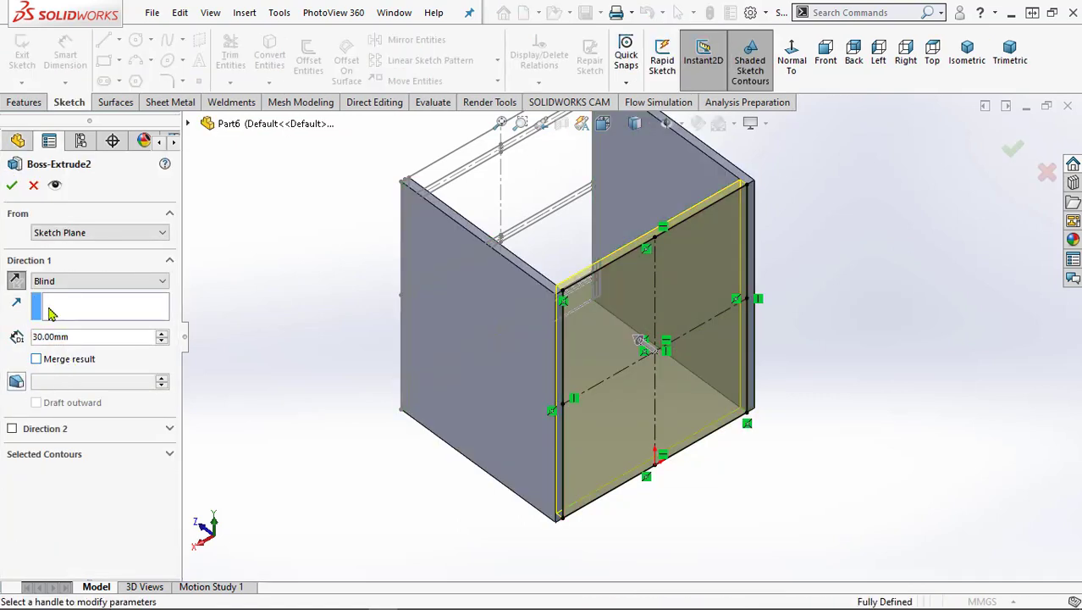
pyautogui.click(12, 188)
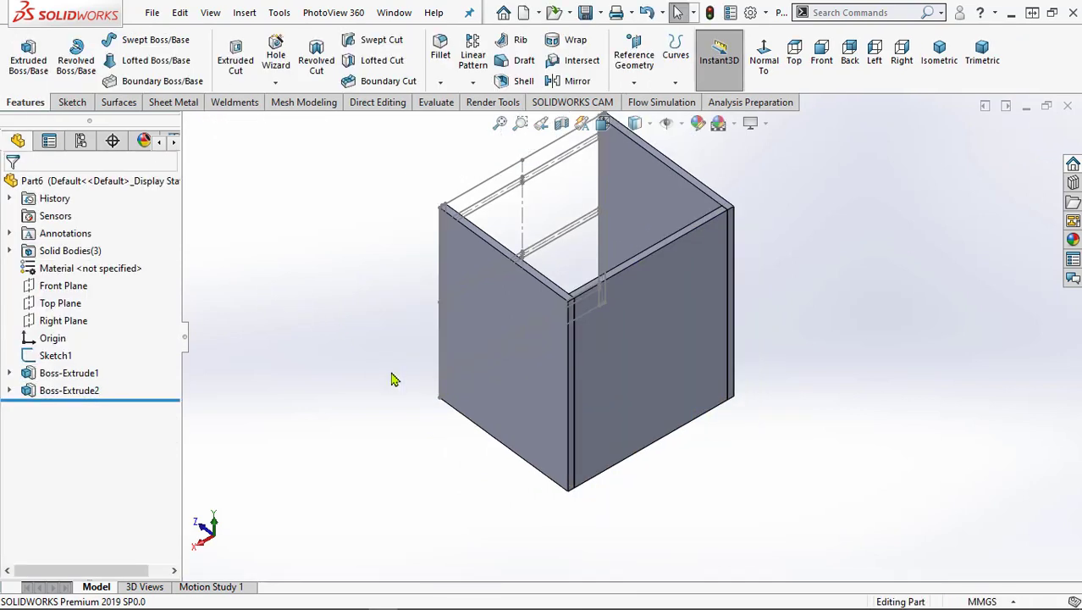
pyautogui.moveTo(392, 378); pyautogui.dragTo(546, 339, button='middle')
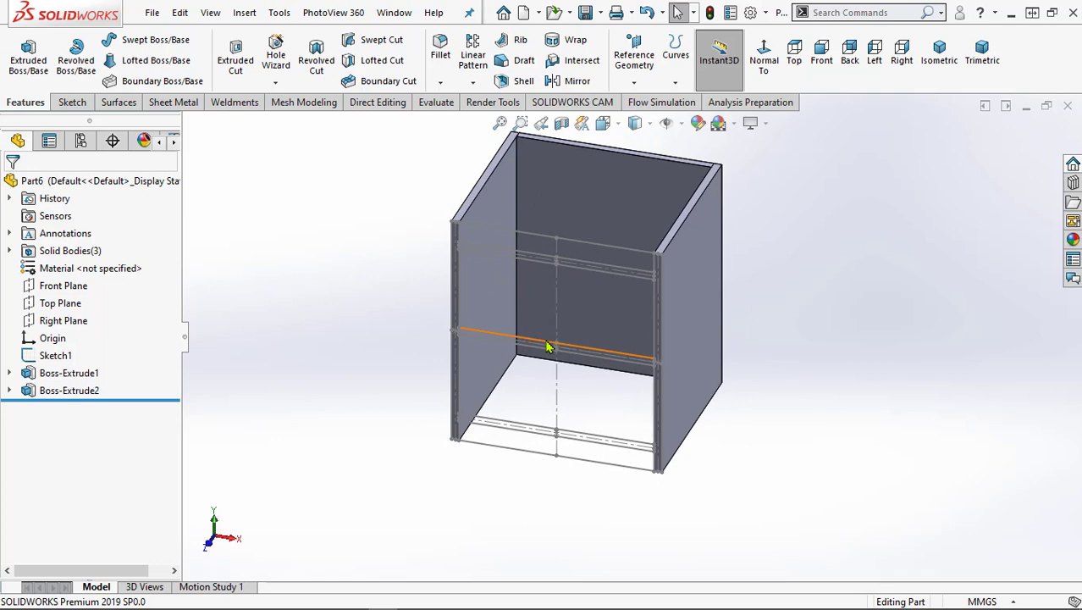
# Sketch two 740×30 mm rectangles at the top and bottom of the back panel's inner face
pyautogui.click(599, 190)
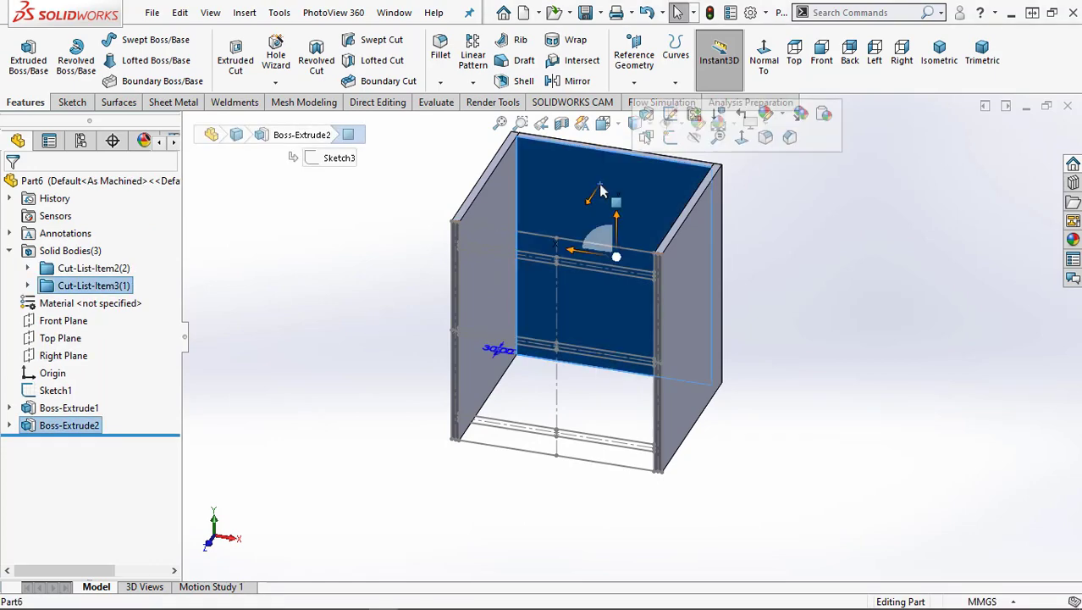
pyautogui.click(670, 136)
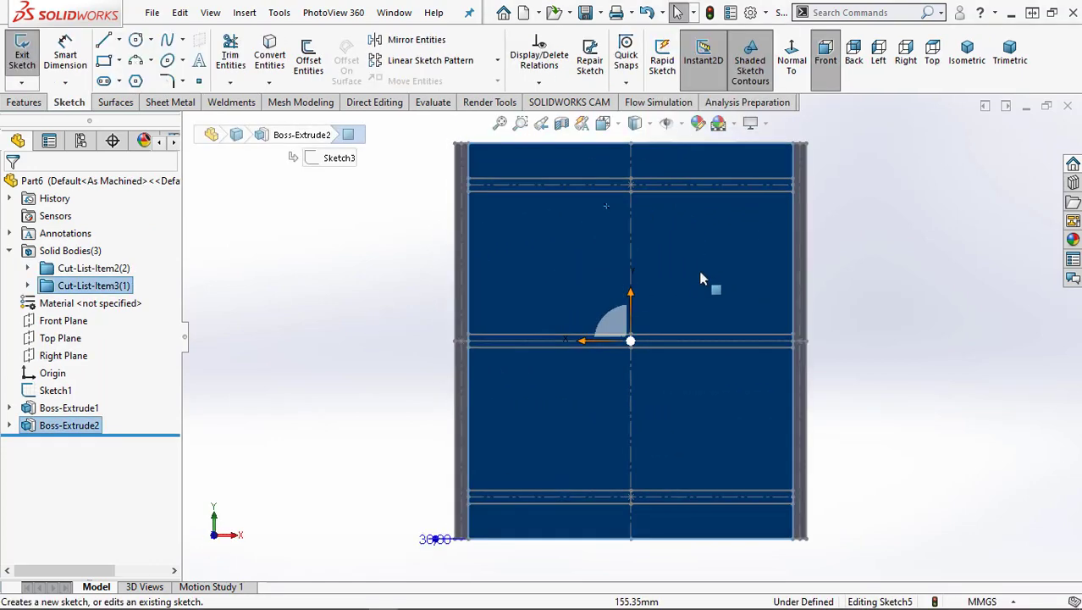
pyautogui.click(103, 60)
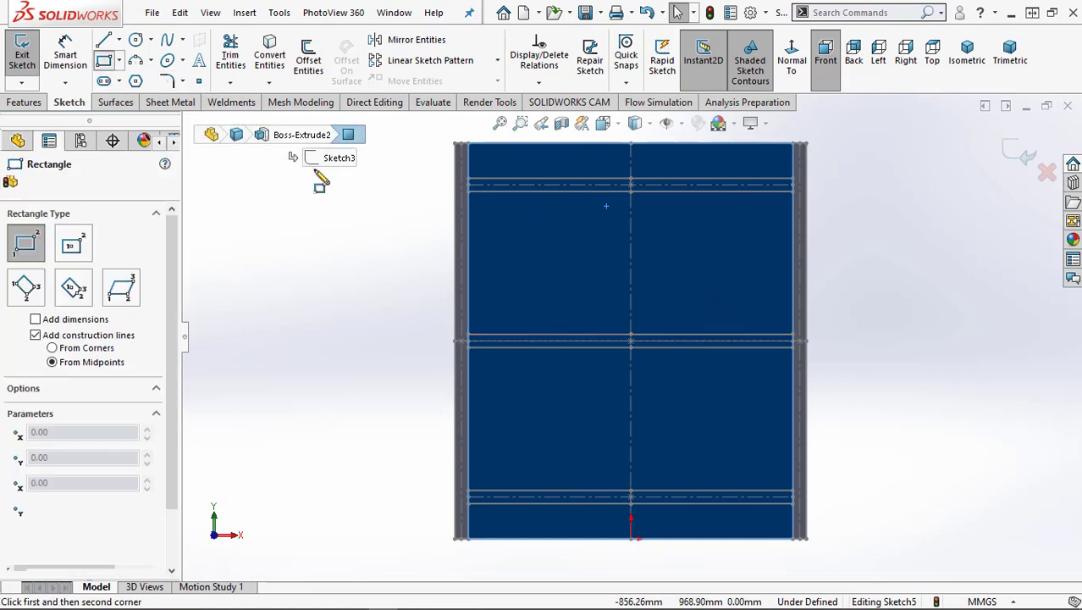
pyautogui.click(468, 180)
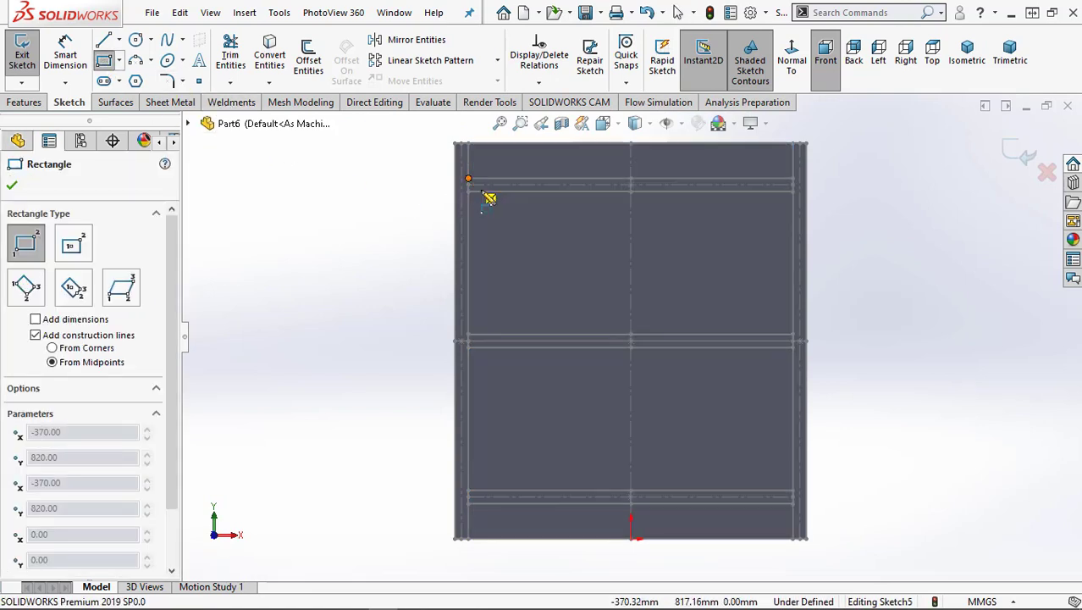
pyautogui.click(793, 193)
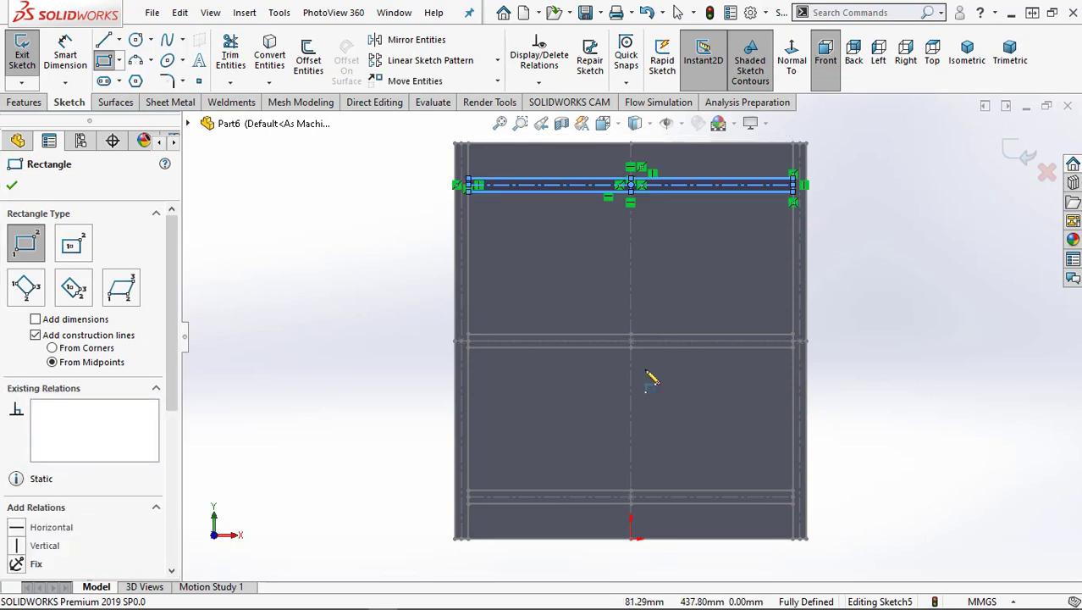
pyautogui.click(469, 491)
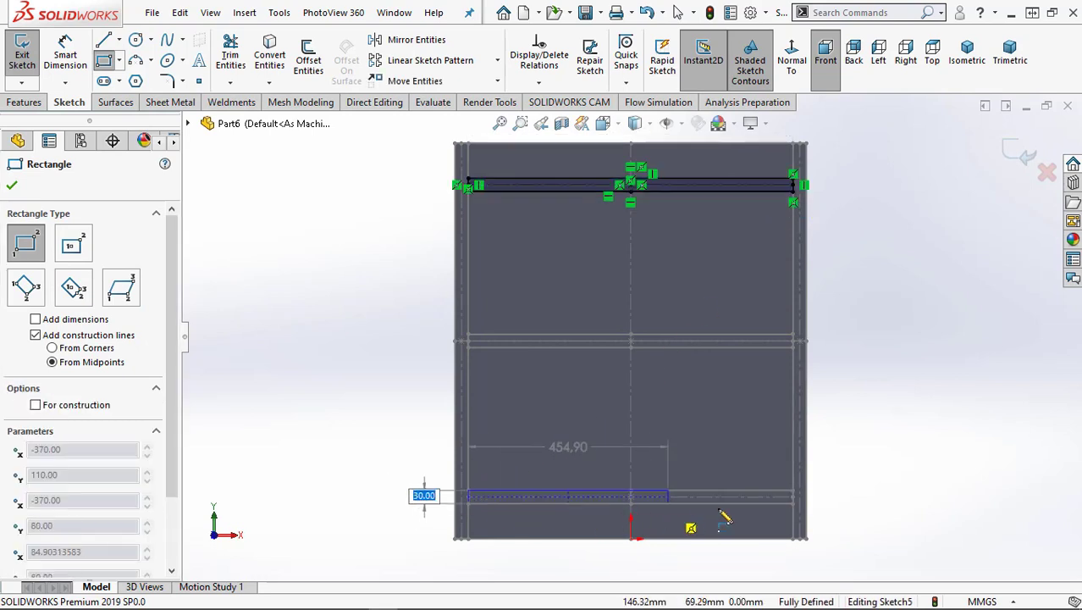
pyautogui.click(793, 505)
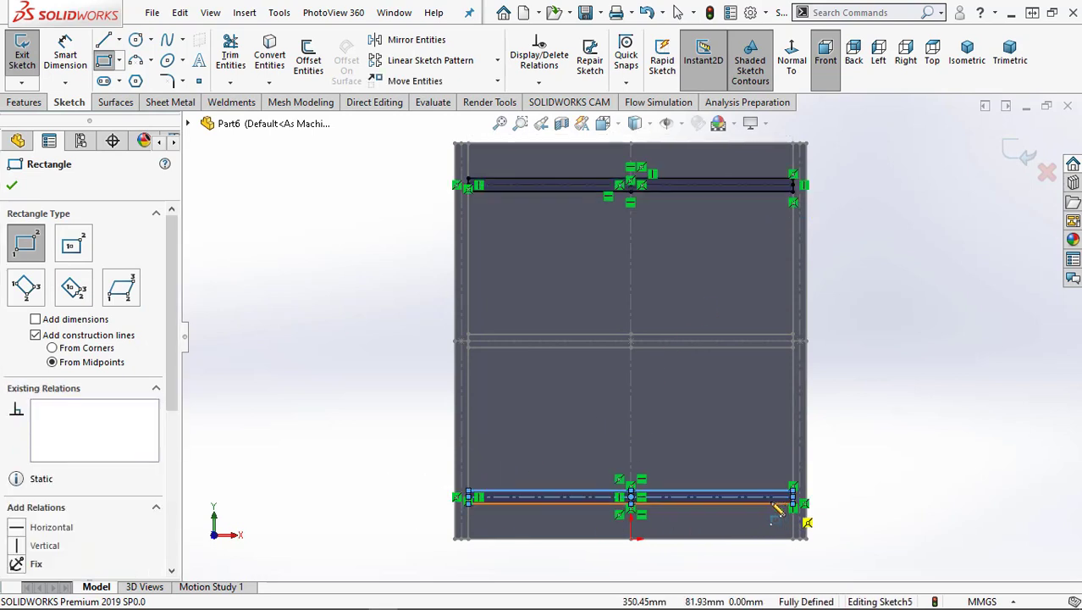
# Extrude both rectangles 650 mm forward into the top and bottom panels
pyautogui.click(34, 103)
pyautogui.click(28, 55)
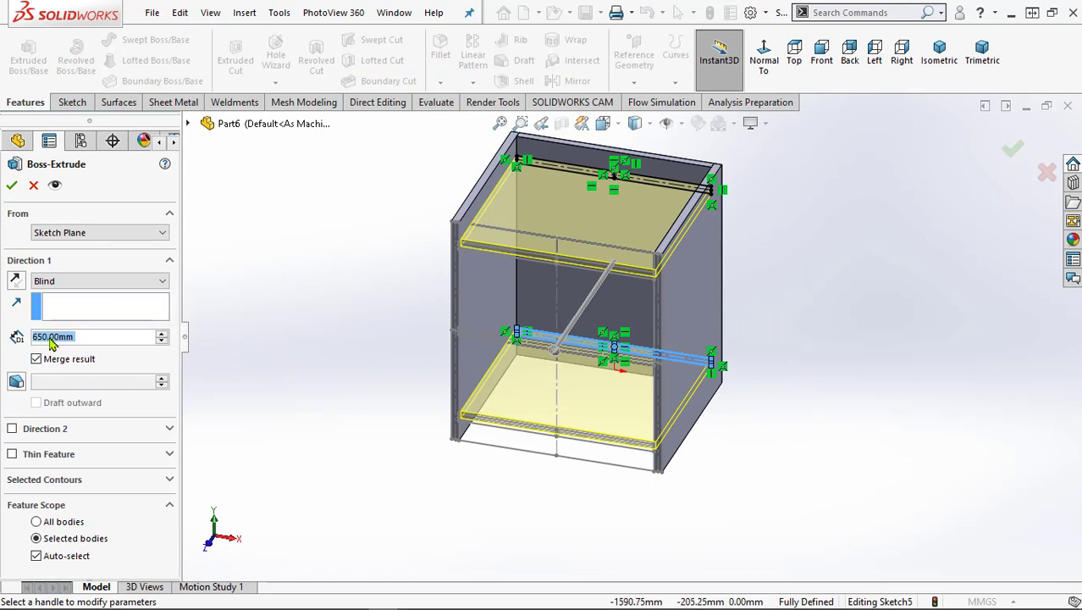
pyautogui.click(12, 185)
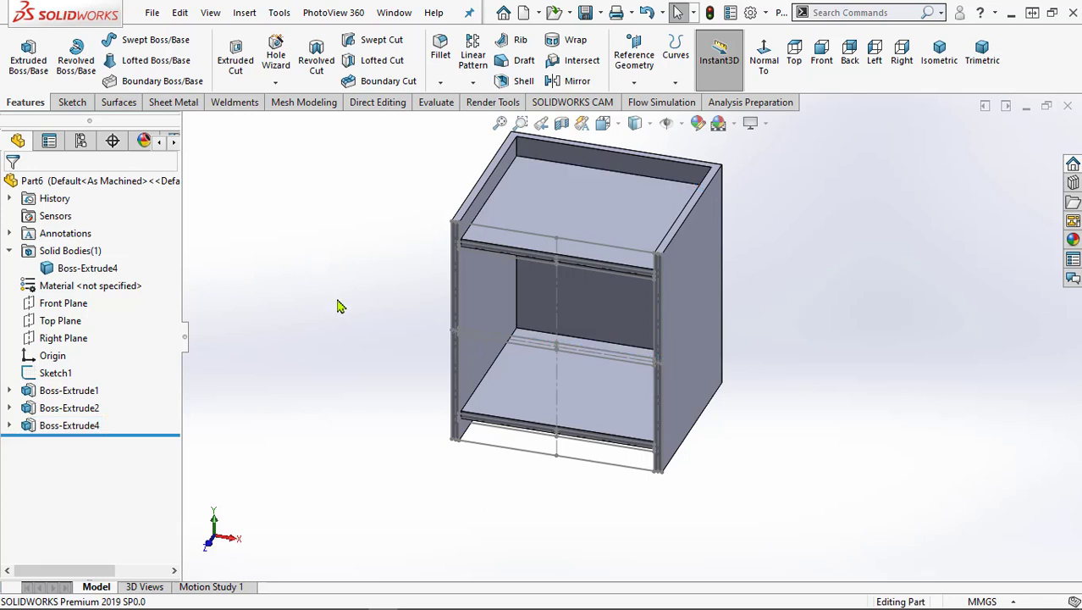
pyautogui.moveTo(355, 354)
pyautogui.mouseDown(button='middle')
pyautogui.moveTo(331, 309)
pyautogui.moveTo(345, 319)
pyautogui.mouseUp(button='middle')
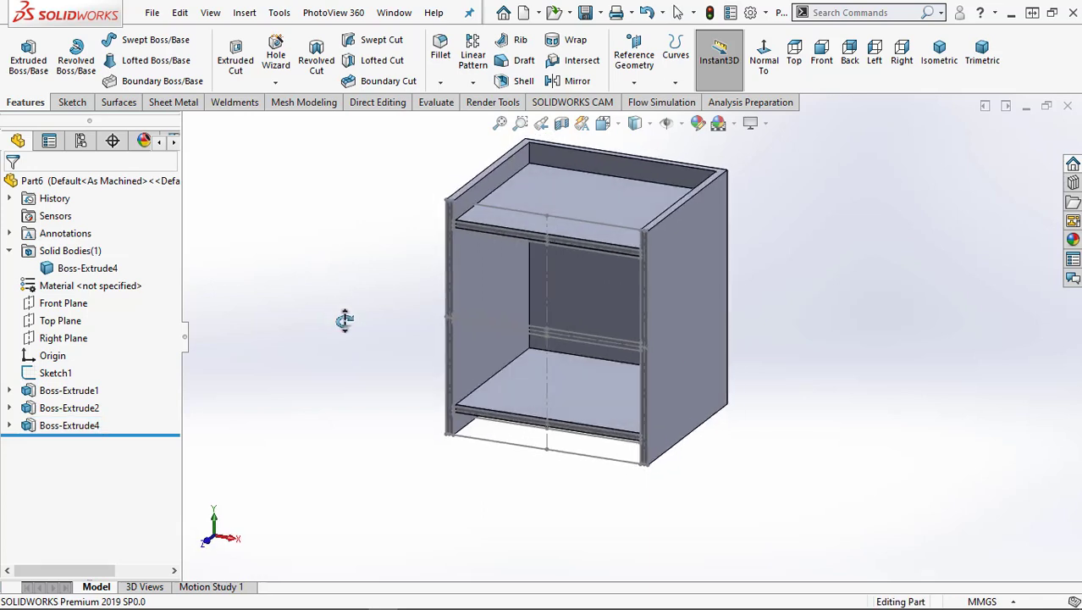
# Sketch a shelf-strip rectangle on the back face between the side panels
pyautogui.click(598, 287)
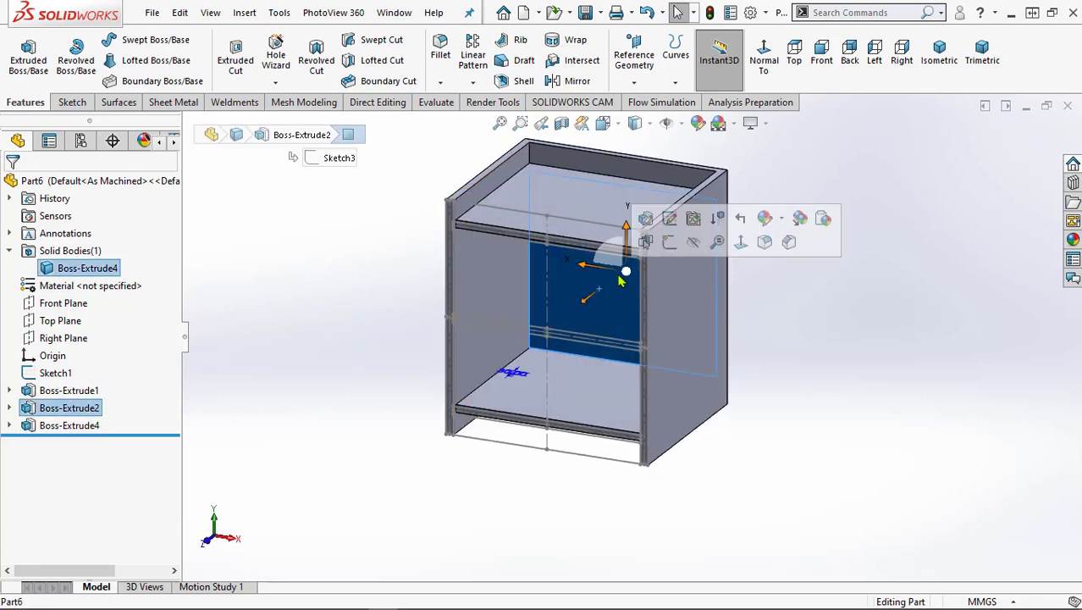
pyautogui.click(669, 244)
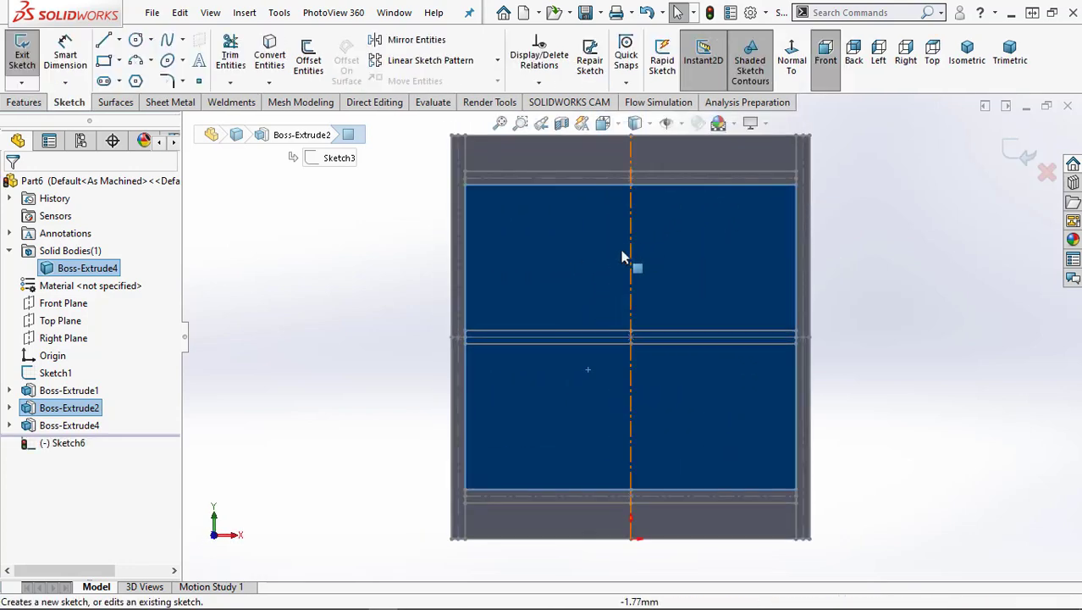
pyautogui.click(464, 340)
pyautogui.click(560, 348)
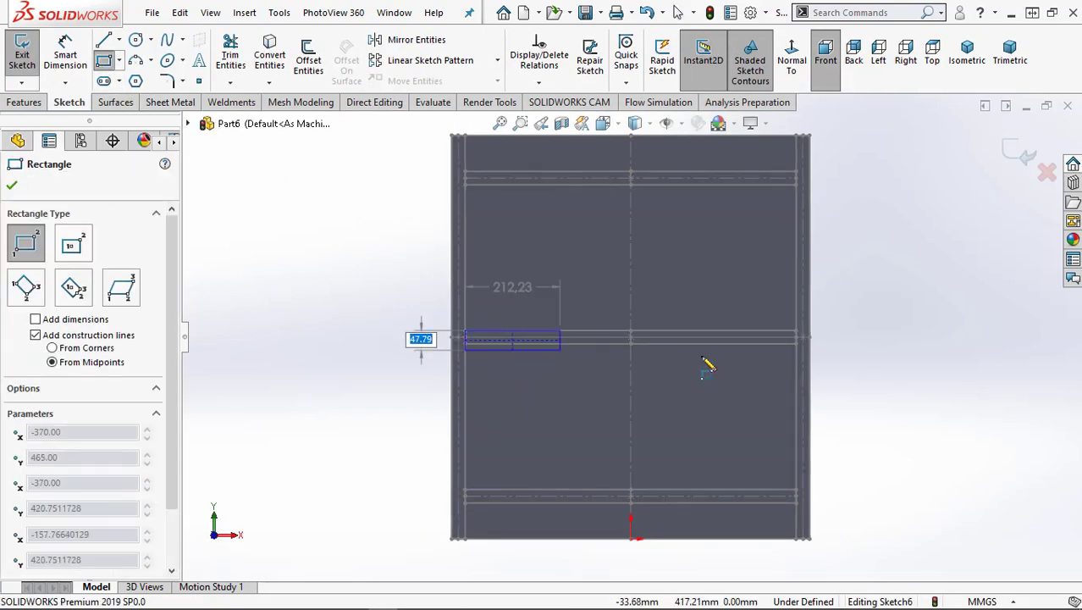
pyautogui.click(807, 359)
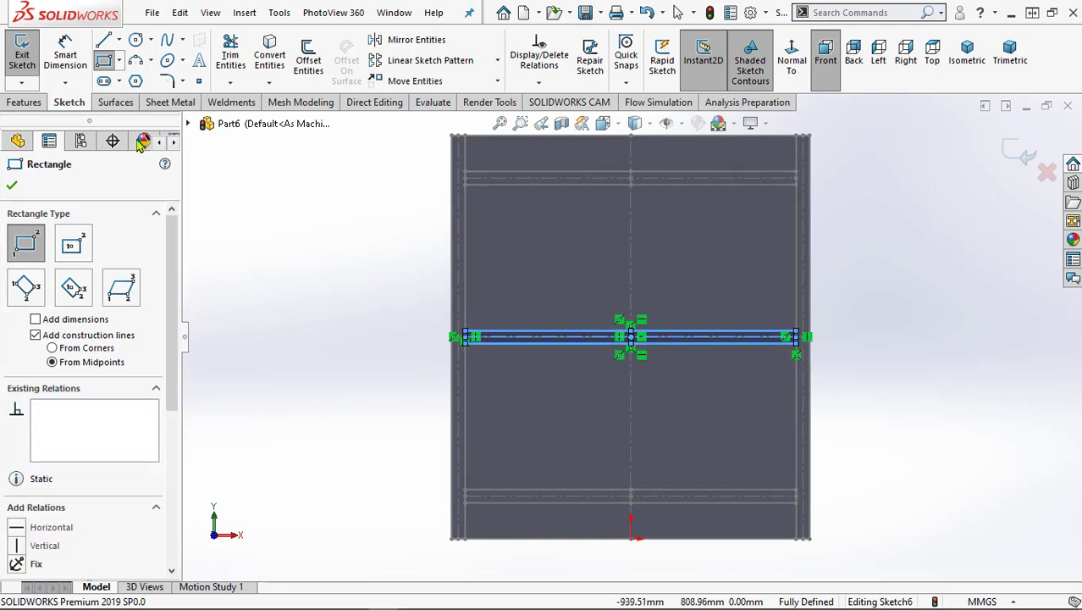
# Extrude the strip 620 mm forward into the middle shelf and fit the view
pyautogui.click(23, 101)
pyautogui.click(36, 75)
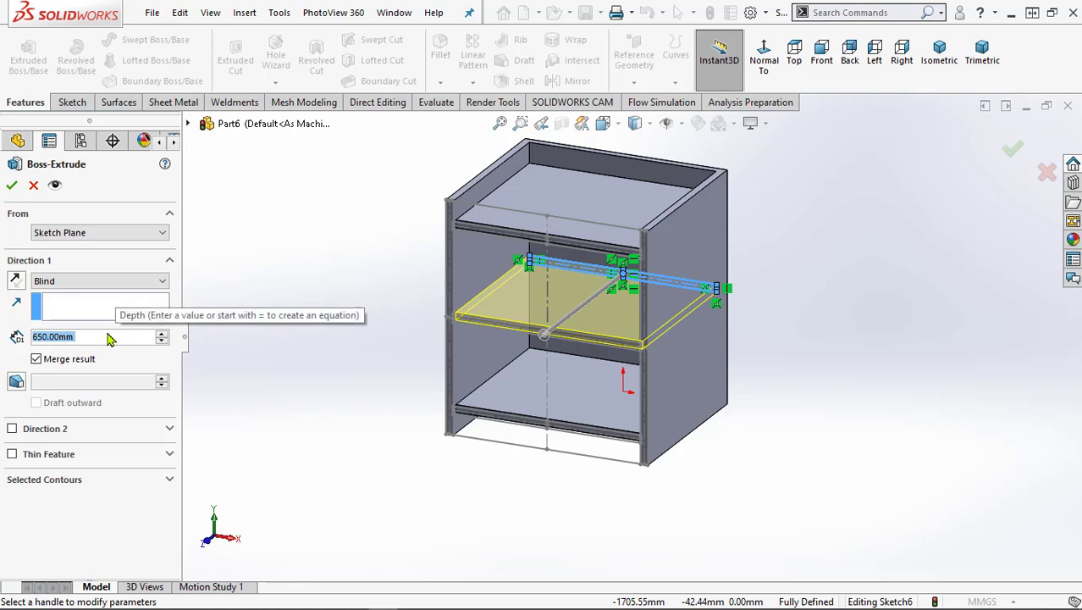
pyautogui.write('6')
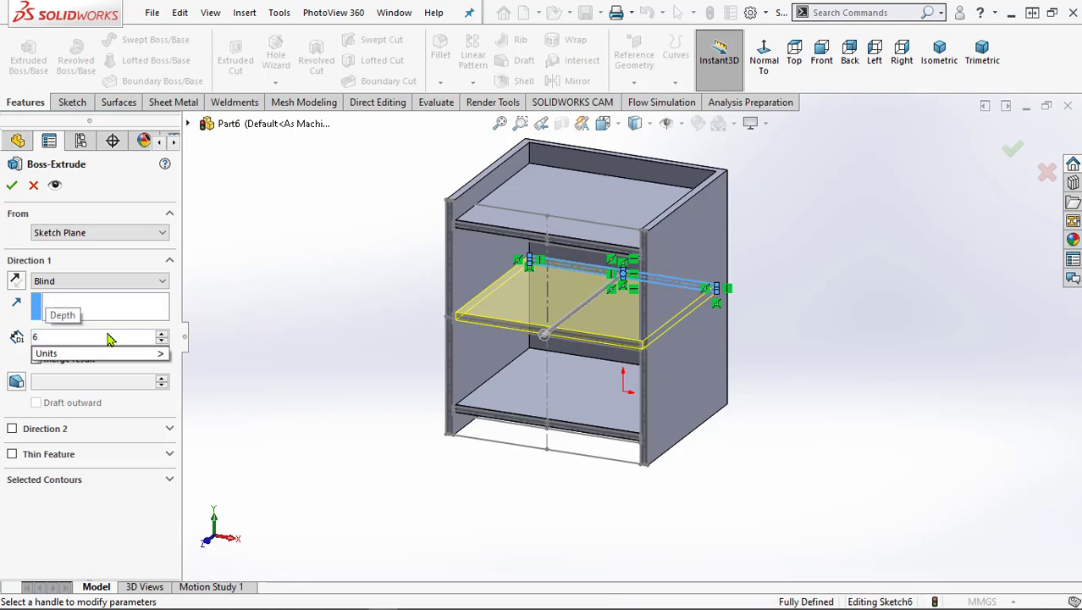
pyautogui.write('20')
pyautogui.press('Return')
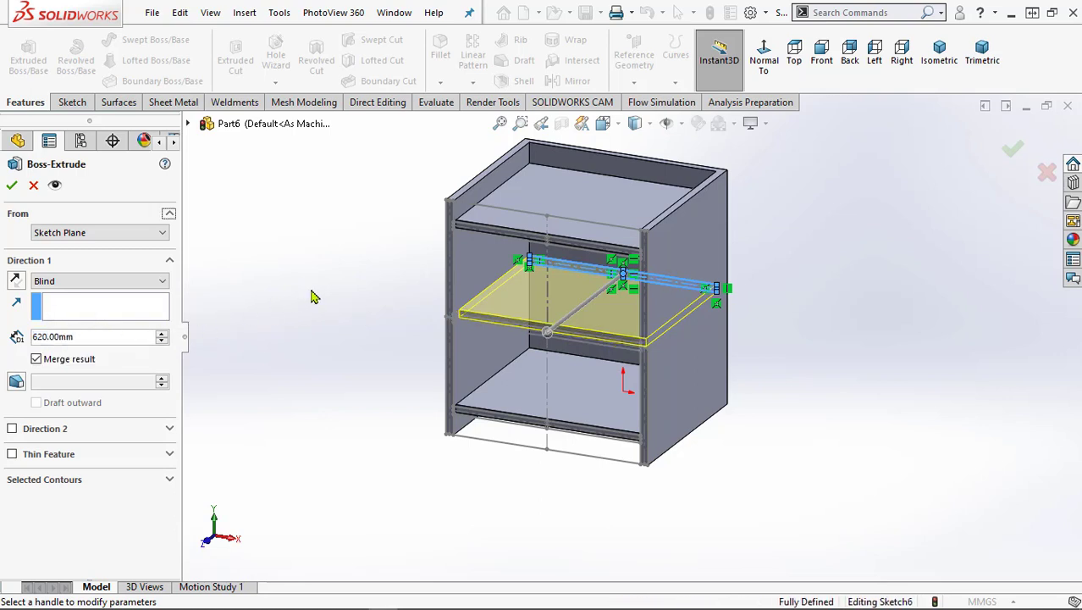
pyautogui.click(12, 187)
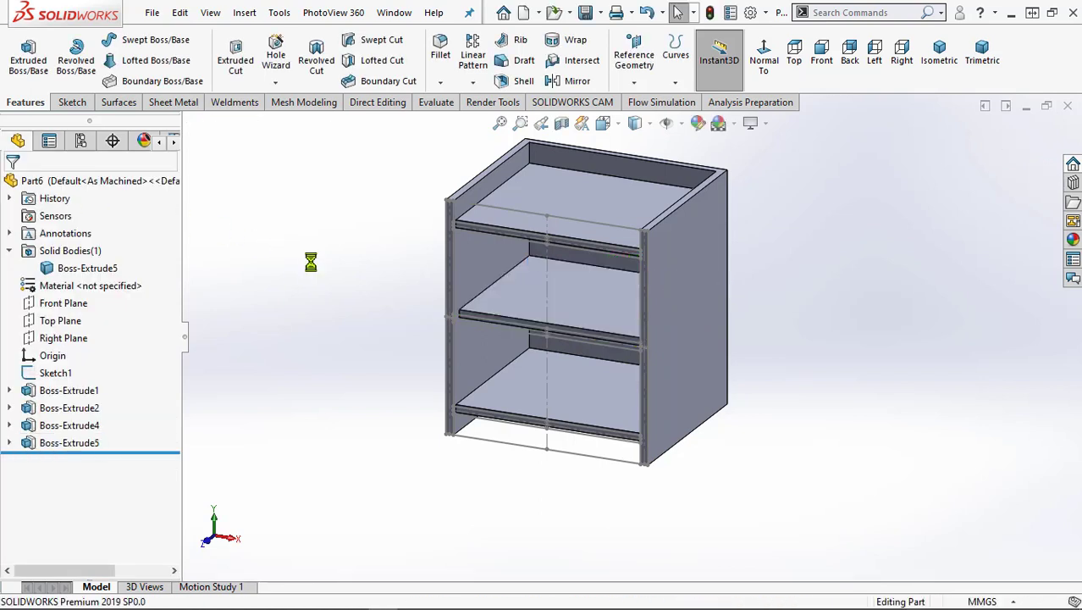
pyautogui.press('f')
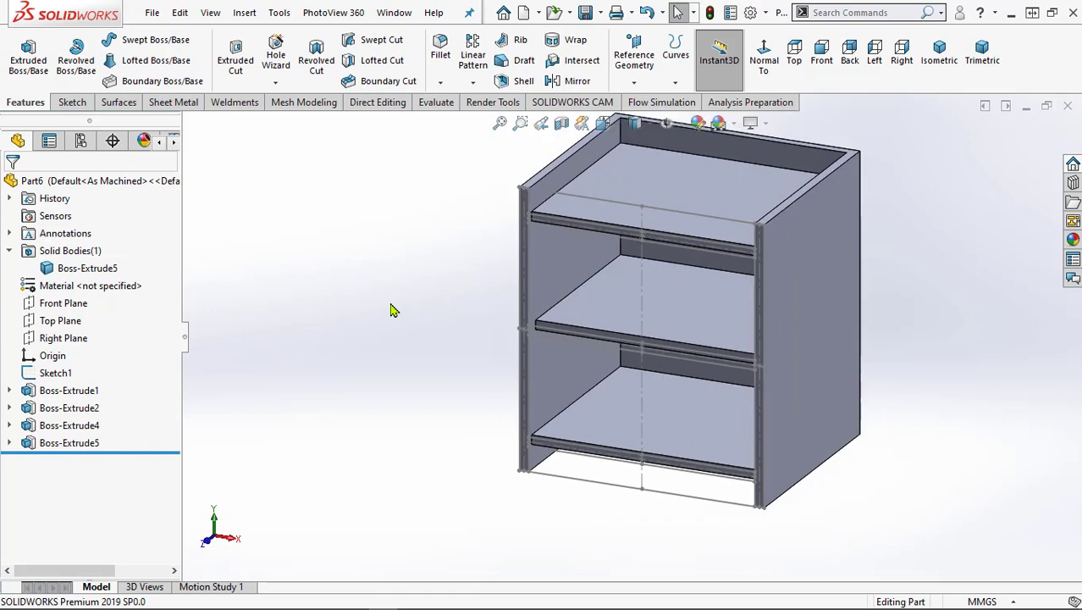
# Hide Sketch1 in the FeatureManager tree so its lines and dimensions disappear
pyautogui.click(56, 374)
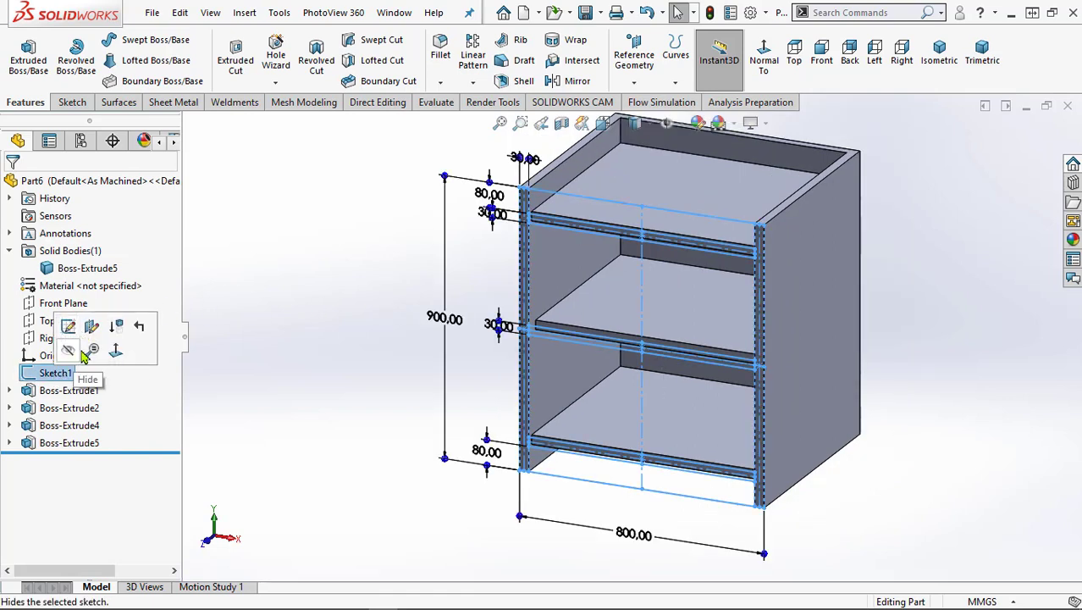
pyautogui.click(315, 311)
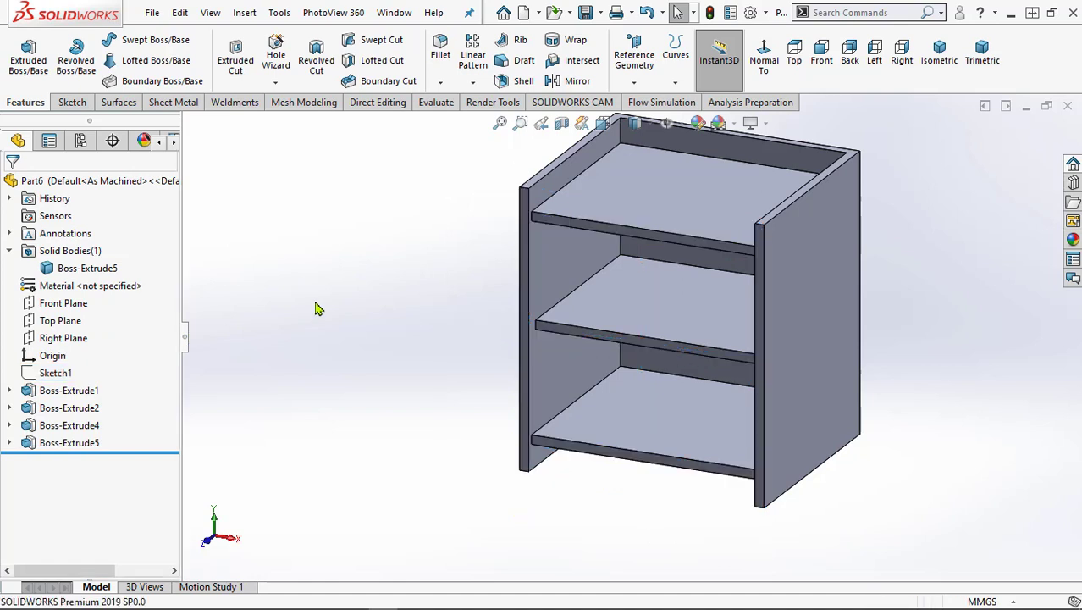
pyautogui.scroll(-2, 876, 295)
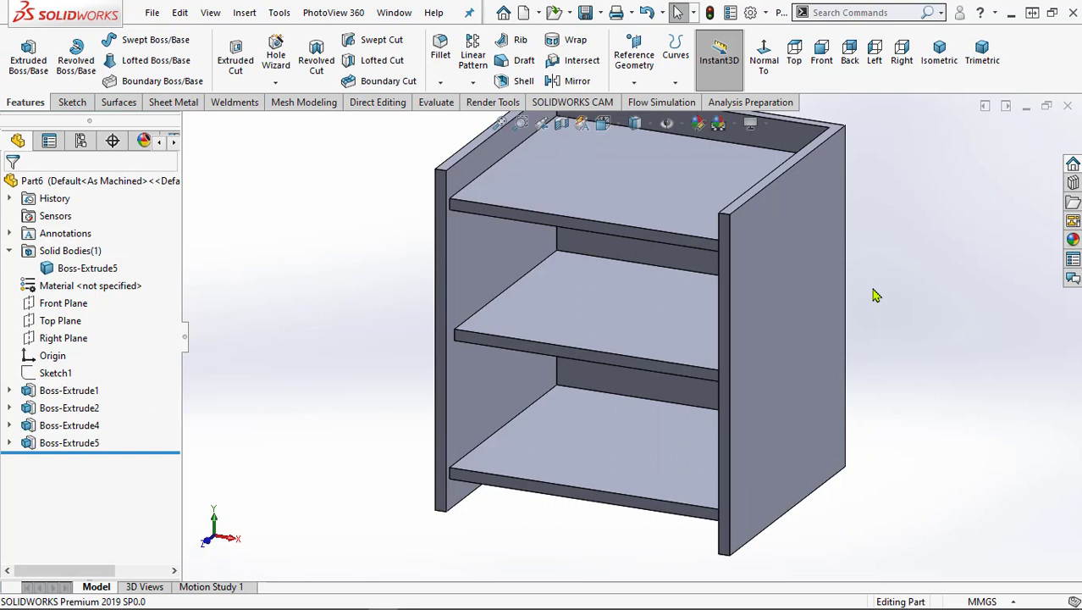
# Start a fillet on the left panel's top front edge, settling on a 100 mm radius
pyautogui.click(438, 48)
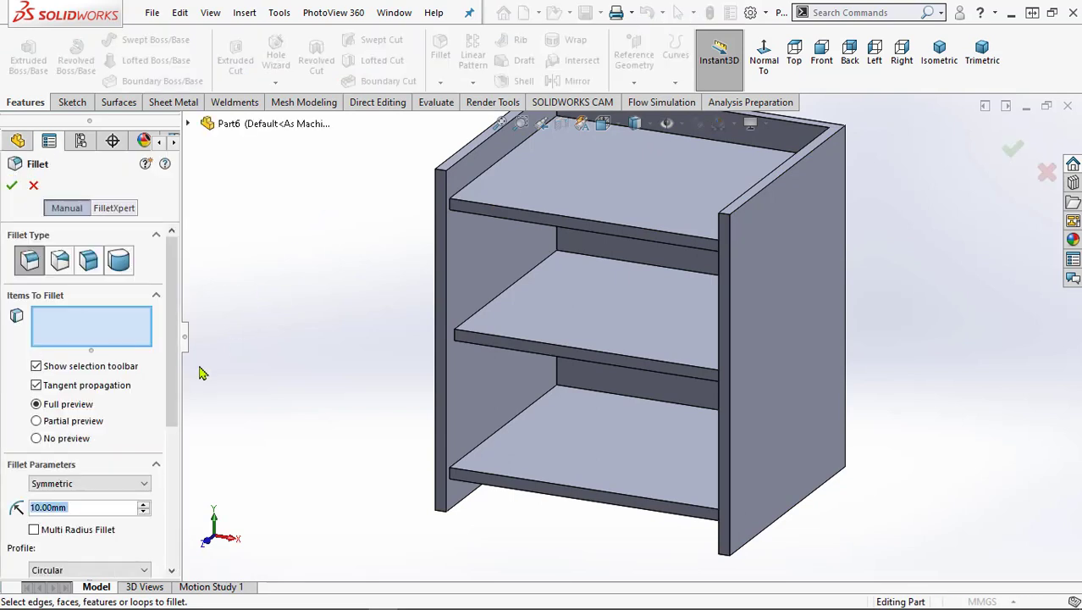
pyautogui.click(440, 170)
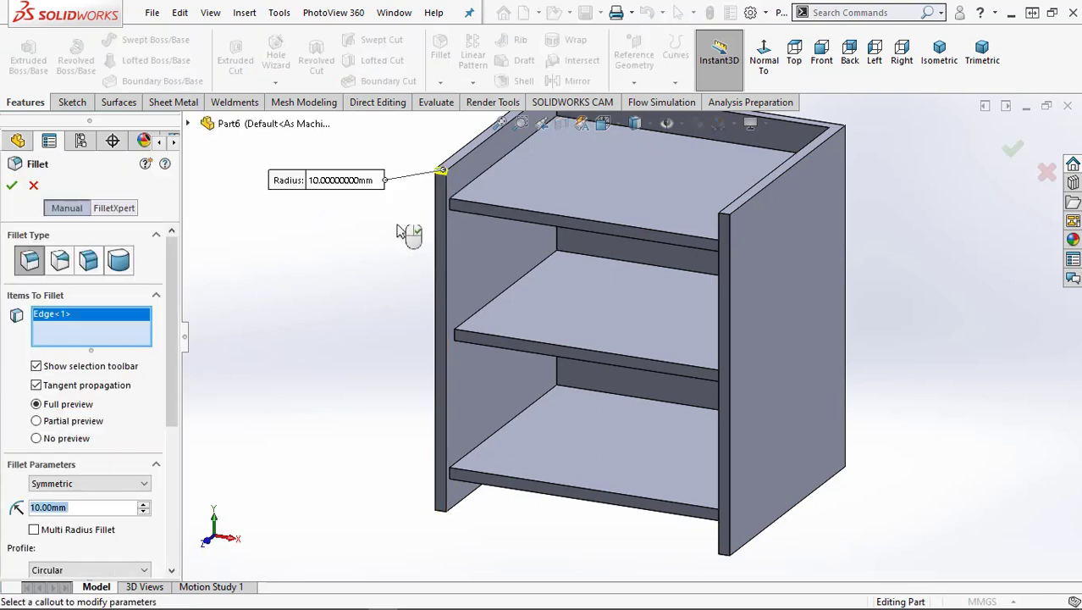
pyautogui.write('50')
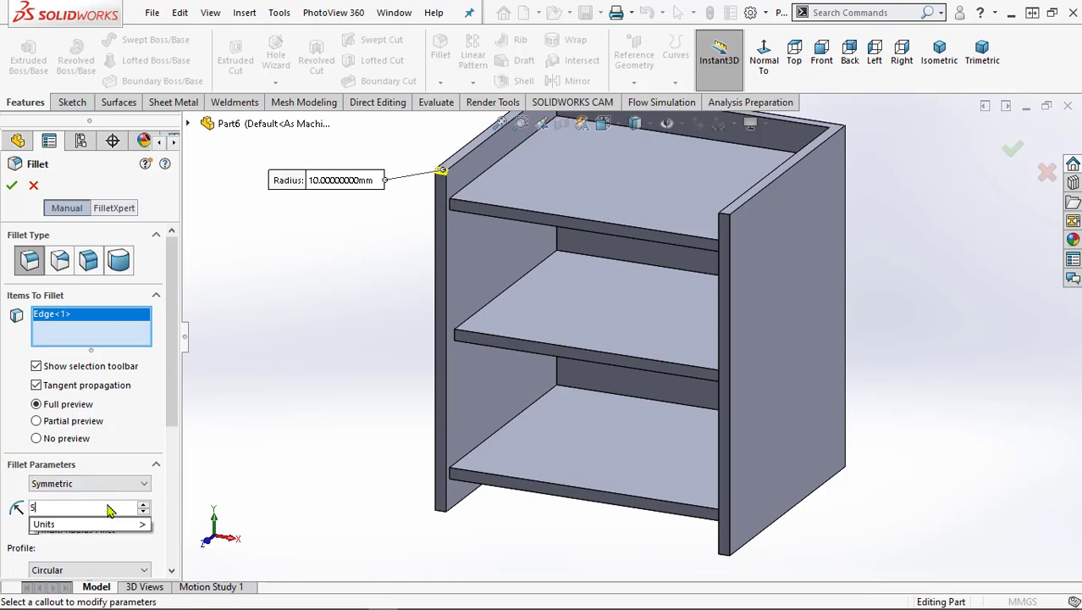
pyautogui.press('Return')
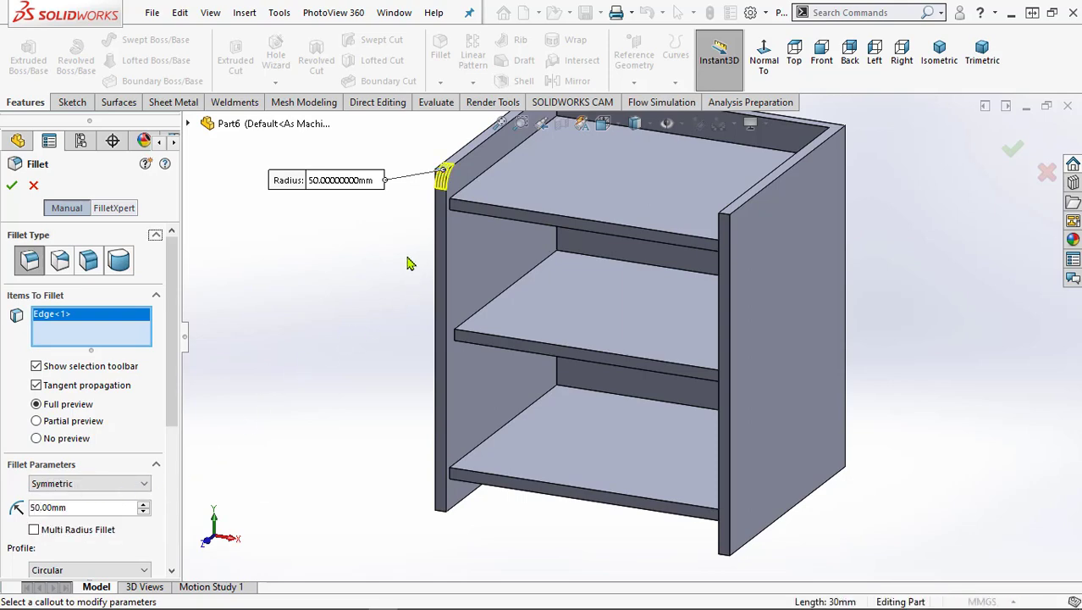
pyautogui.moveTo(332, 315)
pyautogui.mouseDown(button='middle')
pyautogui.moveTo(283, 261)
pyautogui.moveTo(319, 294)
pyautogui.mouseUp(button='middle')
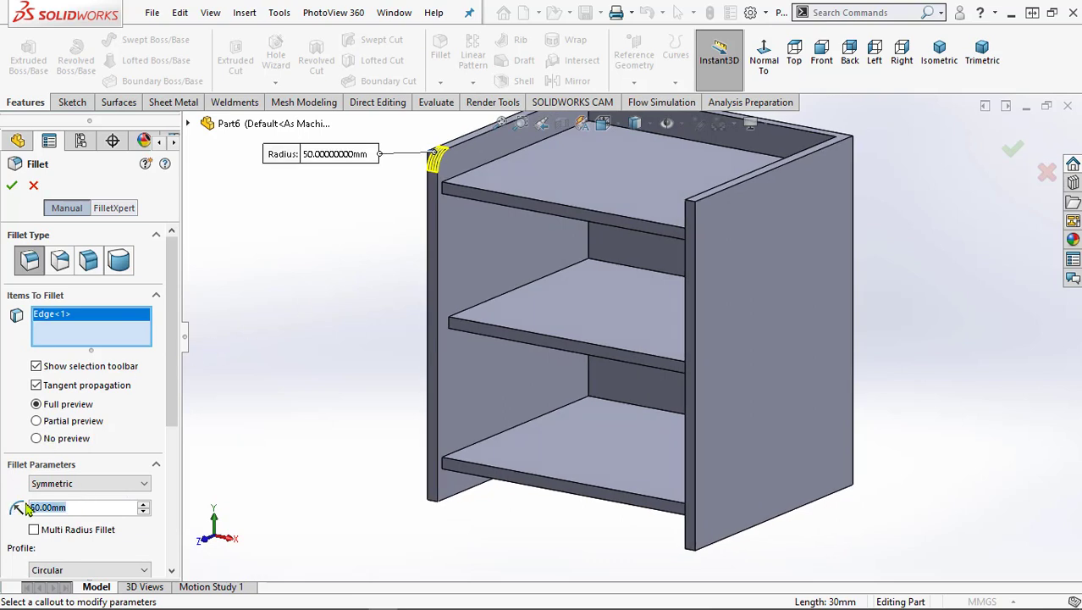
pyautogui.write('100')
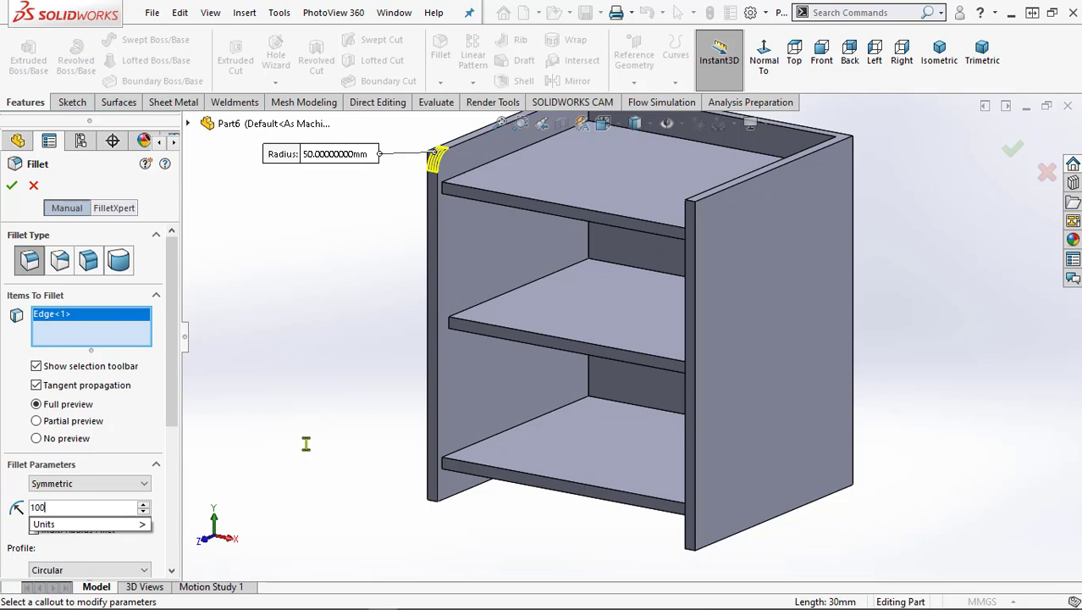
pyautogui.press('Return')
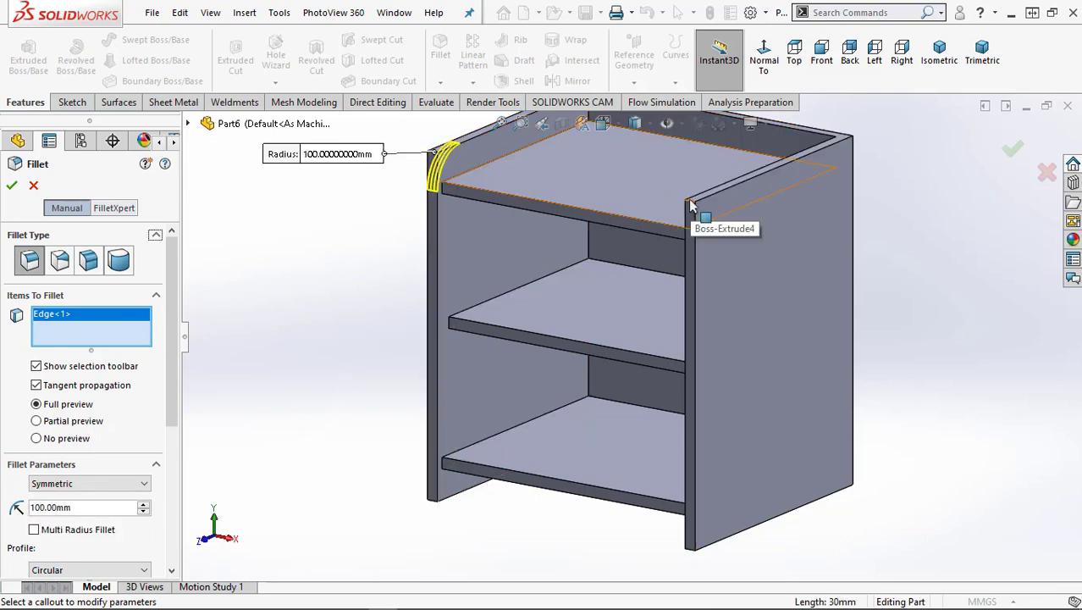
# Add the remaining three front corner edges and accept the 100 mm fillet
pyautogui.click(667, 498)
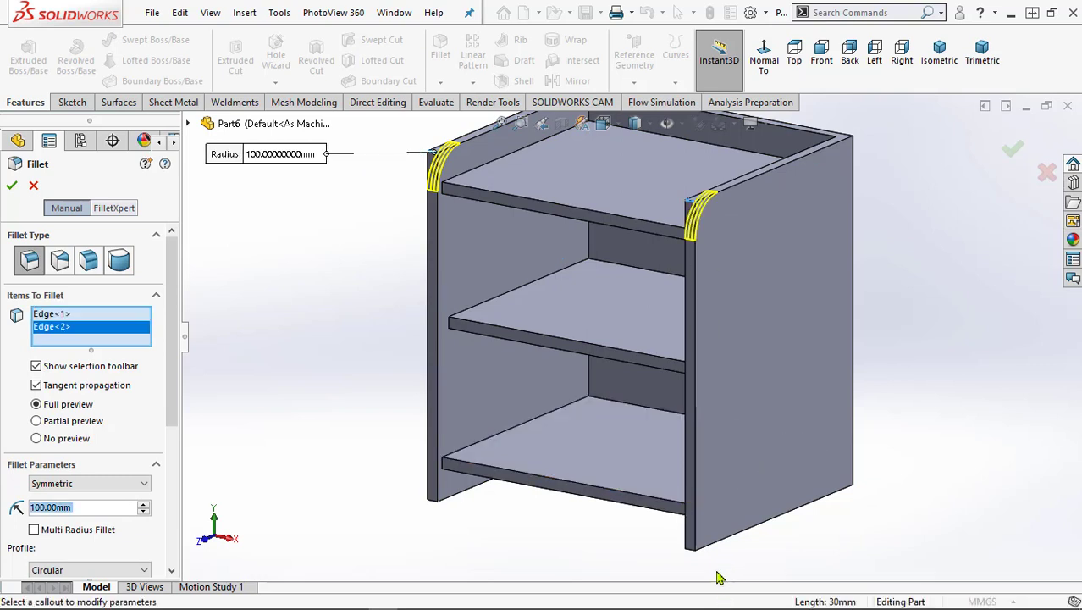
pyautogui.scroll(-3, 716, 578)
pyautogui.scroll(-2, 659, 508)
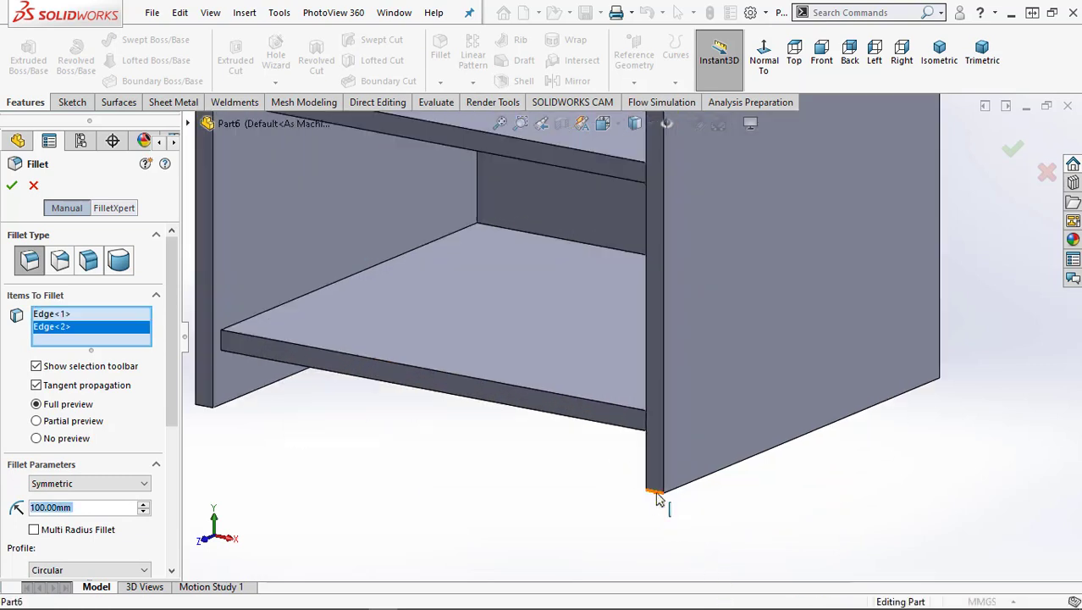
pyautogui.click(657, 499)
pyautogui.scroll(2, 599, 511)
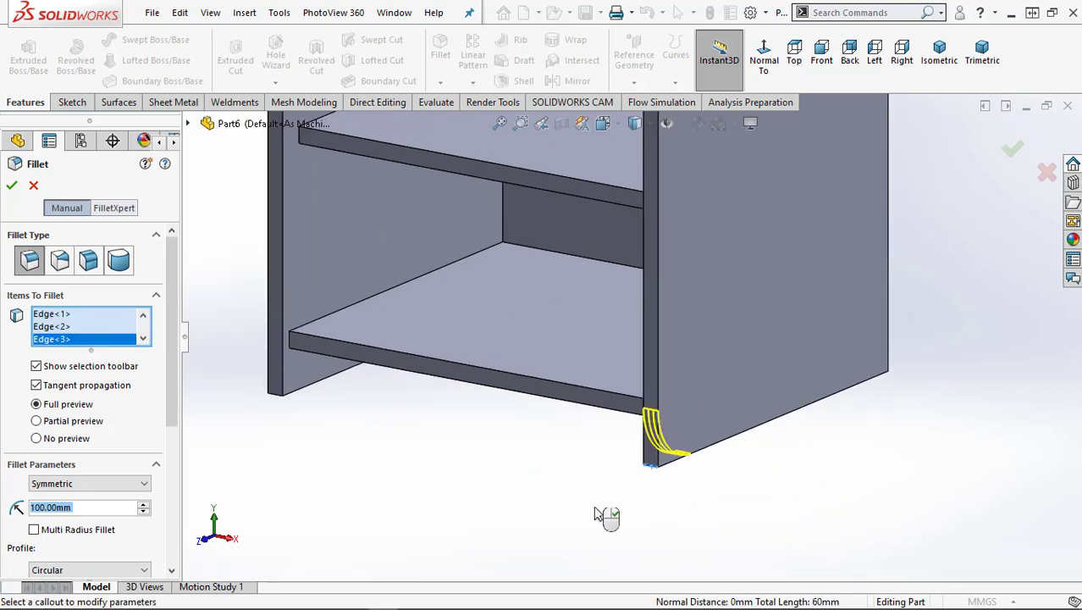
pyautogui.scroll(1, 599, 511)
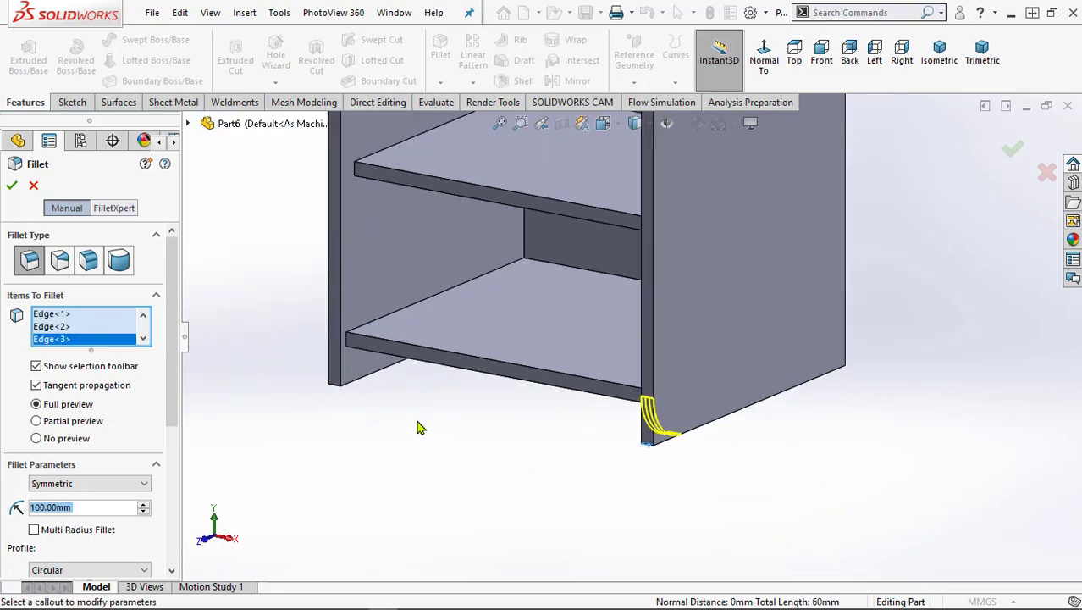
pyautogui.click(334, 389)
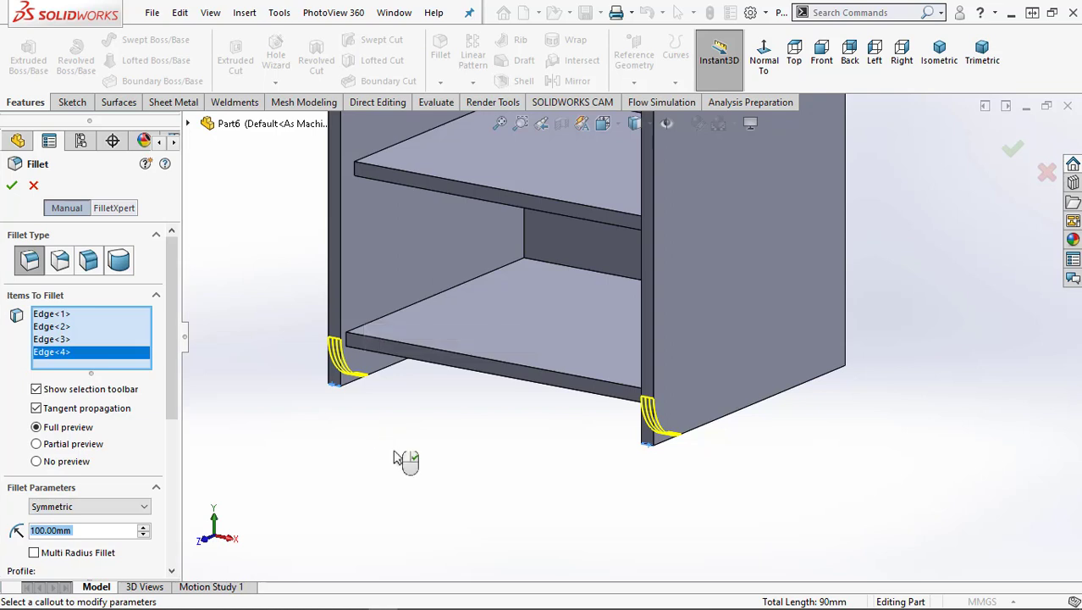
pyautogui.rightClick(395, 455)
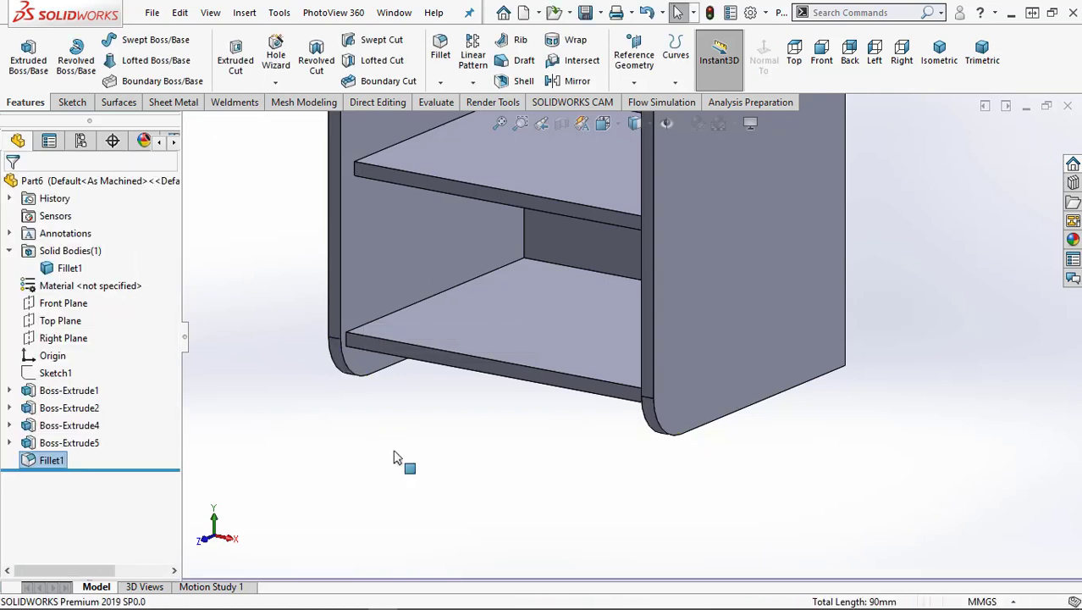
# Return to a standard 3D view and centre the filleted cabinet
pyautogui.press('Left')
pyautogui.scroll(3, 516, 409)
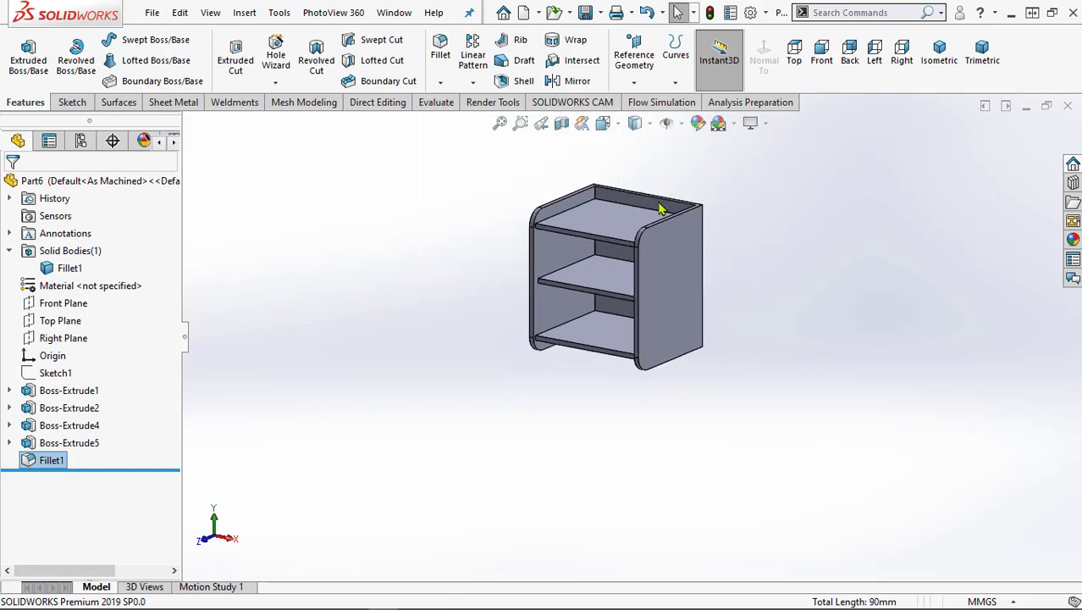
pyautogui.scroll(-4, 630, 229)
pyautogui.scroll(1, 762, 448)
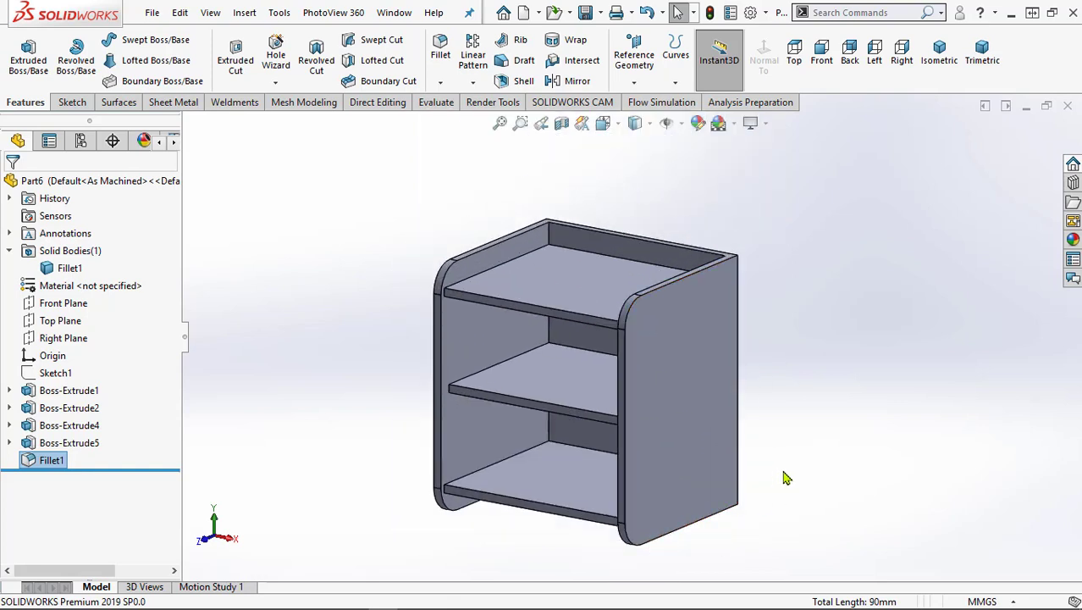
pyautogui.scroll(1, 726, 496)
pyautogui.scroll(-2, 720, 462)
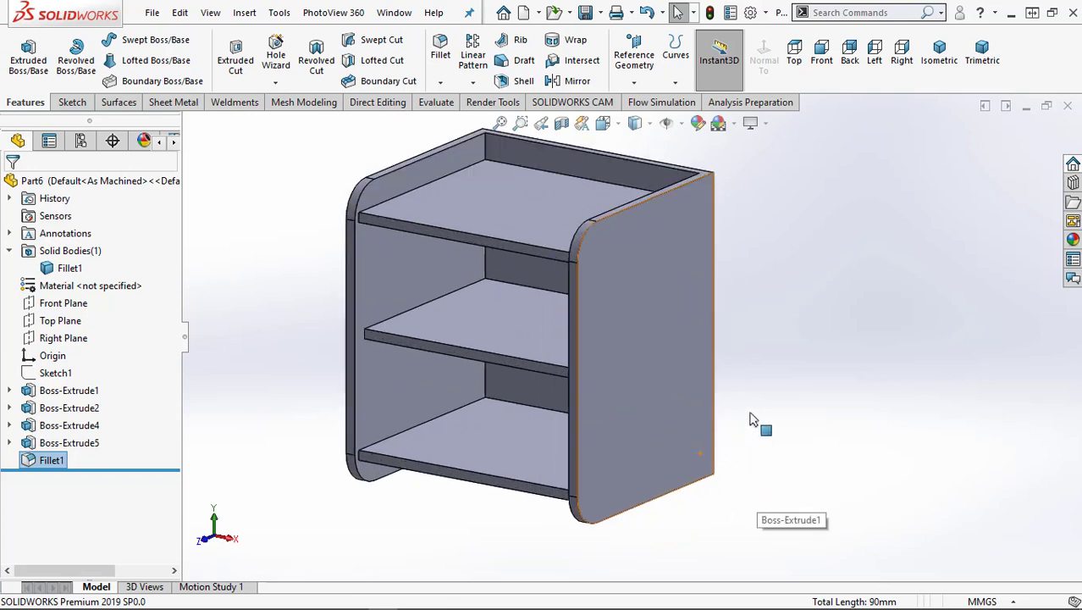
pyautogui.keyDown('ctrl'); pyautogui.moveTo(763, 425); pyautogui.dragTo(817, 420, button='middle'); pyautogui.keyUp('ctrl')
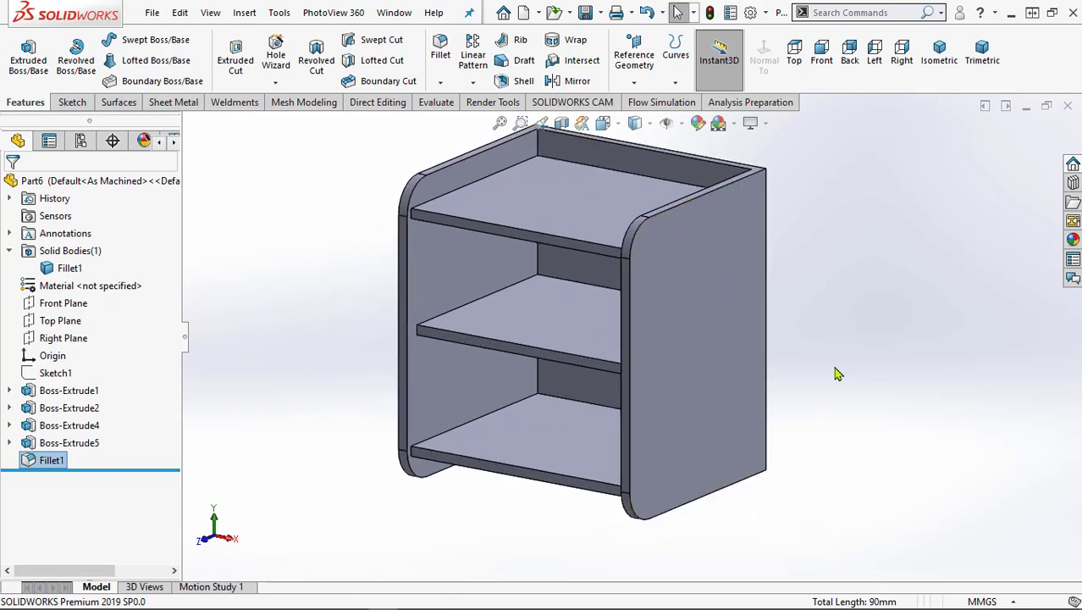
# Assign Oak from the Woods material library to the part
pyautogui.rightClick(113, 291)
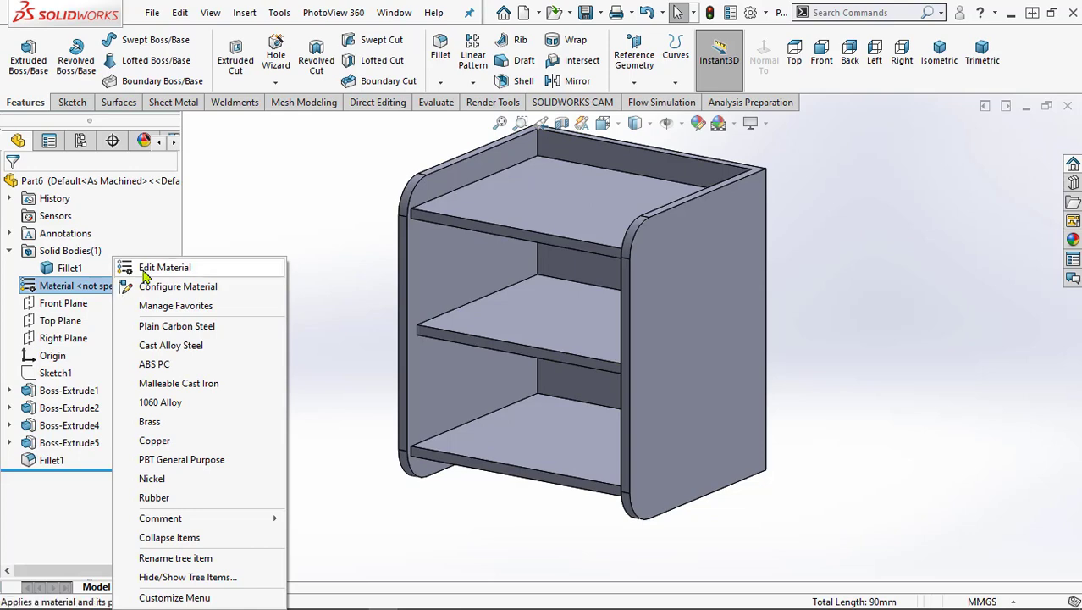
pyautogui.click(148, 269)
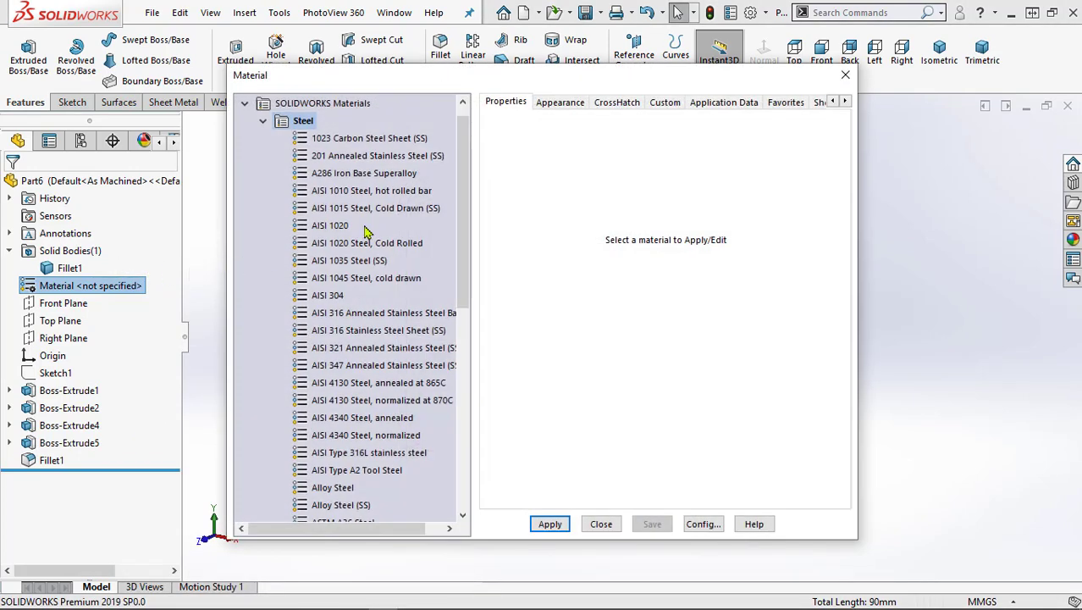
pyautogui.moveTo(462, 197)
pyautogui.mouseDown()
pyautogui.moveTo(462, 366)
pyautogui.moveTo(425, 435)
pyautogui.mouseUp()
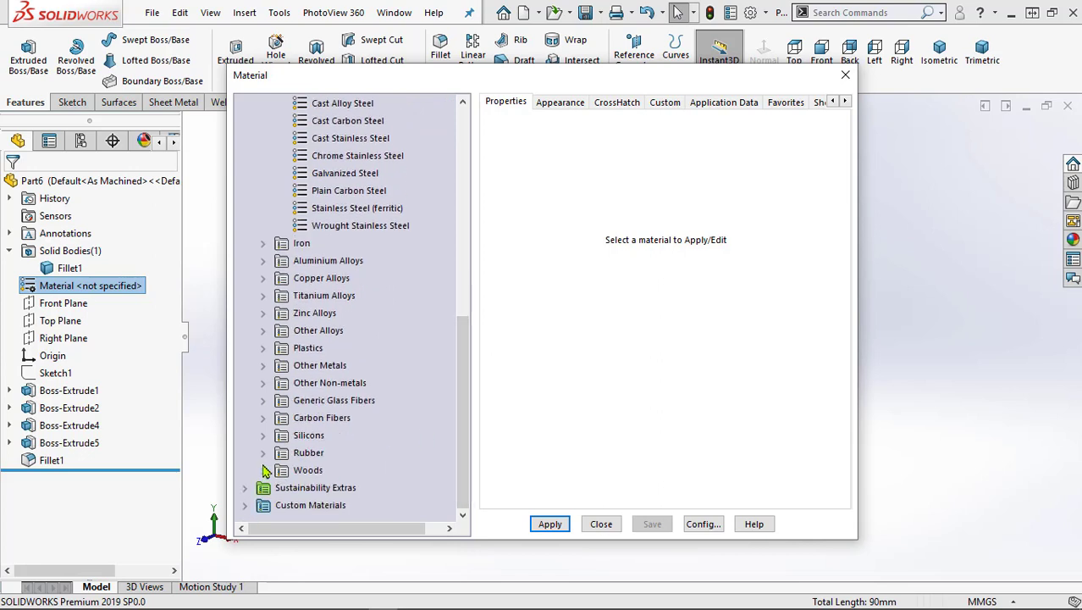
pyautogui.click(262, 471)
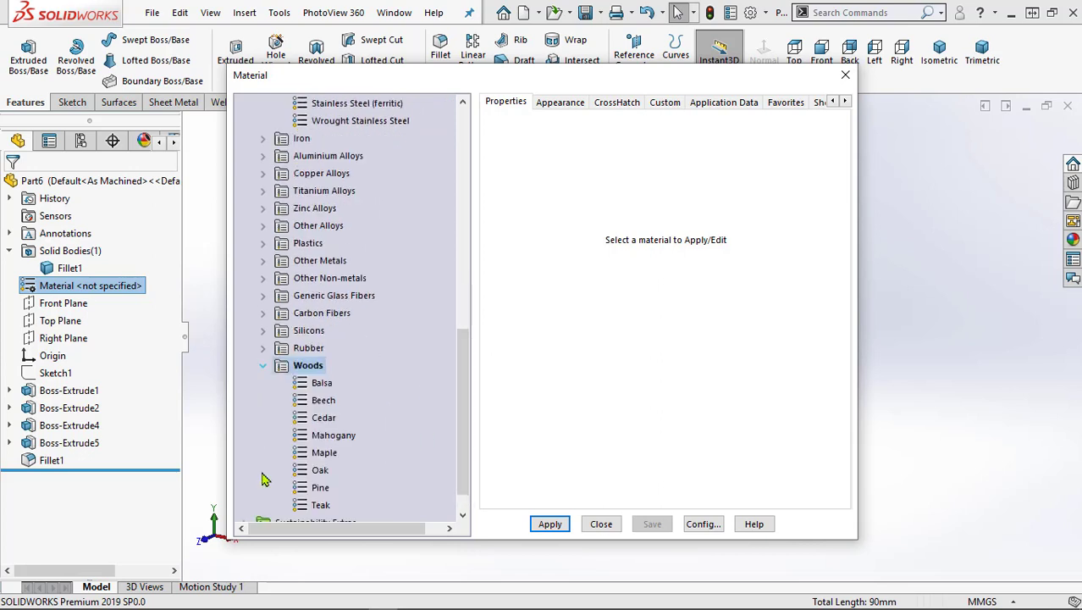
pyautogui.click(318, 470)
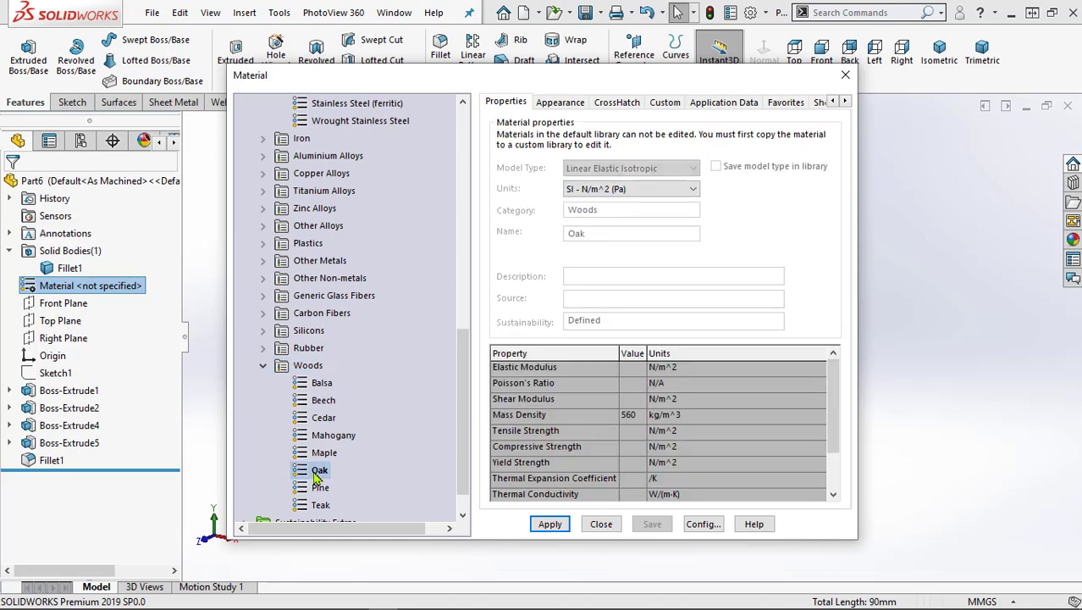
pyautogui.click(551, 525)
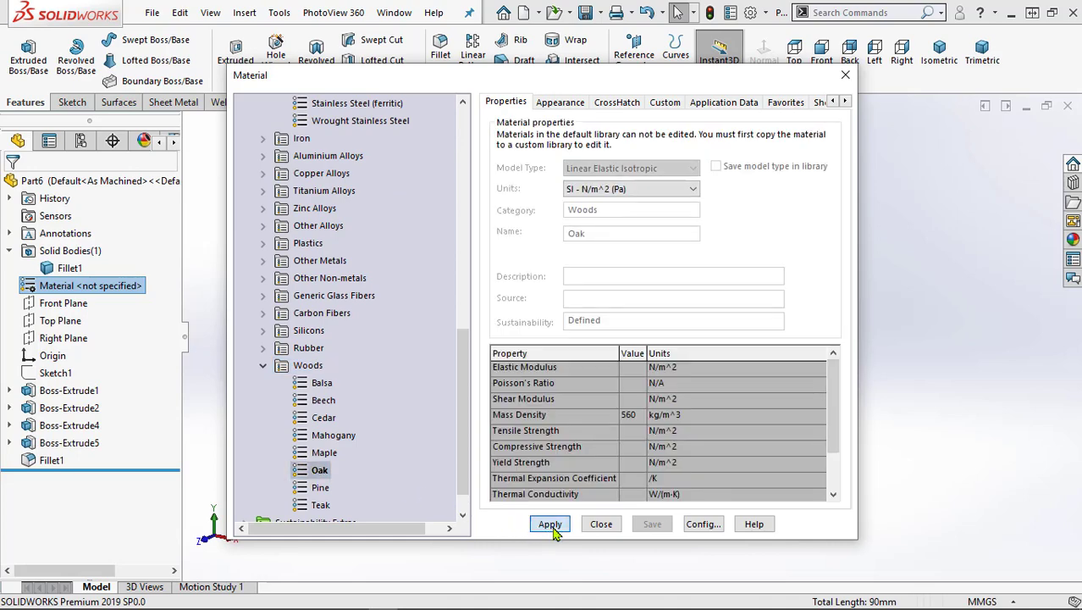
pyautogui.click(601, 524)
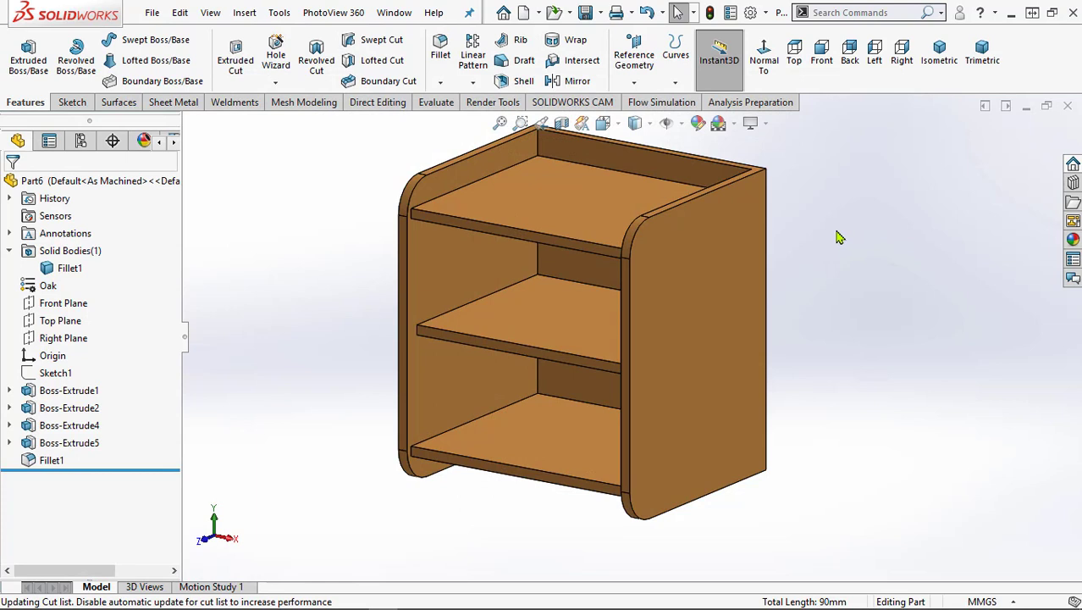
pyautogui.click(1073, 240)
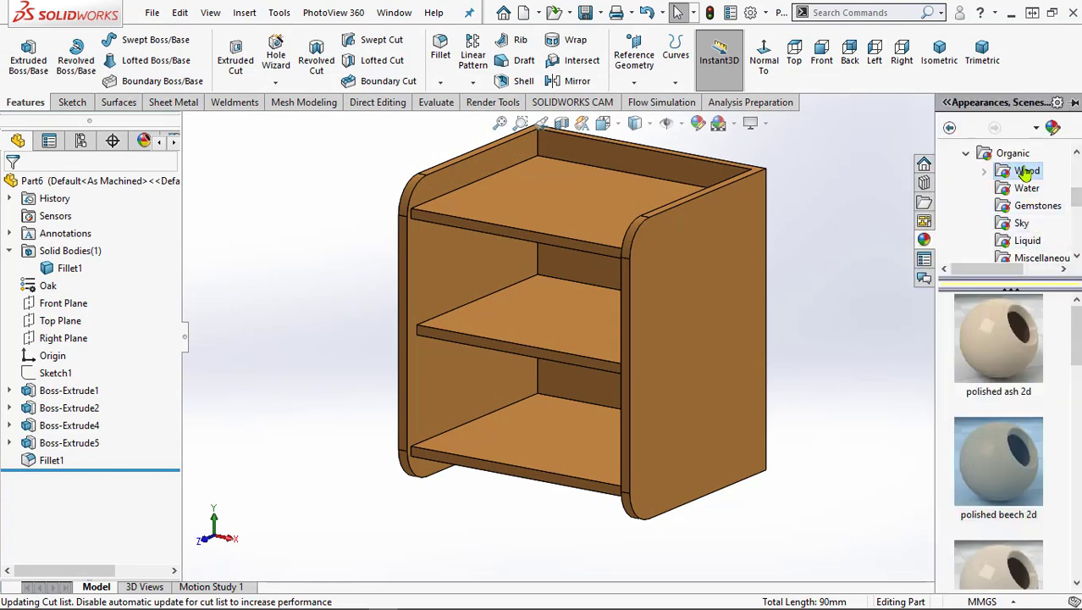
# Try polished mahogany and then polished cherry appearances on the cabinet
pyautogui.scroll(-2, 1008, 428)
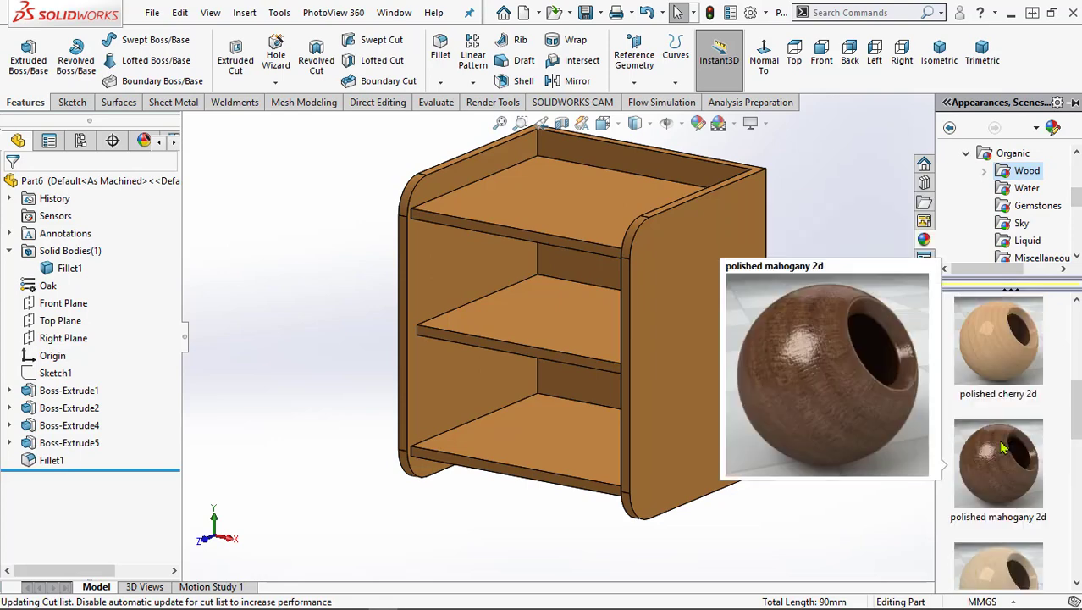
pyautogui.moveTo(1004, 477); pyautogui.dragTo(661, 339)
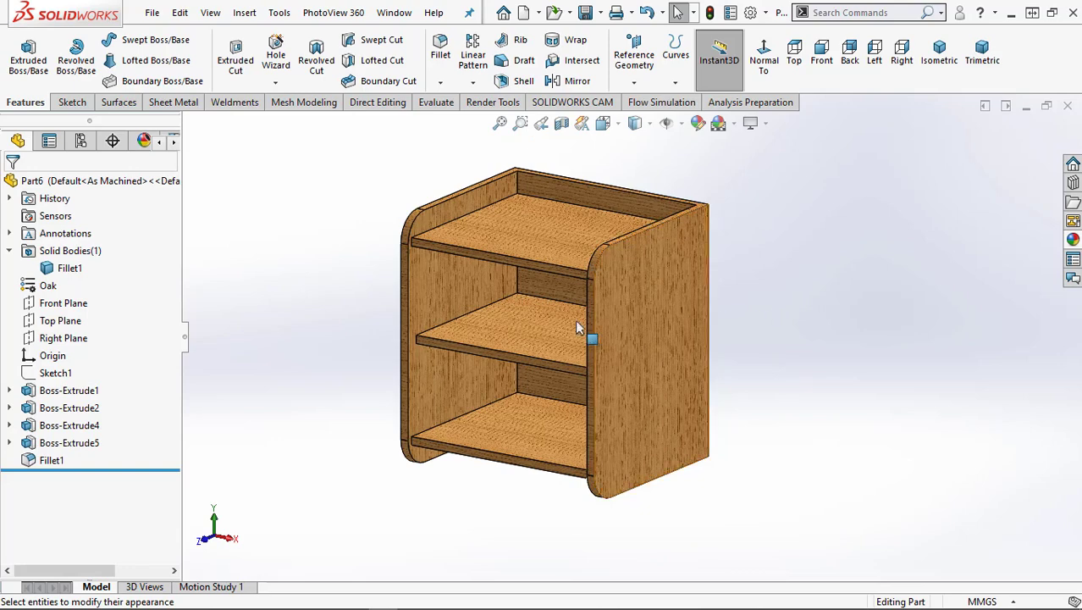
pyautogui.click(1073, 241)
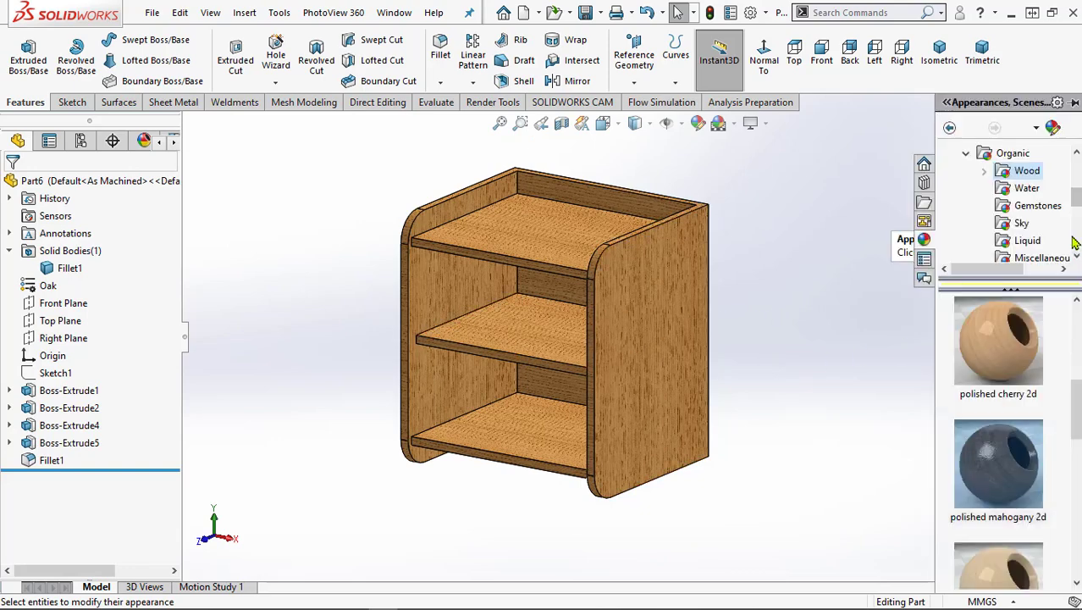
pyautogui.moveTo(1019, 375); pyautogui.dragTo(678, 365)
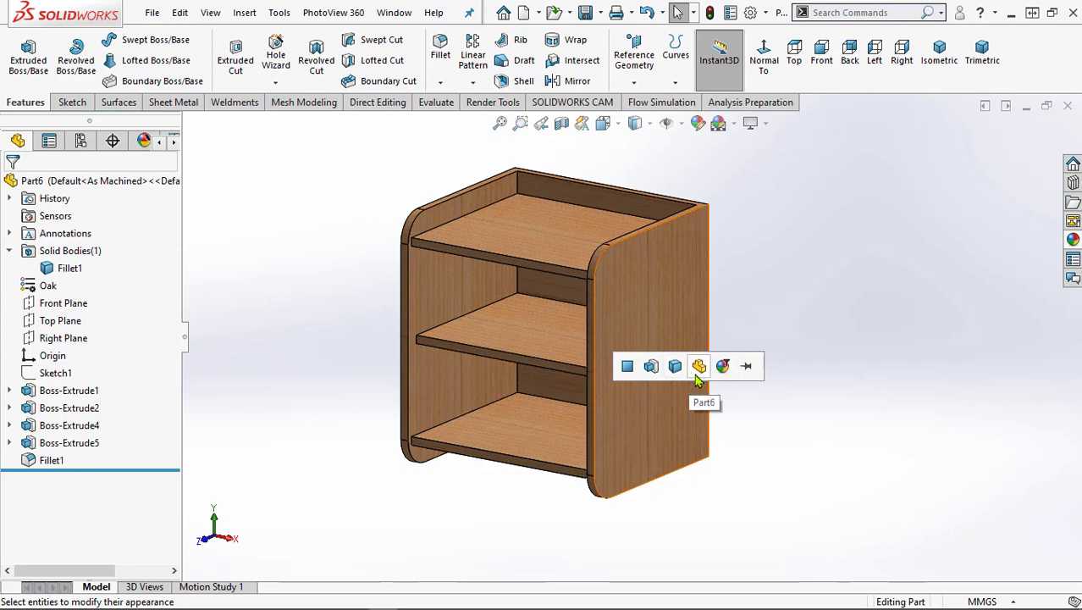
pyautogui.click(696, 378)
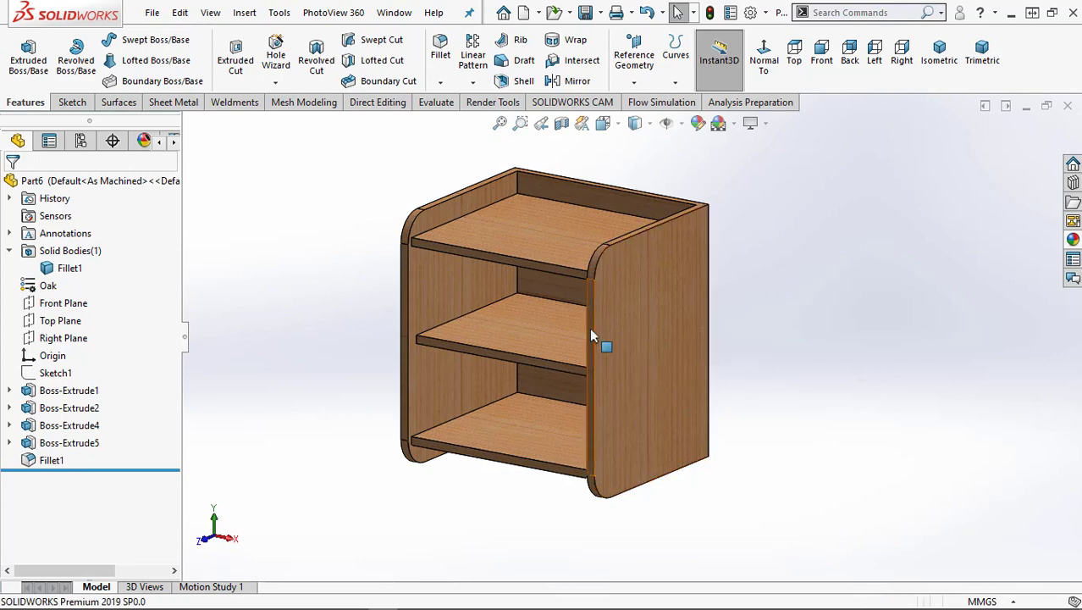
pyautogui.scroll(-3, 589, 327)
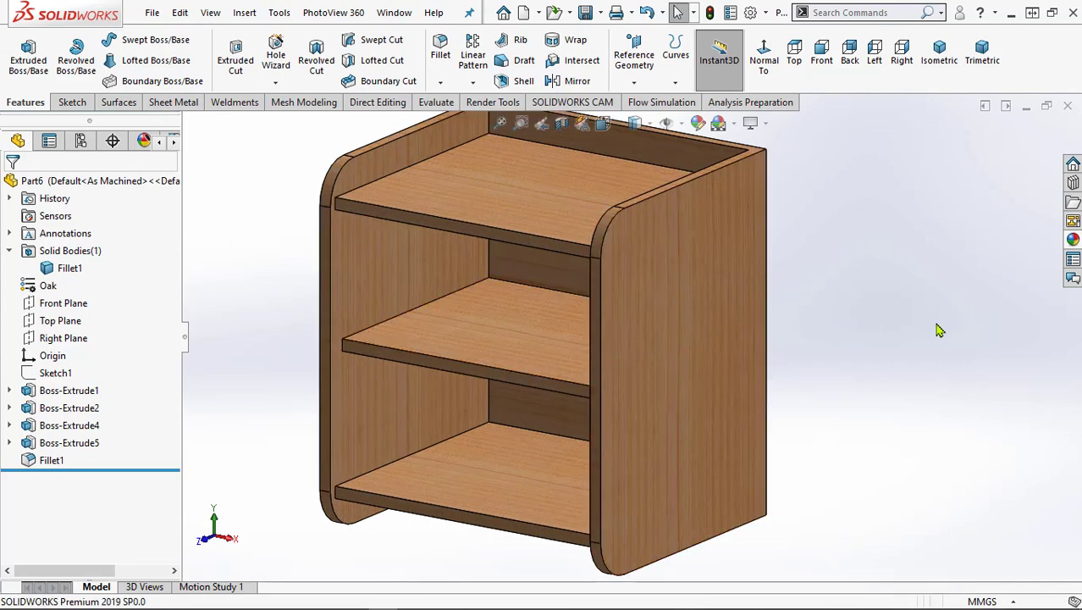
# Try polished rosewood, then apply polished walnut to the whole Part6
pyautogui.click(1073, 240)
pyautogui.scroll(-2, 1013, 400)
pyautogui.scroll(-2, 1008, 457)
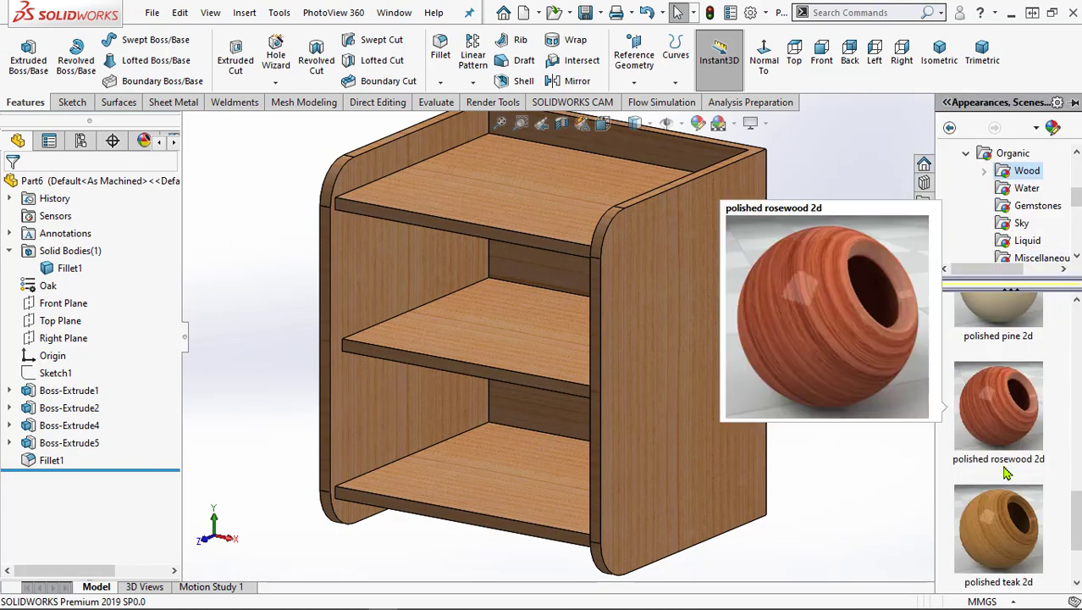
pyautogui.moveTo(1008, 423); pyautogui.dragTo(694, 394)
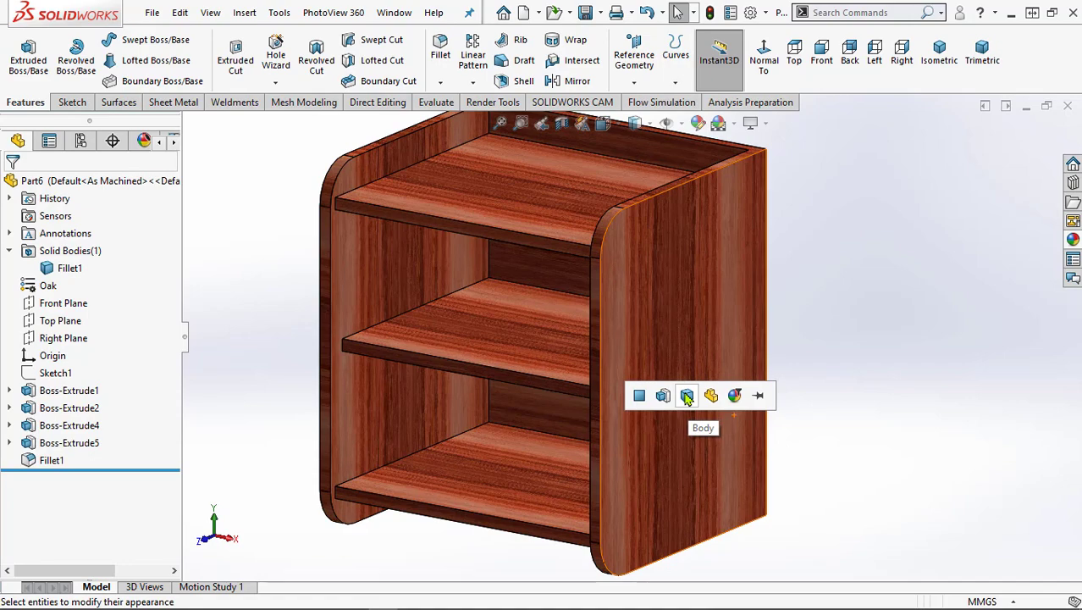
pyautogui.click(710, 395)
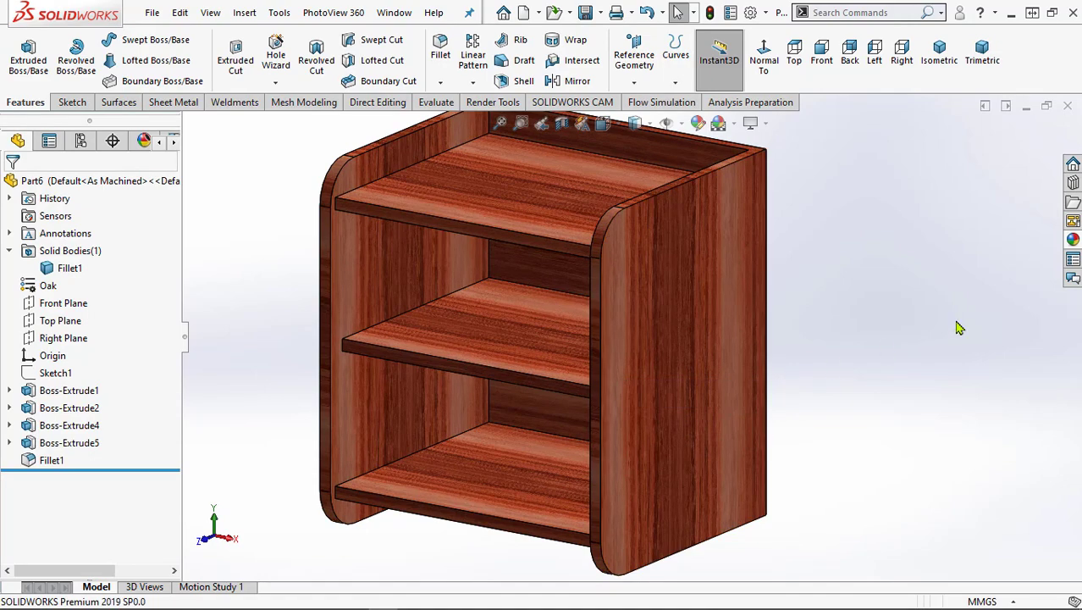
pyautogui.click(1073, 241)
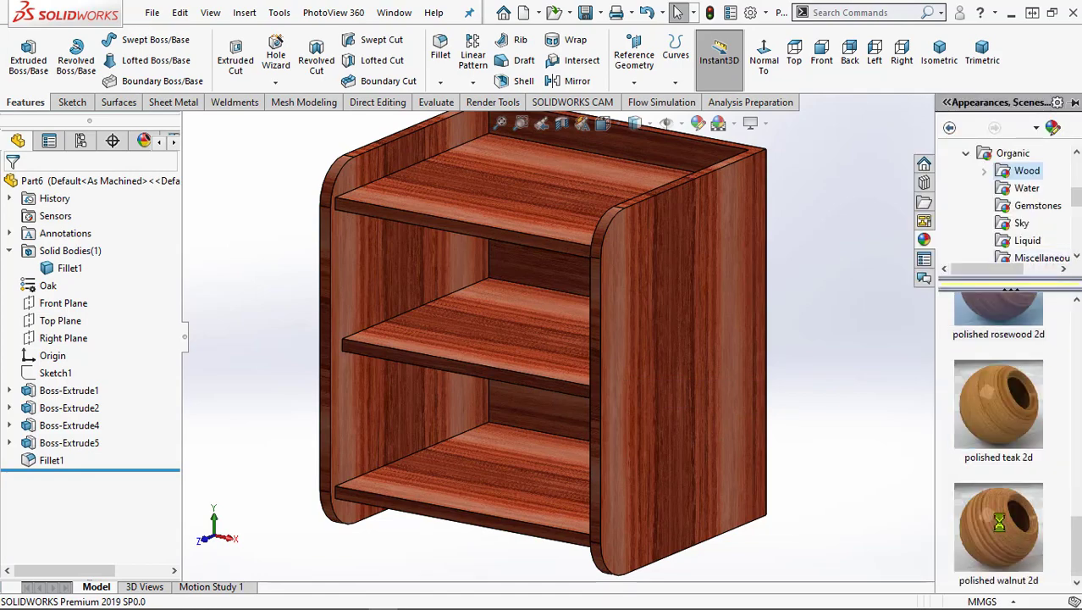
pyautogui.moveTo(999, 523); pyautogui.dragTo(708, 451)
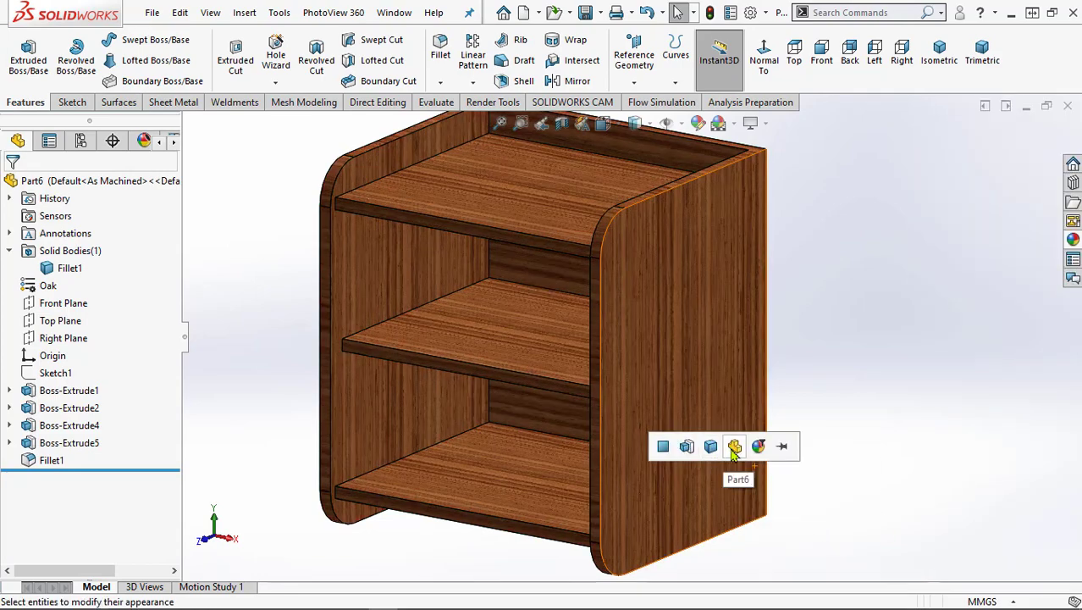
pyautogui.click(734, 451)
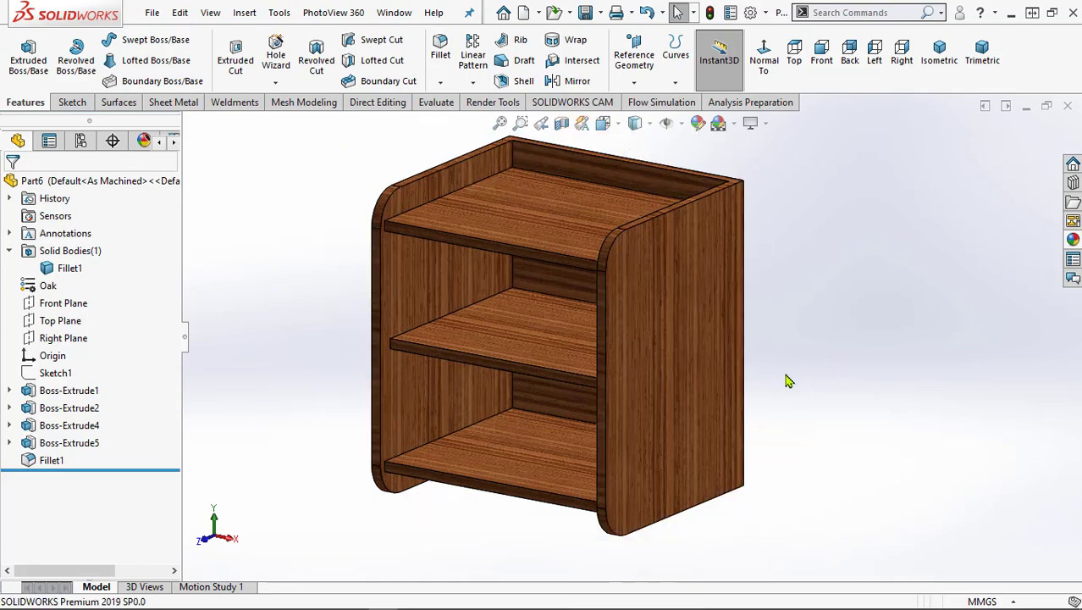
# Save the part as CABINET DESIGN in Pictures with the description FOR TUTORIAL
pyautogui.scroll(2, 786, 381)
pyautogui.scroll(-2, 771, 319)
pyautogui.scroll(2, 749, 354)
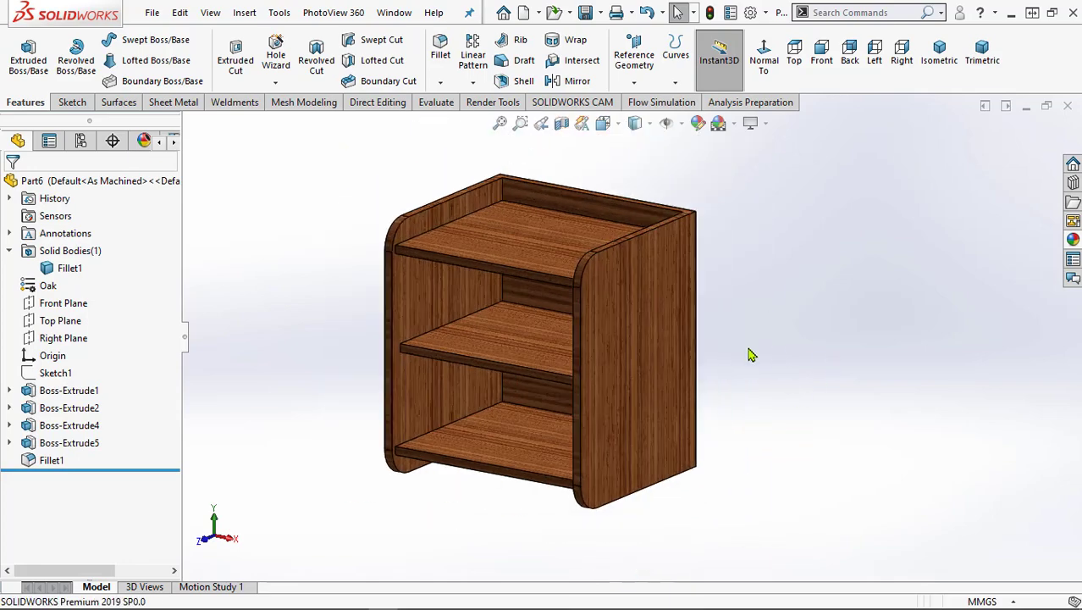
pyautogui.moveTo(733, 369); pyautogui.dragTo(828, 354, button='middle')
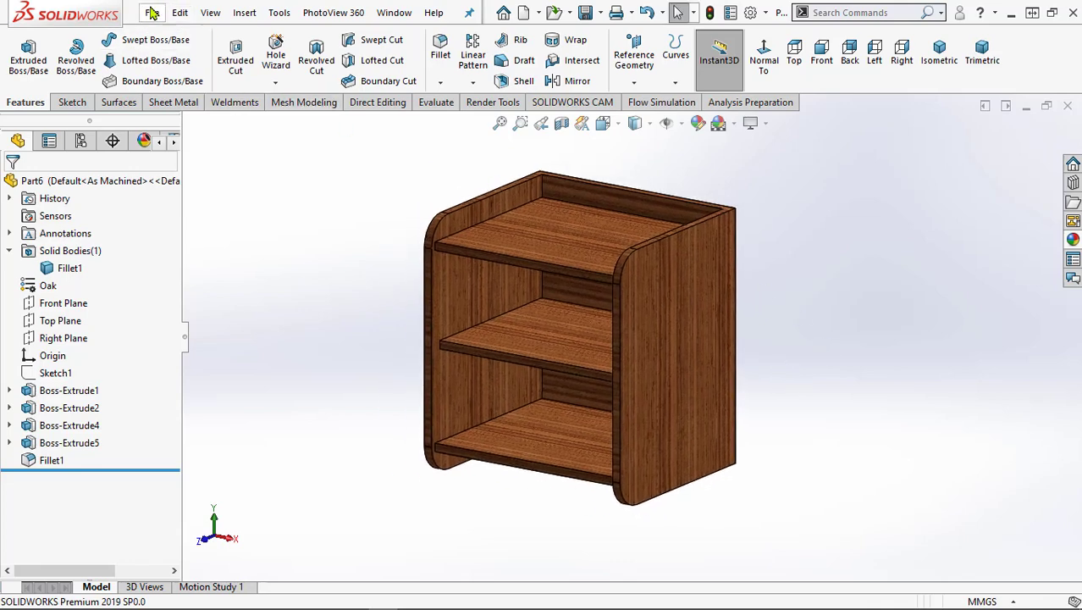
pyautogui.click(152, 12)
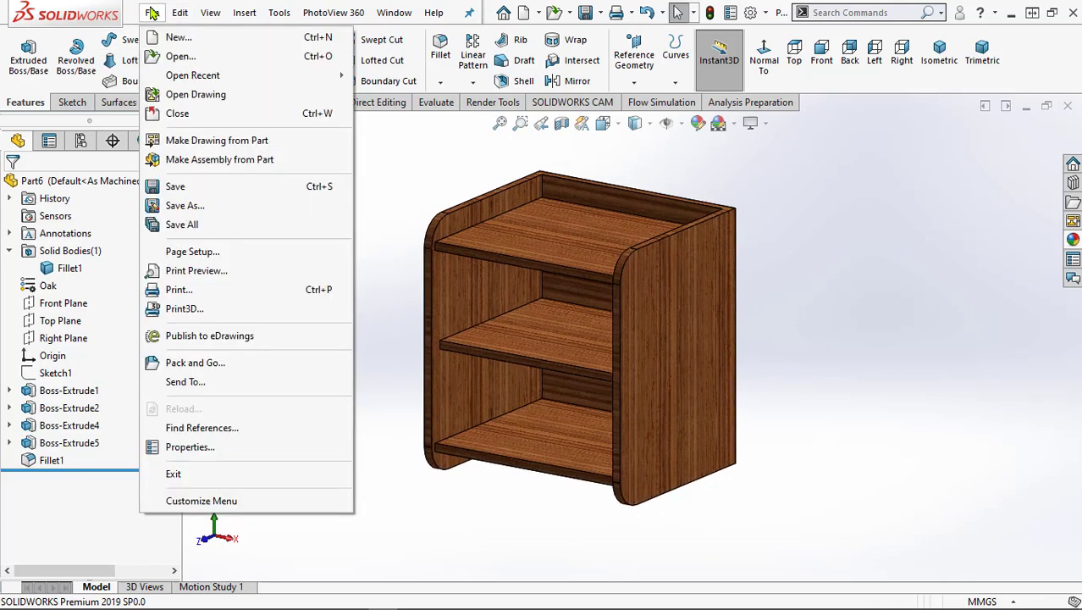
pyautogui.click(175, 186)
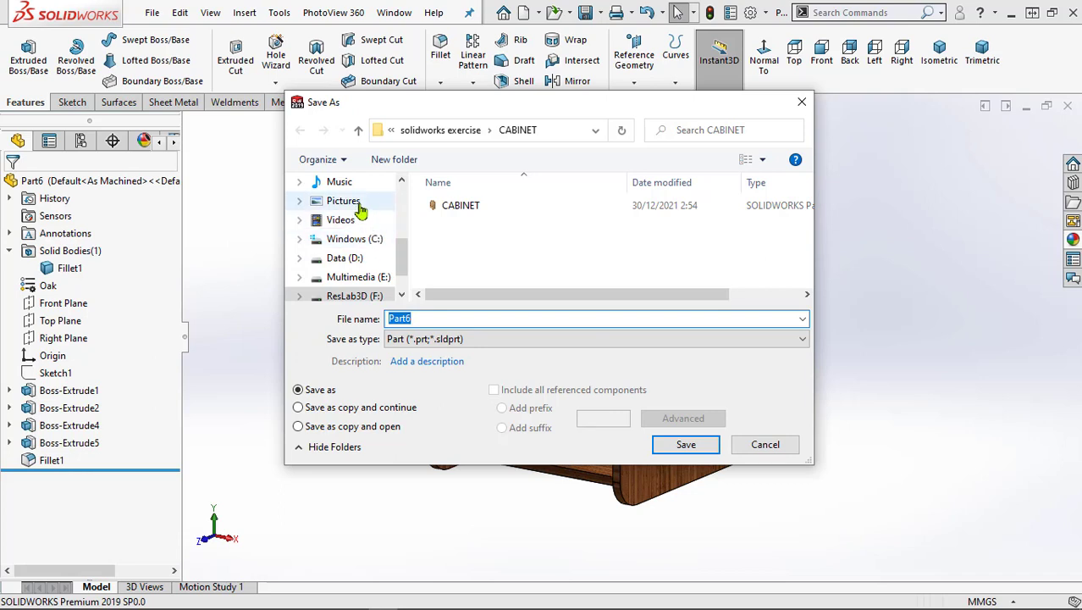
pyautogui.click(358, 203)
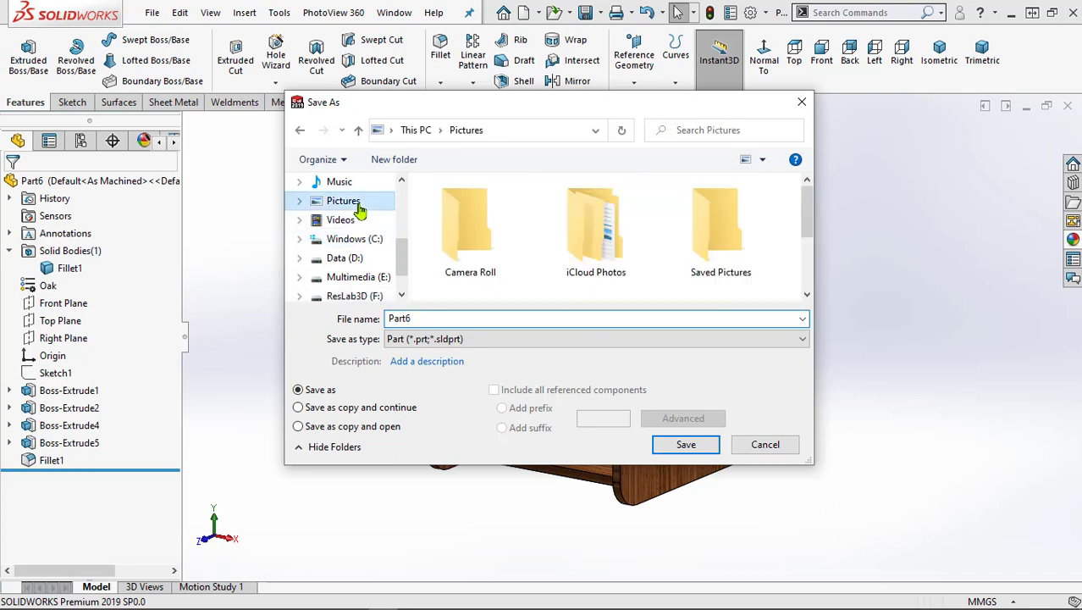
pyautogui.doubleClick(435, 313)
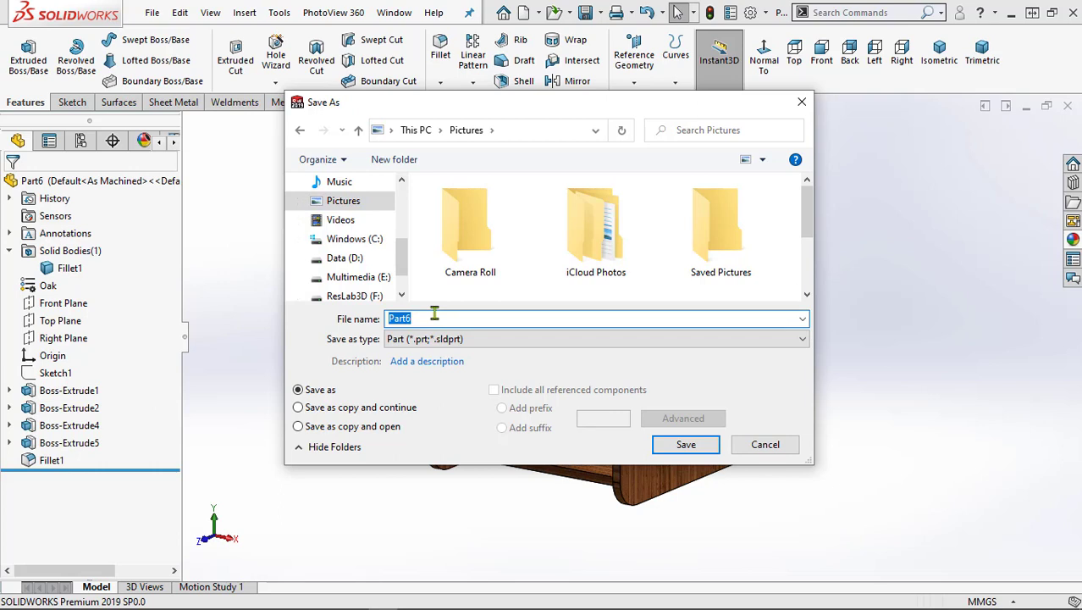
pyautogui.write('caB')
pyautogui.write('CABINET DESIGN')
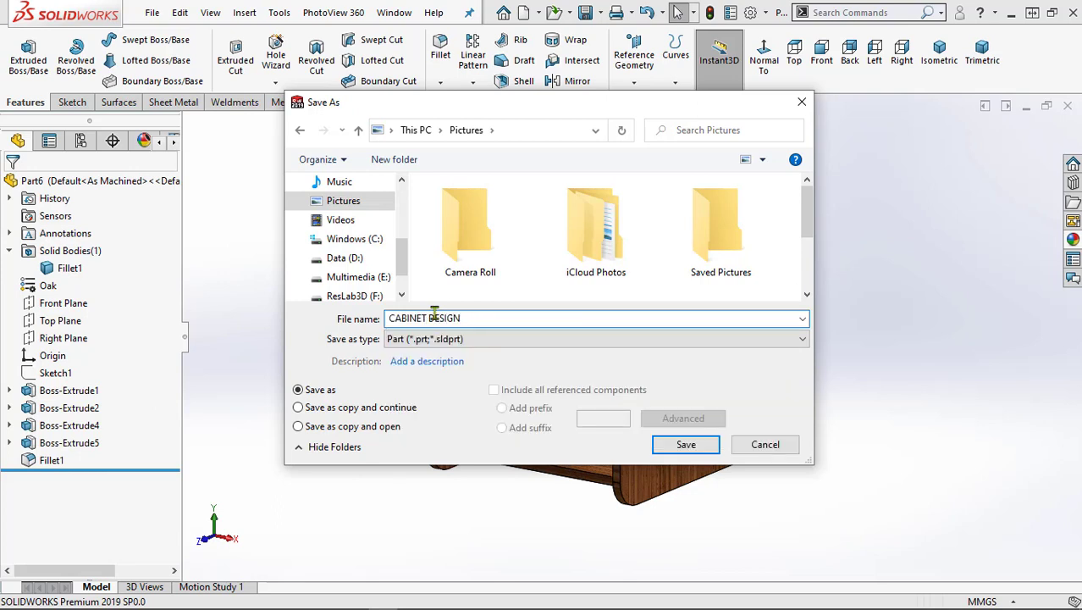
pyautogui.click(439, 363)
pyautogui.write('FOR TUTORIAL')
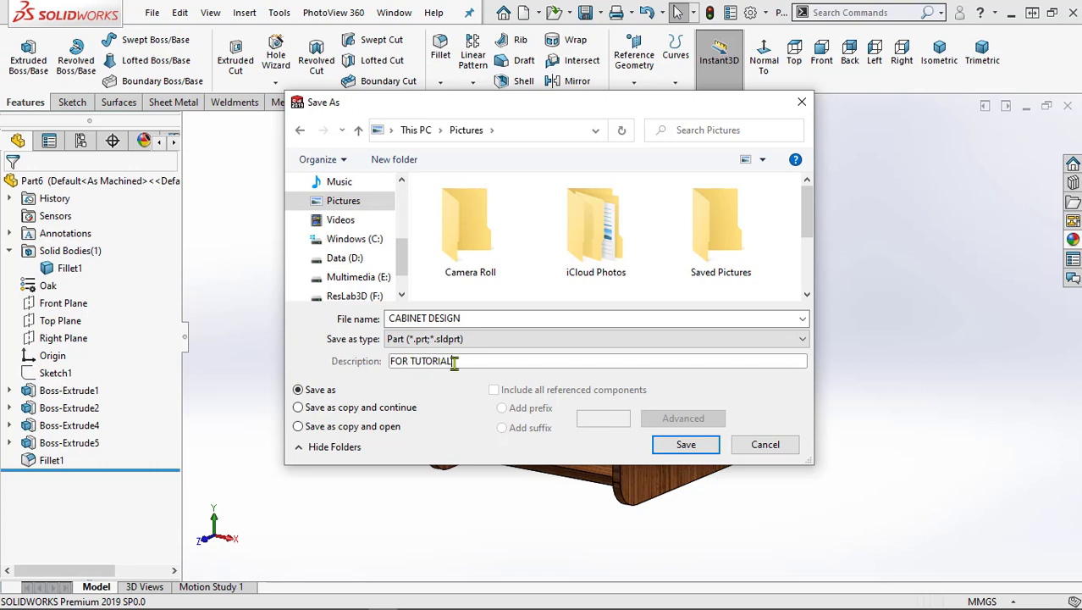
pyautogui.click(685, 443)
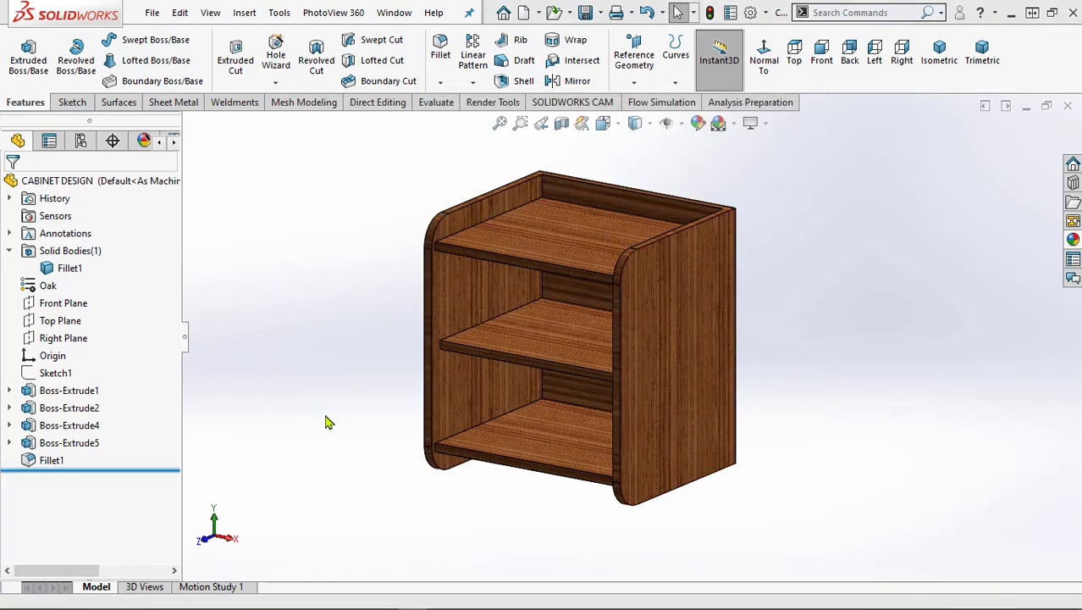
# Show Sketch1's dimensions and change the cabinet width from 800 to 1500
pyautogui.click(51, 377)
pyautogui.click(66, 360)
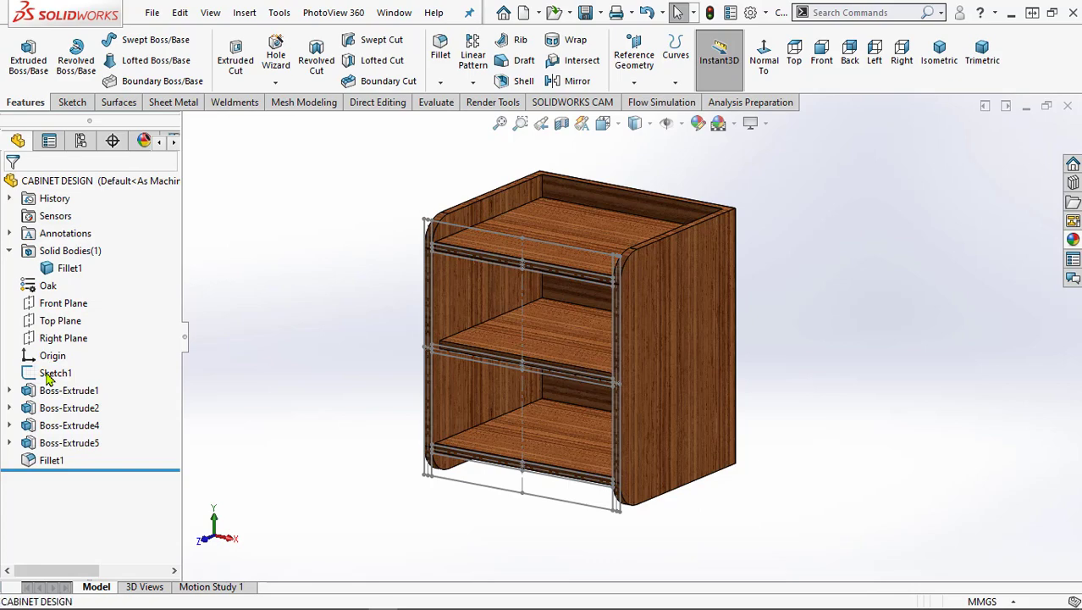
pyautogui.click(51, 377)
pyautogui.scroll(-3, 525, 546)
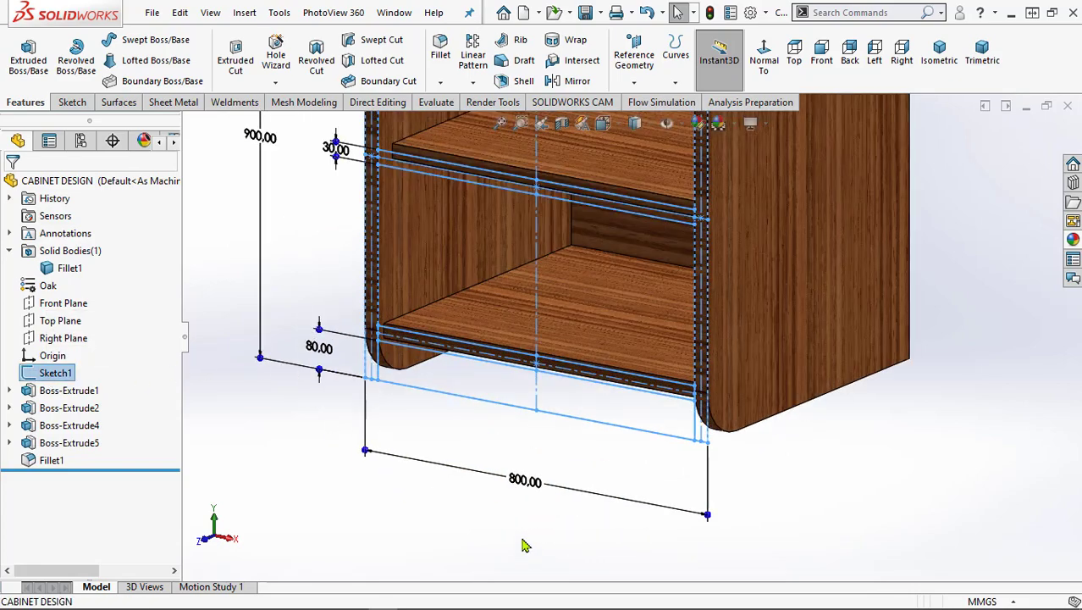
pyautogui.doubleClick(522, 486)
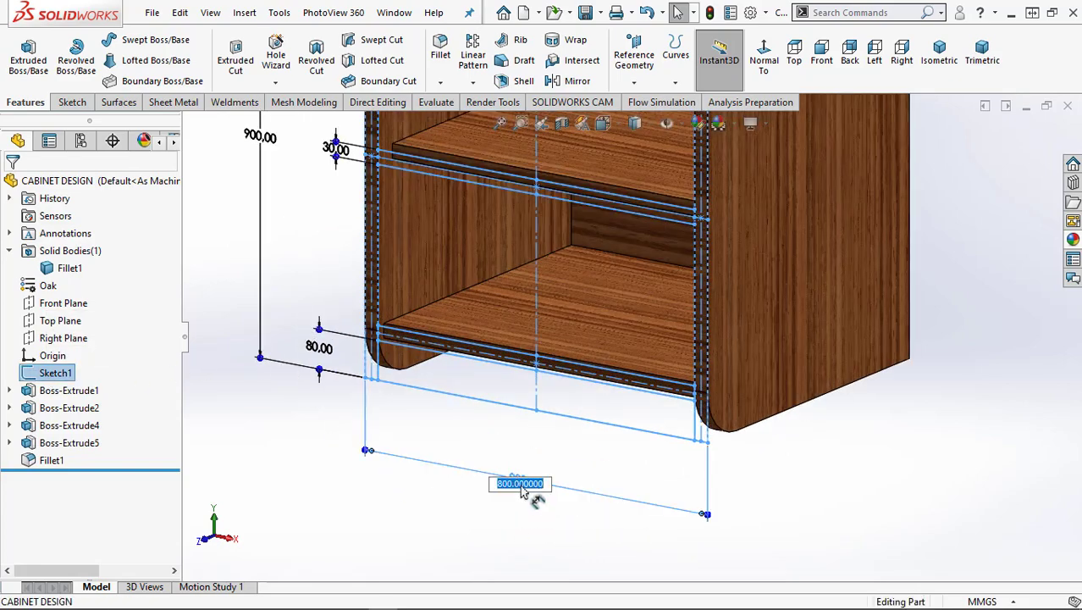
pyautogui.press('BackSpace')
pyautogui.write('1500')
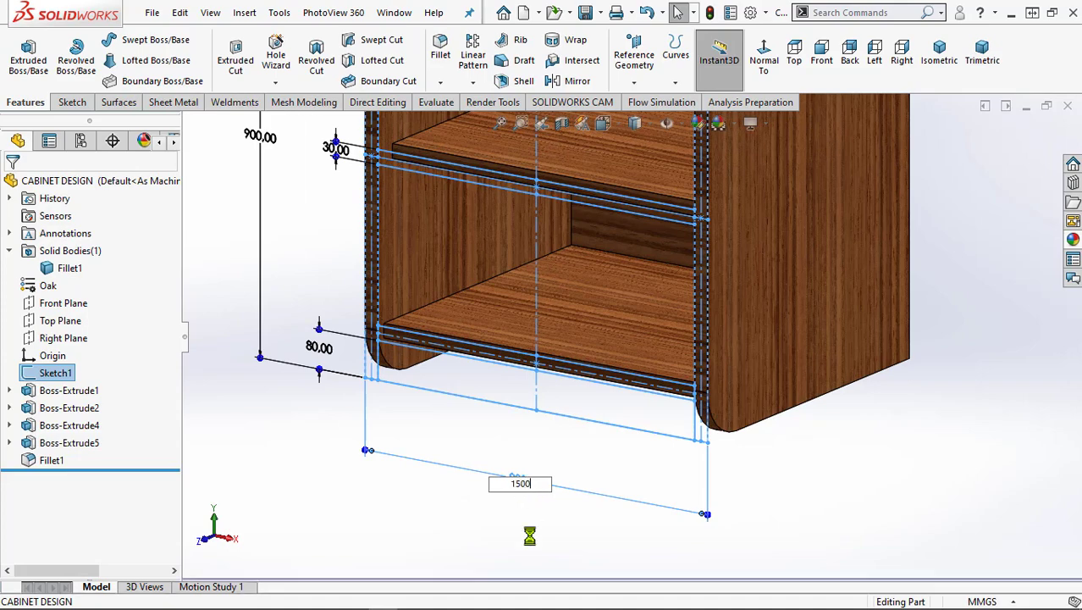
pyautogui.press('Return')
pyautogui.scroll(2, 530, 521)
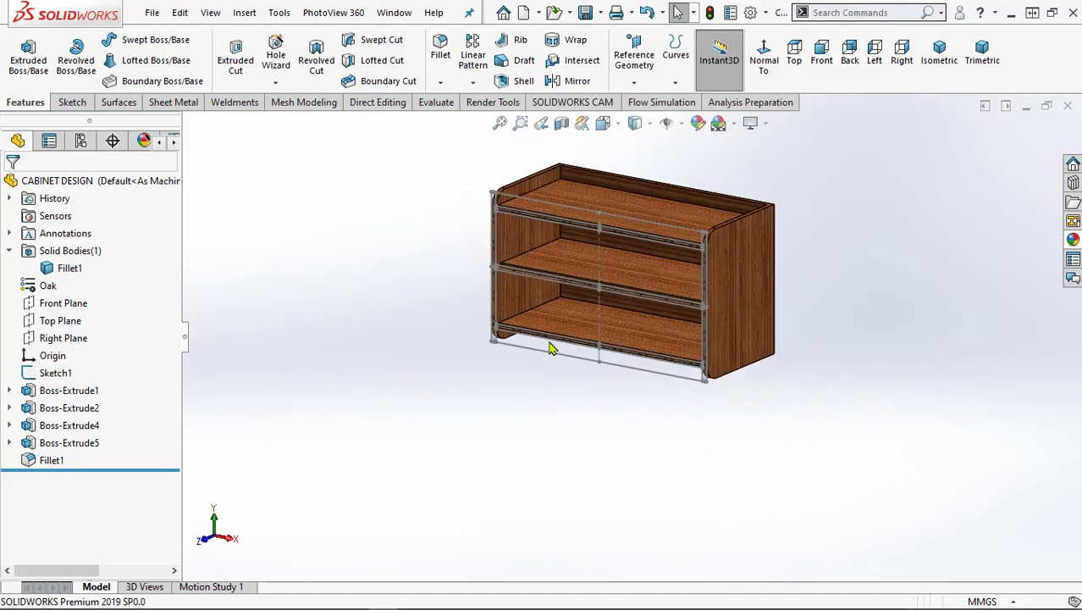
pyautogui.scroll(-1, 550, 347)
pyautogui.scroll(-1, 517, 347)
pyautogui.scroll(-1, 500, 411)
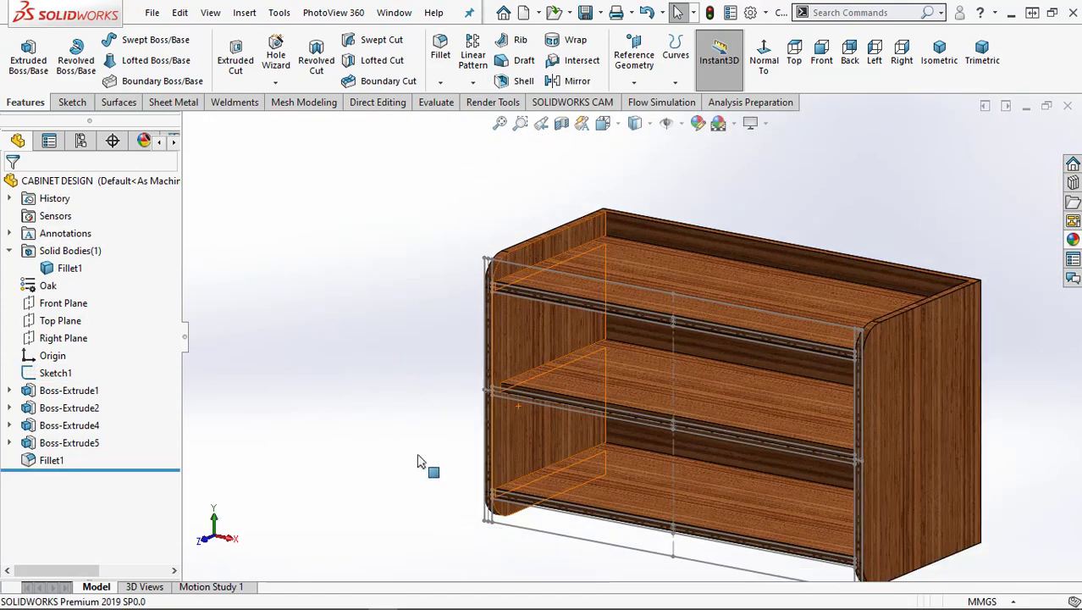
# Change the cabinet height from 900 to 2000 and fit the view
pyautogui.click(53, 376)
pyautogui.doubleClick(419, 379)
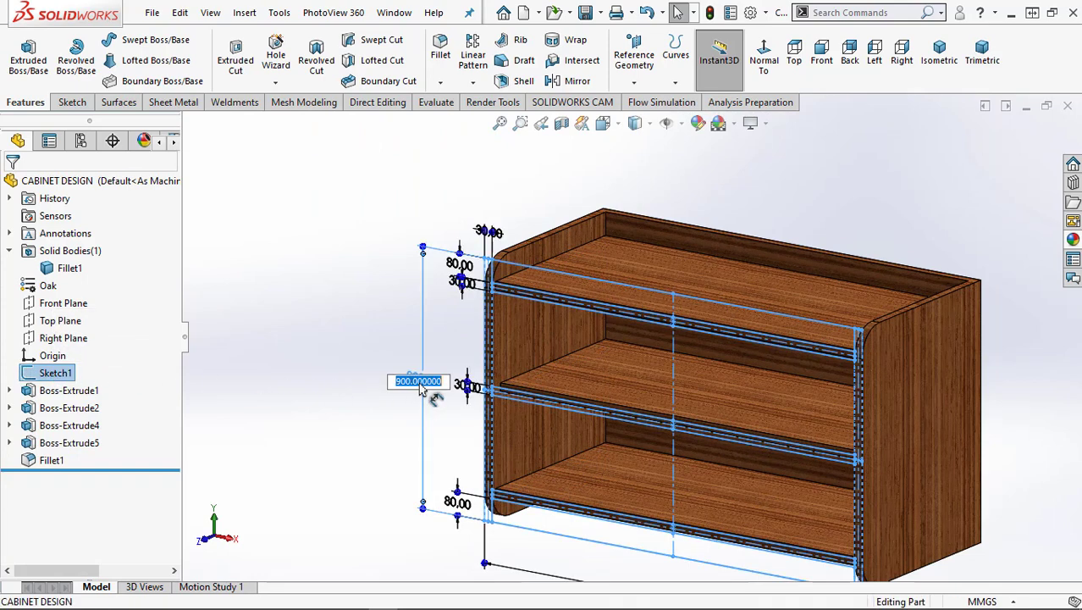
pyautogui.press('BackSpace')
pyautogui.write('2')
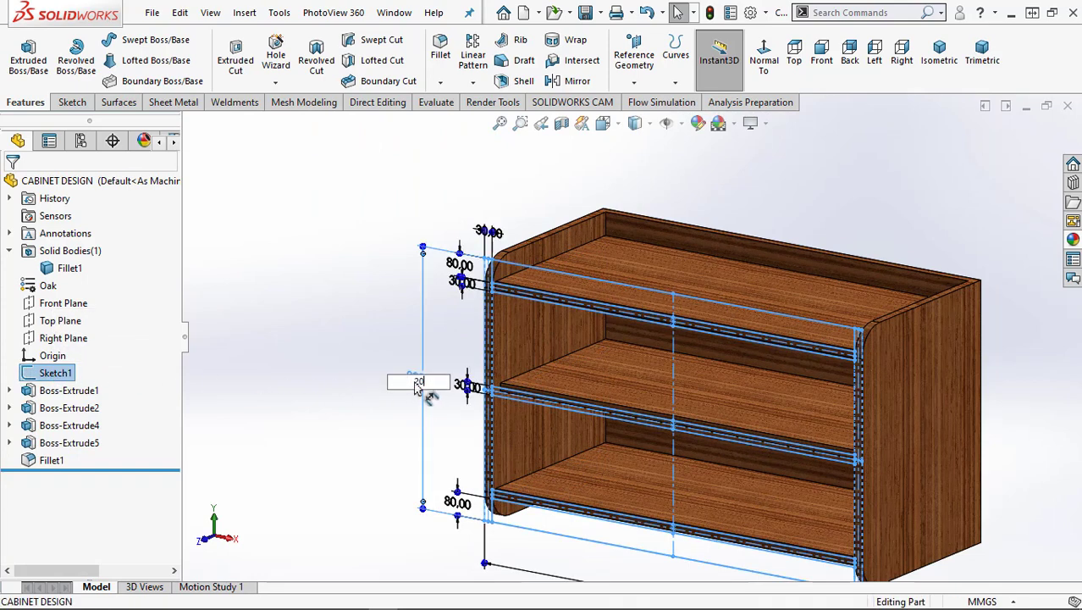
pyautogui.write('00')
pyautogui.press('Return')
pyautogui.press('f')
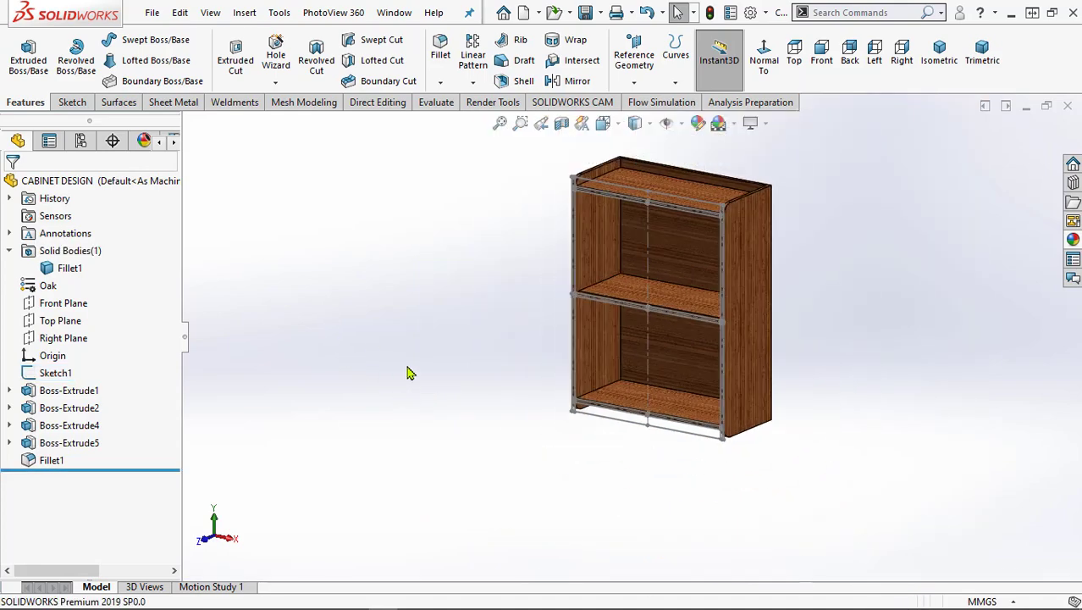
# Hide Sketch1's lines on the cabinet
pyautogui.click(59, 378)
pyautogui.click(71, 348)
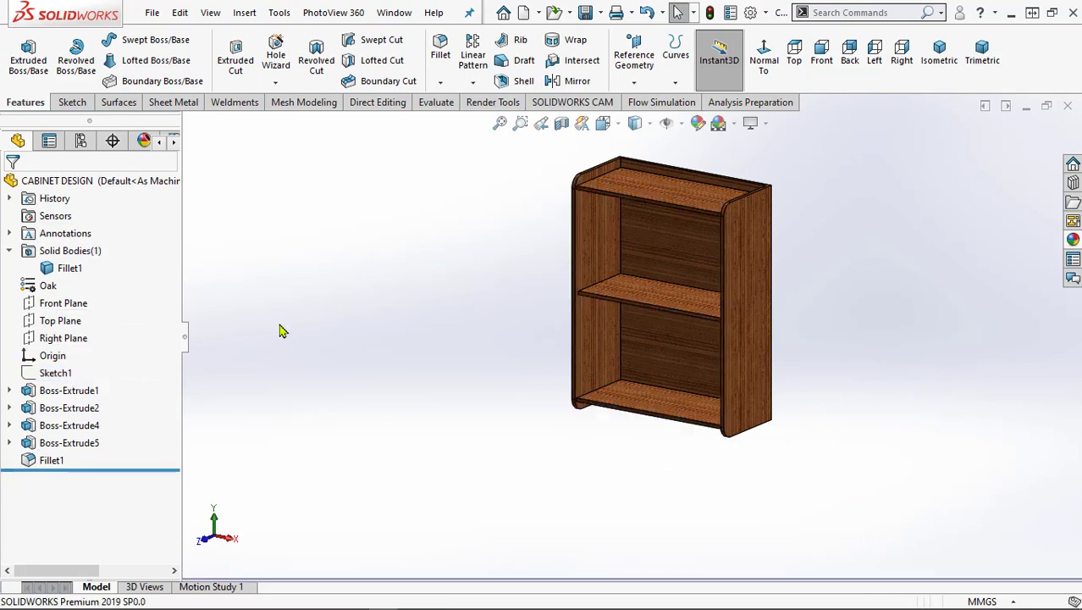
pyautogui.scroll(-2, 745, 249)
pyautogui.scroll(-3, 750, 297)
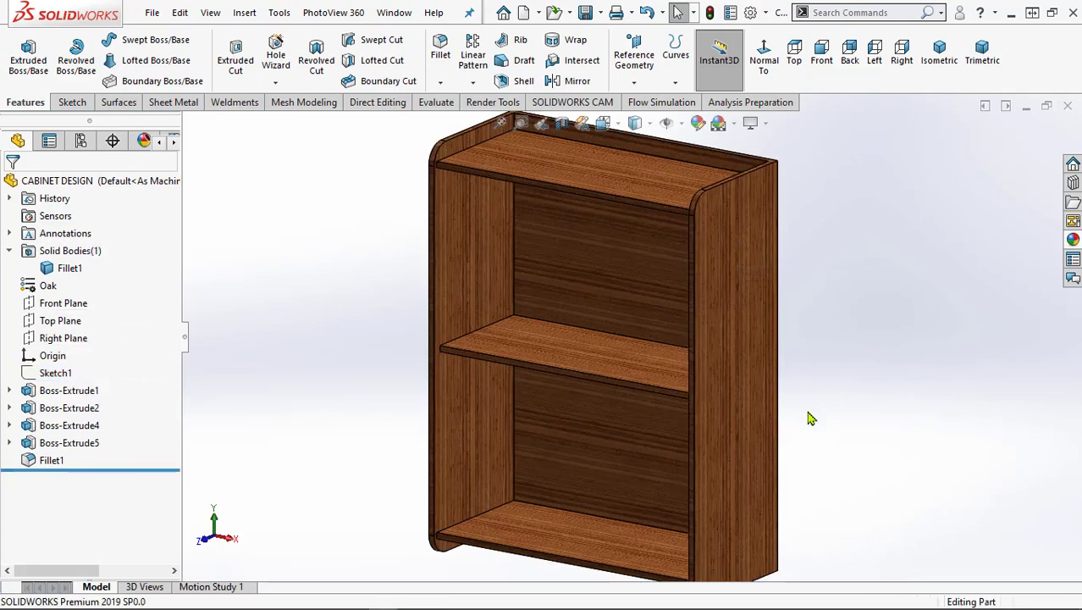
pyautogui.moveTo(808, 418)
pyautogui.mouseDown(button='middle')
pyautogui.moveTo(850, 404)
pyautogui.moveTo(924, 411)
pyautogui.moveTo(881, 403)
pyautogui.moveTo(810, 427)
pyautogui.mouseUp(button='middle')
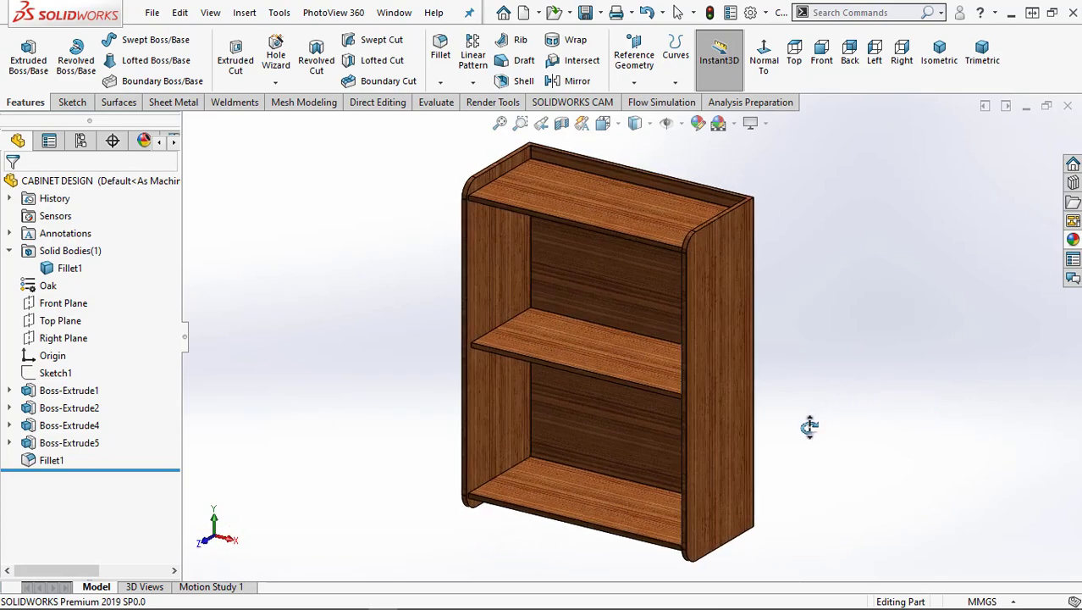
# Restore the cabinet to 800 wide and 900 tall
pyautogui.click(57, 373)
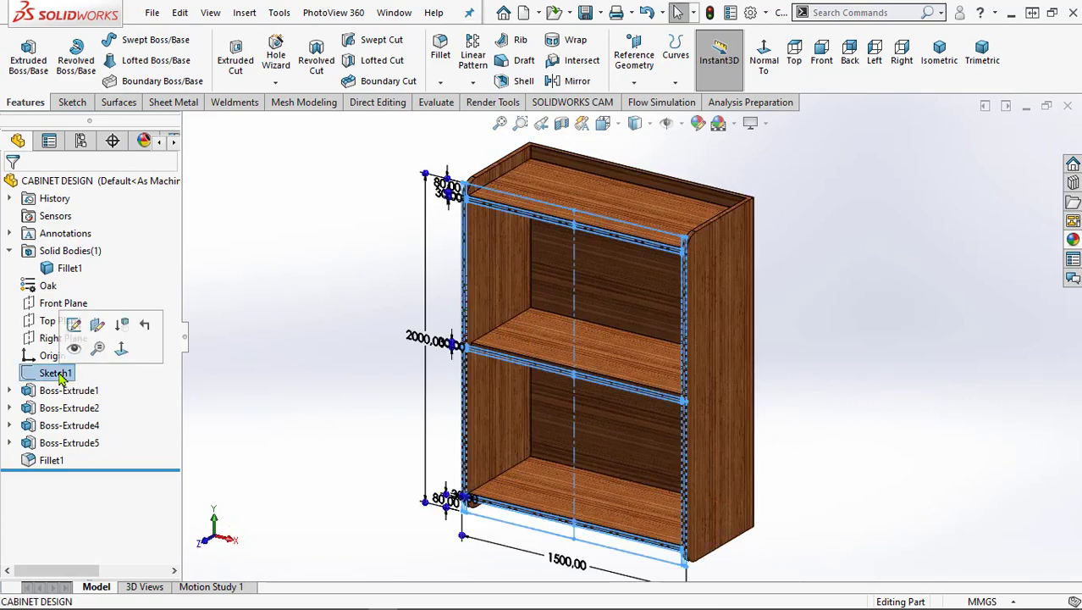
pyautogui.click(553, 567)
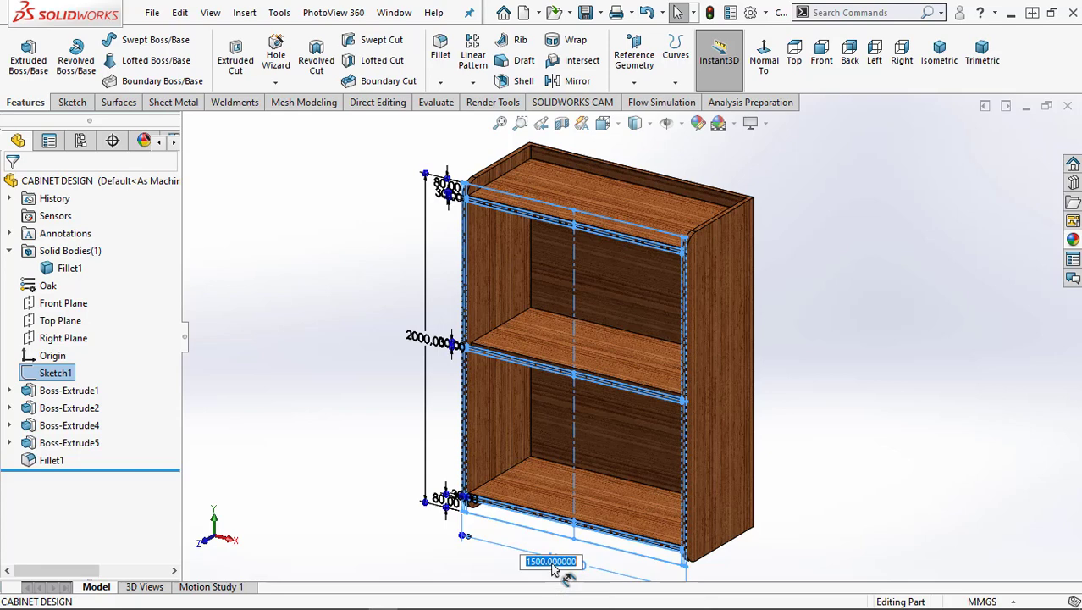
pyautogui.write('8')
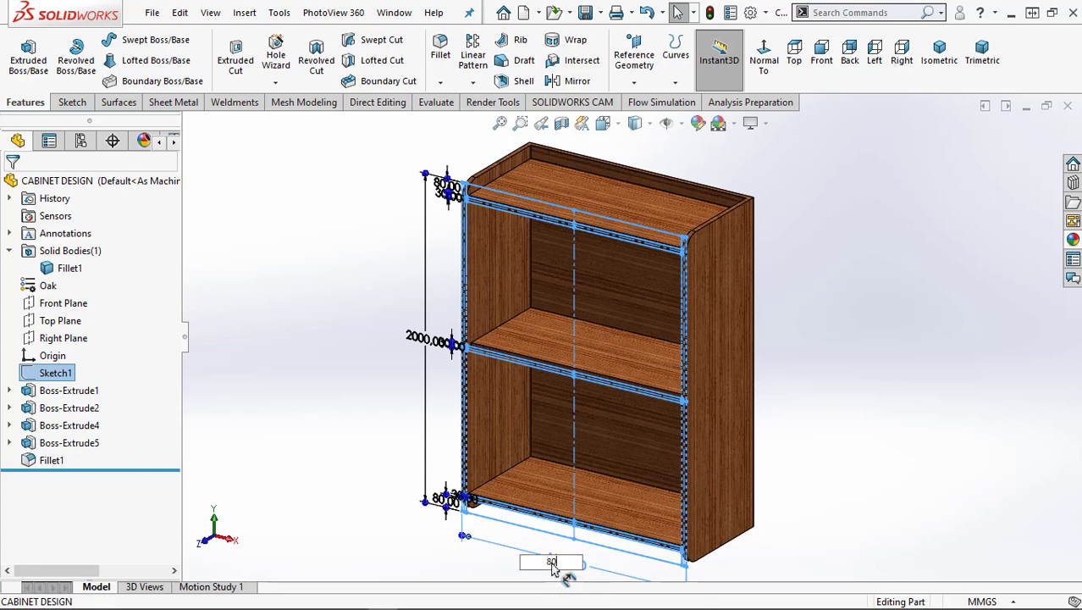
pyautogui.write('0')
pyautogui.press('Return')
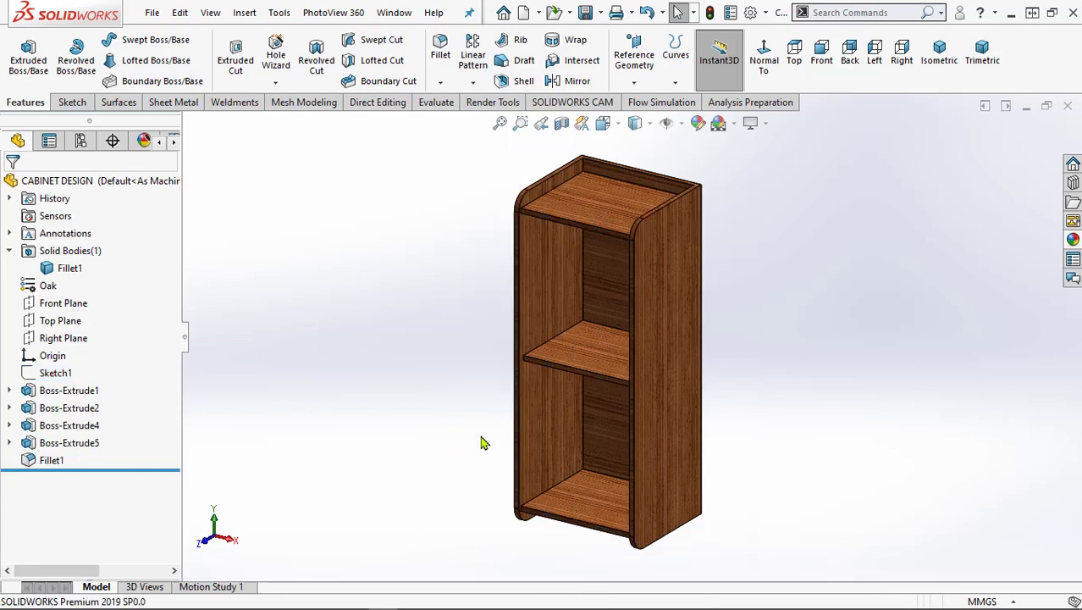
pyautogui.click(55, 374)
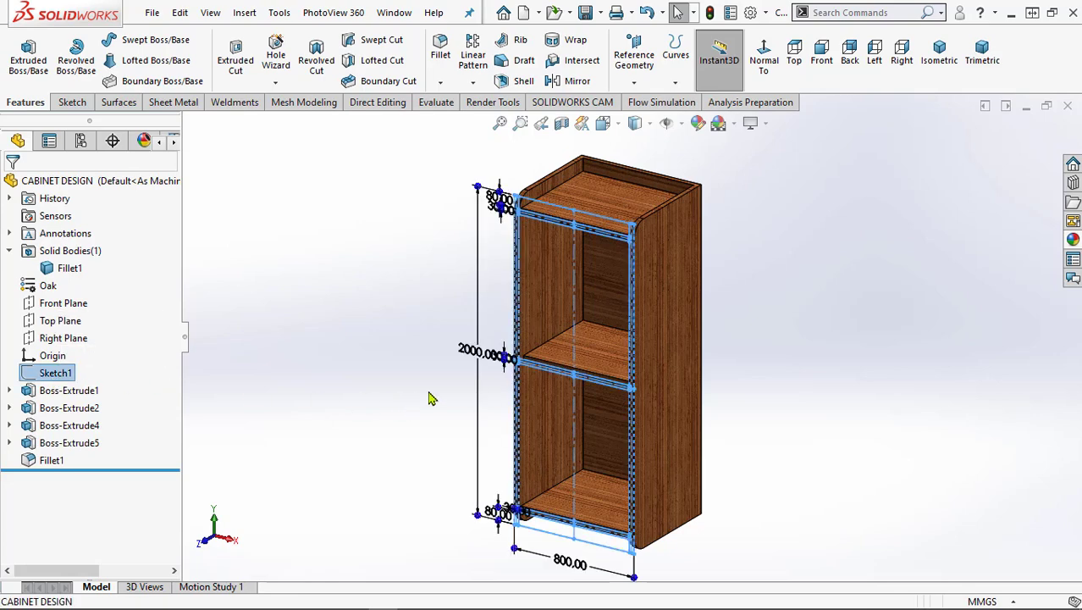
pyautogui.click(476, 354)
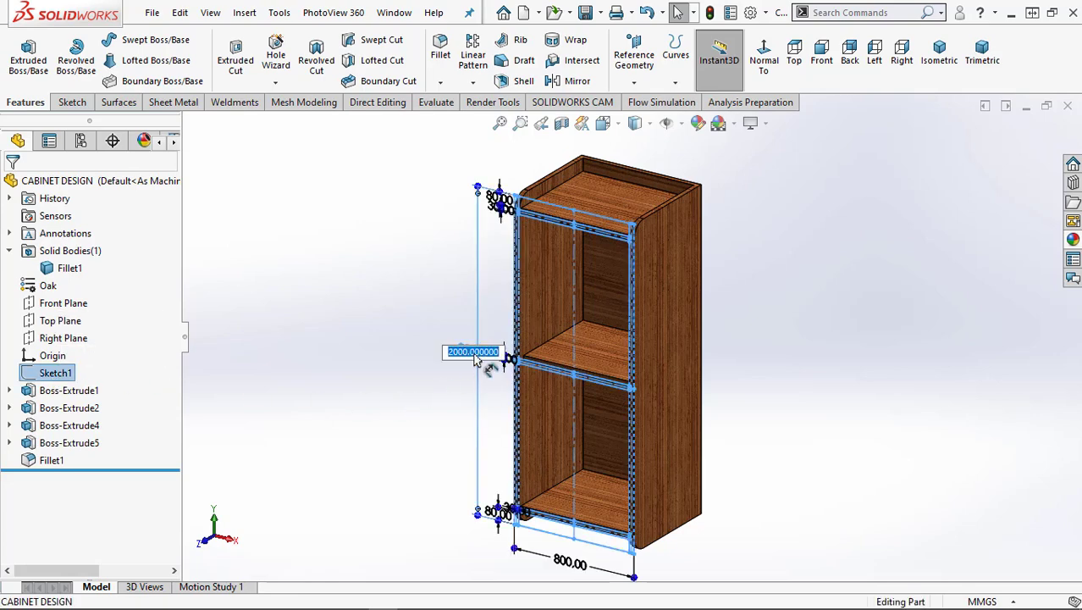
pyautogui.write('900')
pyautogui.press('Return')
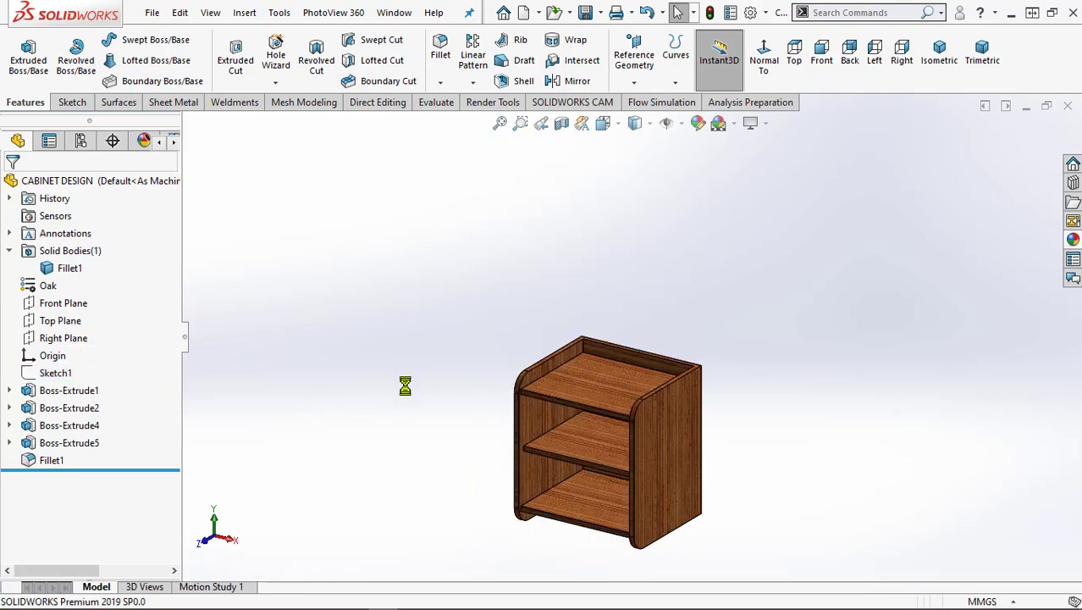
pyautogui.scroll(-3, 642, 506)
# On the front rail face, sketch a 740 mm wide rectangle across the upper drawer opening
pyautogui.scroll(-2, 619, 511)
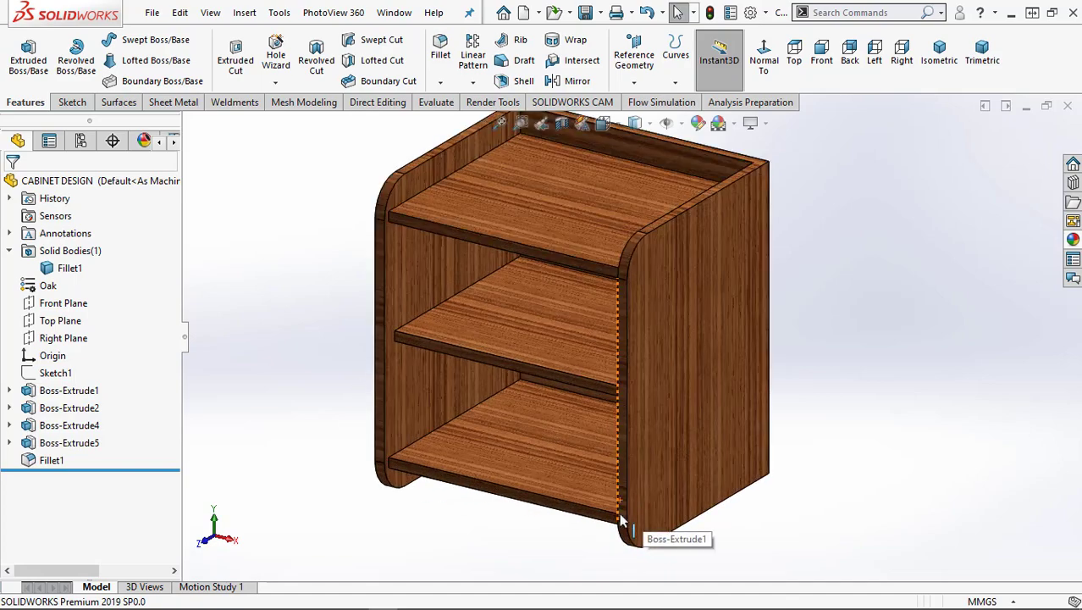
pyautogui.moveTo(838, 350)
pyautogui.mouseDown(button='middle')
pyautogui.moveTo(918, 347)
pyautogui.moveTo(841, 344)
pyautogui.mouseUp(button='middle')
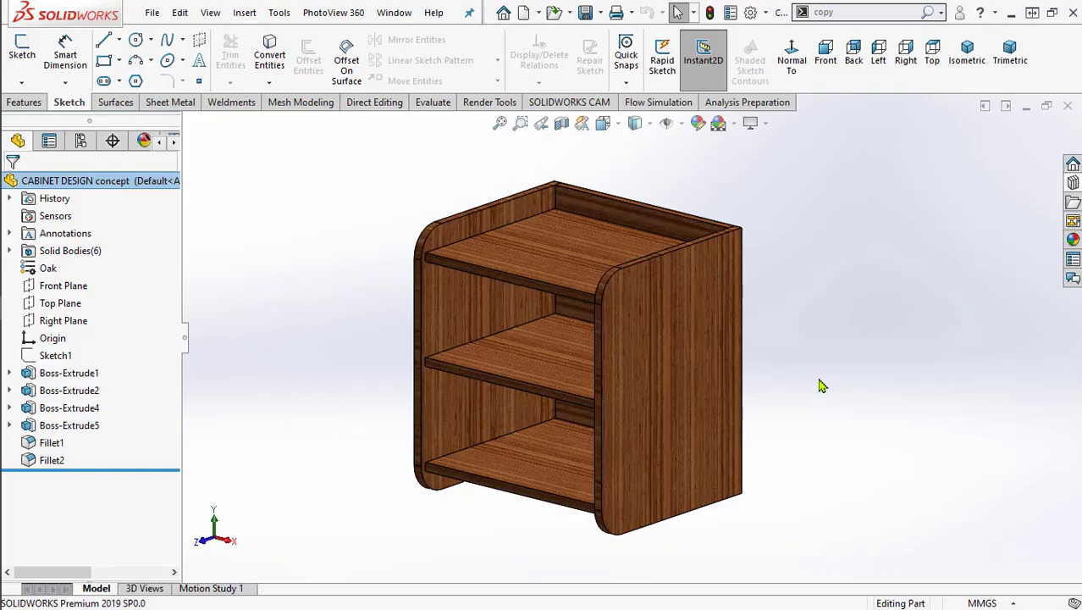
pyautogui.click(535, 290)
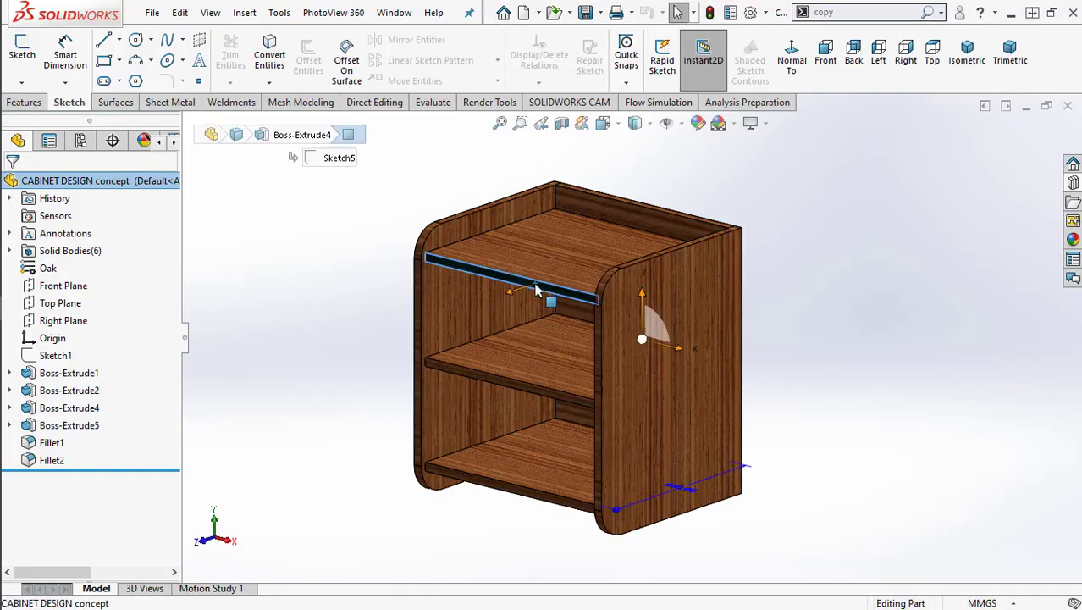
pyautogui.click(603, 236)
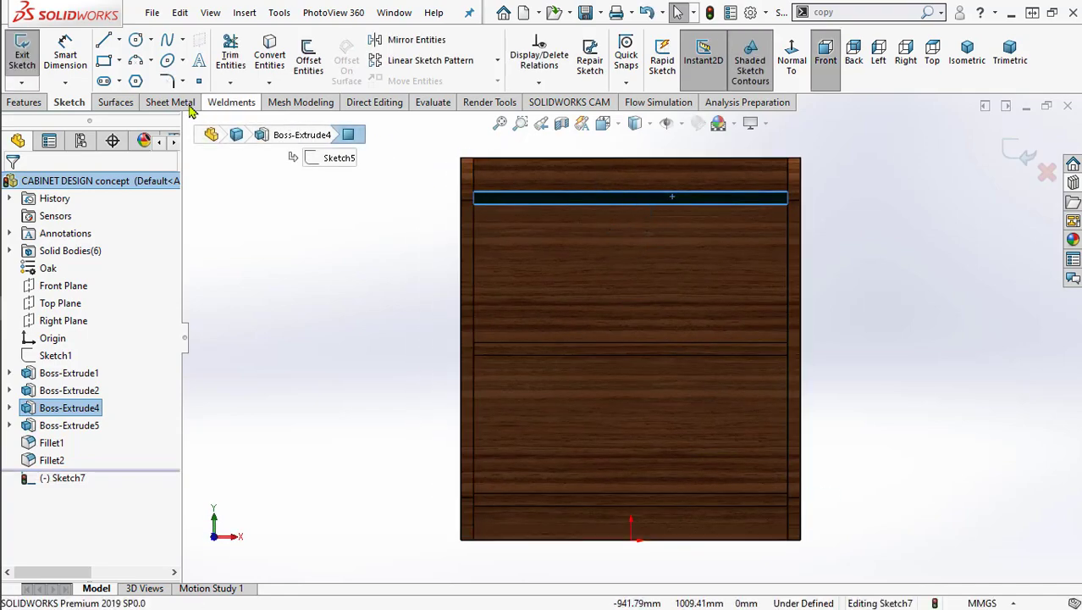
pyautogui.click(103, 60)
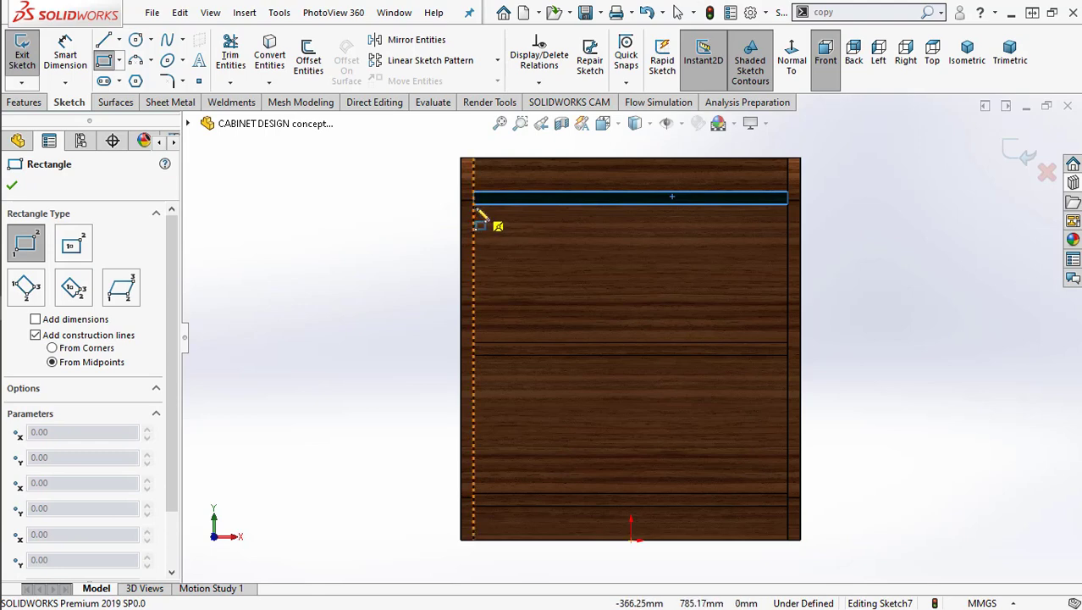
pyautogui.click(475, 206)
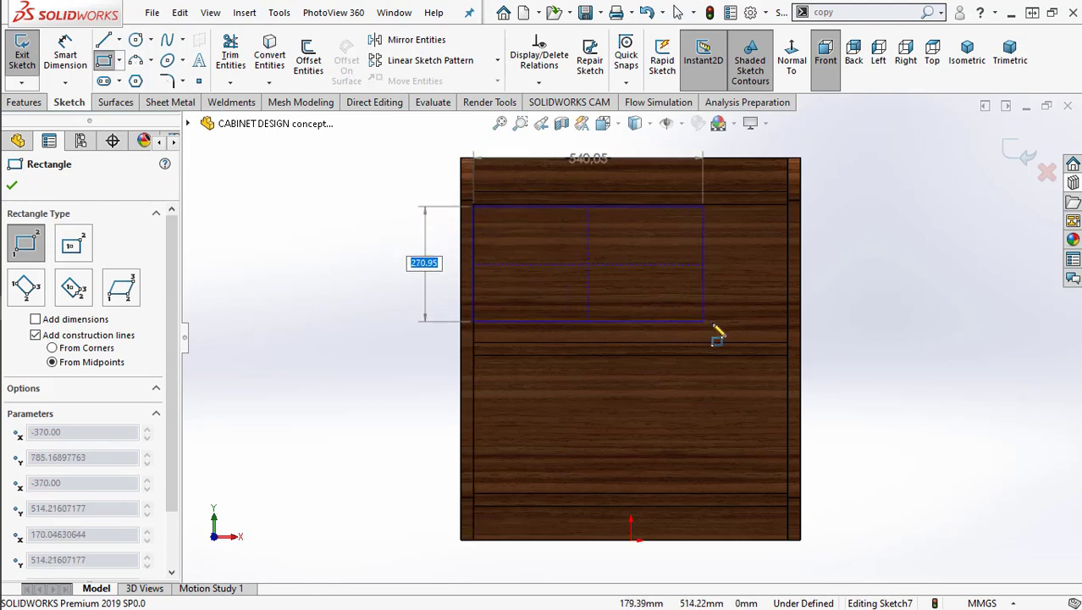
pyautogui.click(789, 344)
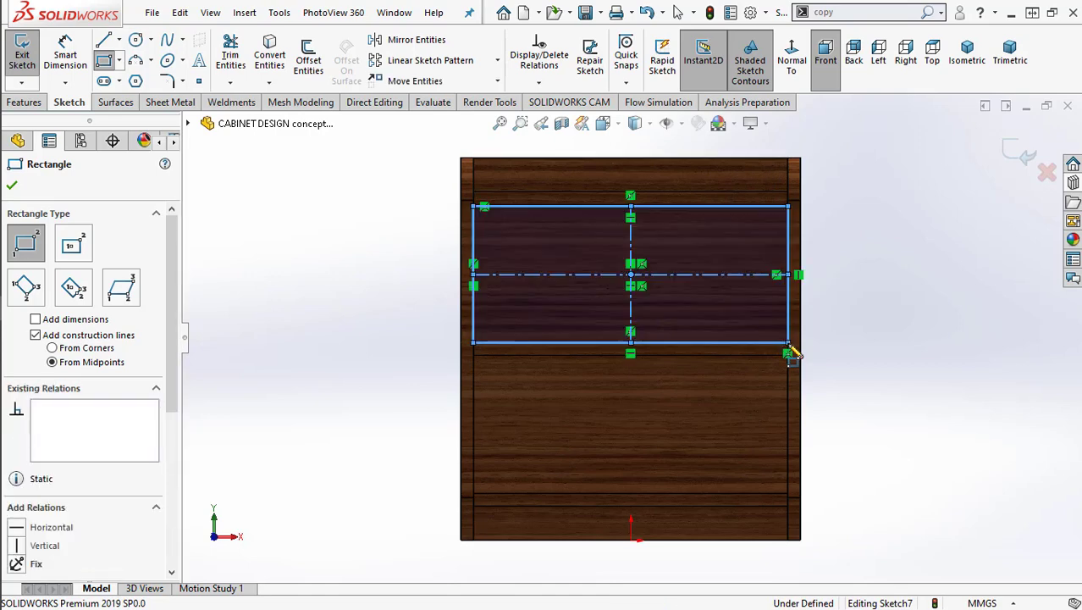
pyautogui.click(25, 103)
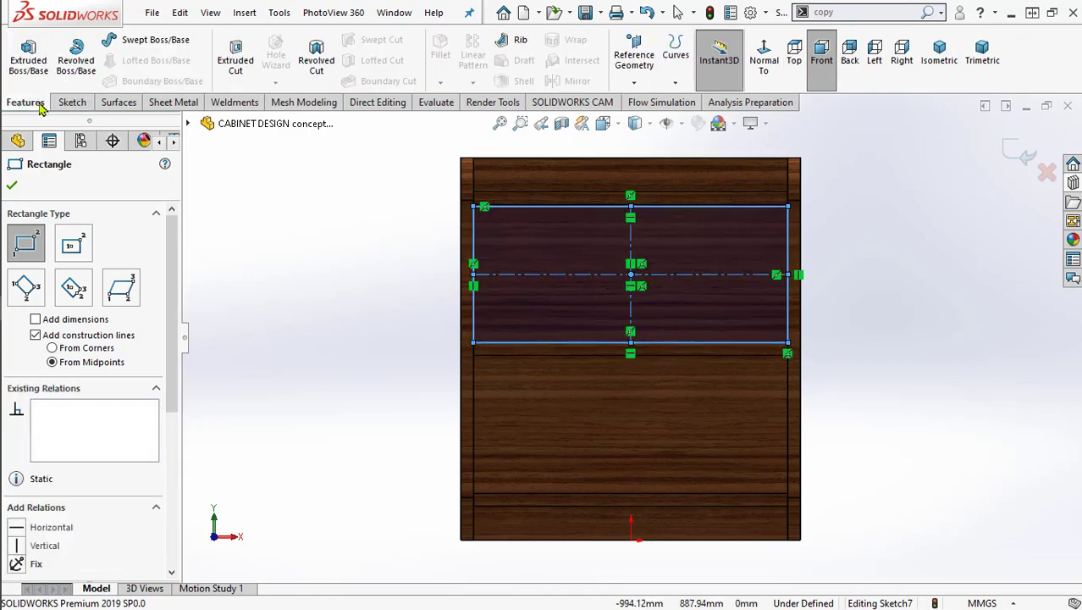
# Extrude the rectangle 30 mm Blind with Merge result off, as the upper drawer front
pyautogui.click(28, 55)
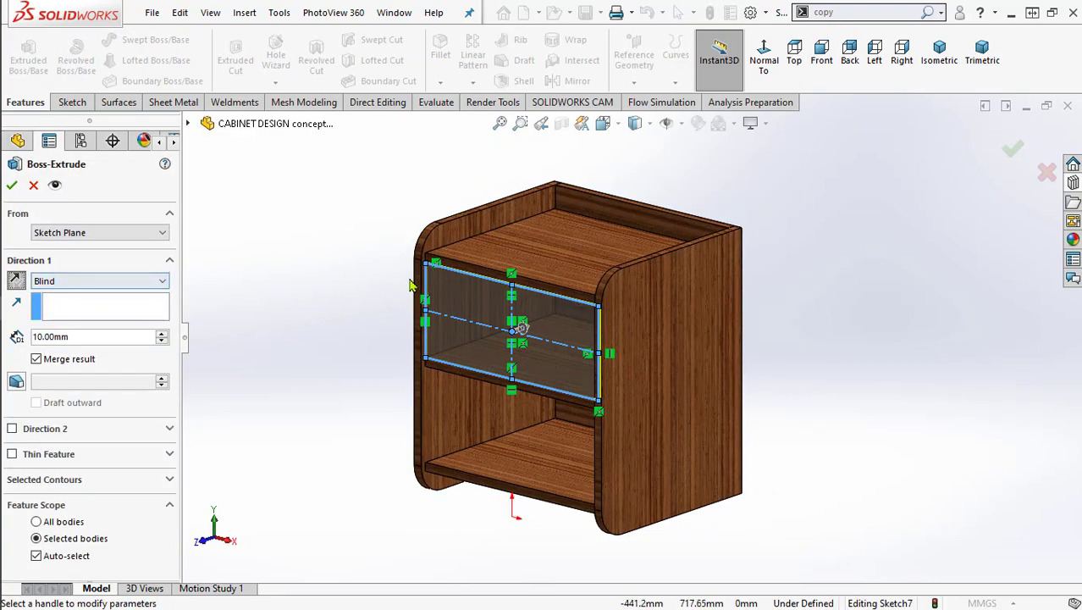
pyautogui.scroll(3, 350, 262)
pyautogui.moveTo(78, 336); pyautogui.dragTo(12, 335)
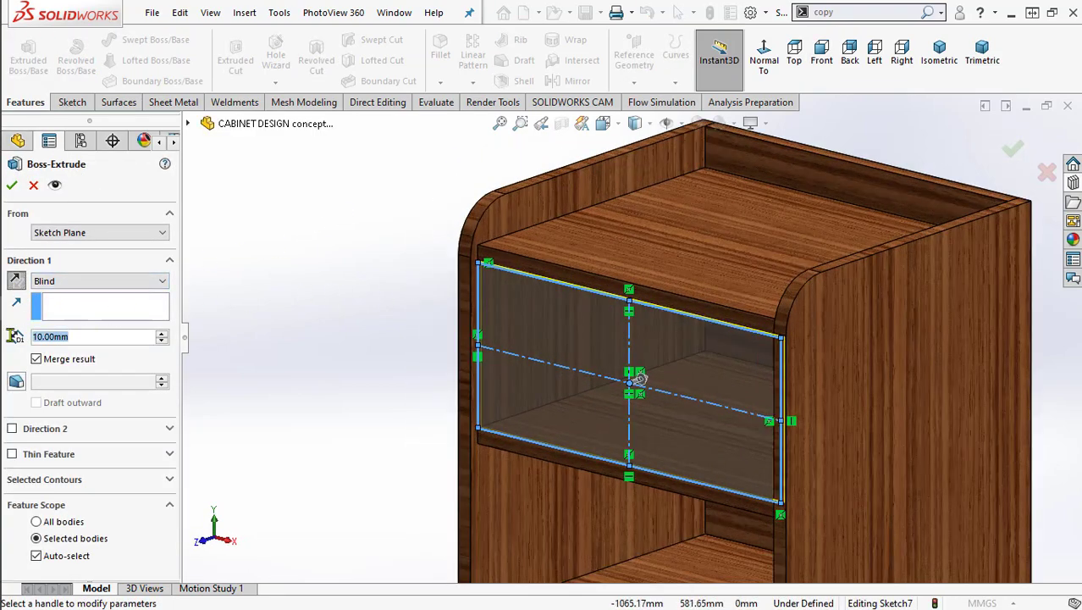
pyautogui.write('30')
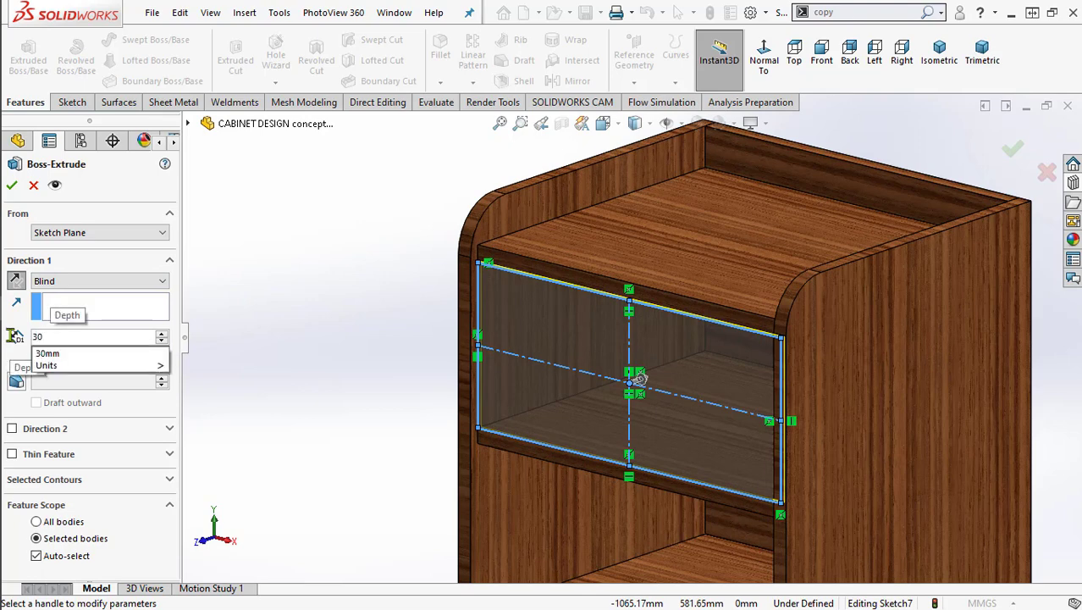
pyautogui.press('Return')
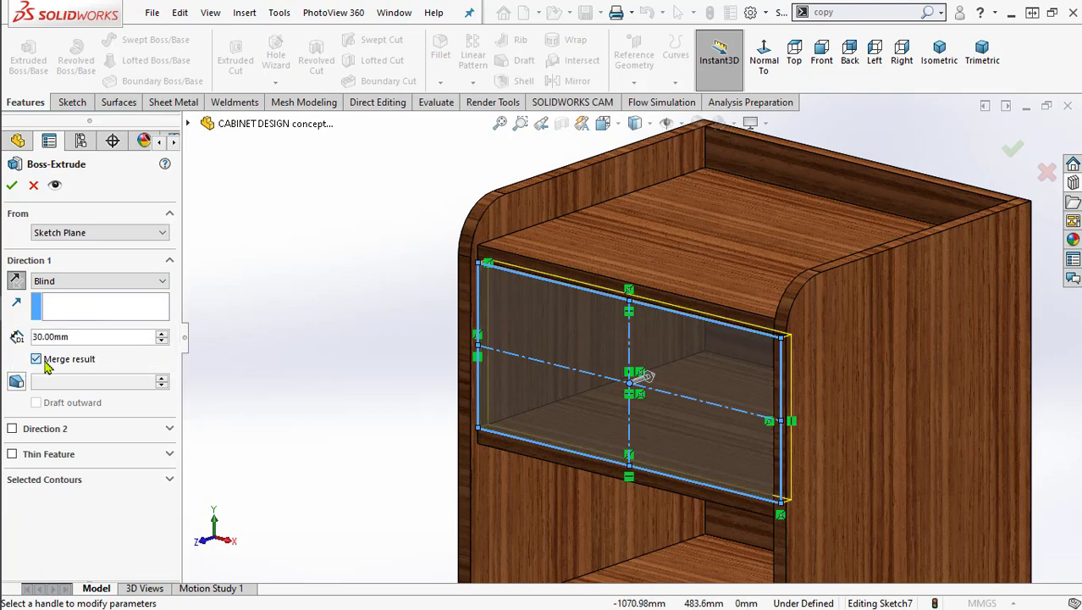
pyautogui.click(12, 188)
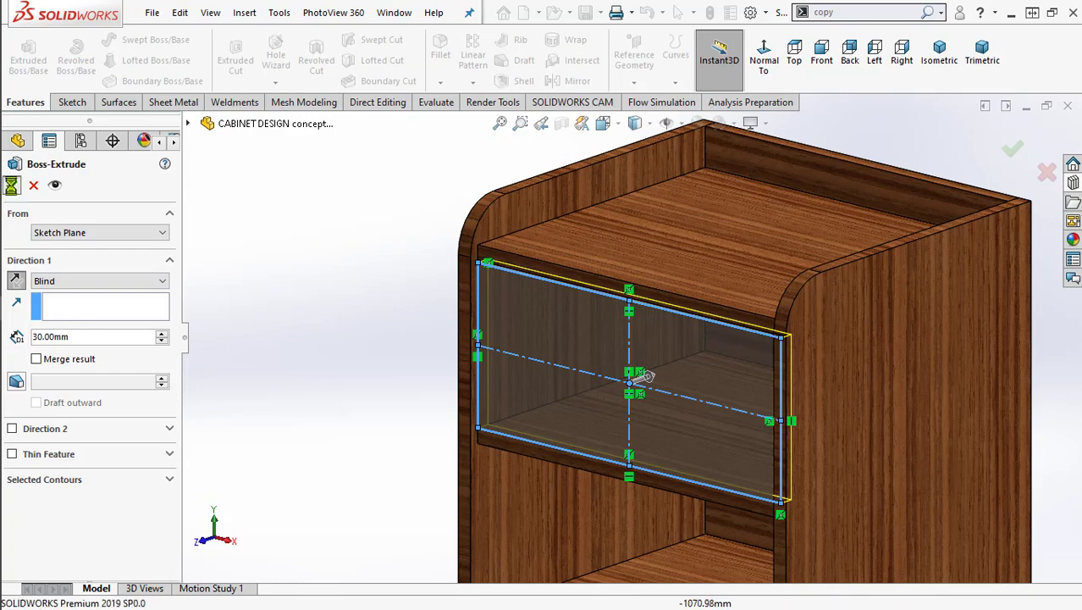
pyautogui.scroll(2, 457, 320)
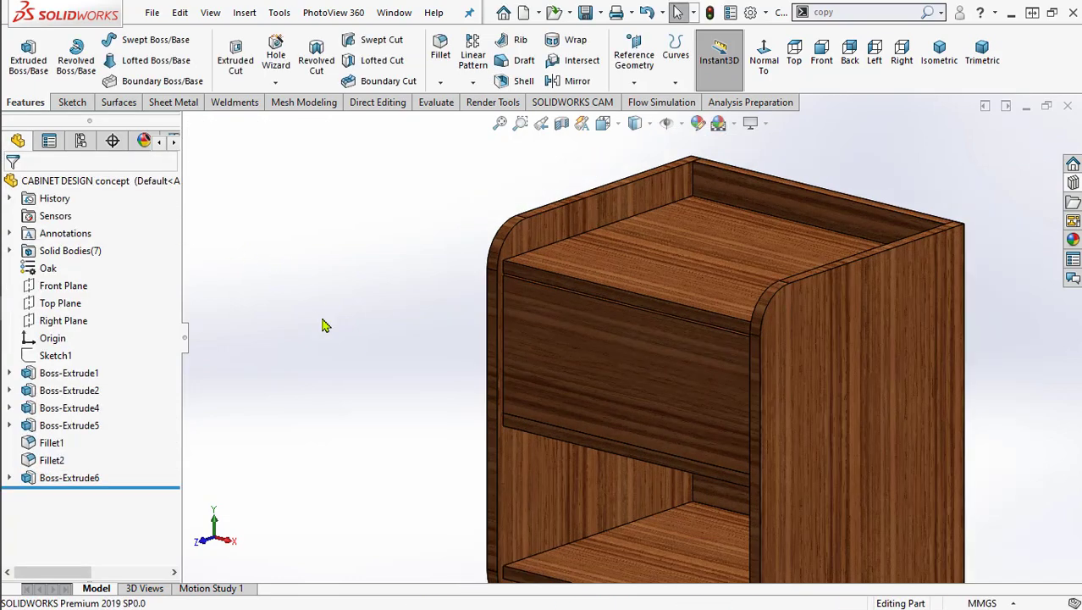
pyautogui.scroll(2, 423, 330)
pyautogui.scroll(-3, 566, 281)
pyautogui.scroll(-3, 597, 317)
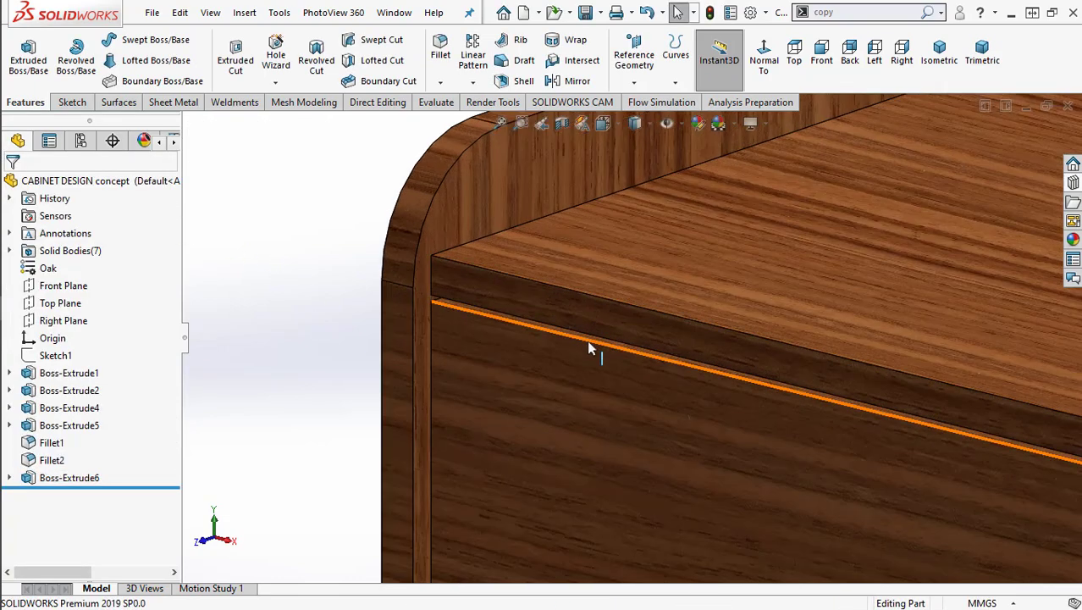
pyautogui.moveTo(589, 343)
pyautogui.mouseDown(button='middle')
pyautogui.moveTo(592, 283)
pyautogui.moveTo(611, 289)
pyautogui.moveTo(604, 328)
pyautogui.mouseUp(button='middle')
pyautogui.scroll(2, 602, 332)
pyautogui.scroll(1, 602, 332)
pyautogui.scroll(1, 618, 379)
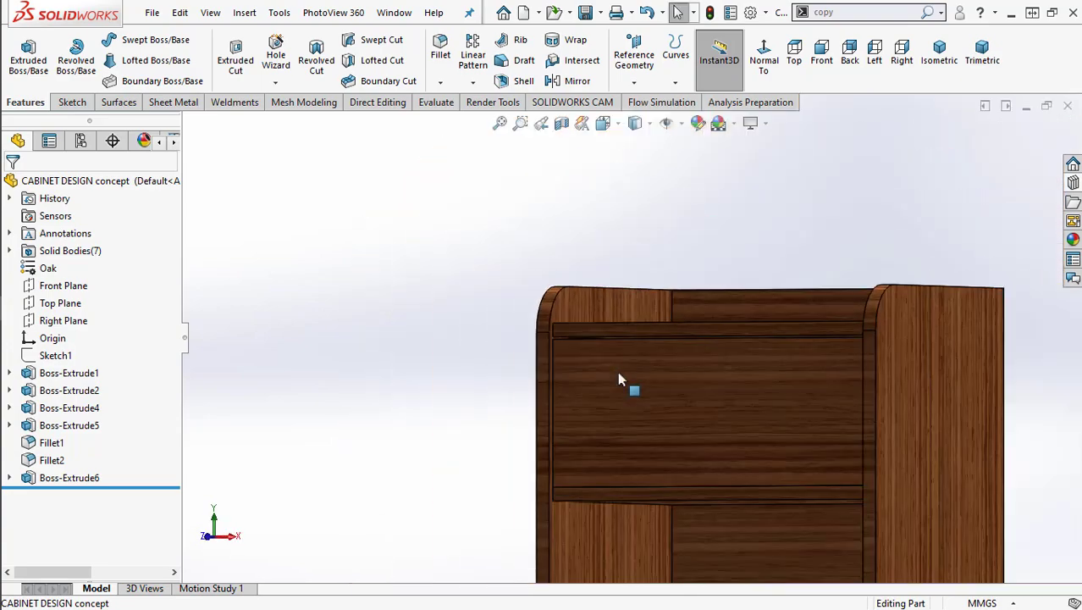
pyautogui.scroll(2, 762, 491)
pyautogui.scroll(1, 719, 559)
pyautogui.scroll(-1, 719, 559)
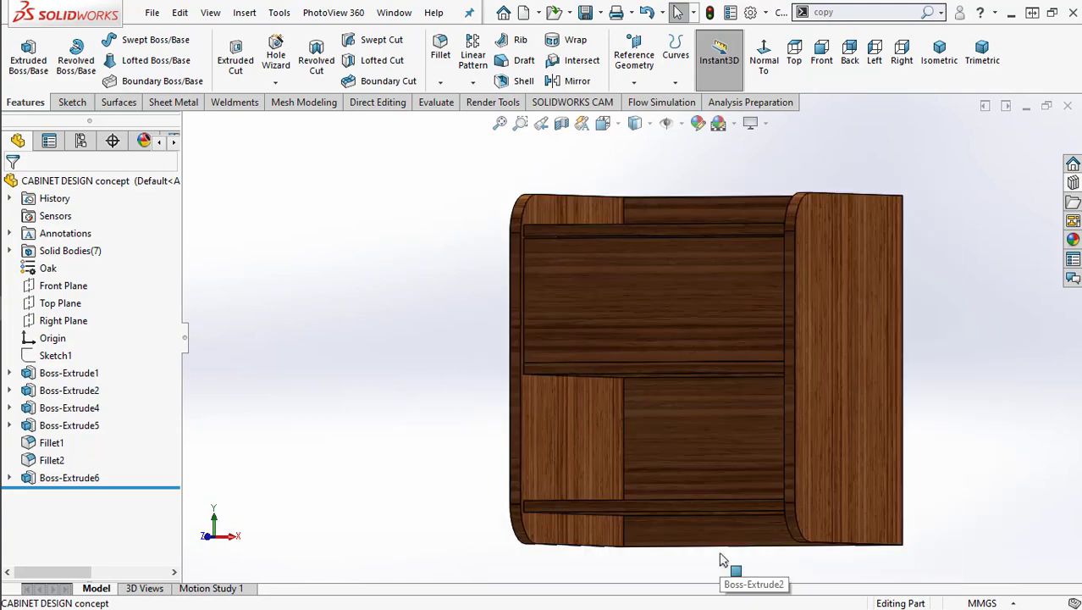
# Sketch a 740 × 325 rectangle over the lower opening and start a Boss-Extrude
pyautogui.click(686, 514)
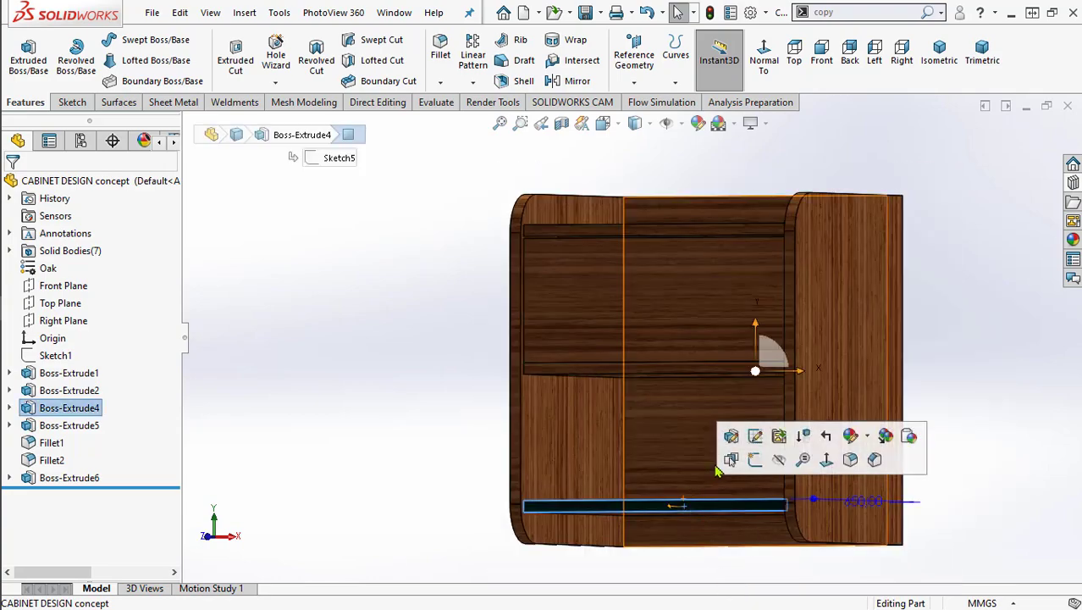
pyautogui.click(742, 462)
pyautogui.scroll(-2, 746, 457)
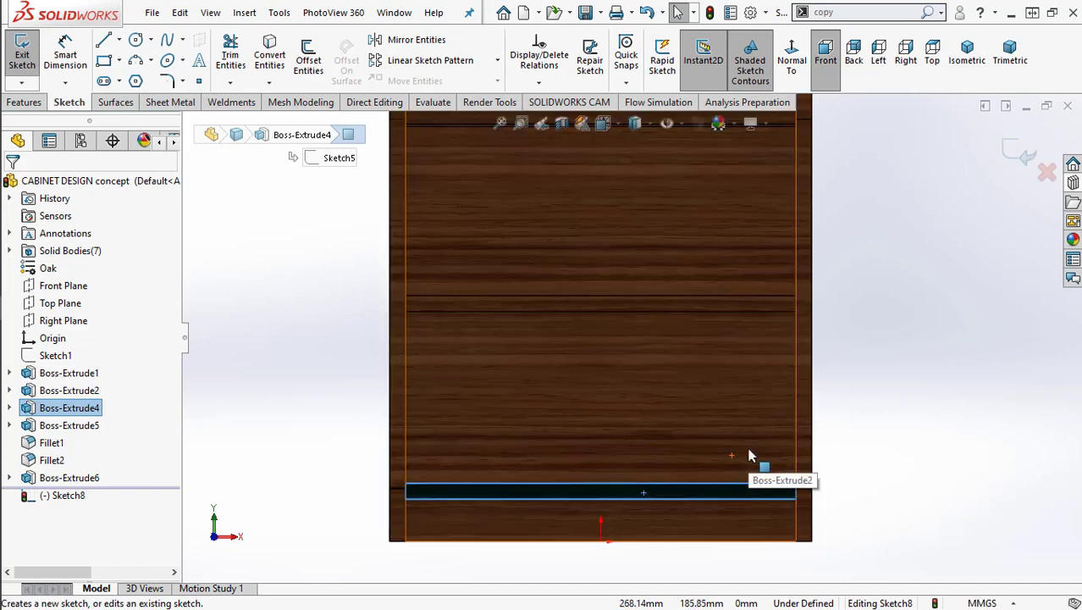
pyautogui.click(103, 60)
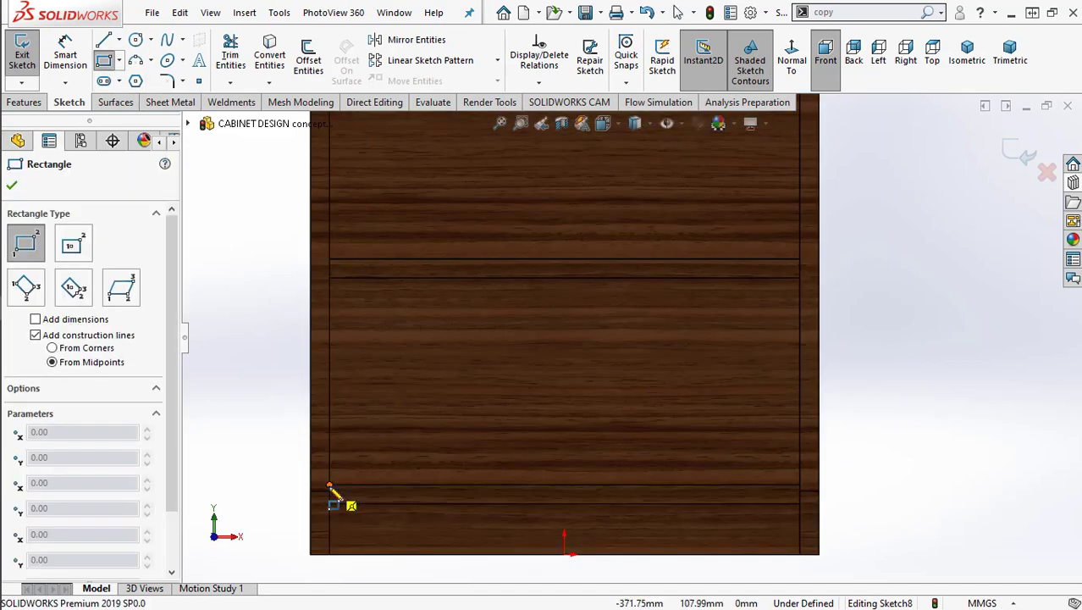
pyautogui.click(329, 486)
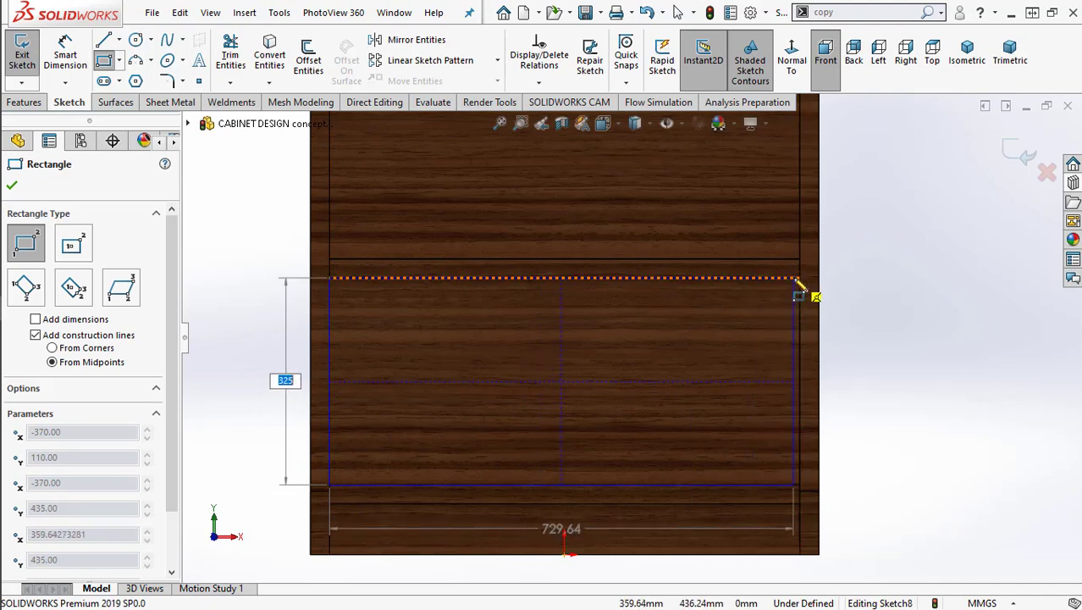
pyautogui.click(801, 278)
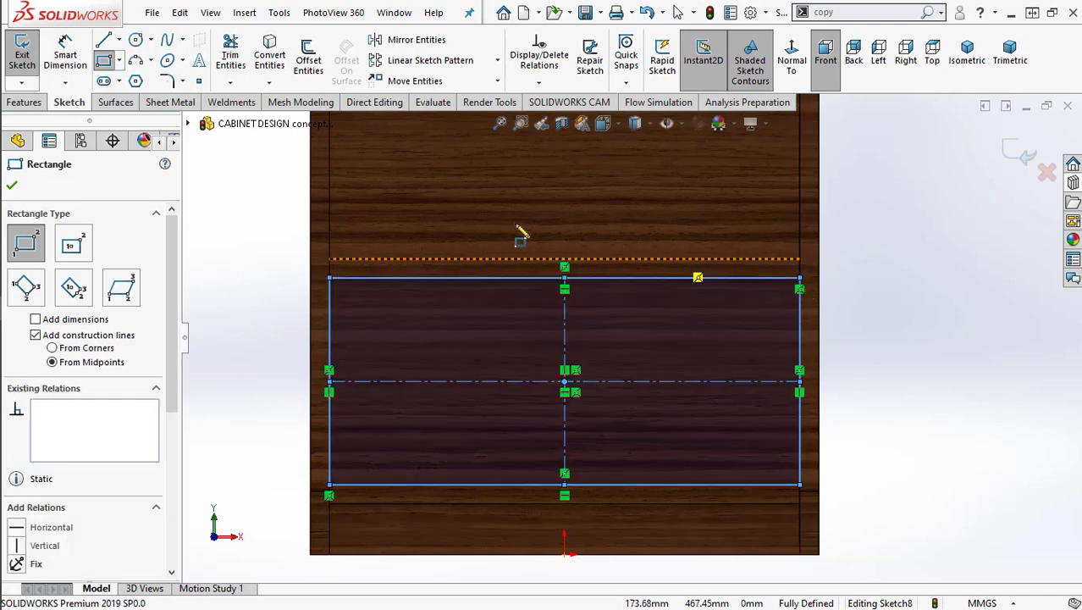
pyautogui.click(25, 102)
pyautogui.click(34, 64)
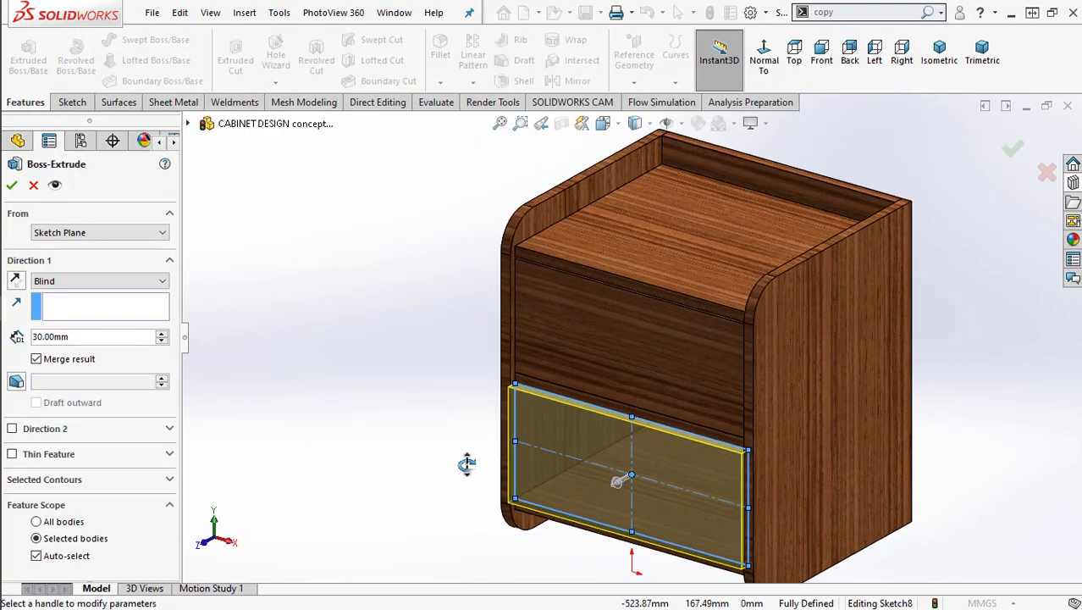
# Reverse the 30 mm extrusion outward, turn off Merge result, and create Boss-Extrude7
pyautogui.click(16, 282)
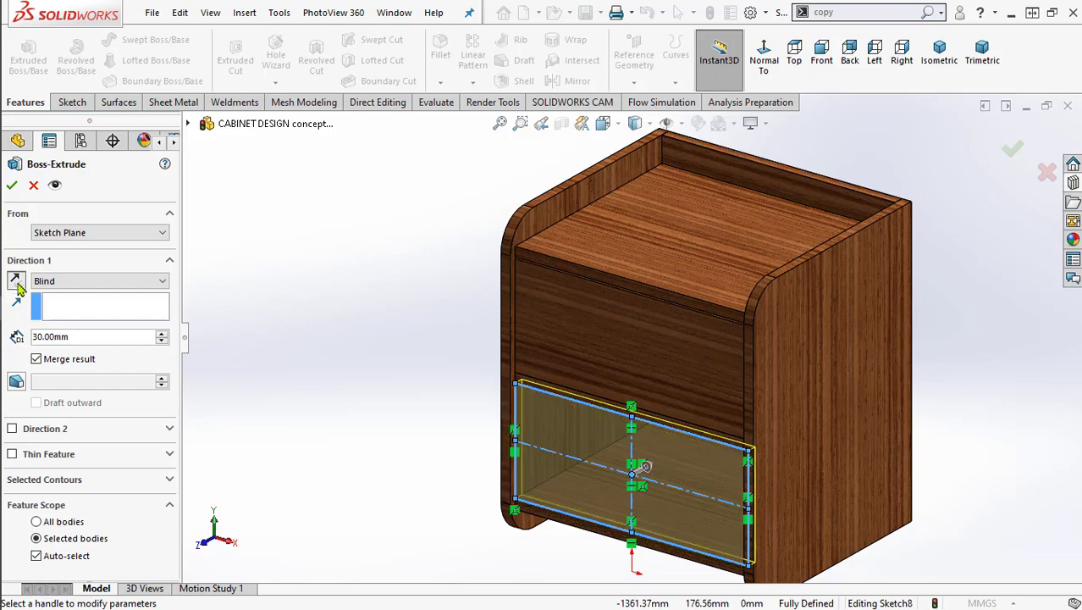
pyautogui.click(39, 361)
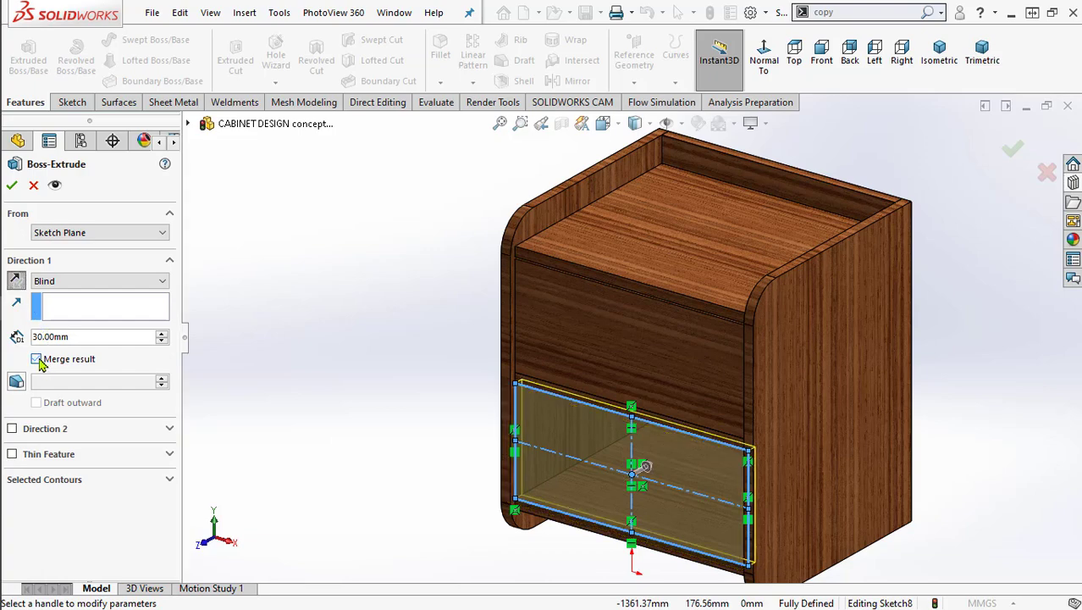
pyautogui.click(13, 188)
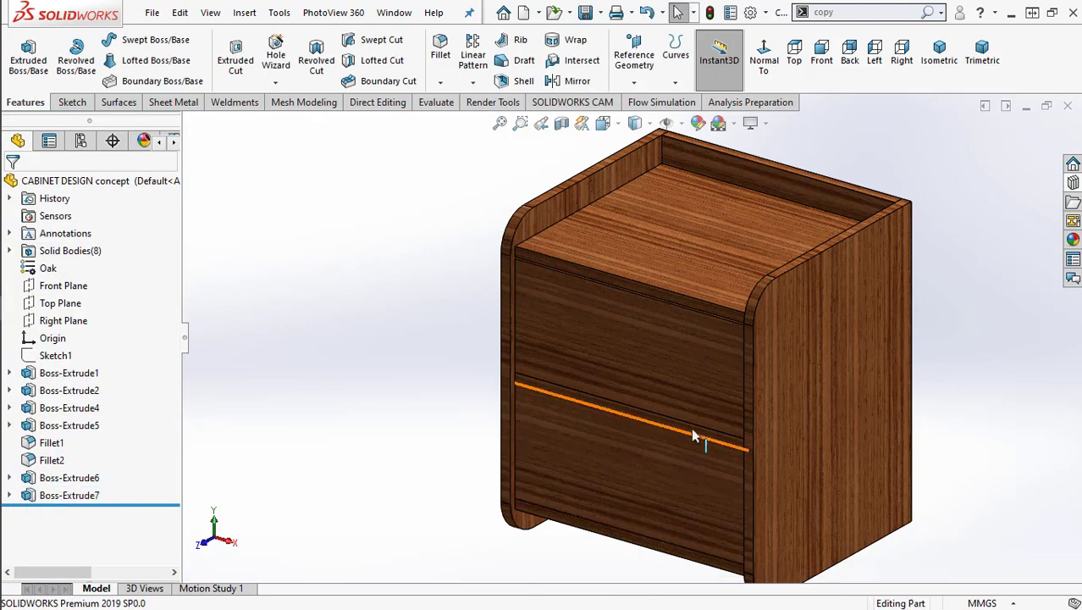
pyautogui.scroll(-4, 709, 433)
pyautogui.press('f')
pyautogui.moveTo(895, 471)
pyautogui.mouseDown(button='middle')
pyautogui.moveTo(967, 399)
pyautogui.moveTo(918, 453)
pyautogui.mouseUp(button='middle')
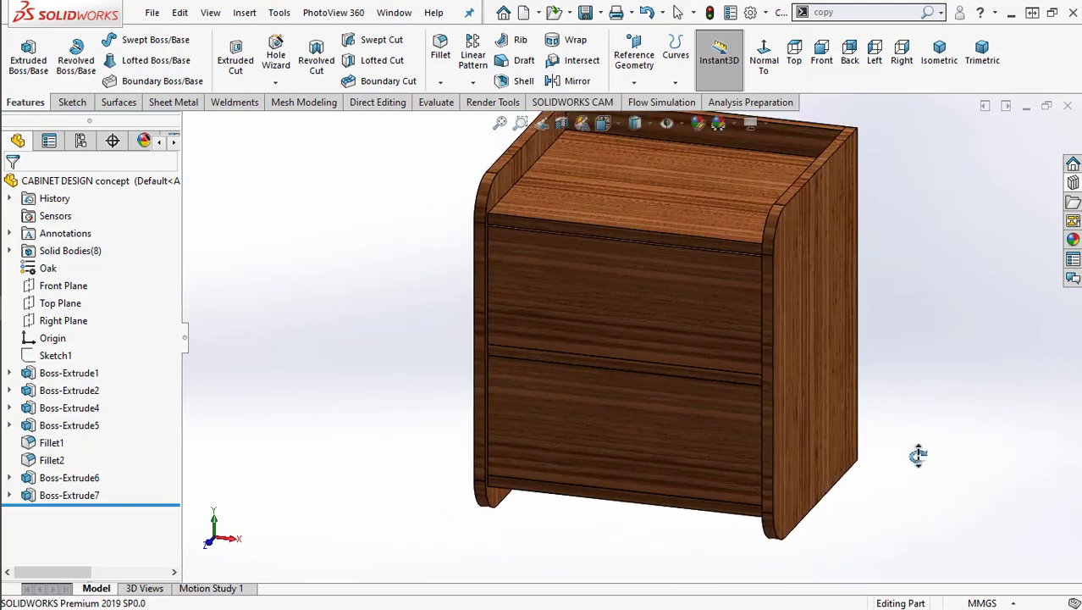
pyautogui.scroll(-3, 940, 363)
pyautogui.scroll(2, 940, 364)
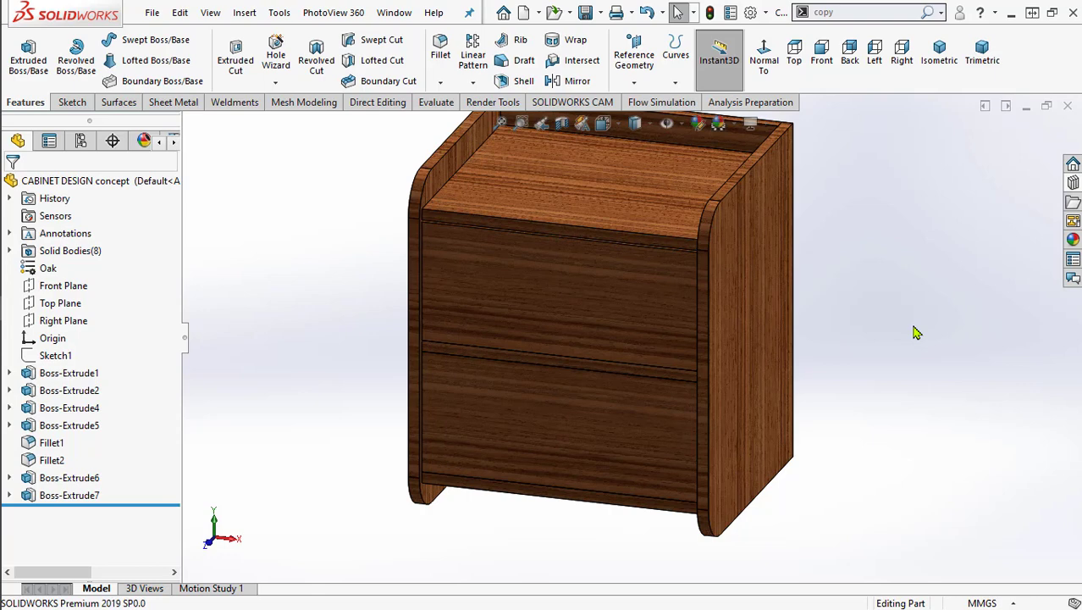
# Draw a small knob circle near the right side of a new sketch on the upper drawer front
pyautogui.click(627, 323)
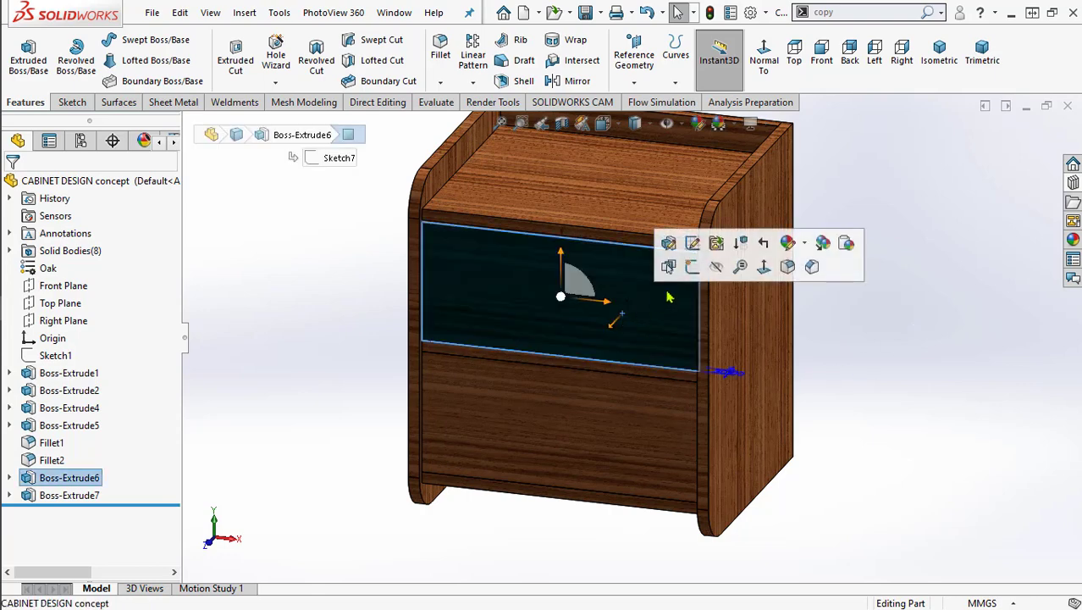
pyautogui.click(693, 266)
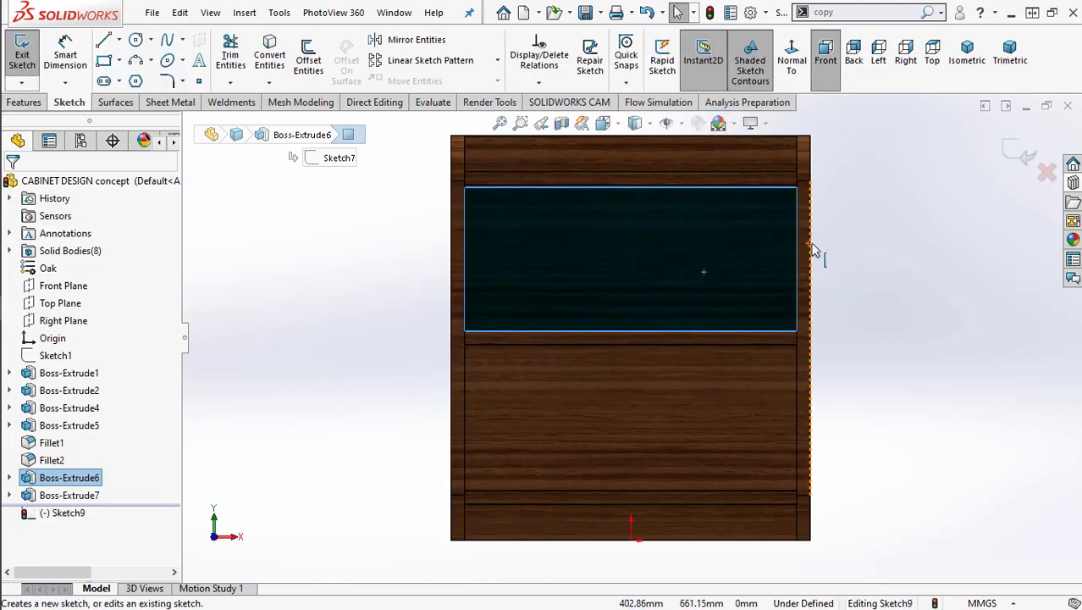
pyautogui.scroll(-3, 813, 249)
pyautogui.scroll(2, 648, 261)
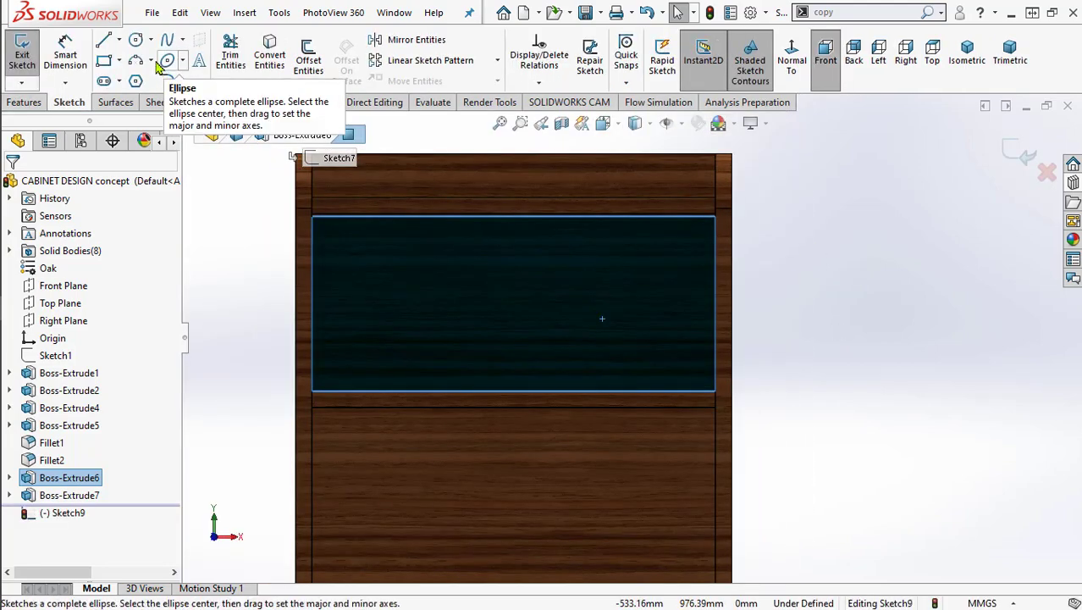
pyautogui.click(136, 40)
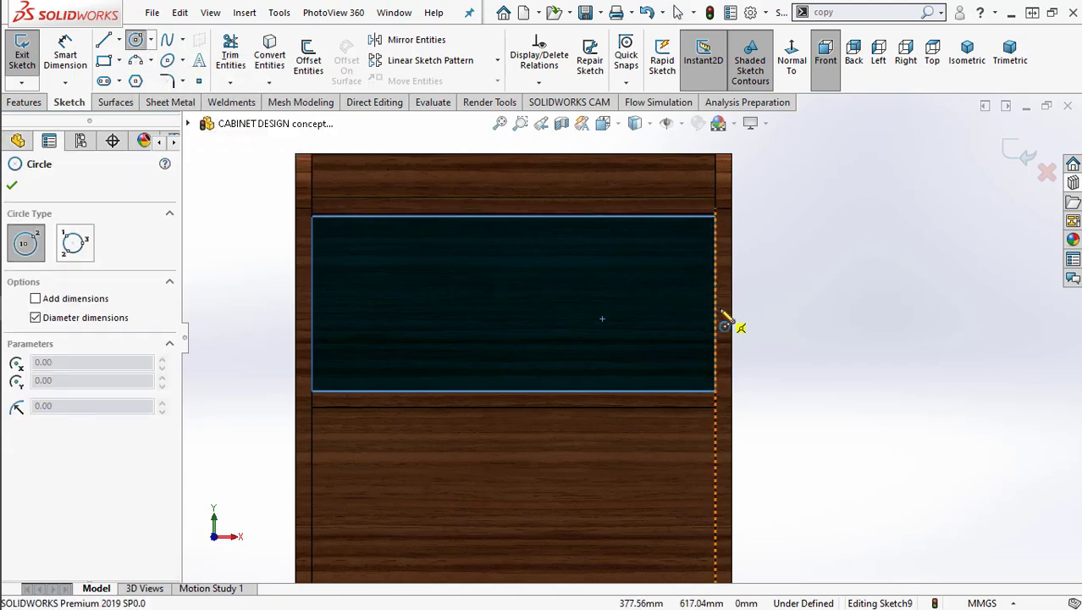
pyautogui.click(666, 301)
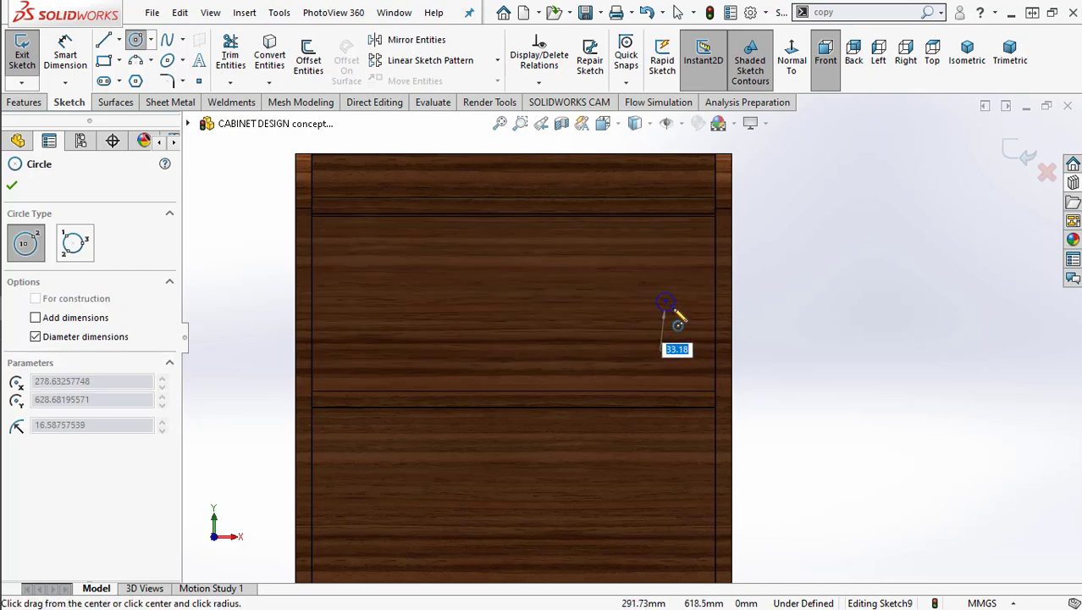
pyautogui.click(675, 313)
pyautogui.scroll(-3, 674, 313)
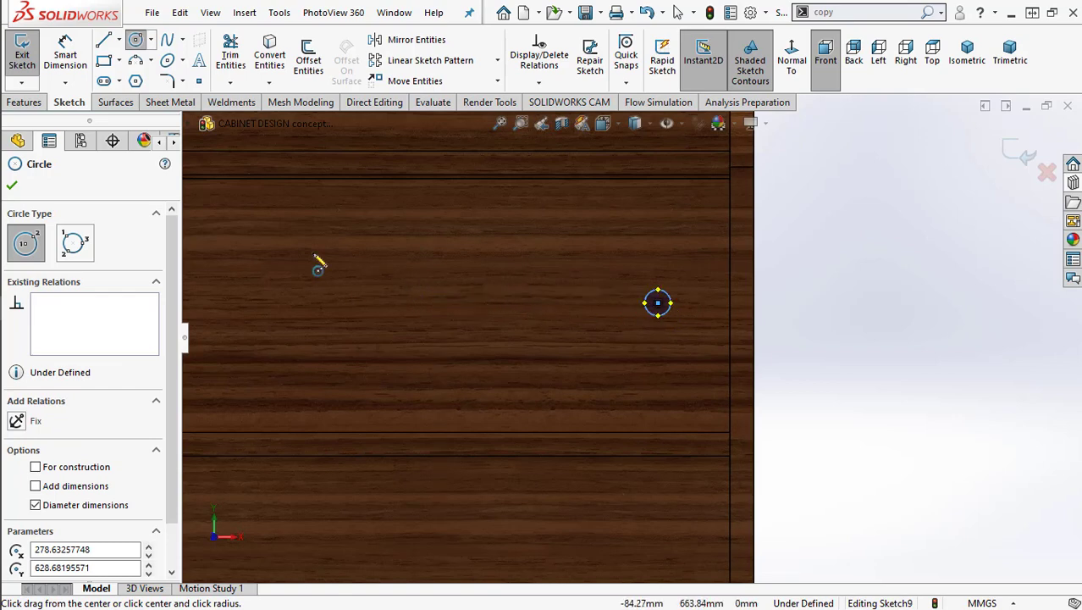
# Dimension the knob circle to a 20 mm diameter
pyautogui.click(65, 53)
pyautogui.scroll(-2, 654, 318)
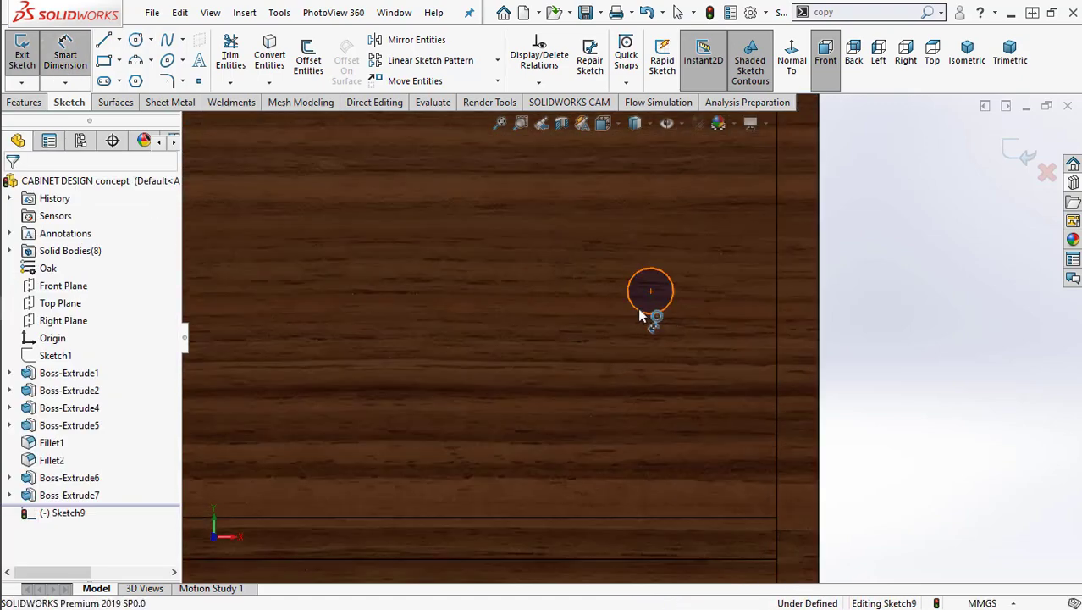
pyautogui.click(640, 310)
pyautogui.click(560, 299)
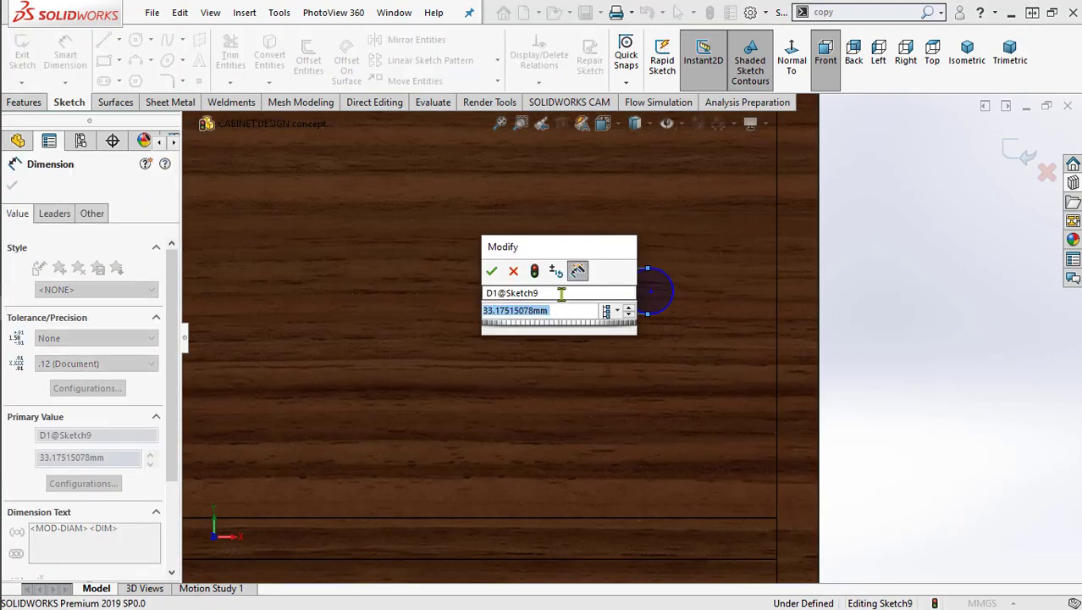
pyautogui.write('20')
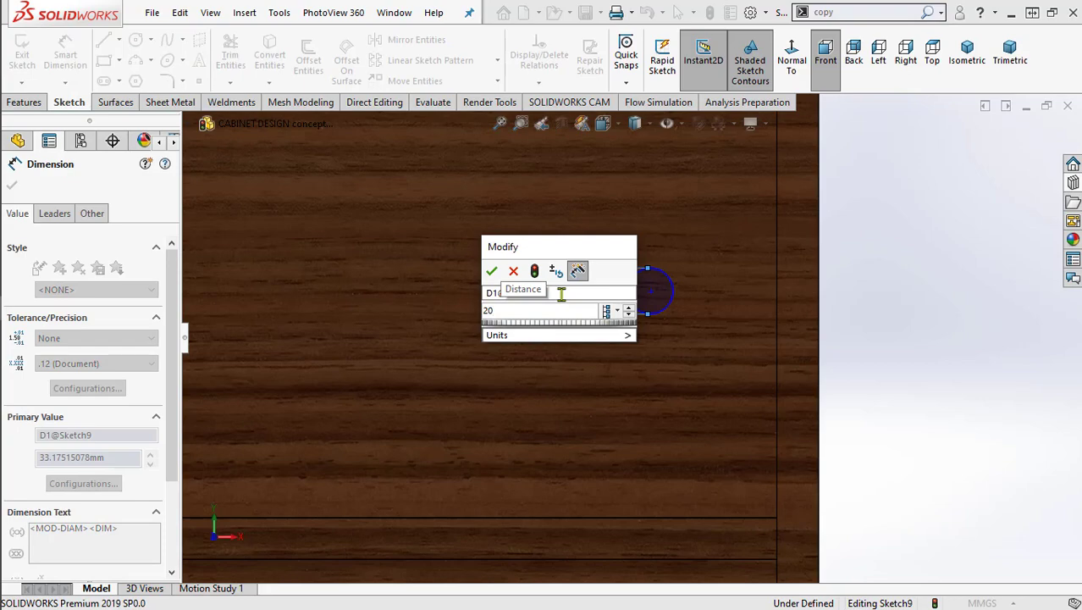
pyautogui.press('Return')
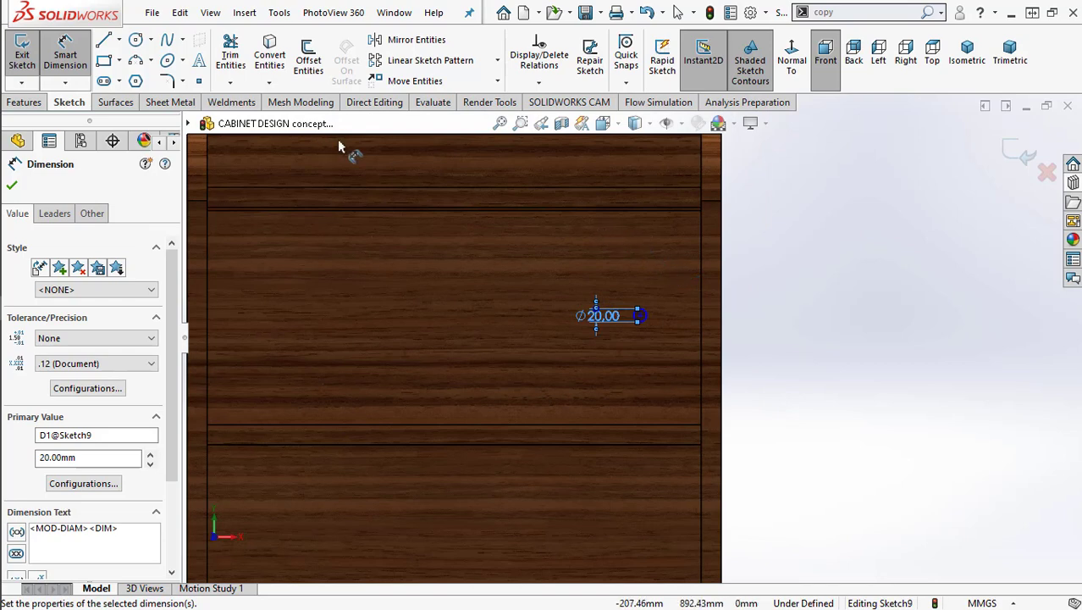
# Position the circle centre 100 mm from the side edge and 180 mm from the lower edge
pyautogui.click(641, 313)
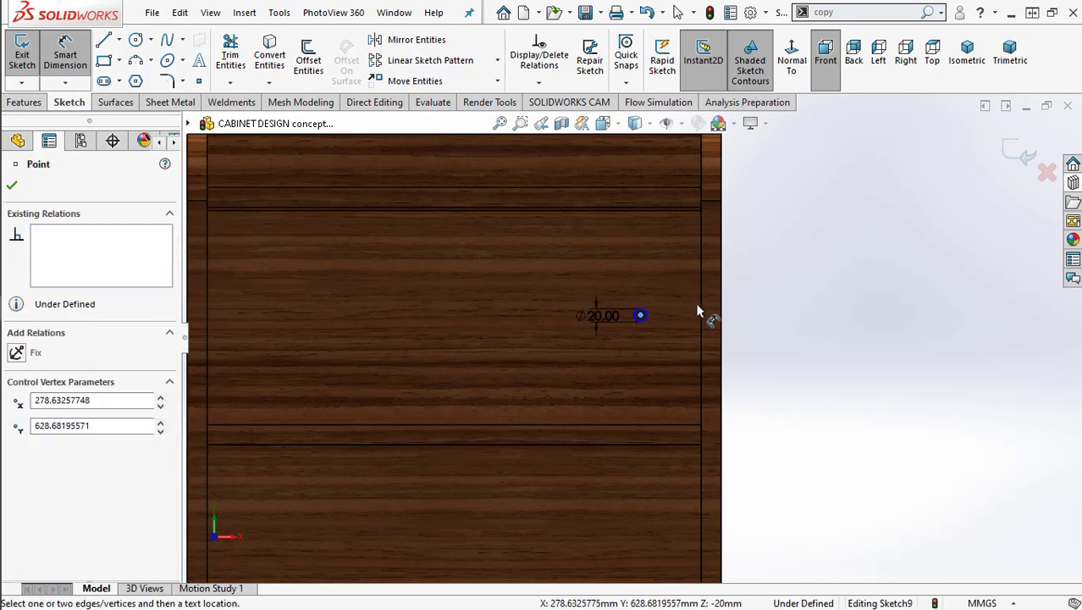
pyautogui.click(702, 313)
pyautogui.click(674, 276)
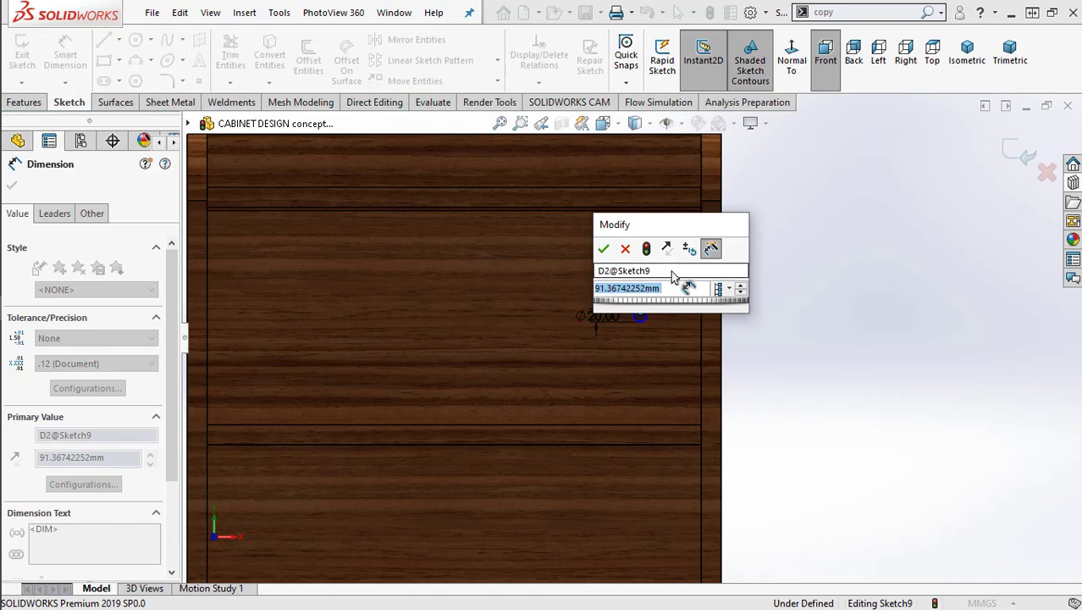
pyautogui.write('100')
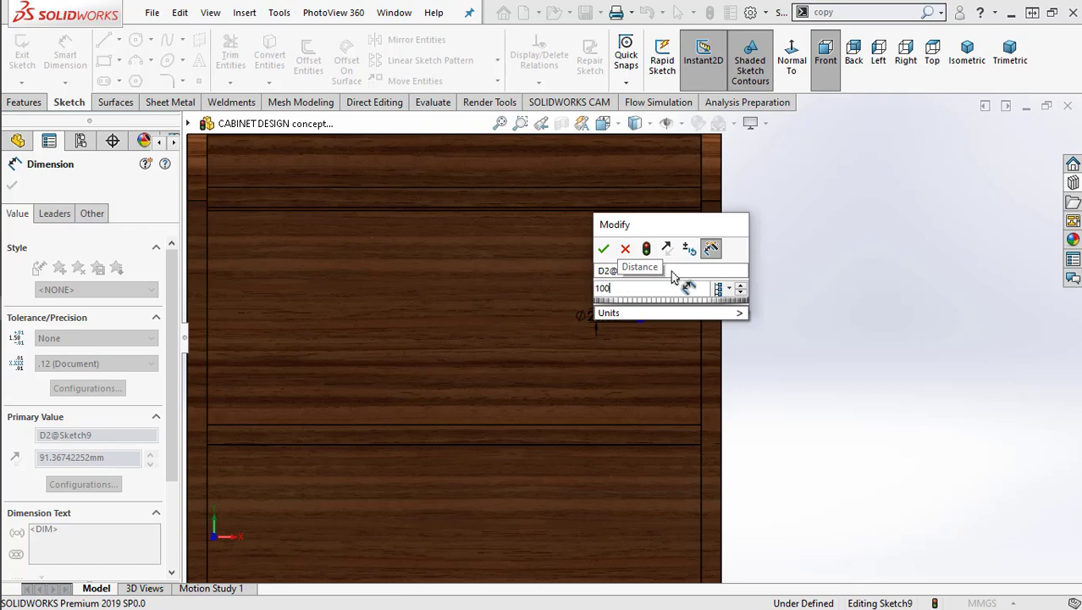
pyautogui.click(603, 248)
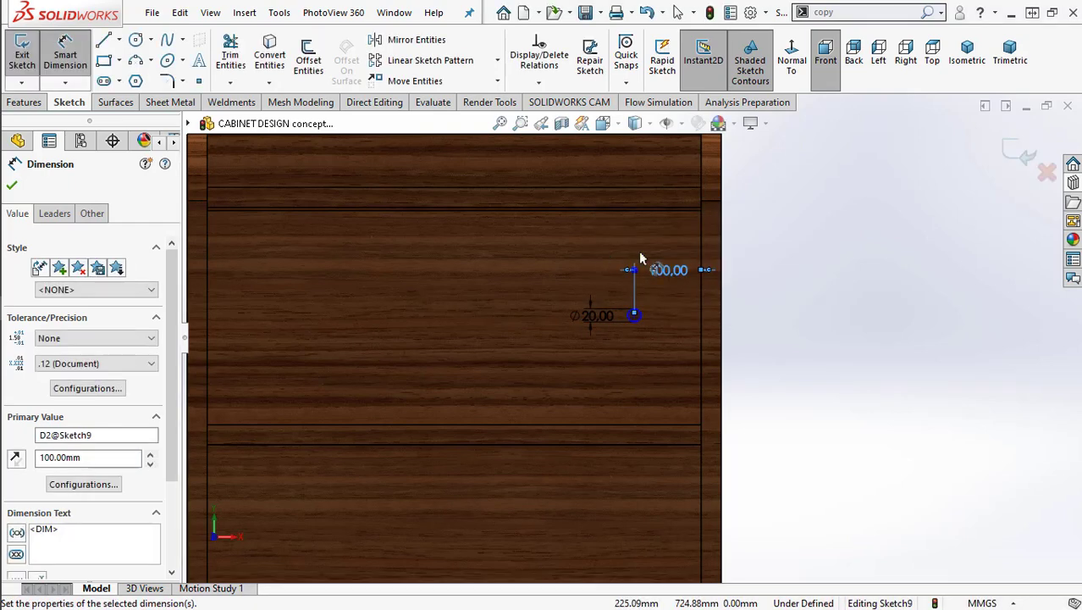
pyautogui.scroll(-2, 692, 258)
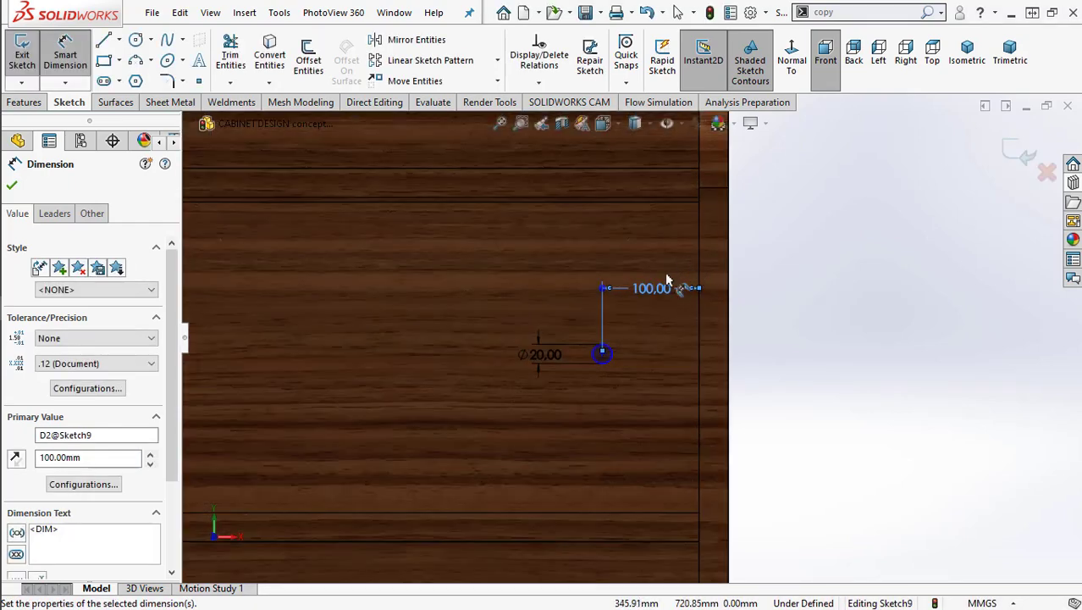
pyautogui.click(622, 359)
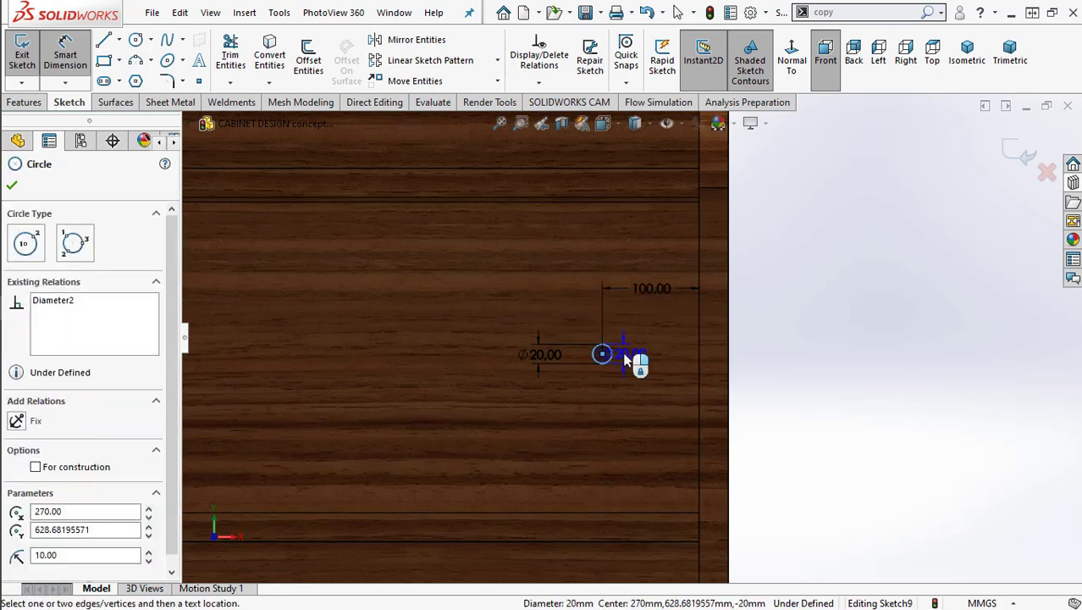
pyautogui.click(601, 512)
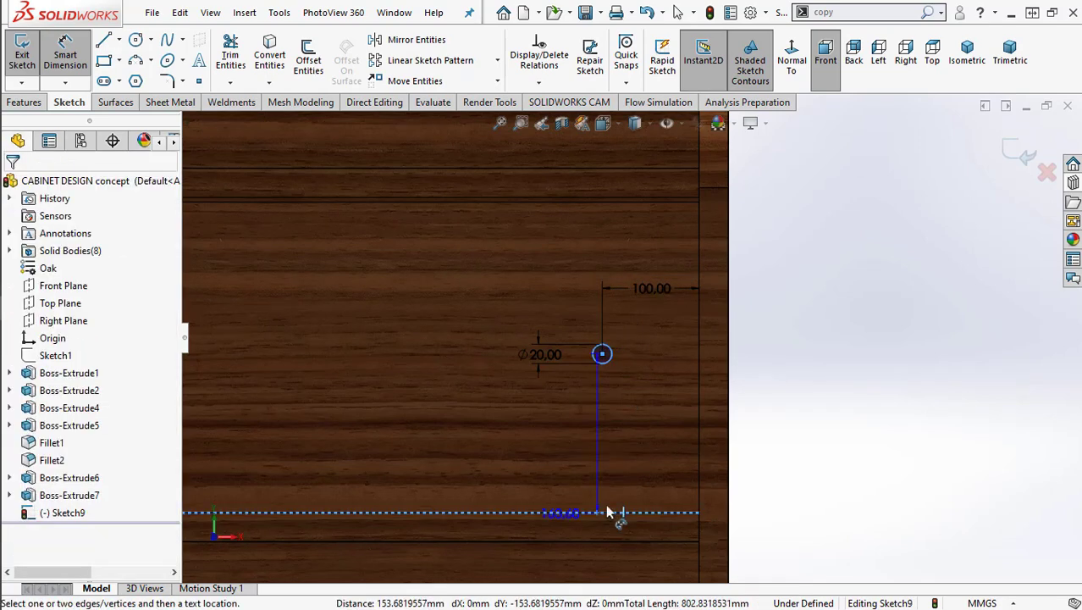
pyautogui.click(765, 438)
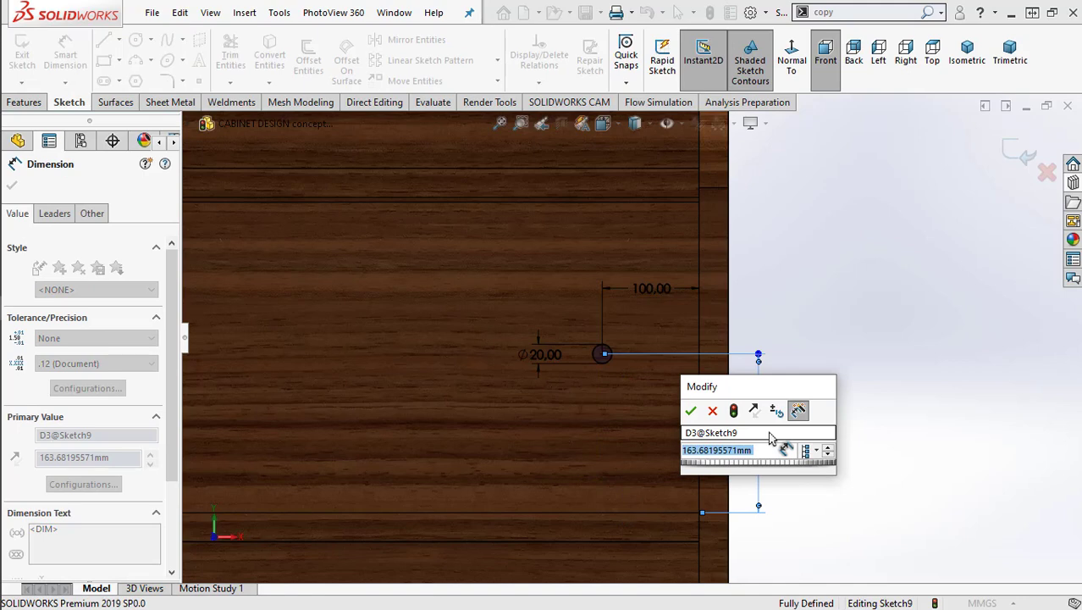
pyautogui.write('180')
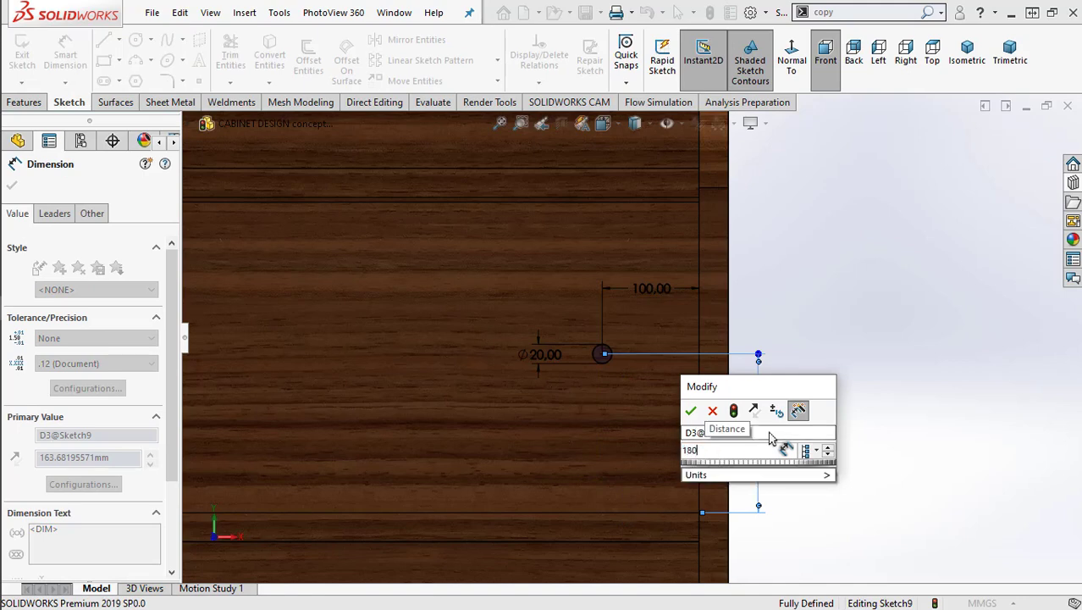
pyautogui.press('Return')
pyautogui.press('f')
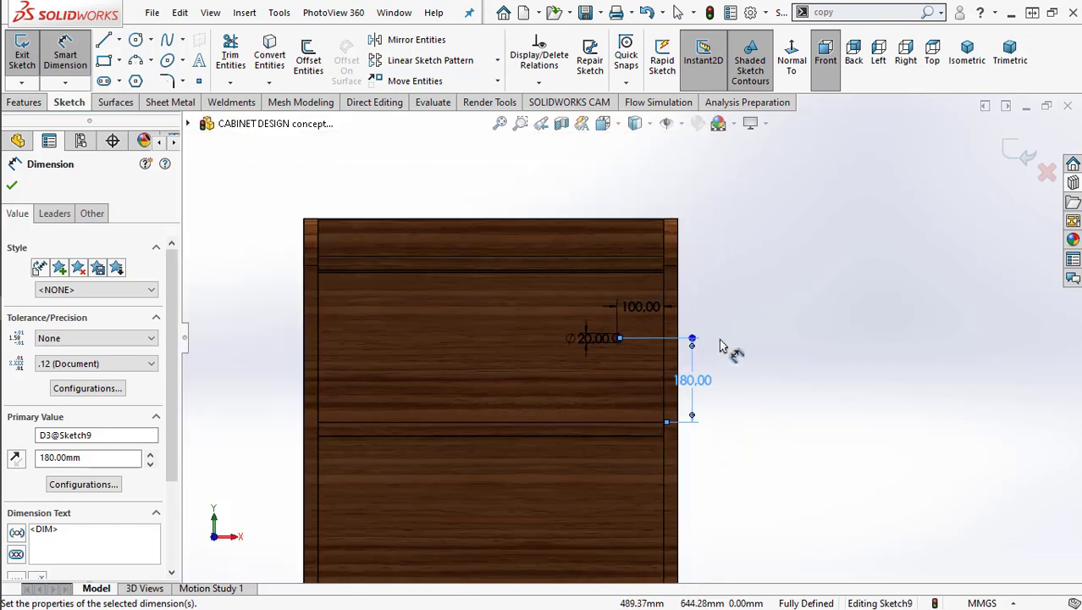
# Extrude the Ø20 circle 25 mm as a separate peg body with Merge result off
pyautogui.click(24, 102)
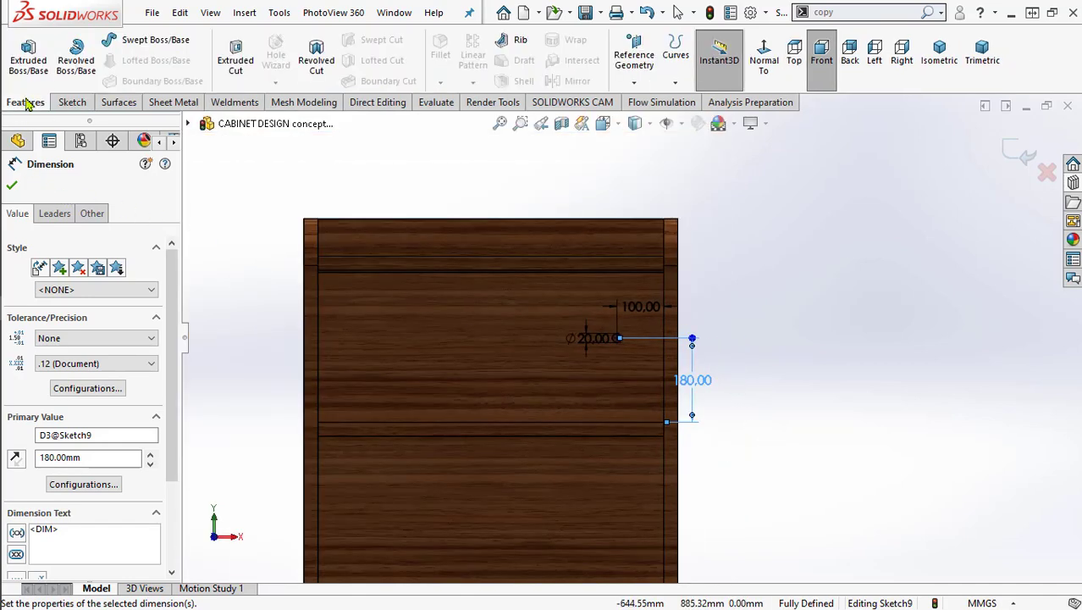
pyautogui.click(28, 55)
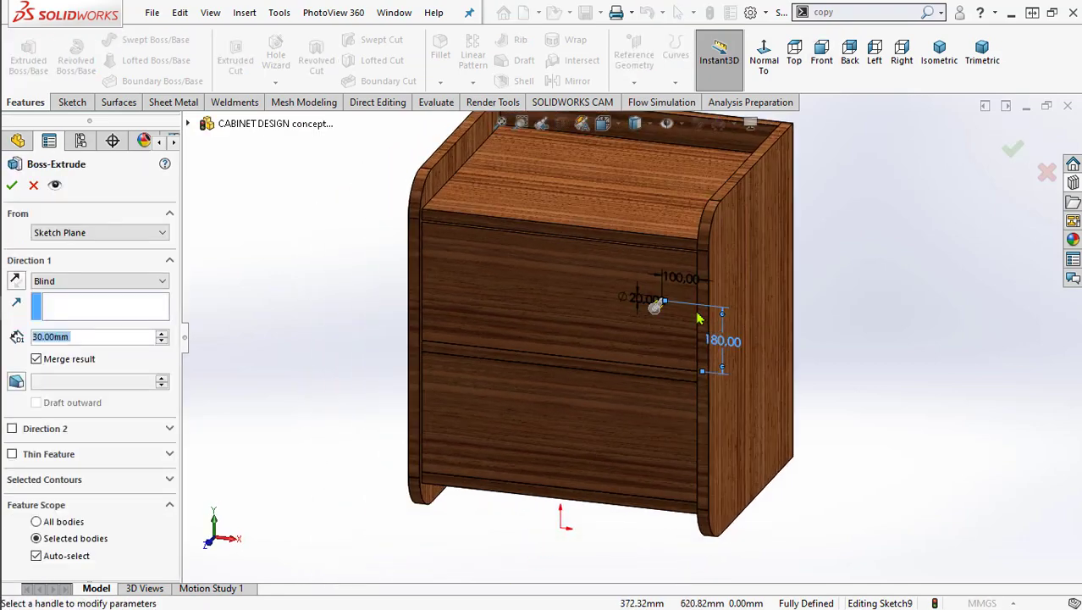
pyautogui.scroll(-2, 698, 319)
pyautogui.scroll(-2, 698, 312)
pyautogui.moveTo(655, 336)
pyautogui.mouseDown(button='middle')
pyautogui.moveTo(580, 333)
pyautogui.moveTo(549, 353)
pyautogui.mouseUp(button='middle')
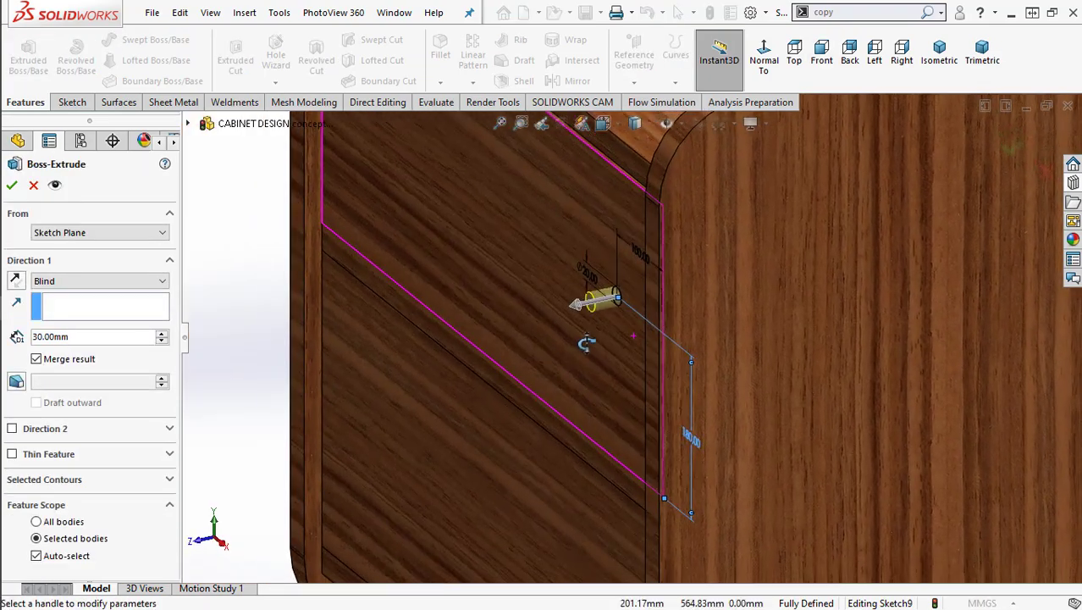
pyautogui.doubleClick(86, 336)
pyautogui.moveTo(86, 336); pyautogui.dragTo(2, 358)
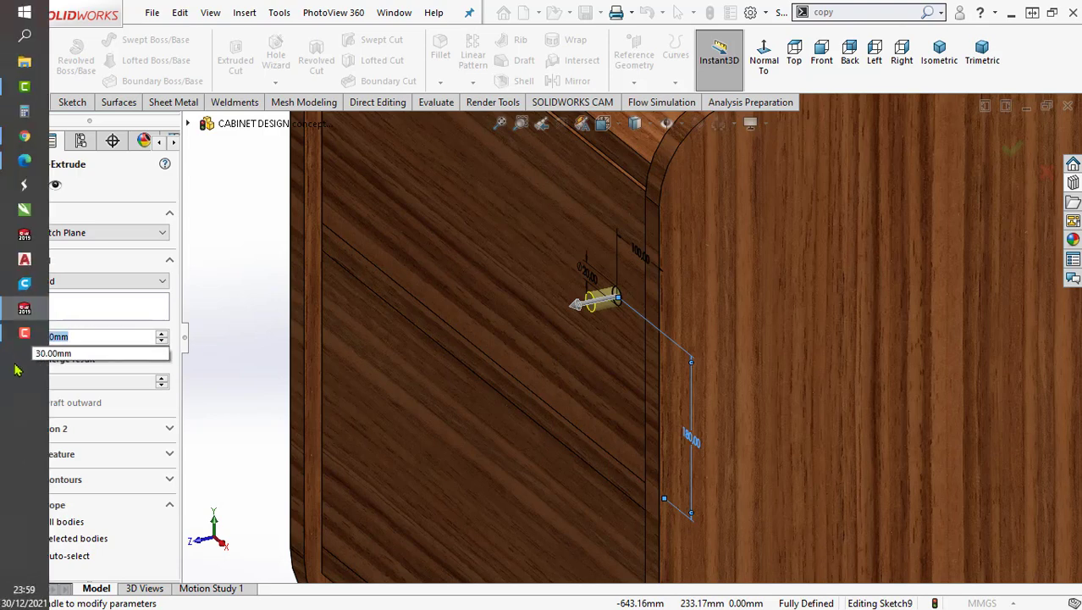
pyautogui.write('25')
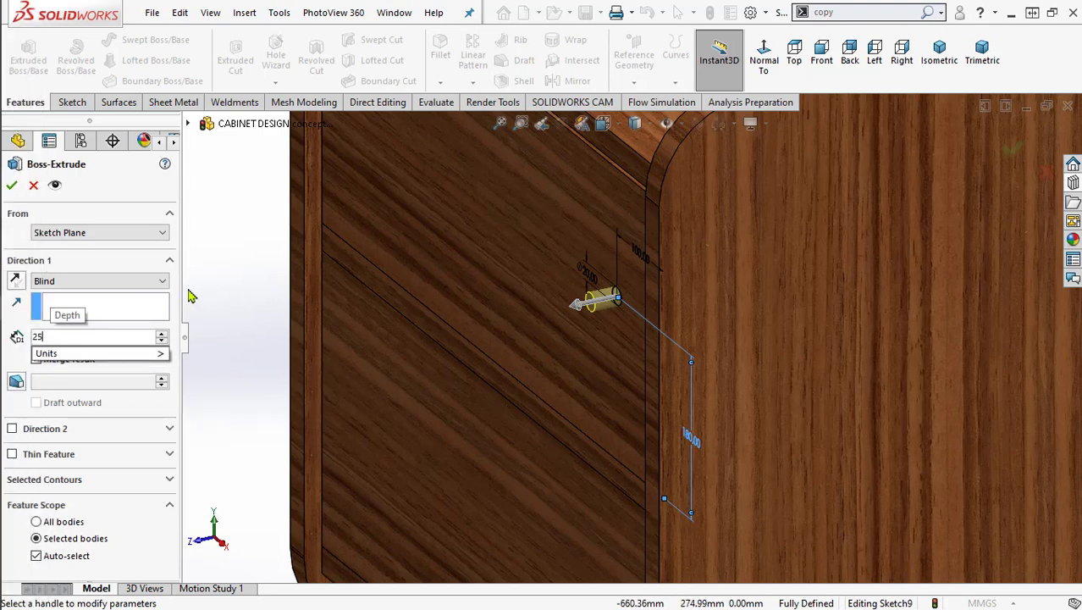
pyautogui.press('Return')
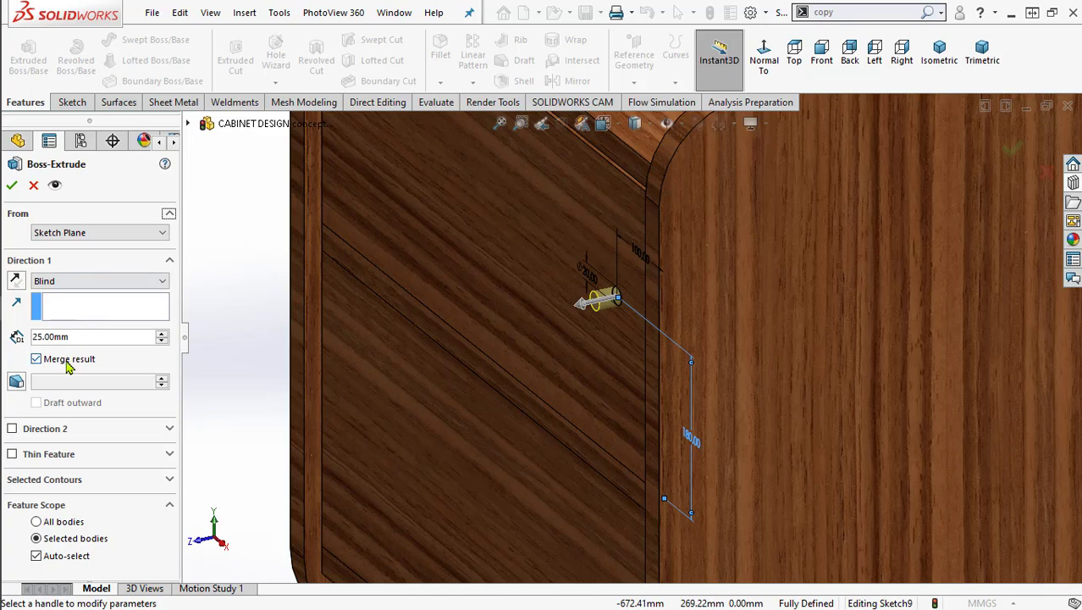
pyautogui.click(67, 359)
pyautogui.click(12, 188)
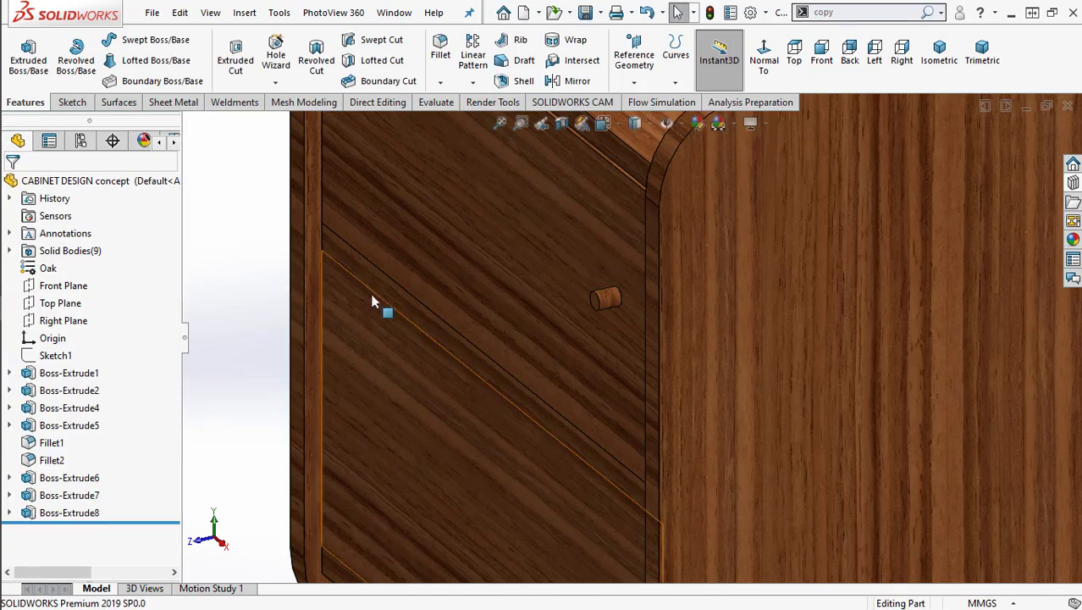
pyautogui.scroll(-2, 599, 315)
pyautogui.scroll(-2, 599, 322)
# Start a sketch on the peg's end face and draw a circle centred on it
pyautogui.scroll(-2, 608, 322)
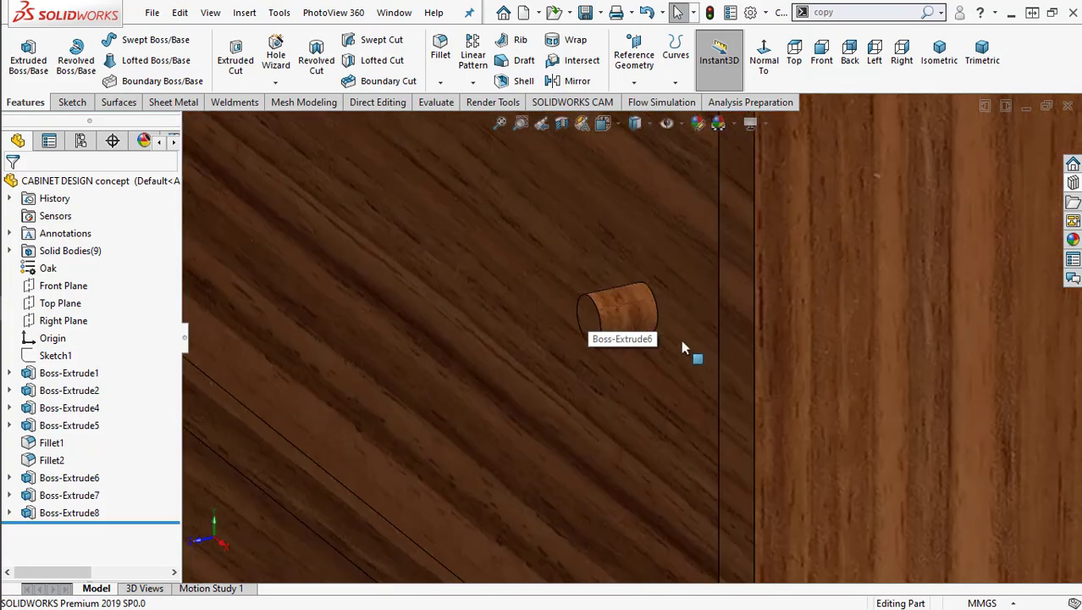
pyautogui.click(625, 317)
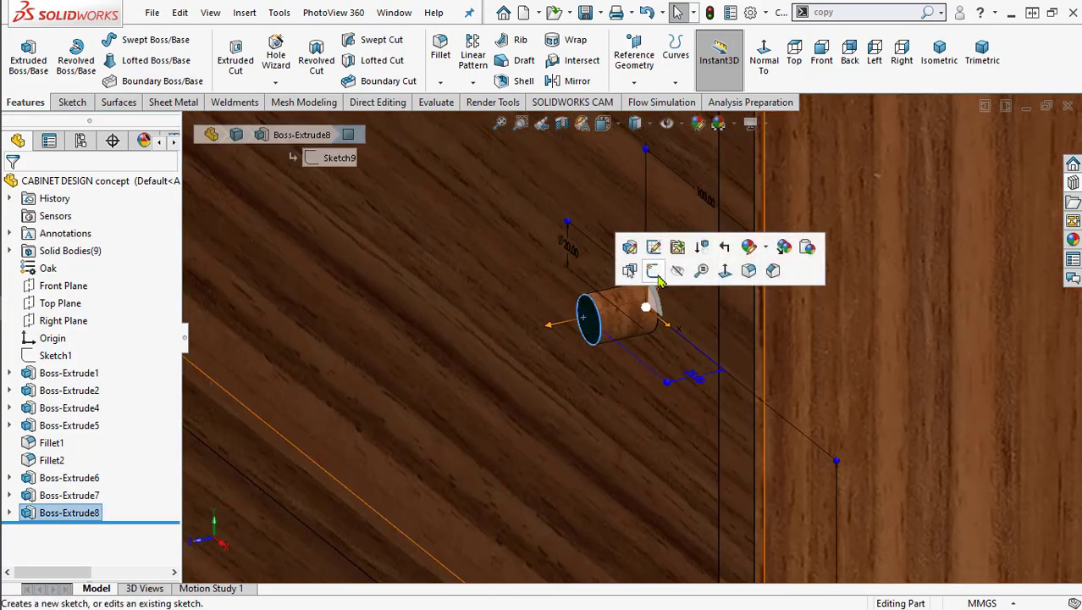
pyautogui.click(657, 276)
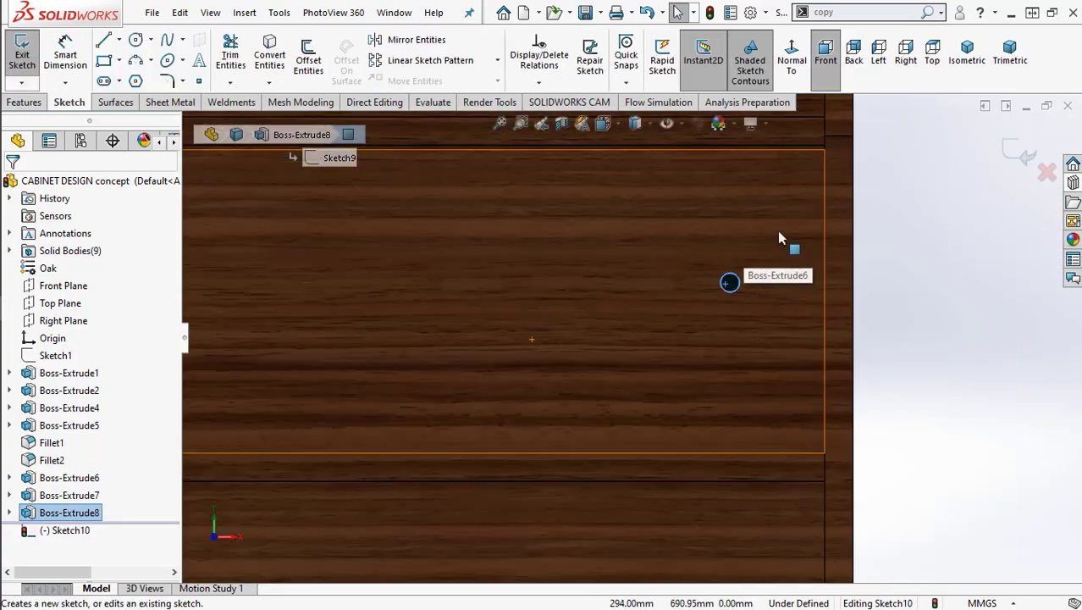
pyautogui.click(136, 42)
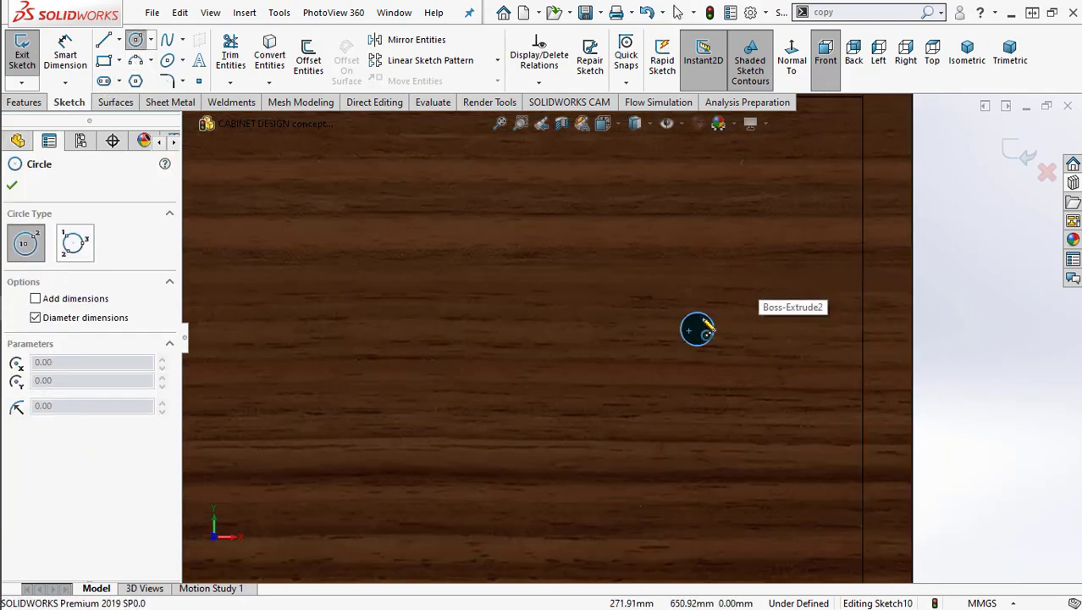
pyautogui.click(679, 334)
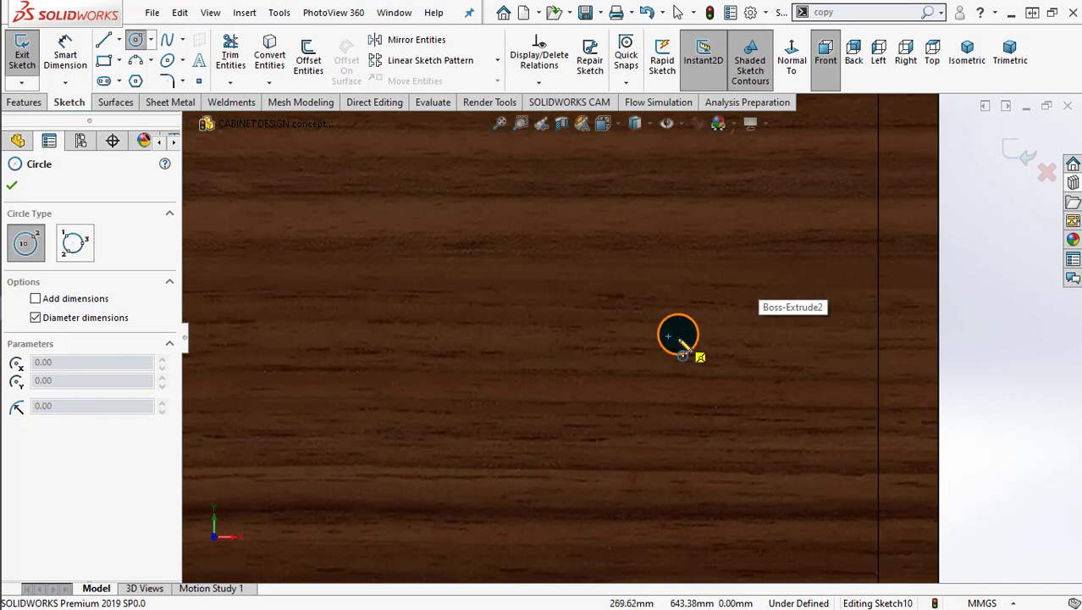
pyautogui.click(715, 372)
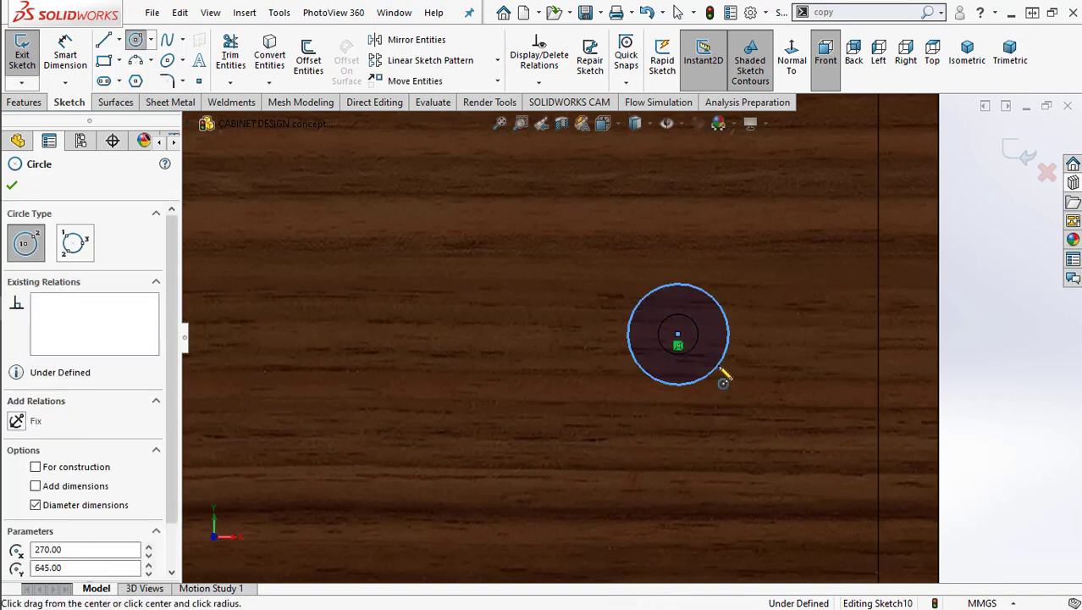
# Dimension the circle's diameter to 50 mm
pyautogui.click(65, 52)
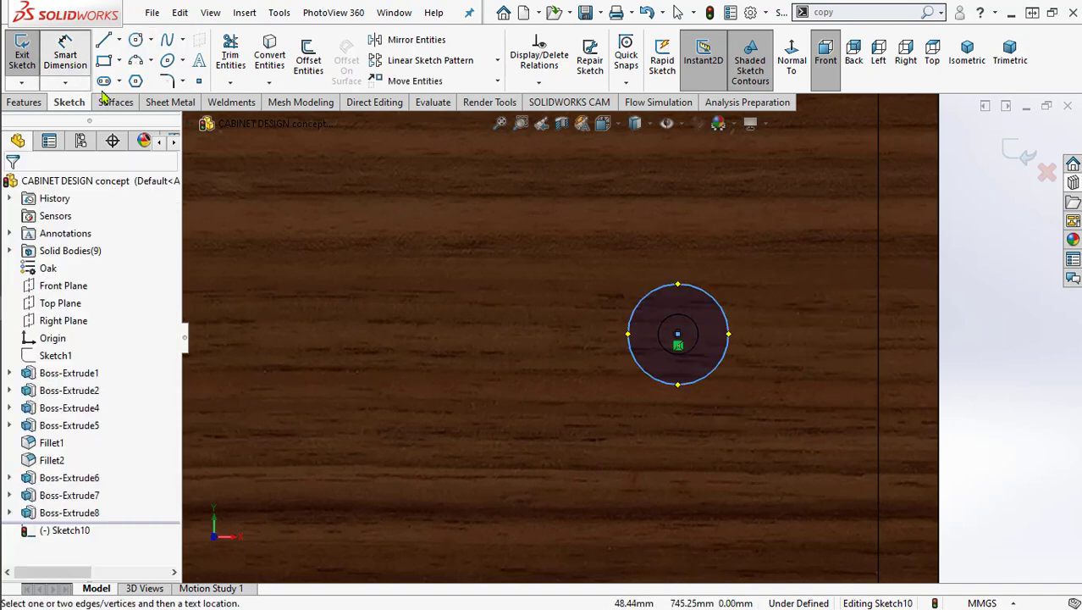
pyautogui.click(631, 324)
pyautogui.click(540, 335)
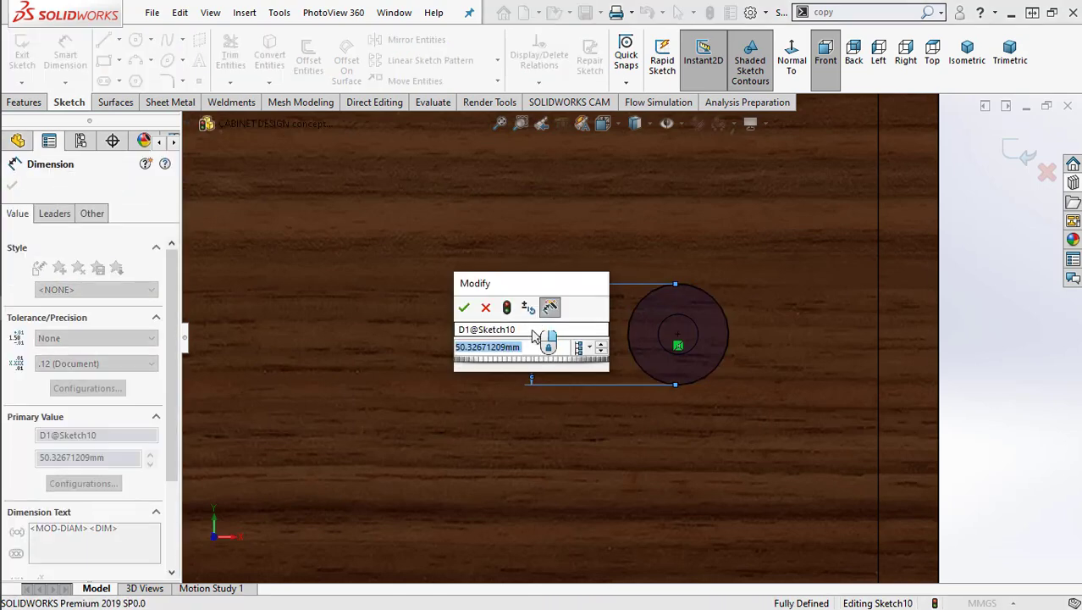
pyautogui.write('30')
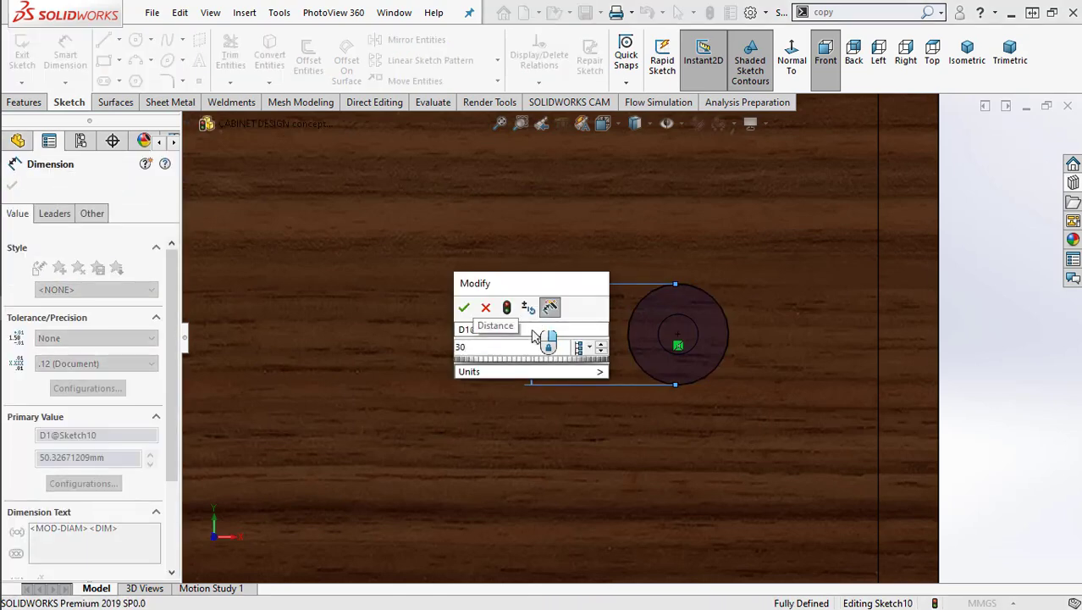
pyautogui.click(464, 308)
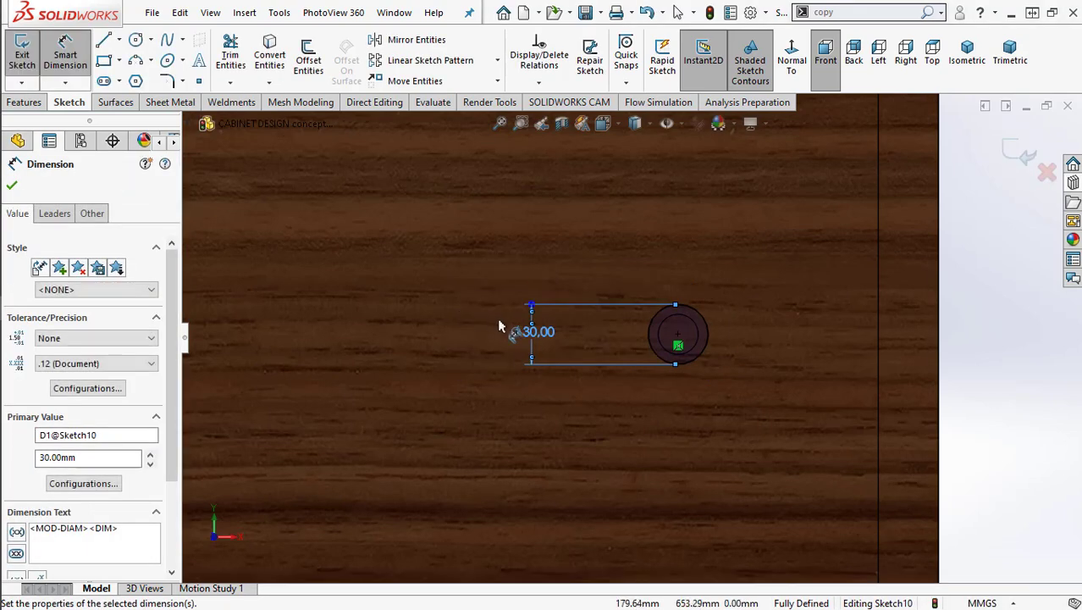
pyautogui.doubleClick(536, 335)
pyautogui.write('50')
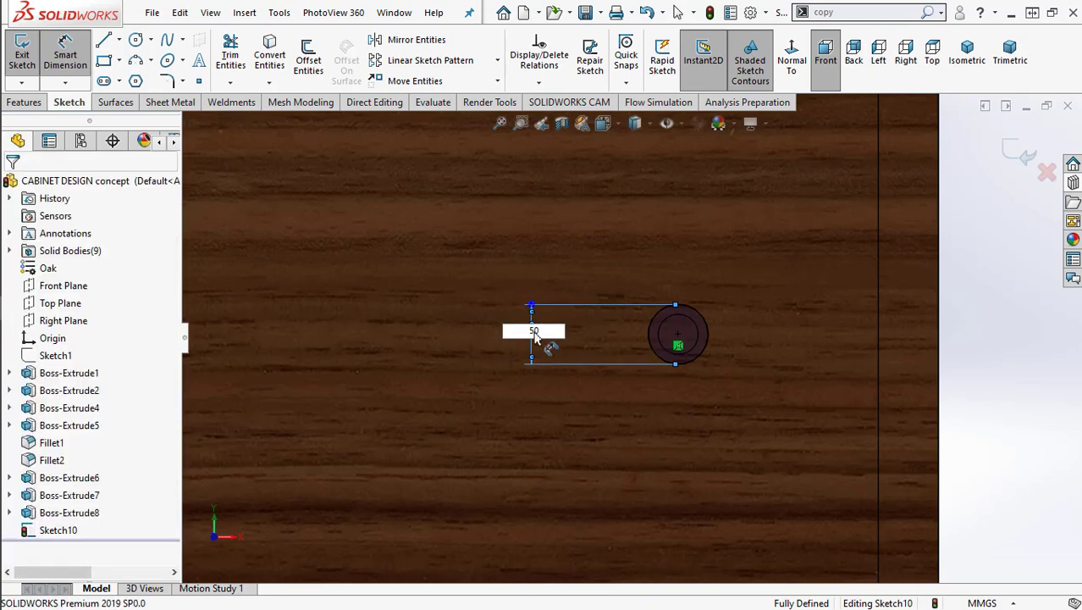
pyautogui.press('Return')
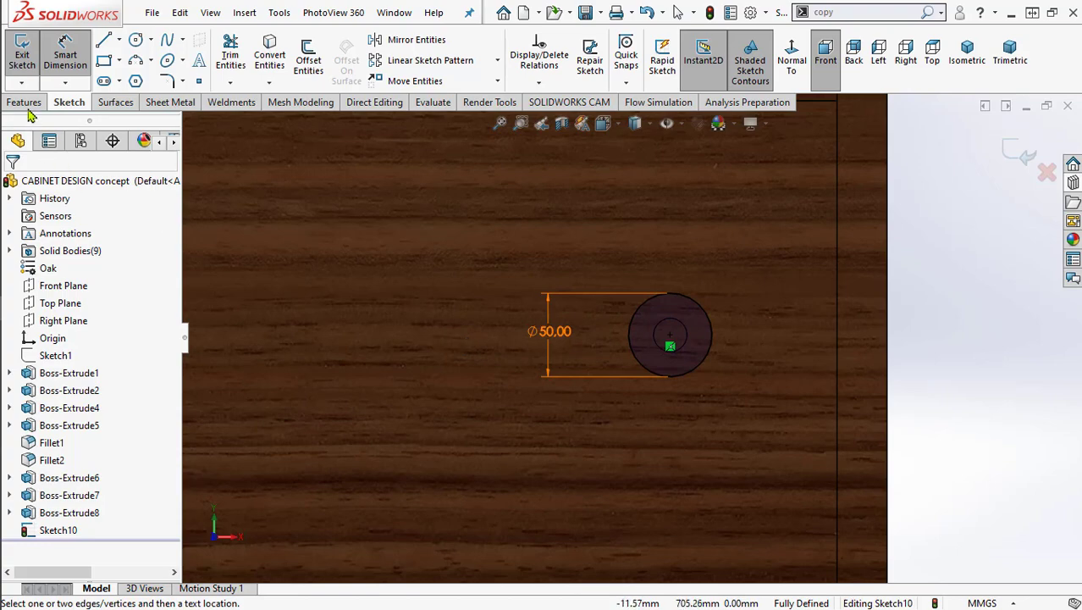
pyautogui.click(25, 103)
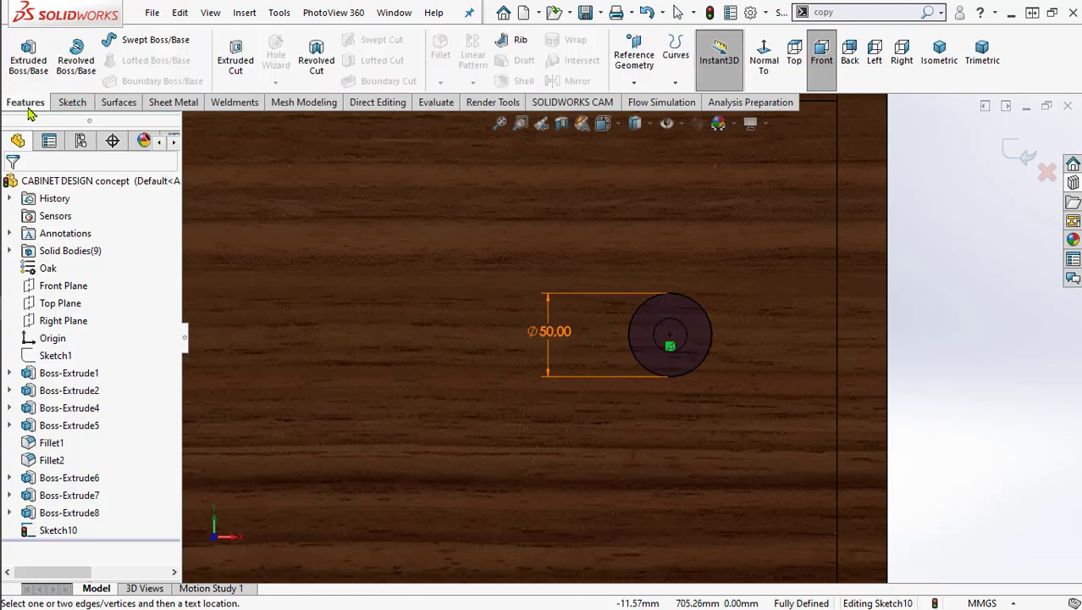
# Extrude the Ø50 circle 20 mm, merged with the peg, to form the knob head
pyautogui.click(27, 59)
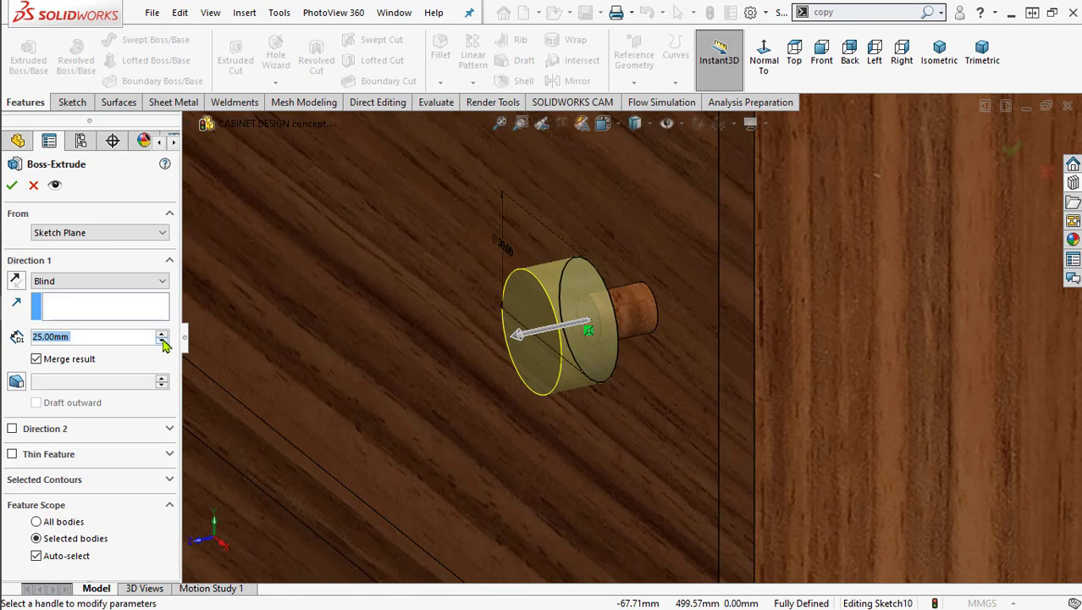
pyautogui.write('20')
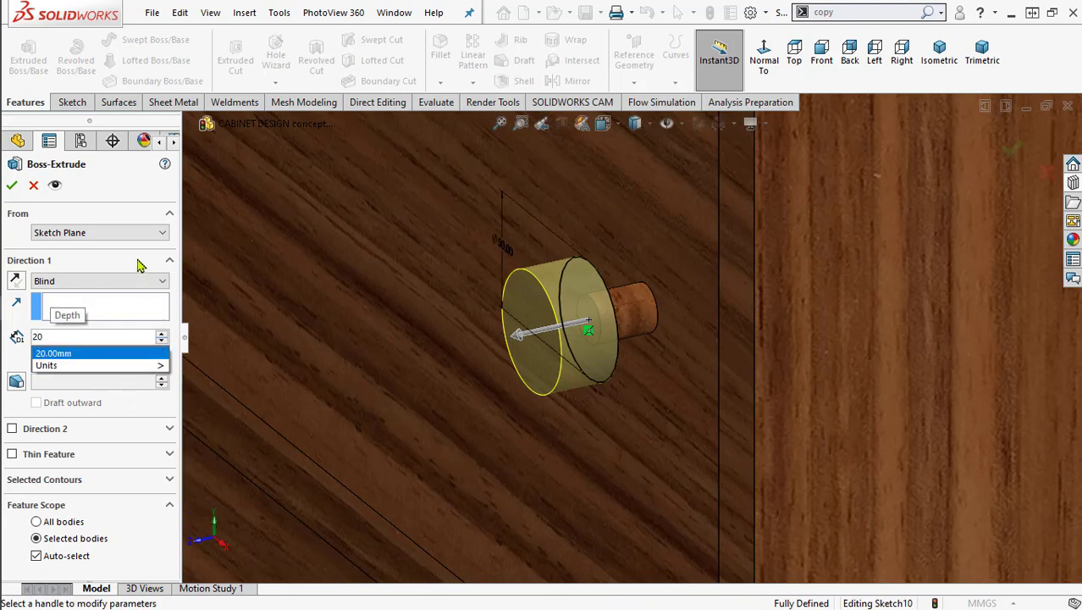
pyautogui.press('Return')
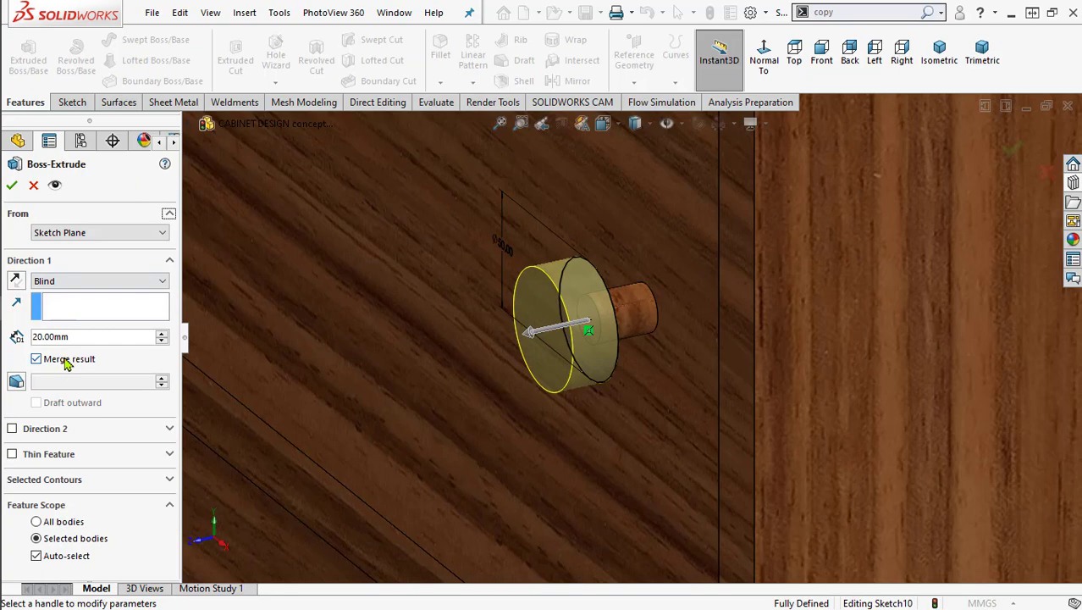
pyautogui.click(12, 188)
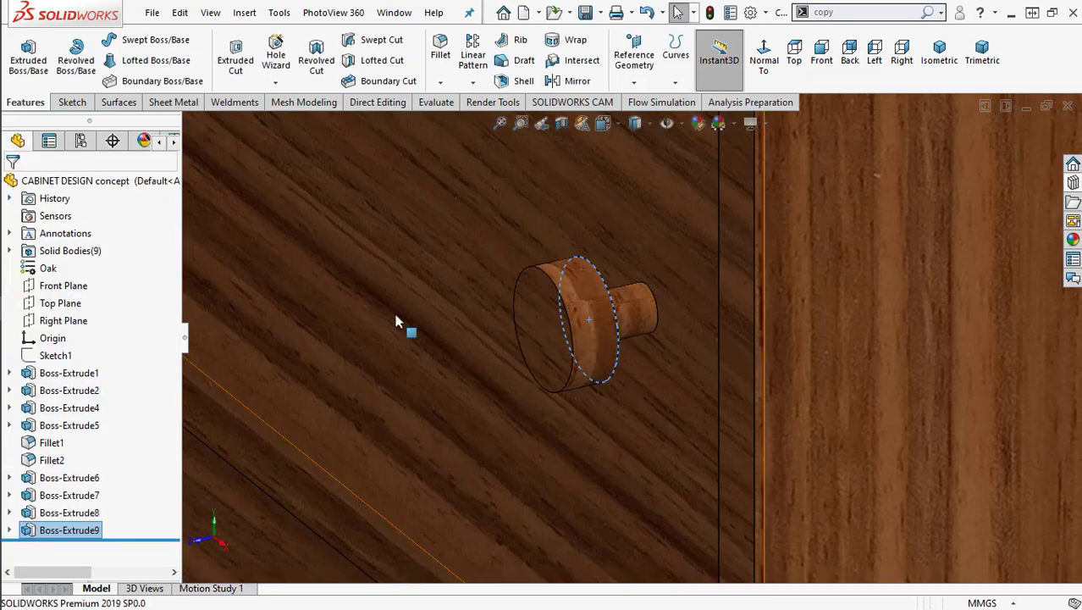
pyautogui.scroll(2, 519, 355)
pyautogui.scroll(3, 519, 355)
pyautogui.scroll(3, 519, 355)
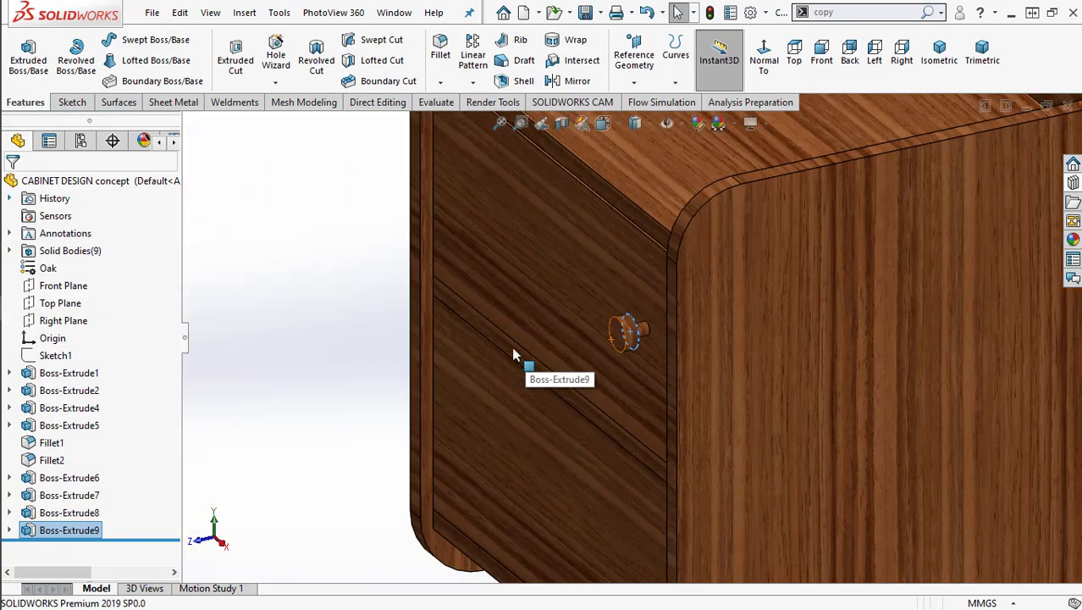
pyautogui.moveTo(322, 320)
pyautogui.mouseDown(button='middle')
pyautogui.moveTo(892, 382)
pyautogui.moveTo(737, 382)
pyautogui.moveTo(616, 405)
pyautogui.mouseUp(button='middle')
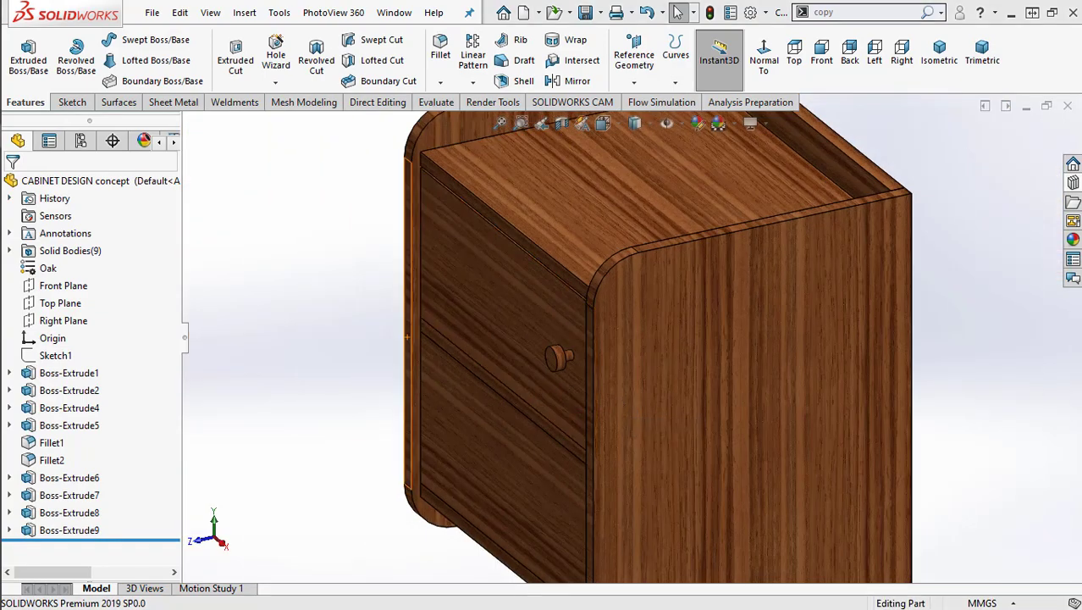
pyautogui.keyDown('ctrl'); pyautogui.moveTo(372, 345); pyautogui.dragTo(427, 320, button='middle'); pyautogui.keyUp('ctrl')
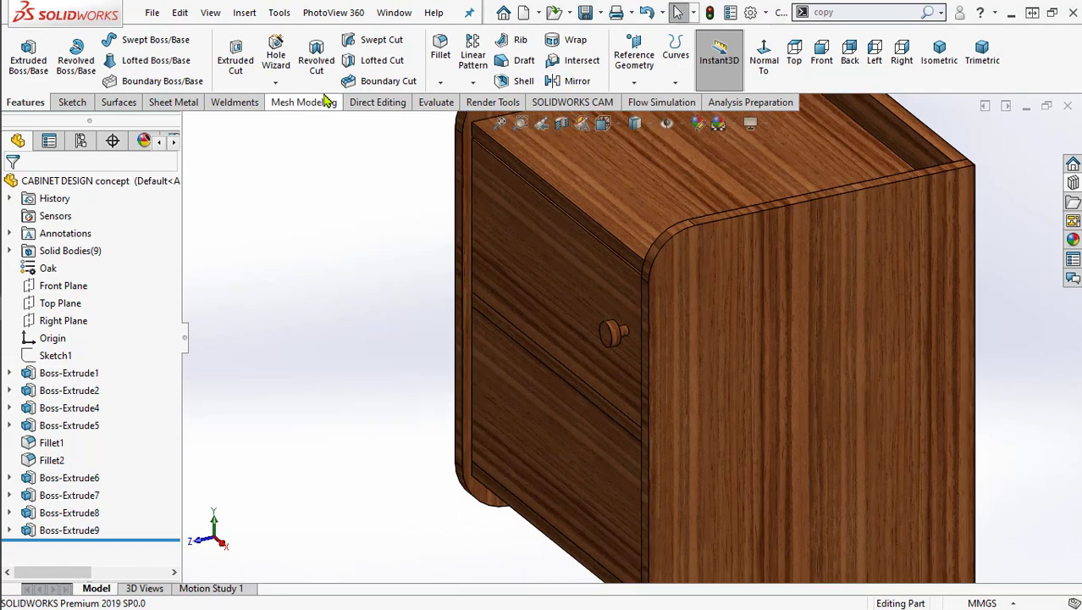
# Round the knob head's outer edge with a 15 mm fillet (Fillet3), then orbit to inspect it
pyautogui.click(439, 49)
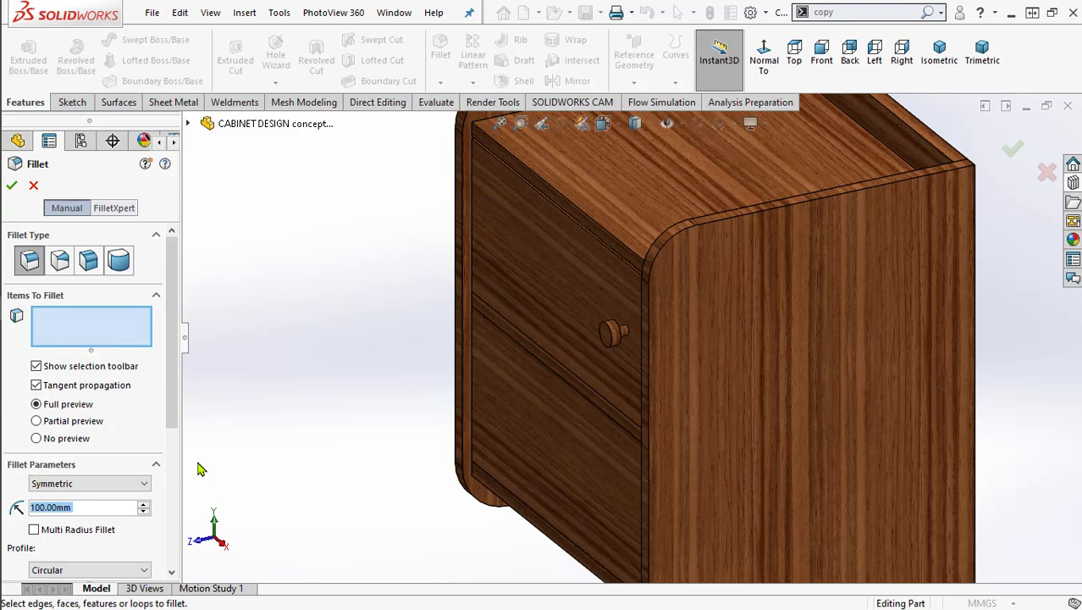
pyautogui.write('15')
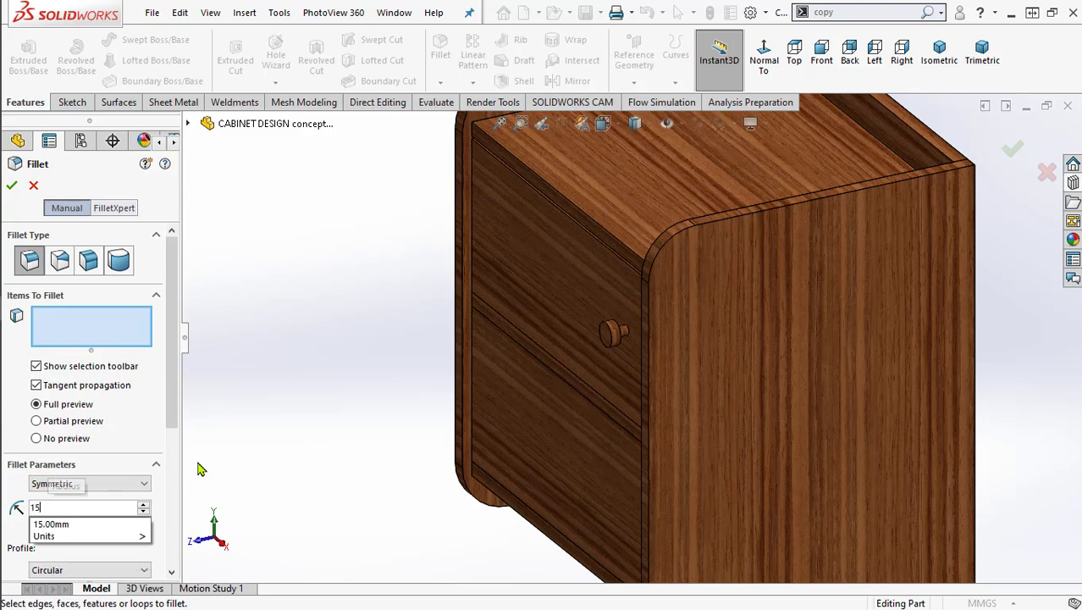
pyautogui.click(608, 333)
pyautogui.scroll(-3, 612, 334)
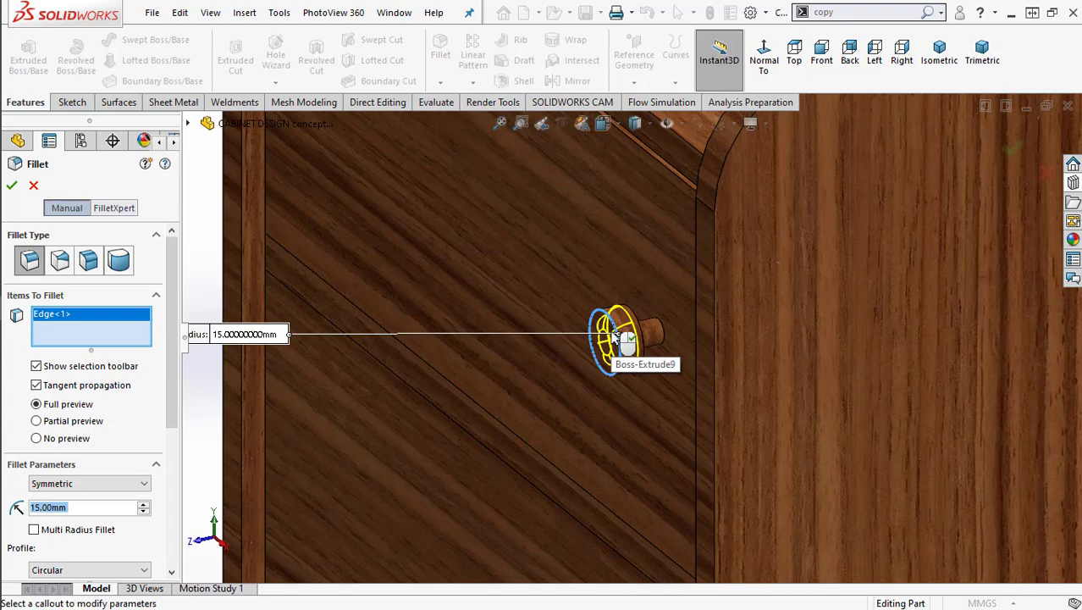
pyautogui.click(12, 186)
pyautogui.scroll(-2, 665, 351)
pyautogui.scroll(-2, 643, 347)
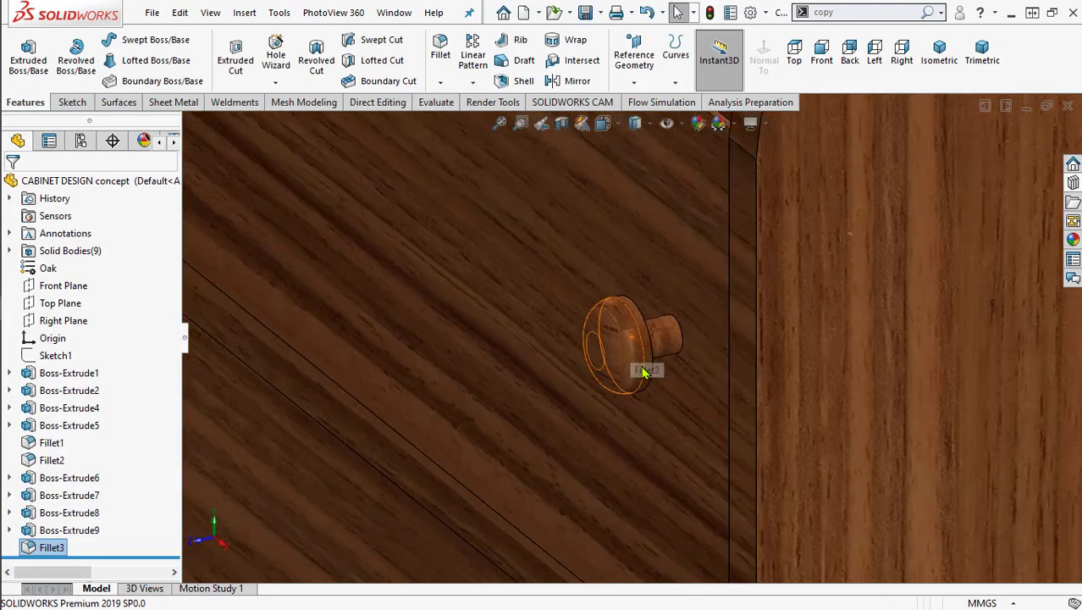
pyautogui.moveTo(643, 373)
pyautogui.mouseDown(button='middle')
pyautogui.moveTo(635, 404)
pyautogui.moveTo(609, 380)
pyautogui.moveTo(677, 395)
pyautogui.mouseUp(button='middle')
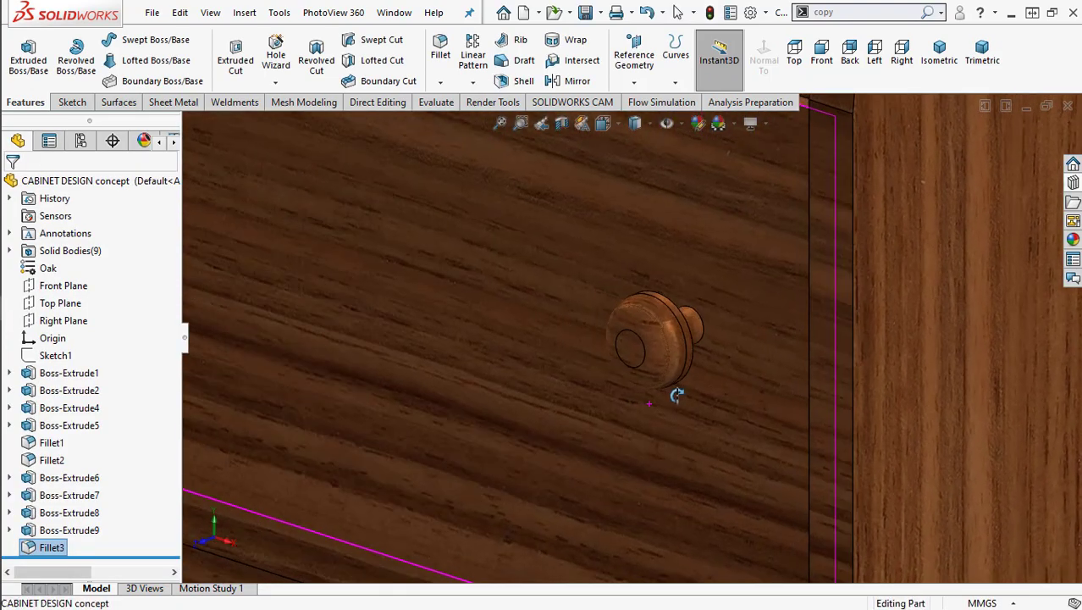
pyautogui.scroll(1, 676, 400)
pyautogui.scroll(4, 676, 400)
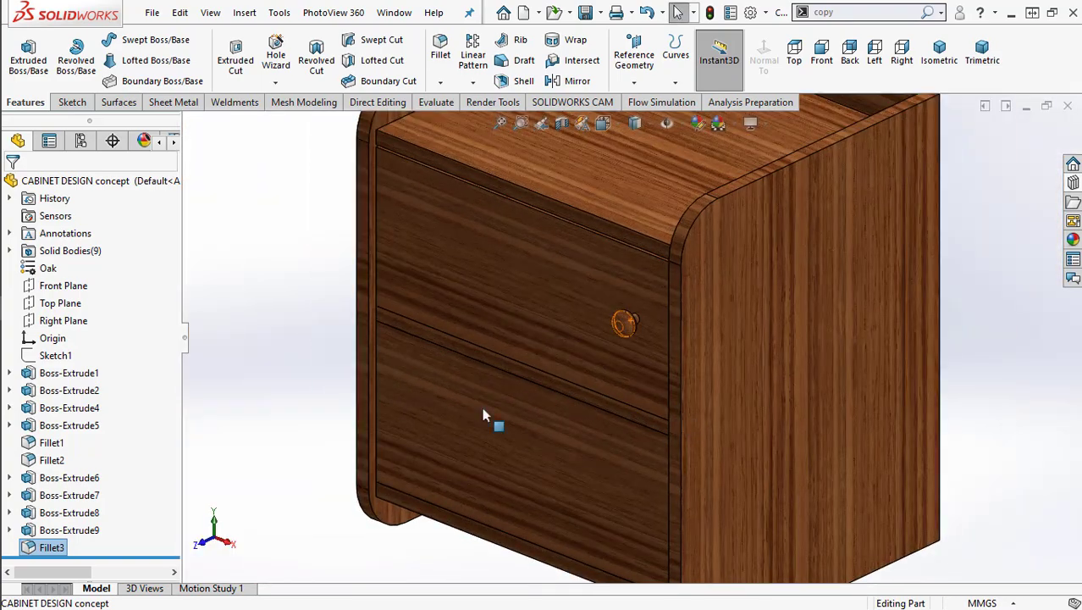
pyautogui.click(310, 360)
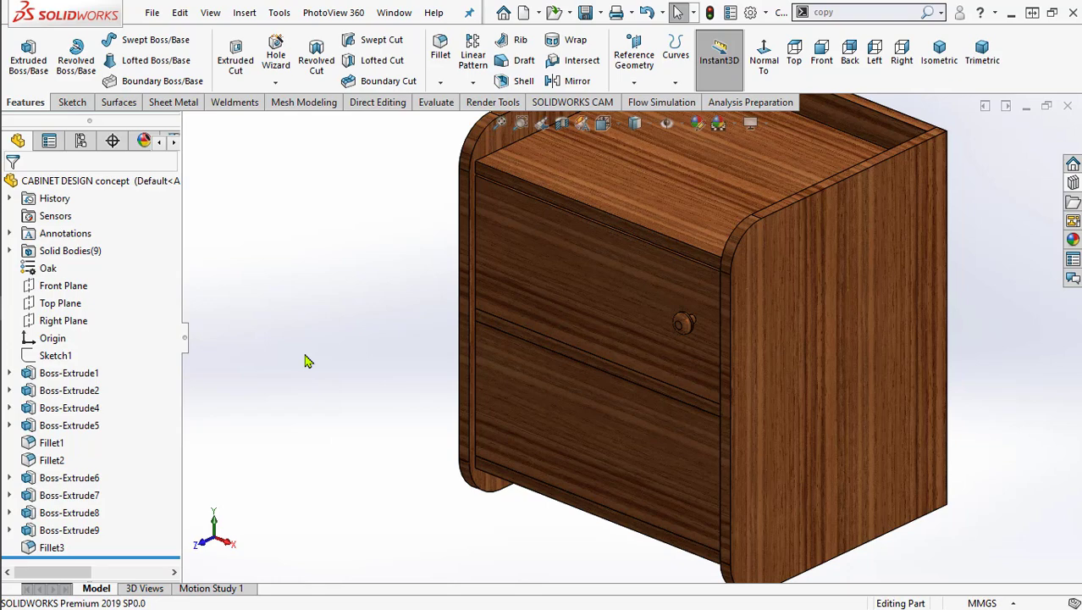
# Turn the view normal to the upper drawer front face
pyautogui.click(565, 282)
pyautogui.click(707, 237)
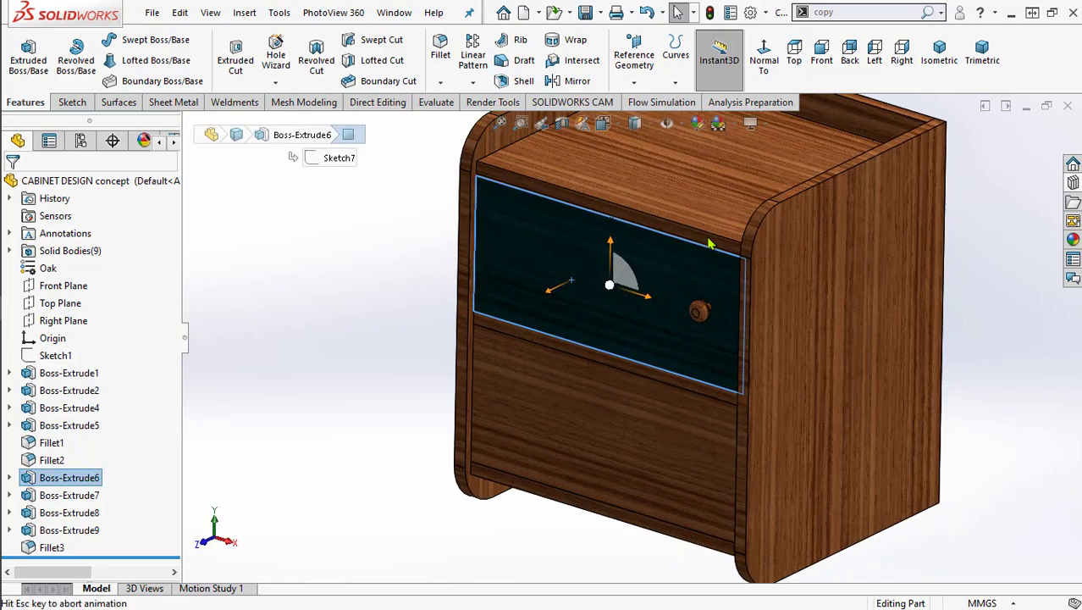
pyautogui.click(367, 280)
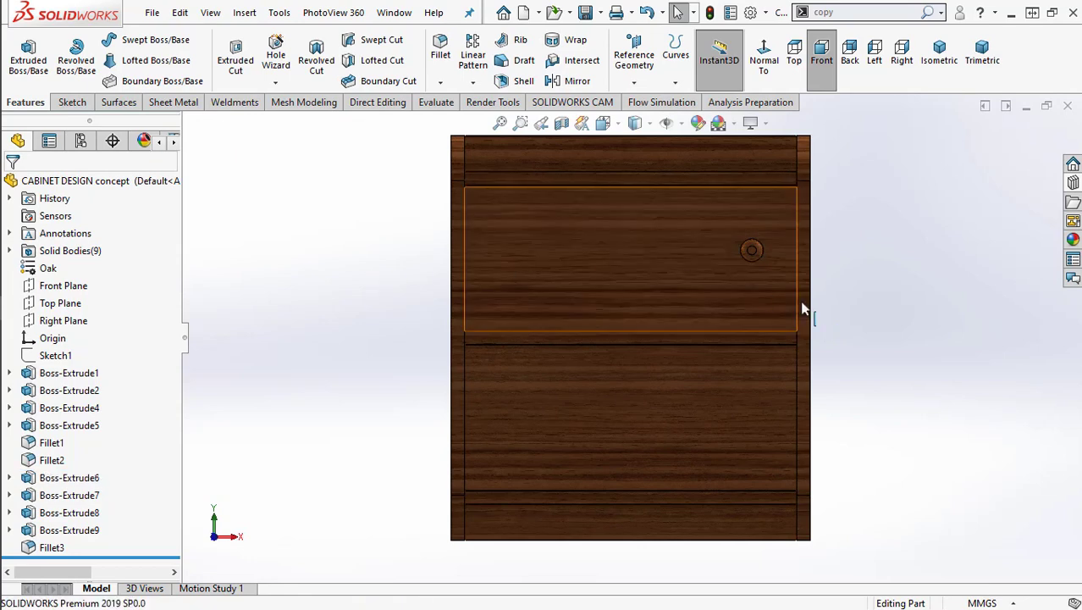
# Start a Linear Pattern along the cabinet's right vertical edge with 200 mm spacing
pyautogui.click(472, 54)
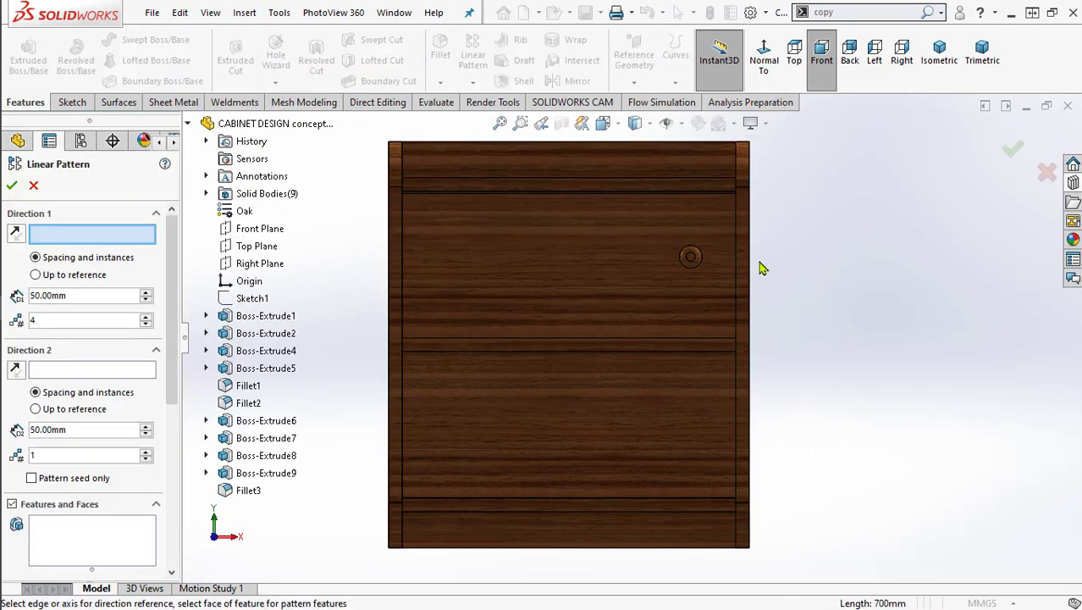
pyautogui.click(750, 269)
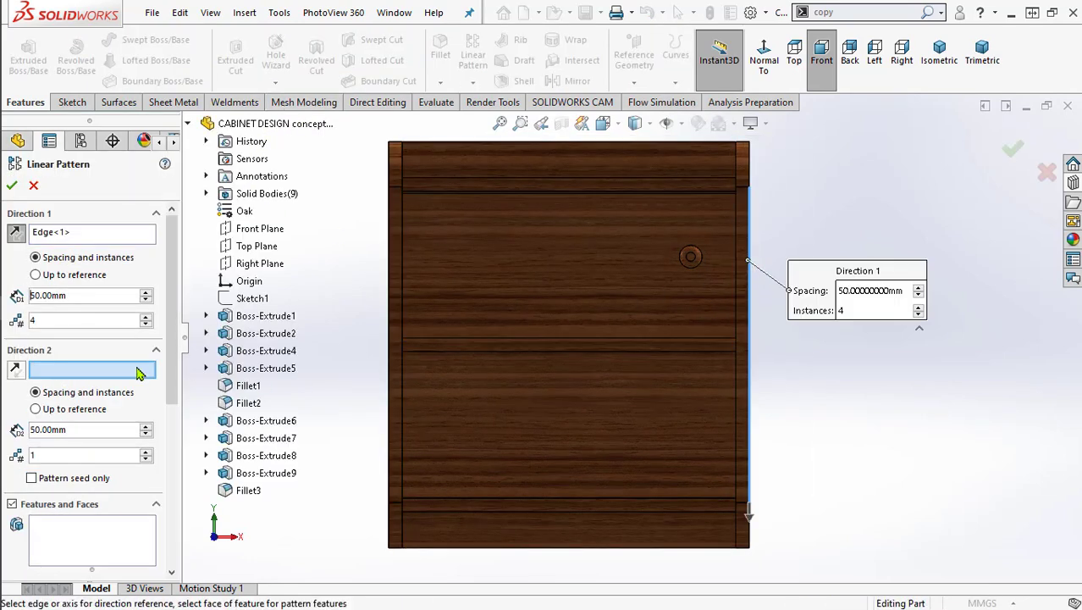
pyautogui.hotkey('ctrl', 'z')
pyautogui.write('1')
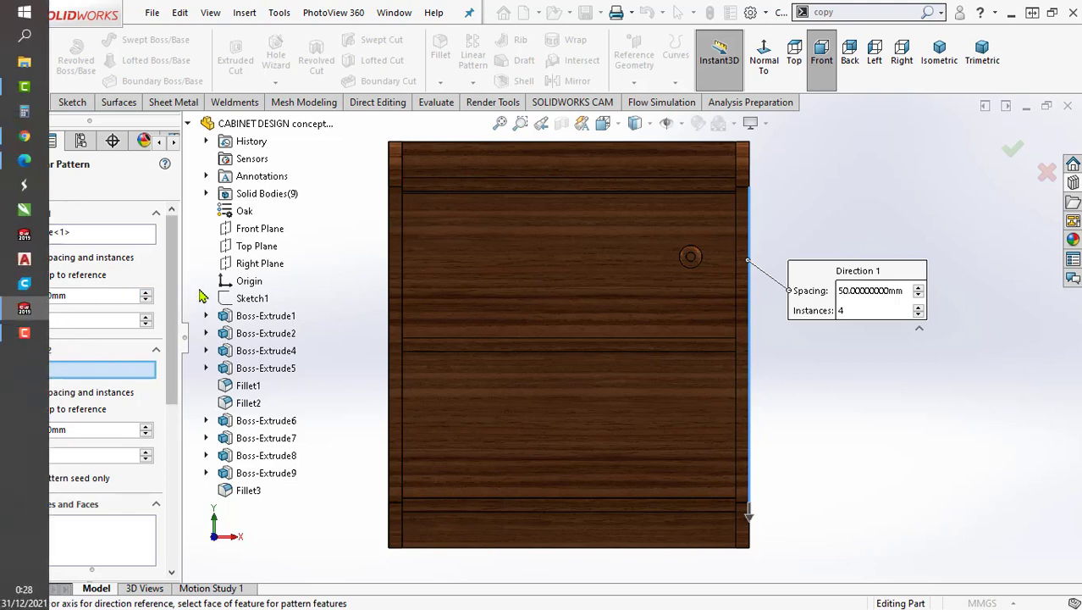
pyautogui.click(110, 294)
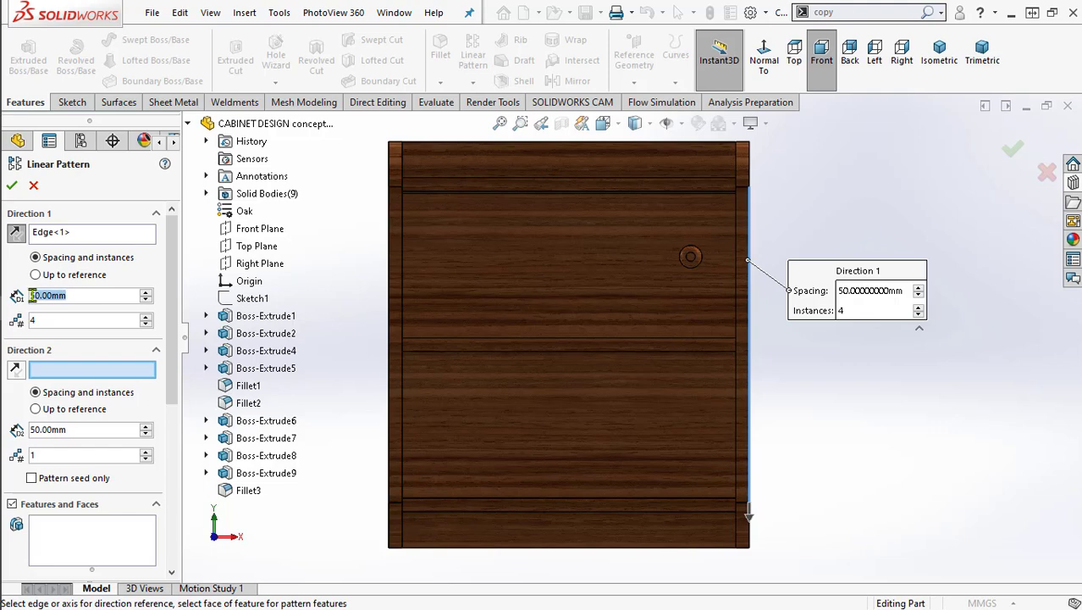
pyautogui.write('5200')
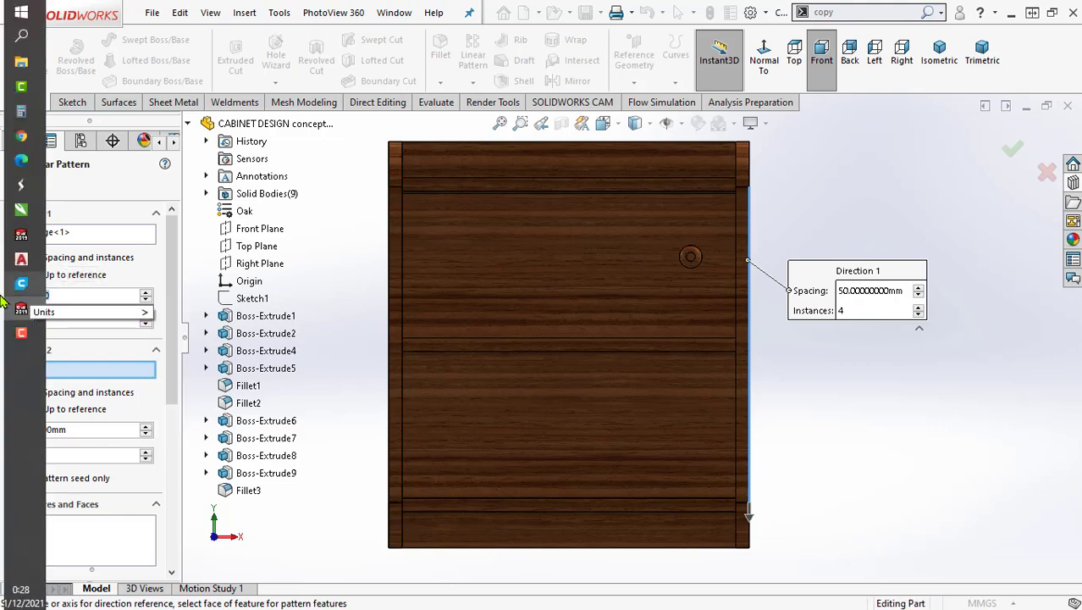
pyautogui.moveTo(43, 312)
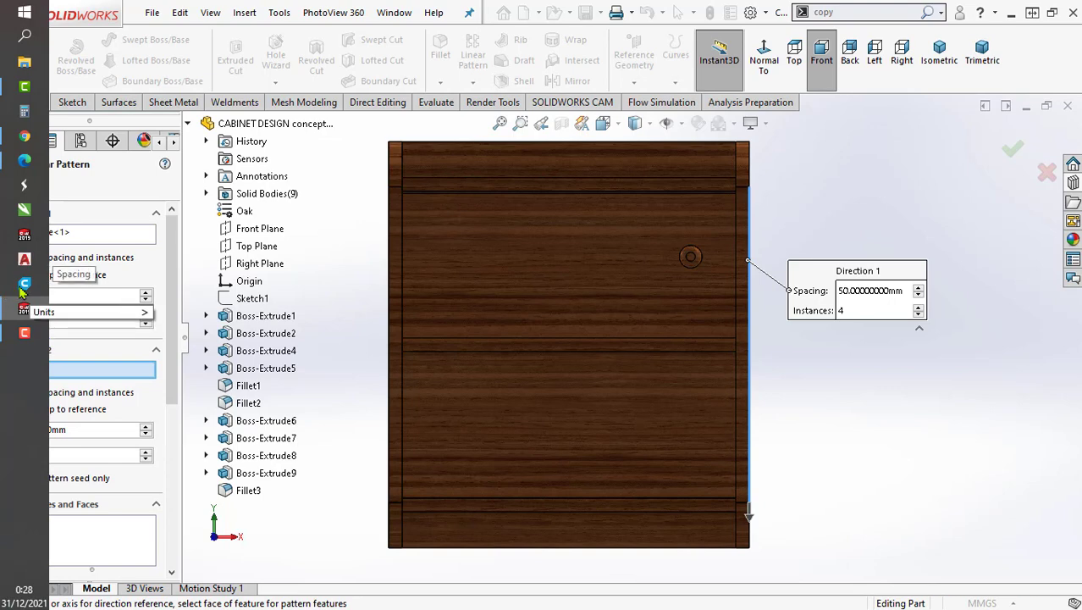
pyautogui.press('Return')
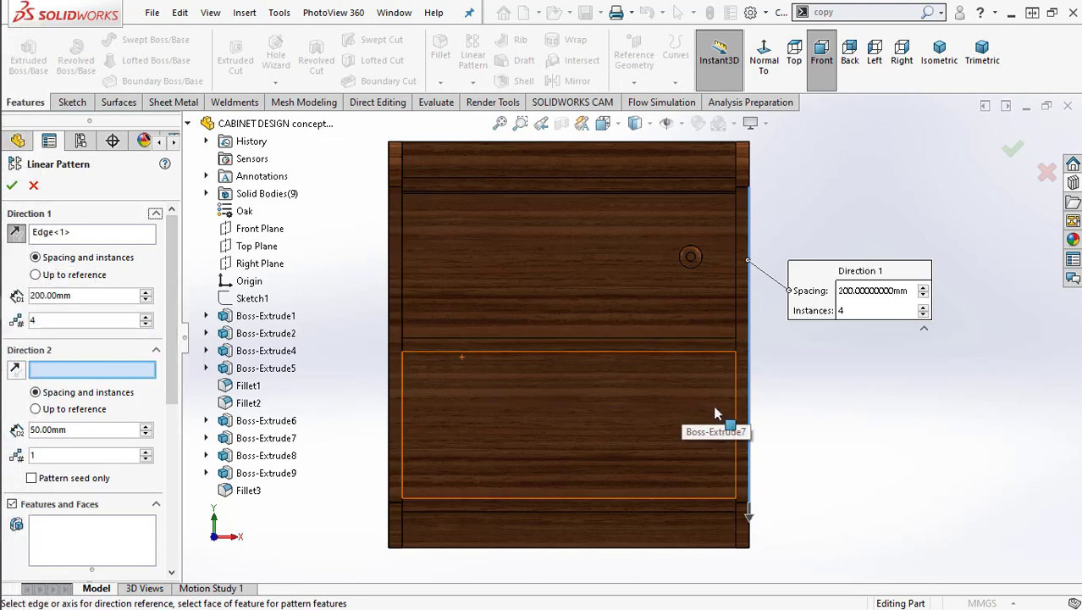
# Add Boss-Extrude9 and Fillet3 as pattern features, keeping Direction 1 at 4 instances
pyautogui.press('z')
pyautogui.moveTo(165, 337); pyautogui.dragTo(167, 421)
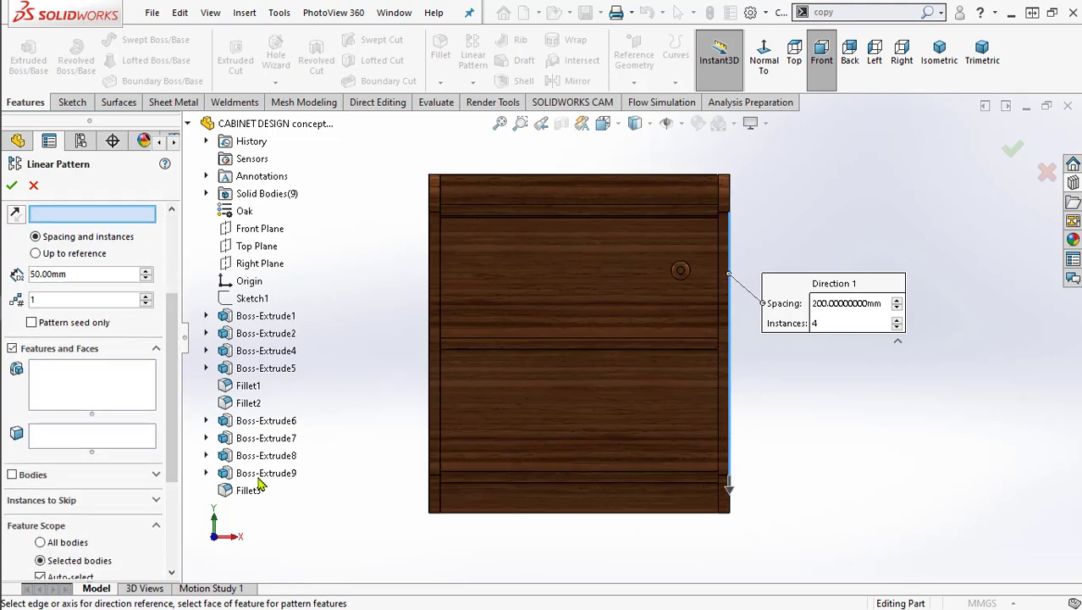
pyautogui.click(107, 408)
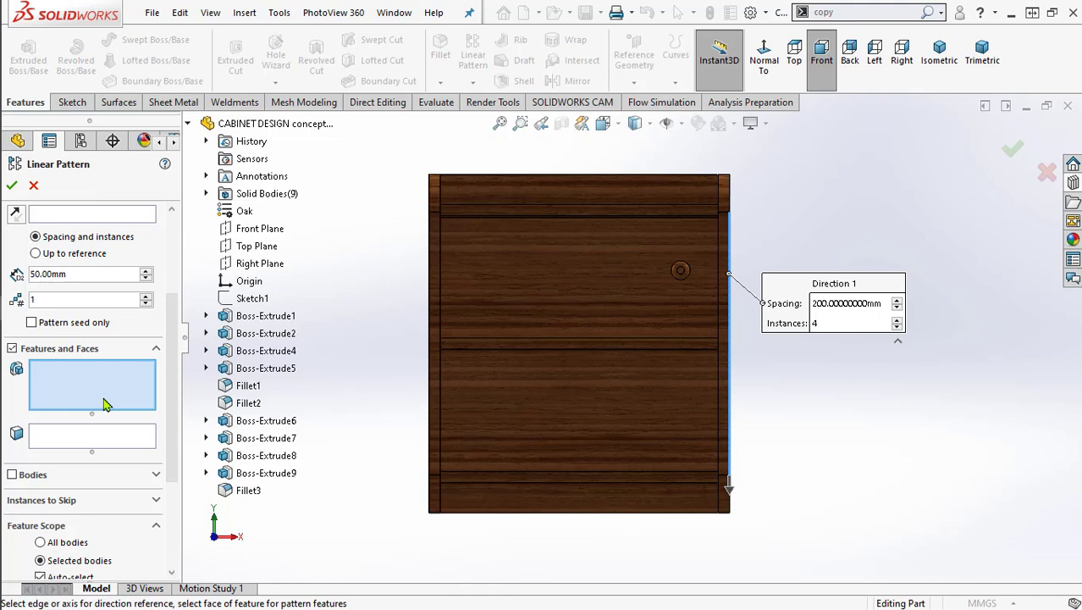
pyautogui.click(268, 474)
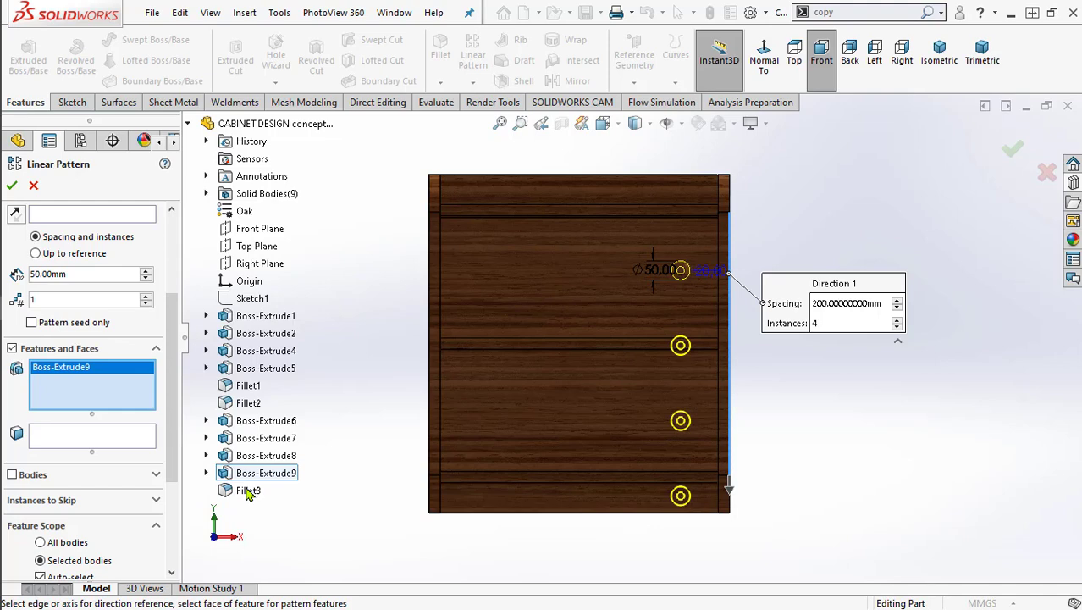
pyautogui.click(248, 492)
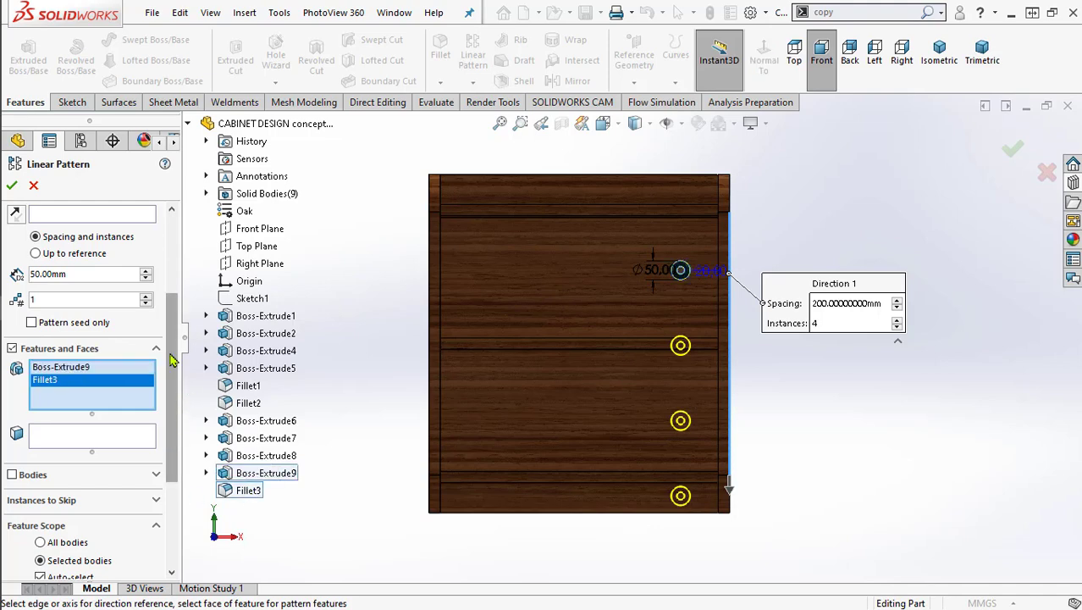
pyautogui.scroll(3, 169, 360)
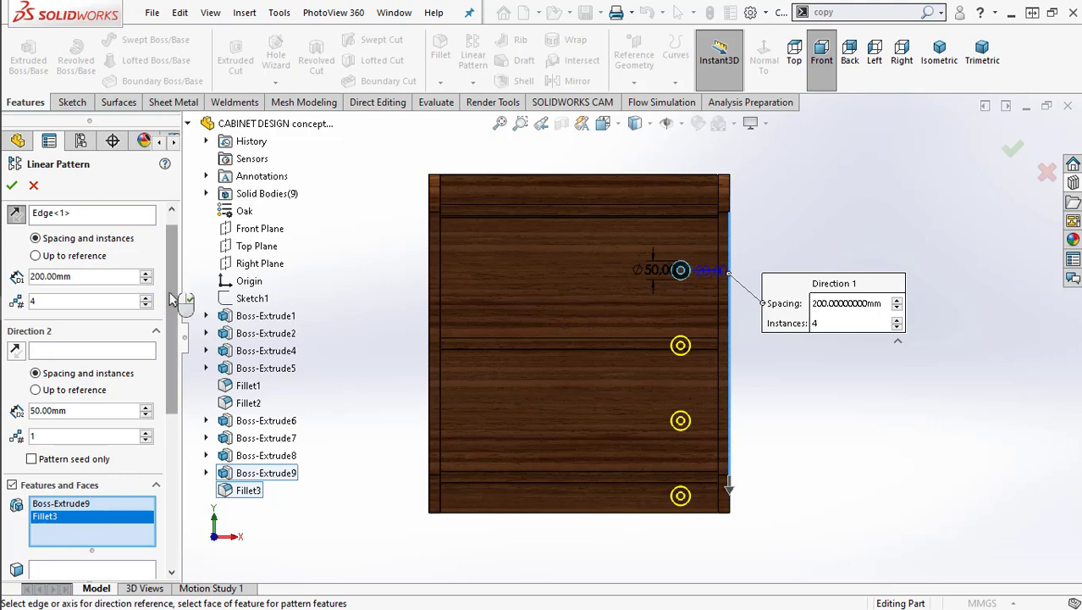
pyautogui.doubleClick(111, 306)
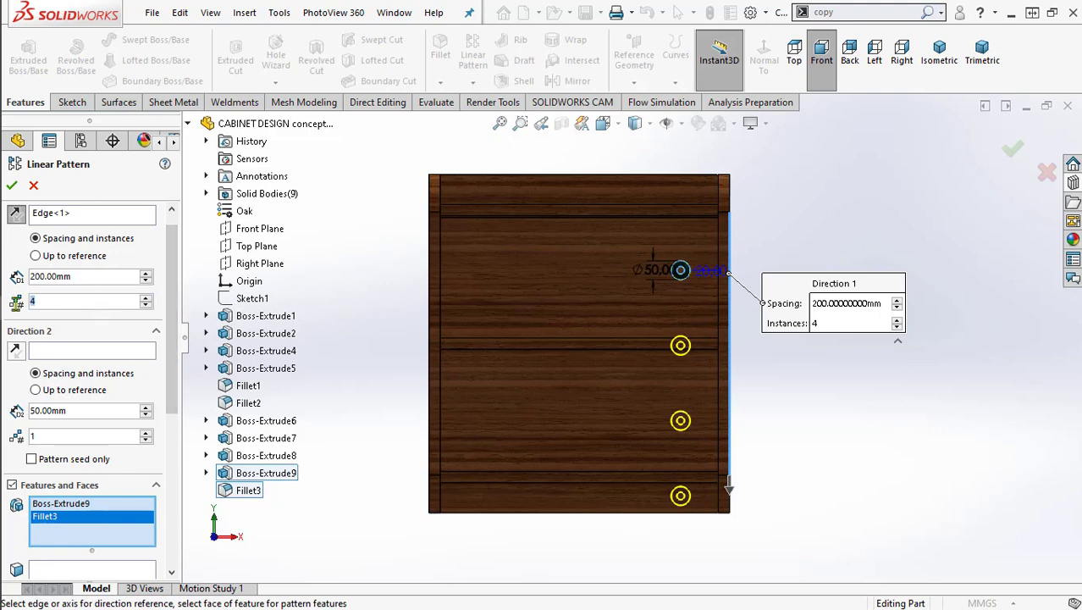
pyautogui.write('1')
pyautogui.hotkey('ctrl', 'z')
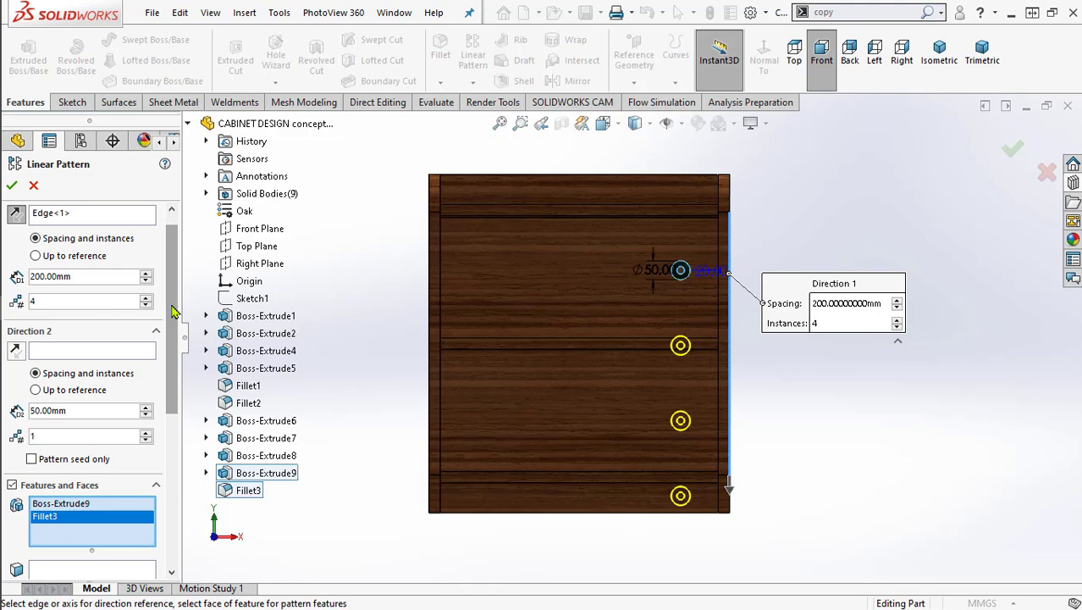
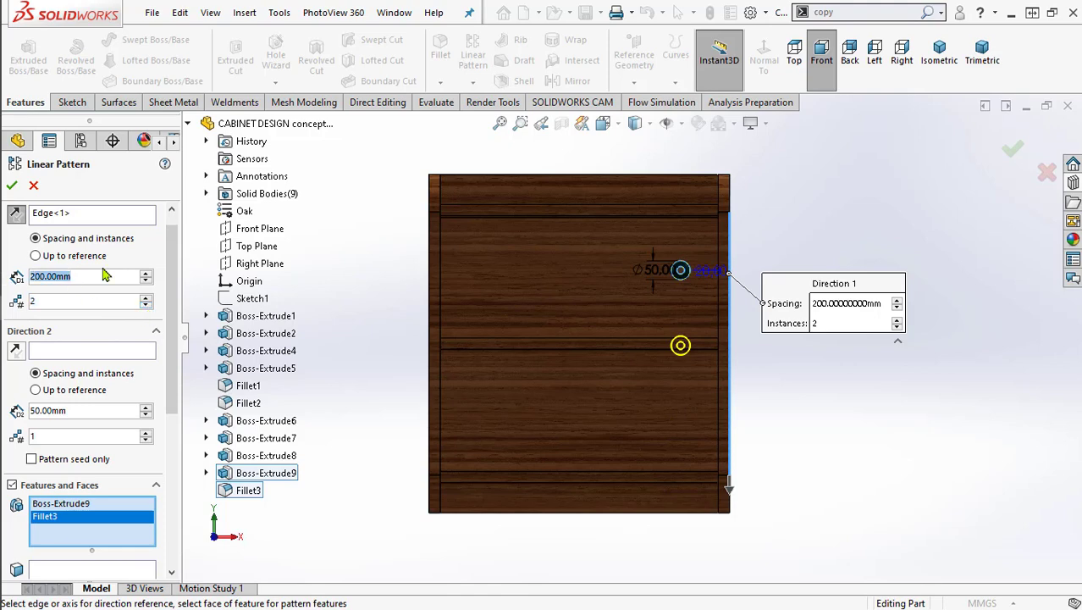
# Set the knob pattern spacing to 350 mm and add Boss-Extrude8 to the patterned features
pyautogui.write('400')
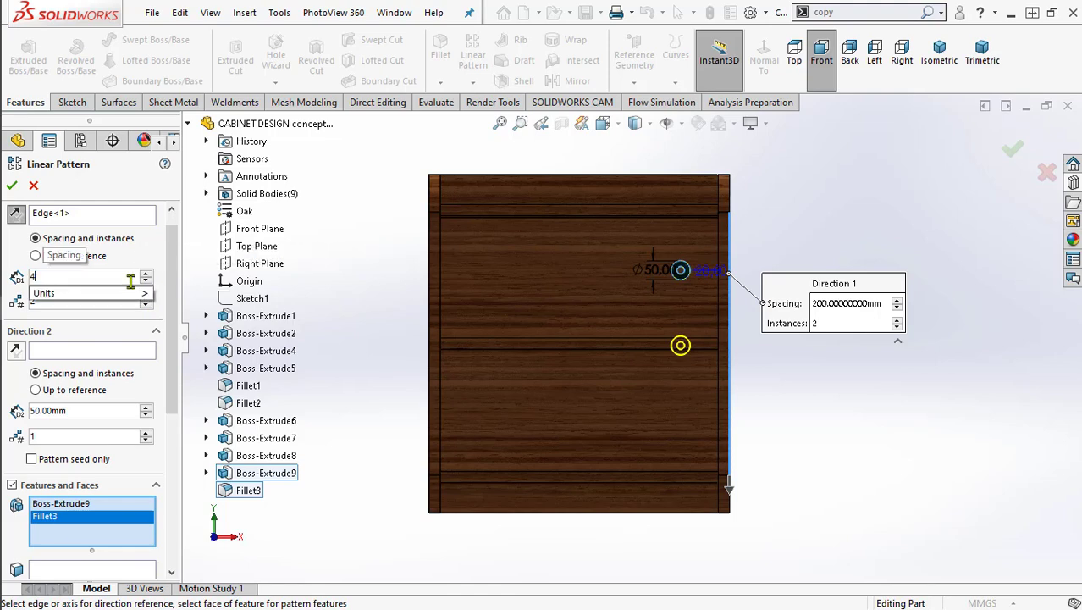
pyautogui.press('Return')
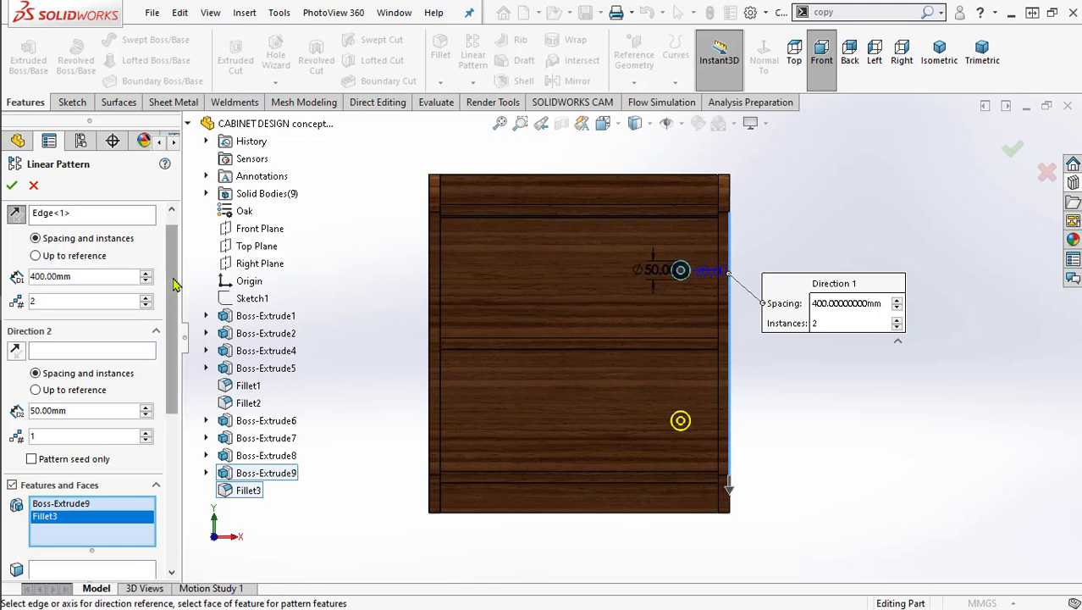
pyautogui.moveTo(85, 277); pyautogui.dragTo(10, 289)
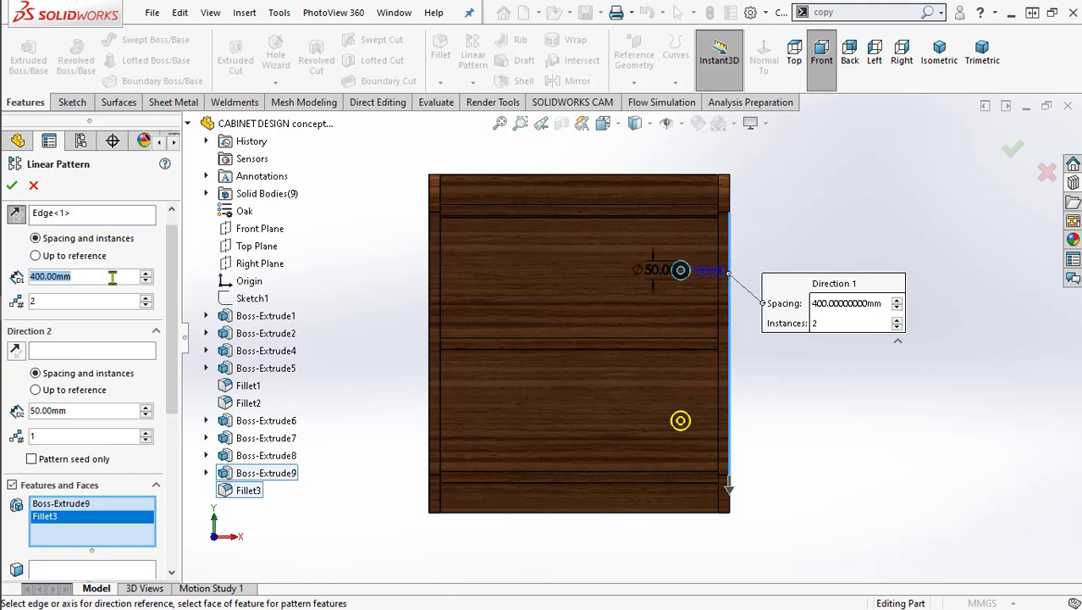
pyautogui.write('350')
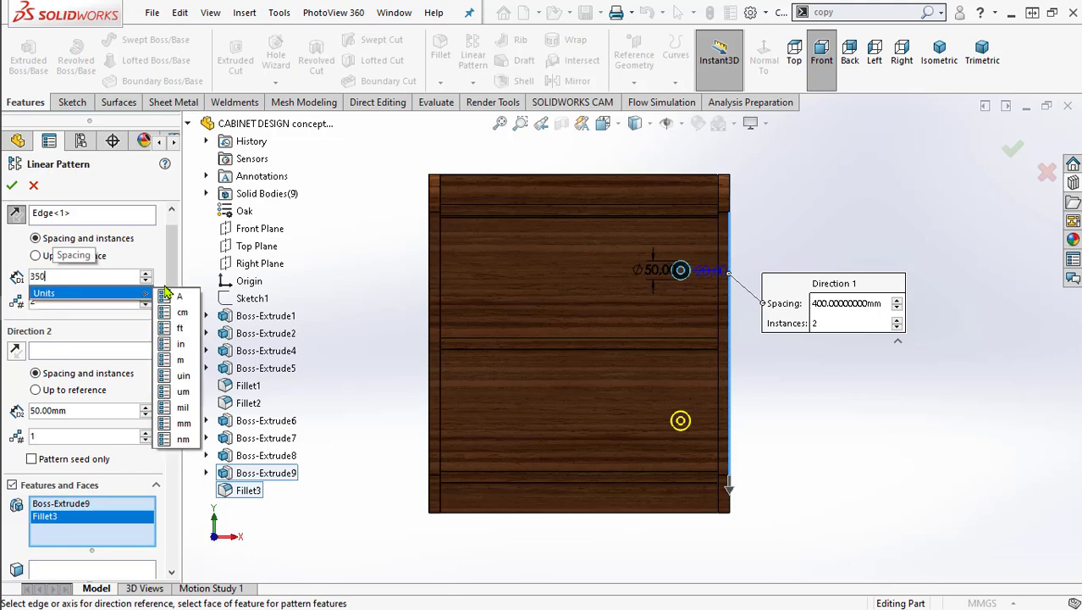
pyautogui.press('Return')
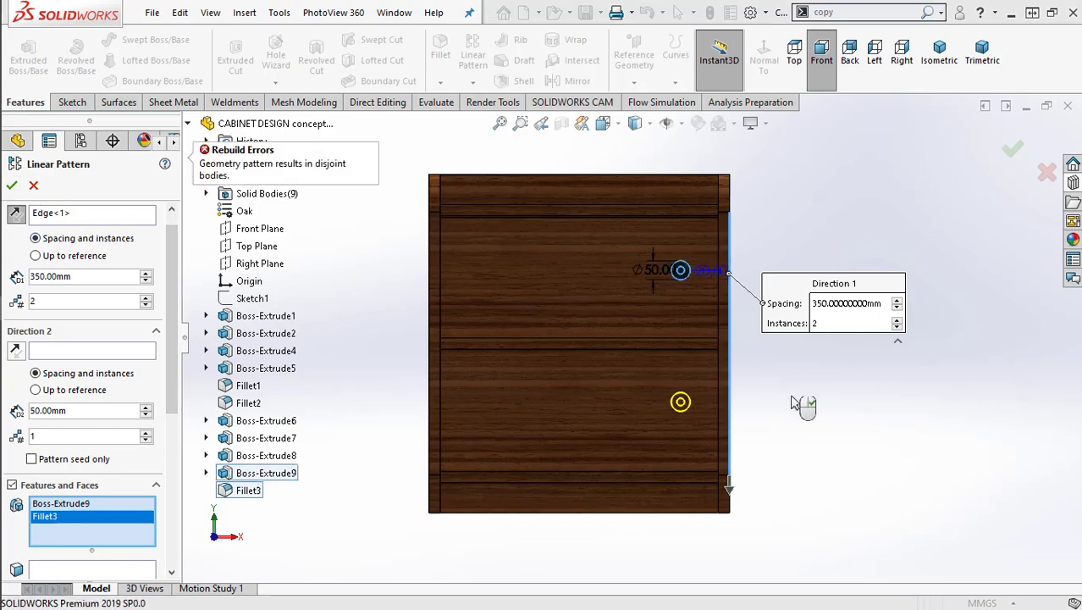
pyautogui.moveTo(786, 401); pyautogui.dragTo(370, 465, button='middle')
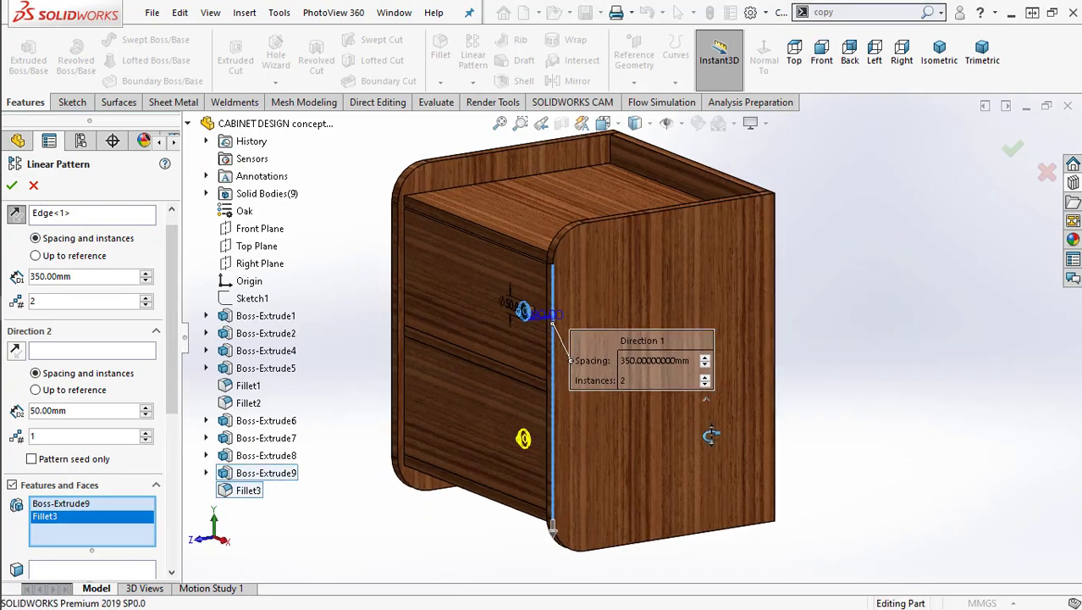
pyautogui.click(254, 455)
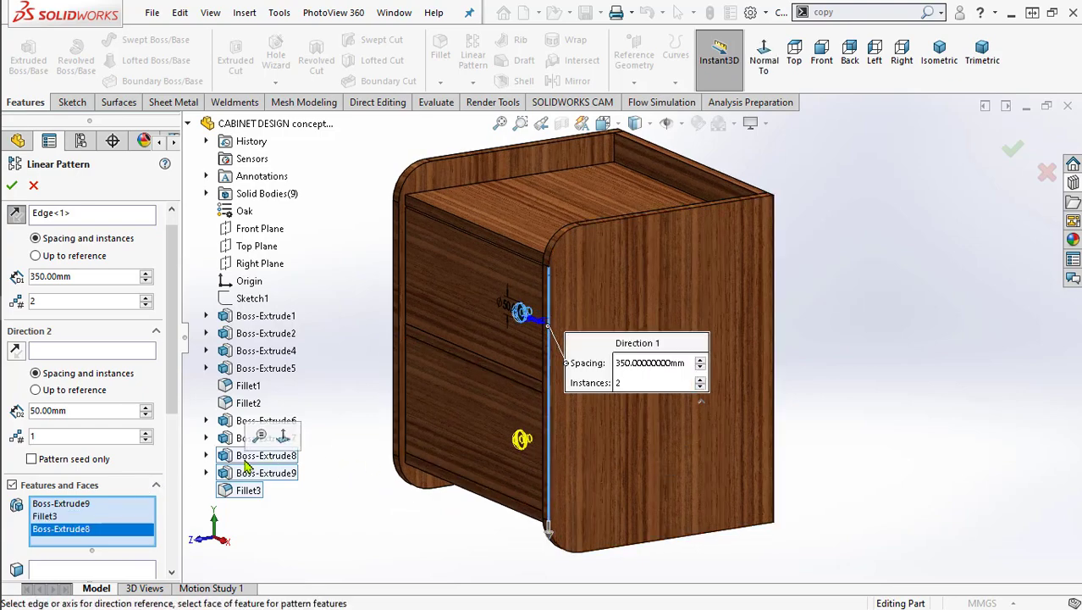
# Accept the linear pattern so the second drawer gets its knob, then show the appearances library
pyautogui.click(11, 187)
pyautogui.scroll(-5, 494, 389)
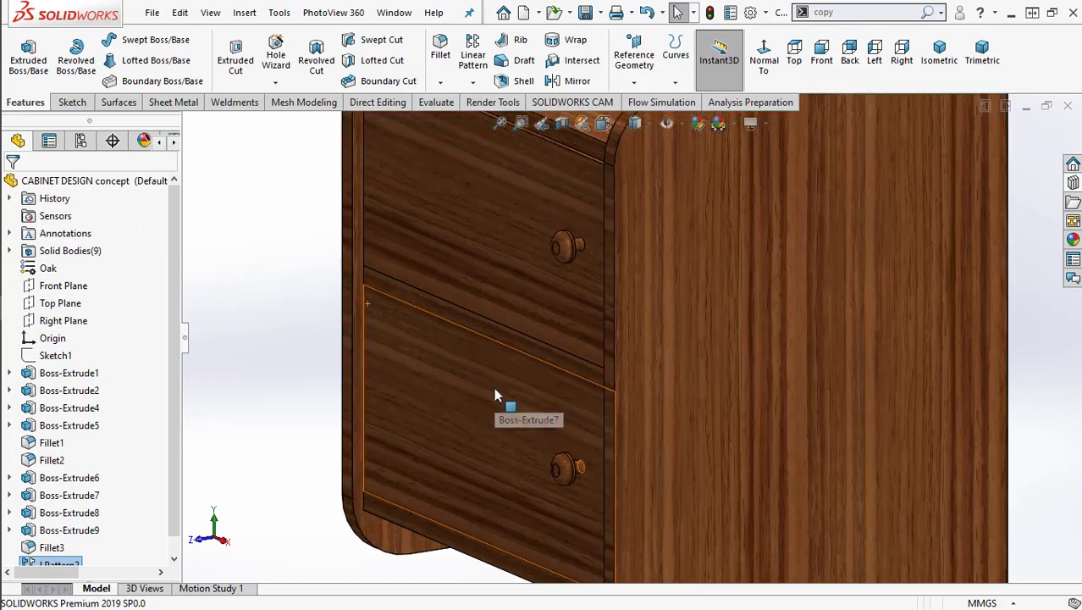
pyautogui.moveTo(487, 421)
pyautogui.mouseDown(button='middle')
pyautogui.moveTo(598, 426)
pyautogui.moveTo(609, 439)
pyautogui.moveTo(566, 483)
pyautogui.moveTo(700, 404)
pyautogui.mouseUp(button='middle')
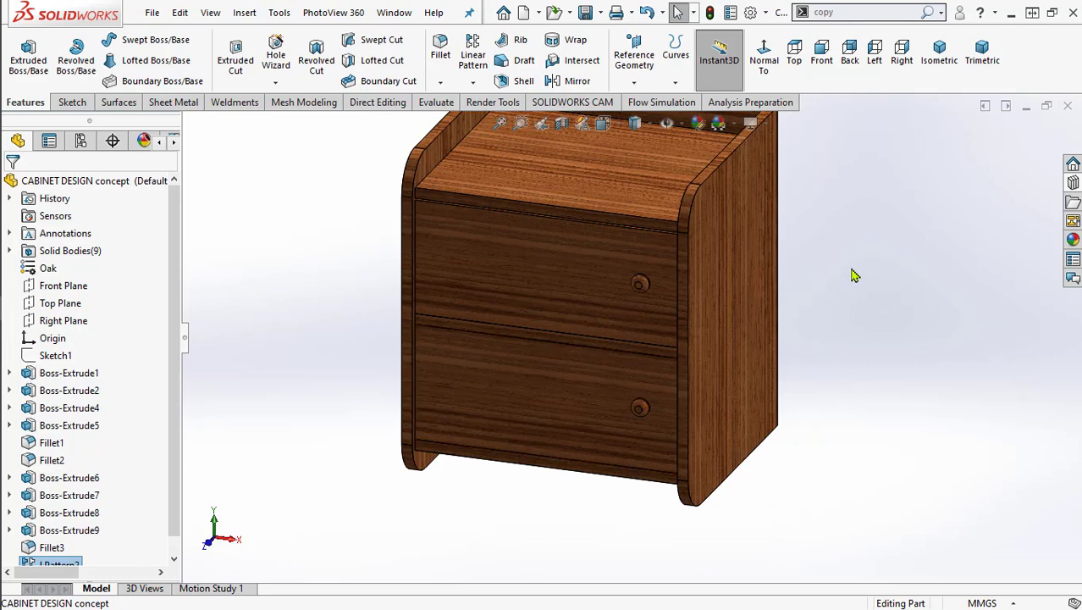
pyautogui.hotkey('ctrl', '7')
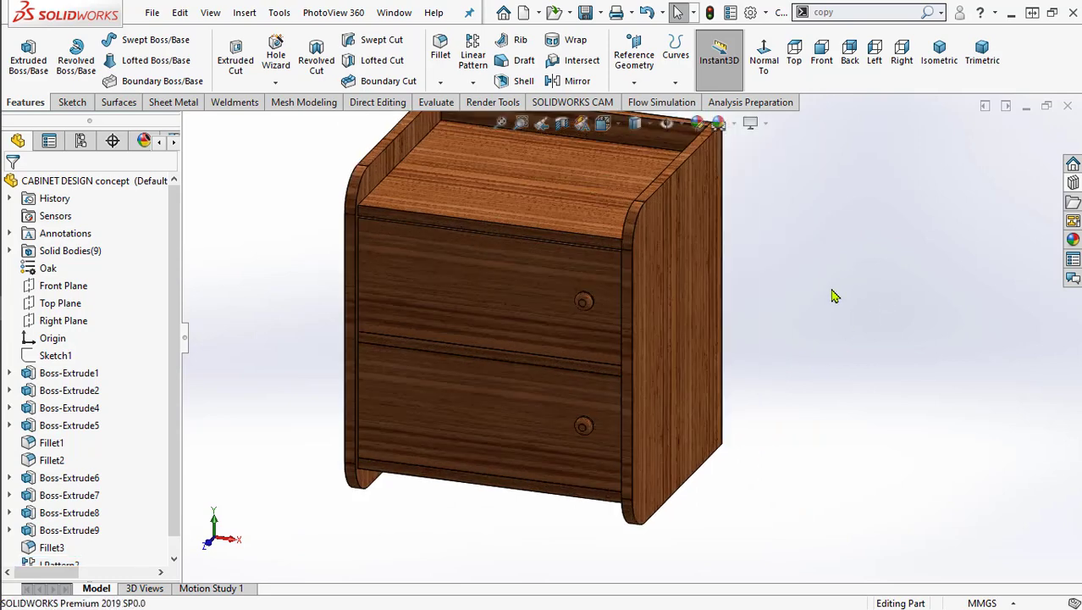
pyautogui.click(1073, 241)
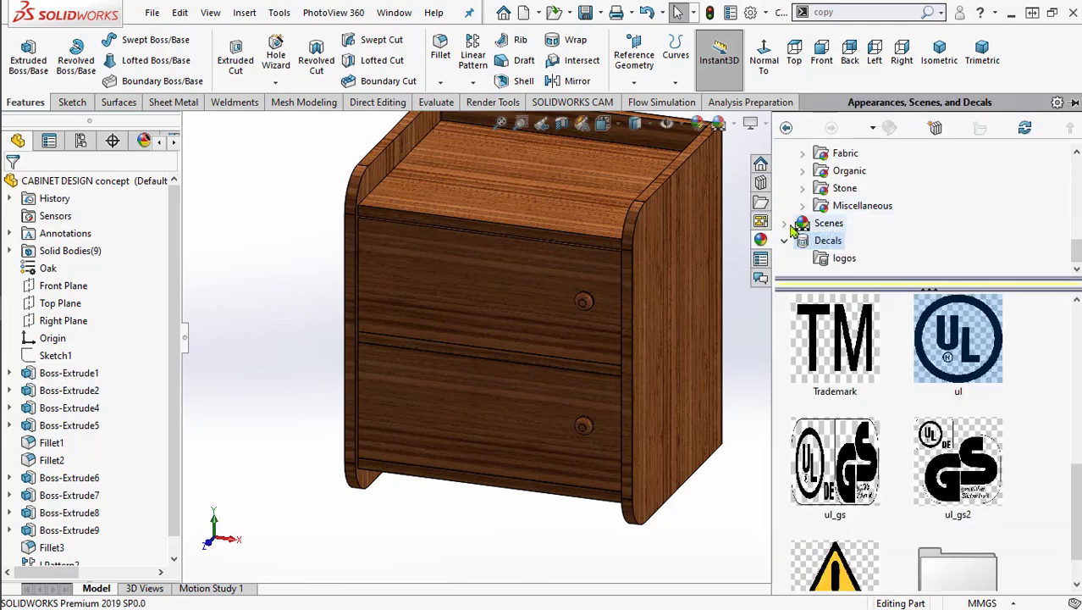
# Drag 'cream low gloss plastic' from Plastic > Low Gloss onto the top drawer knob
pyautogui.scroll(1, 847, 203)
pyautogui.scroll(1, 846, 200)
pyautogui.scroll(1, 881, 210)
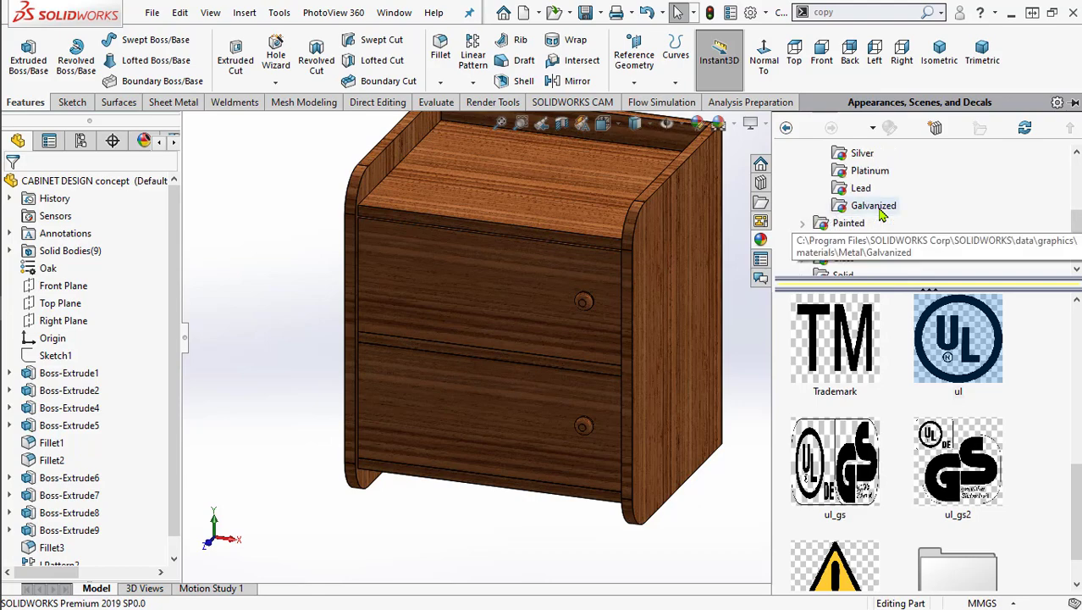
pyautogui.scroll(2, 881, 211)
pyautogui.scroll(3, 881, 213)
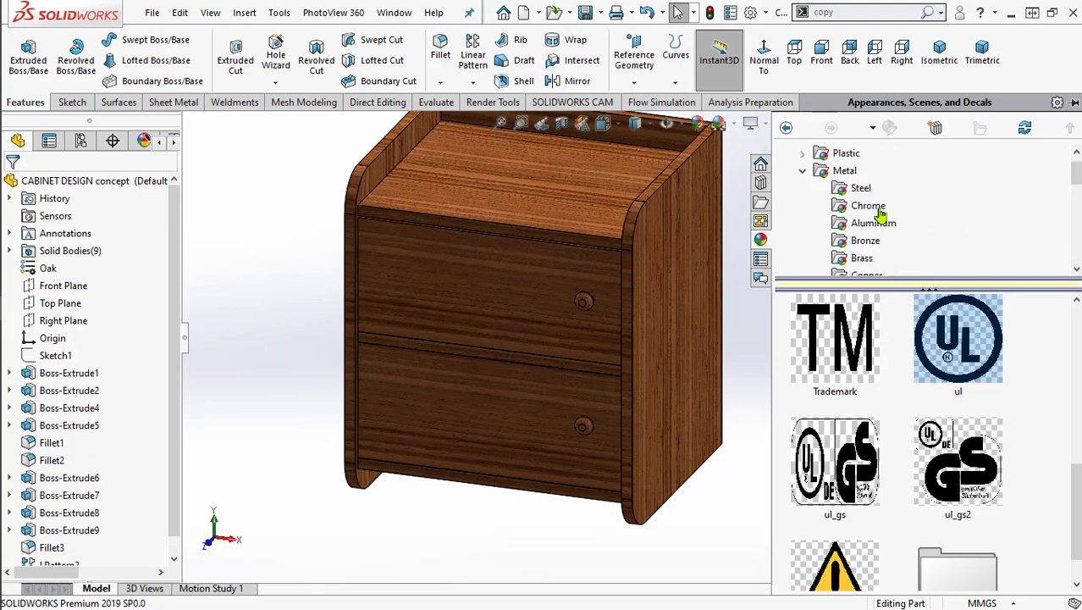
pyautogui.click(843, 156)
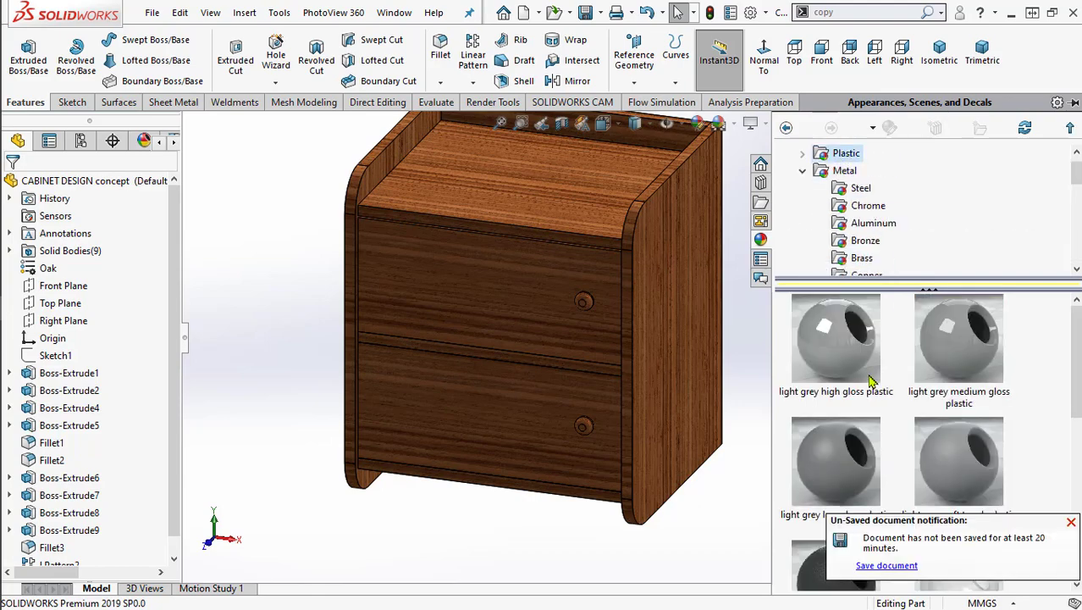
pyautogui.scroll(-2, 870, 381)
pyautogui.click(803, 155)
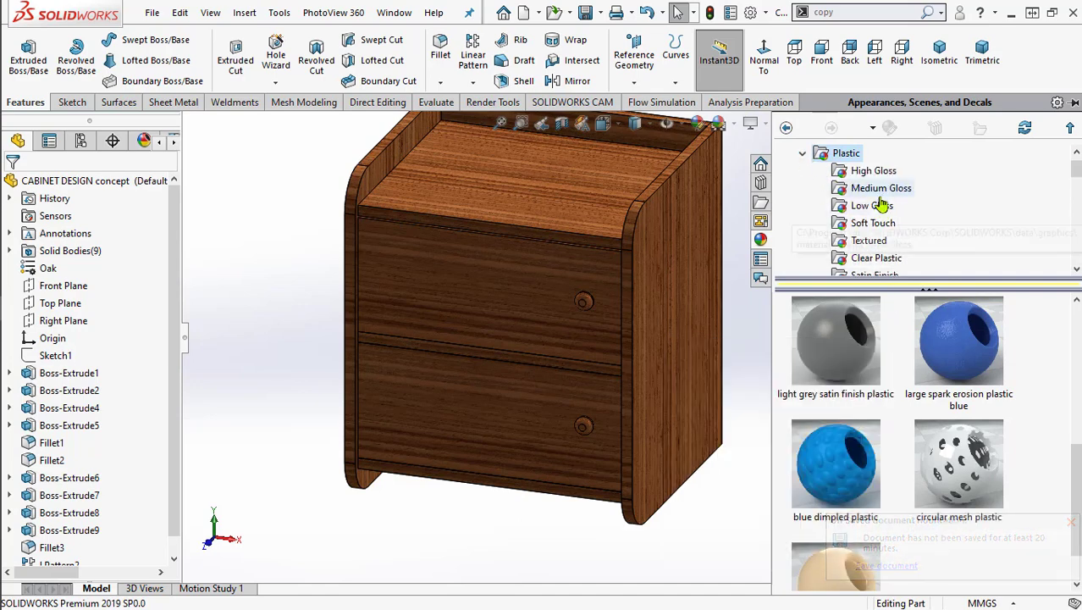
pyautogui.click(881, 207)
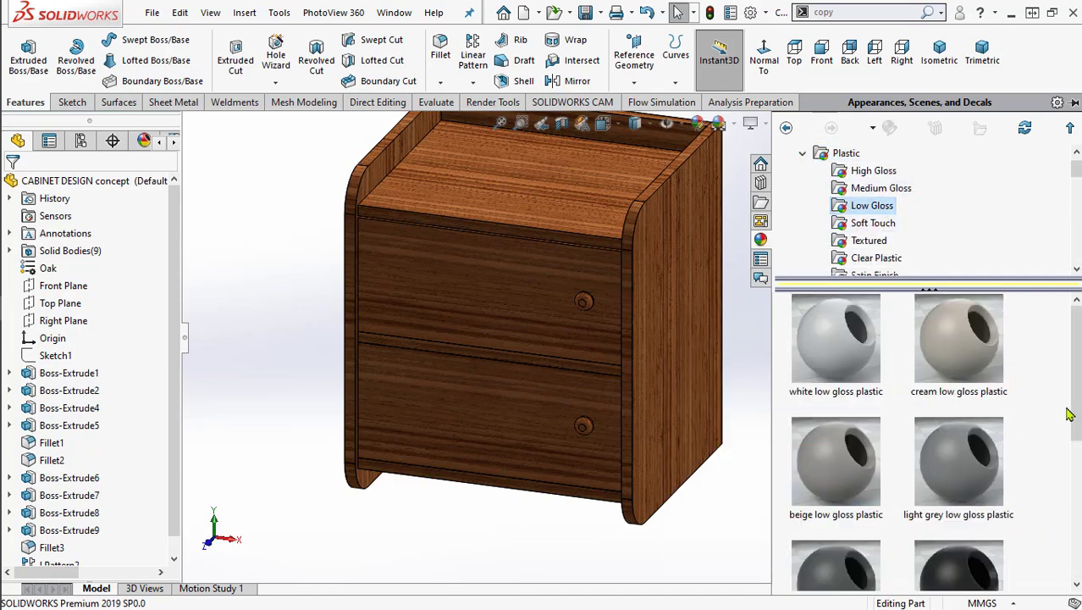
pyautogui.scroll(-5, 1072, 413)
pyautogui.scroll(5, 1075, 410)
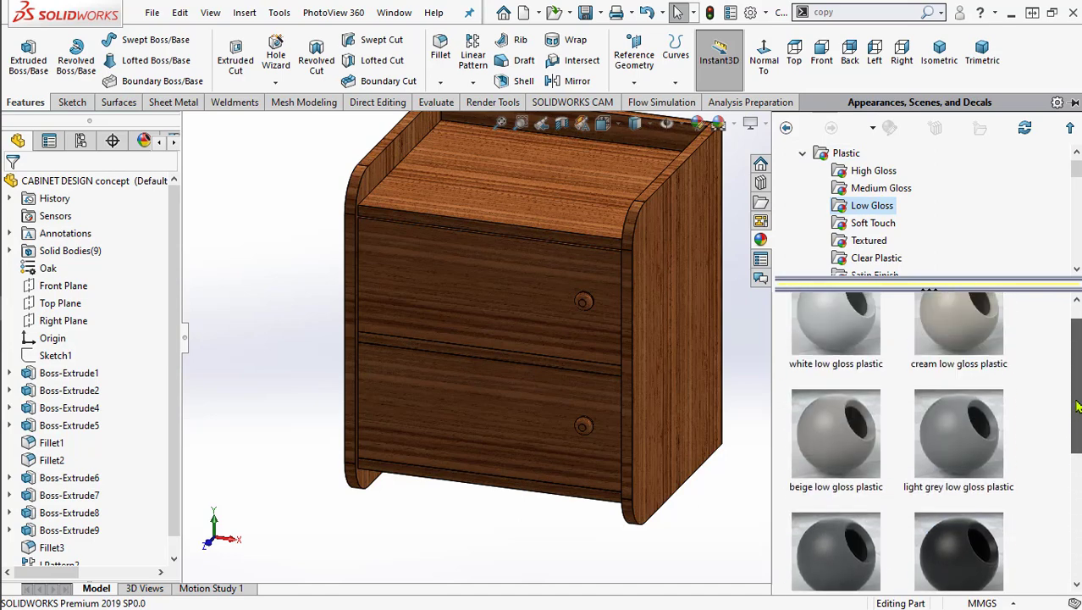
pyautogui.moveTo(974, 360)
pyautogui.mouseDown()
pyautogui.moveTo(595, 328)
pyautogui.moveTo(586, 296)
pyautogui.mouseUp()
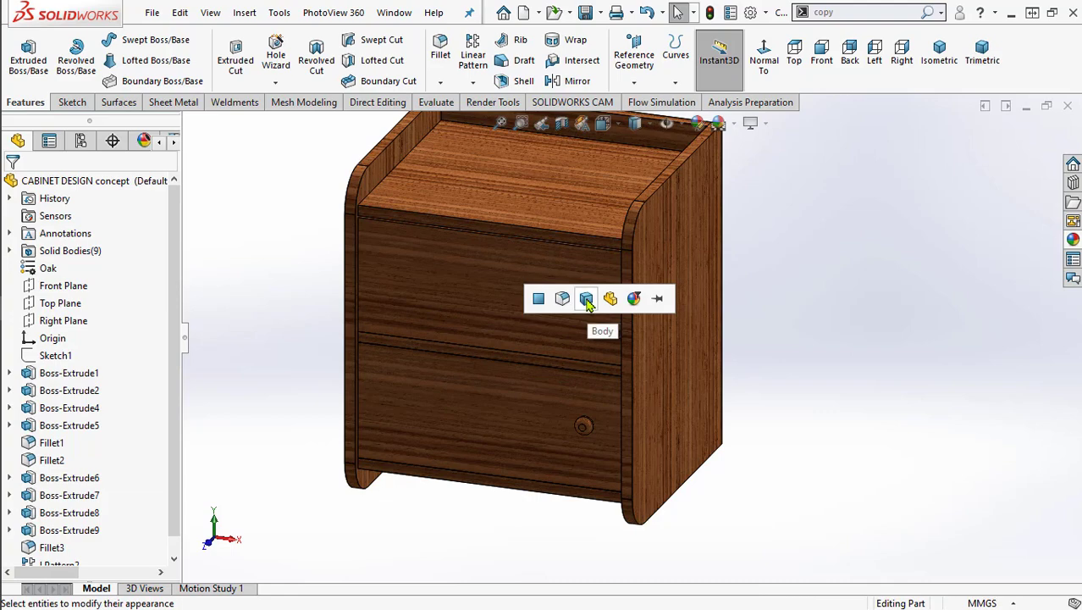
# Apply the cream low gloss plastic to the top knob's body
pyautogui.click(586, 298)
pyautogui.scroll(-2, 593, 313)
pyautogui.scroll(-3, 593, 317)
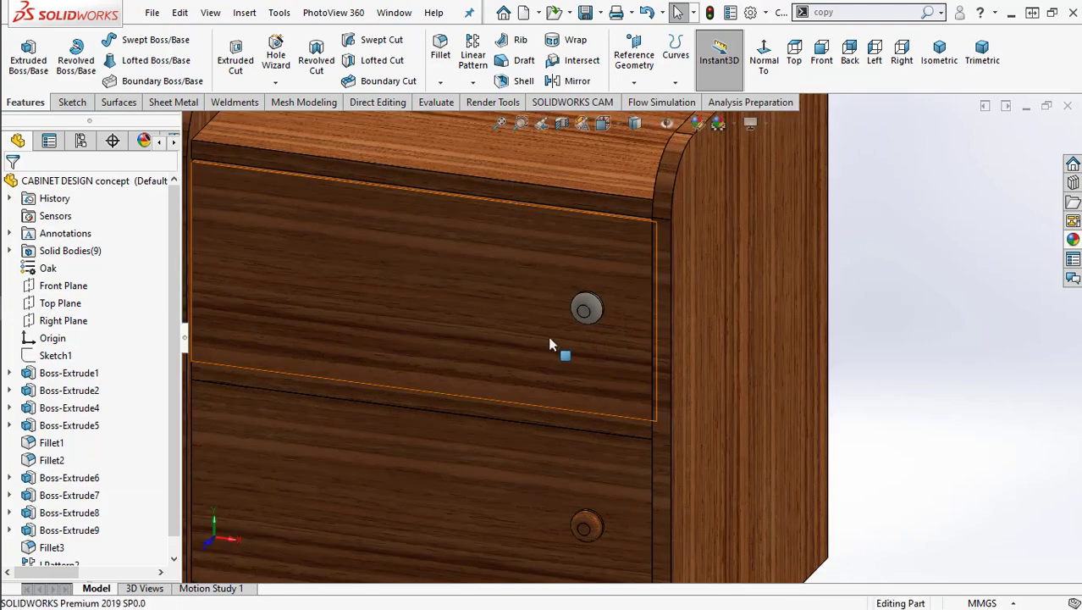
pyautogui.moveTo(551, 344)
pyautogui.mouseDown(button='middle')
pyautogui.moveTo(584, 362)
pyautogui.moveTo(563, 363)
pyautogui.moveTo(596, 386)
pyautogui.mouseUp(button='middle')
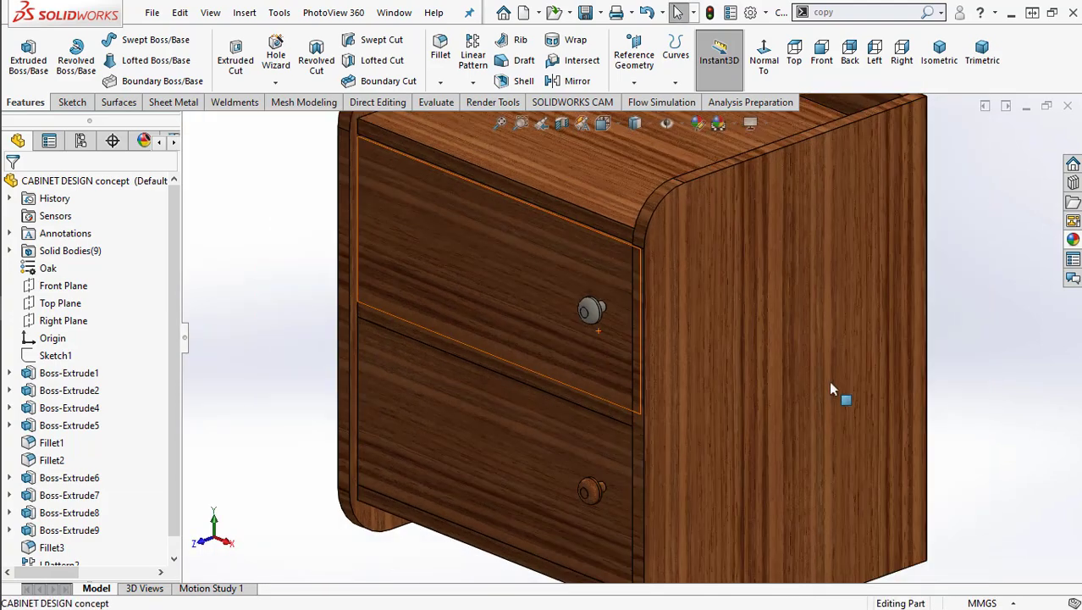
pyautogui.click(831, 389)
# Apply cream low gloss plastic to the lower drawer's knob via the LPattern2 pattern
pyautogui.click(1074, 240)
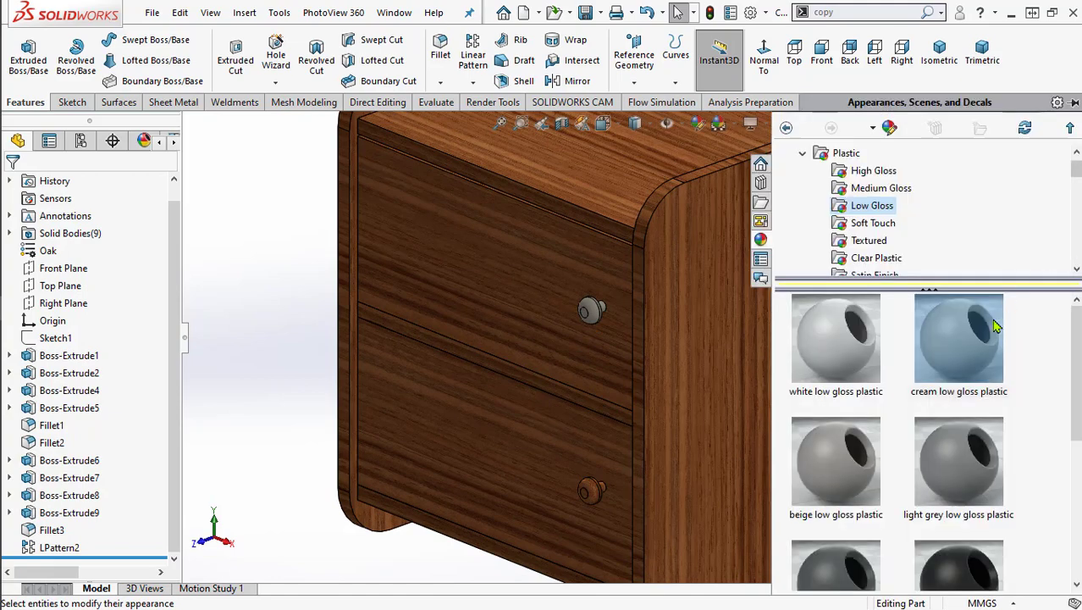
pyautogui.moveTo(947, 377)
pyautogui.mouseDown()
pyautogui.moveTo(579, 522)
pyautogui.moveTo(597, 492)
pyautogui.mouseUp()
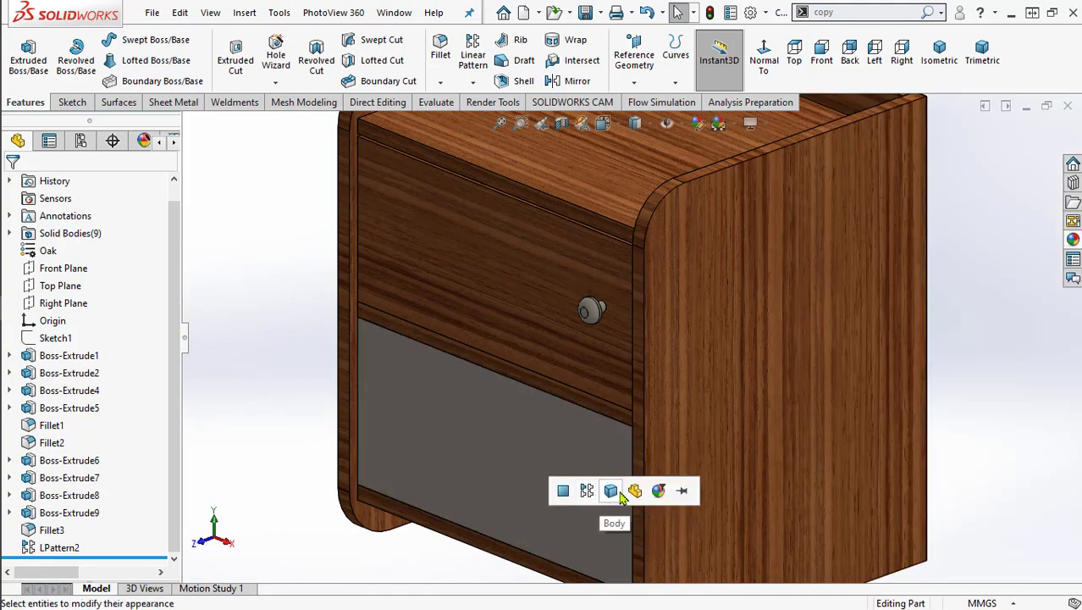
pyautogui.scroll(-3, 872, 496)
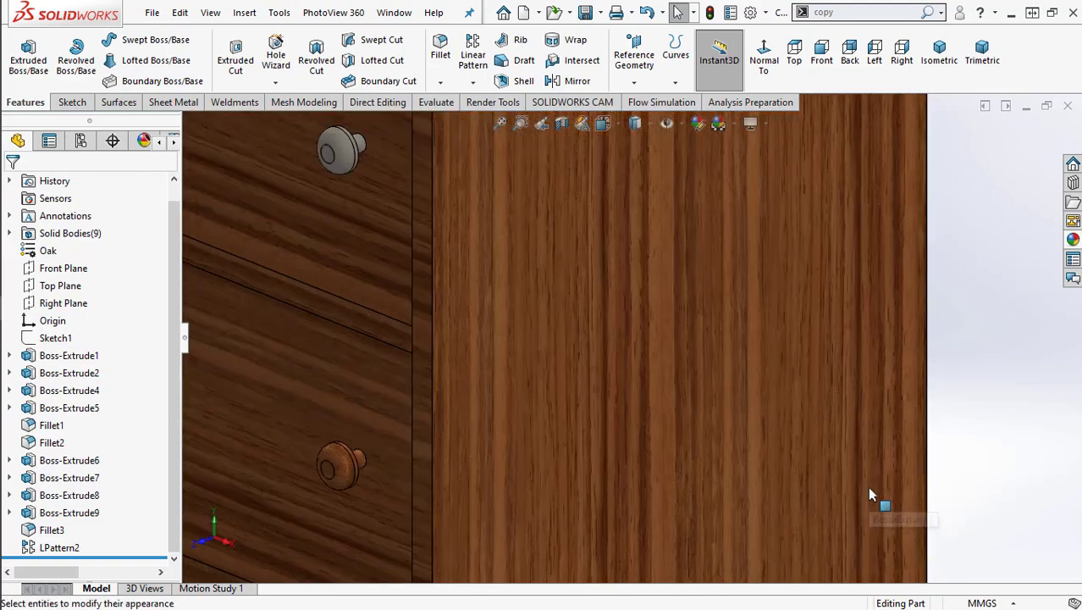
pyautogui.scroll(3, 870, 495)
pyautogui.scroll(-1, 664, 533)
pyautogui.scroll(-3, 343, 491)
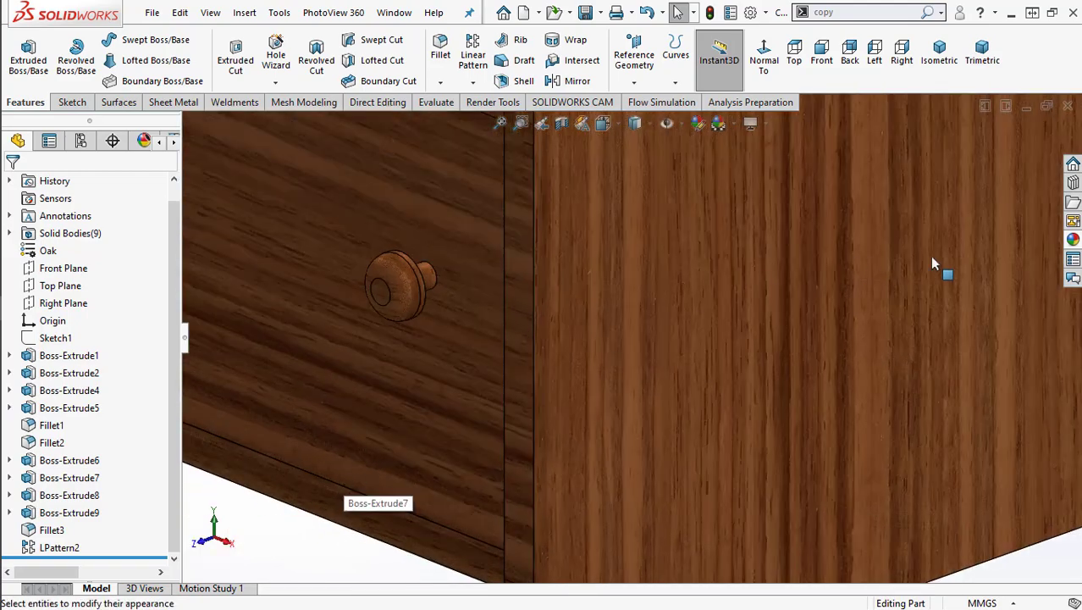
pyautogui.click(1073, 240)
pyautogui.click(938, 362)
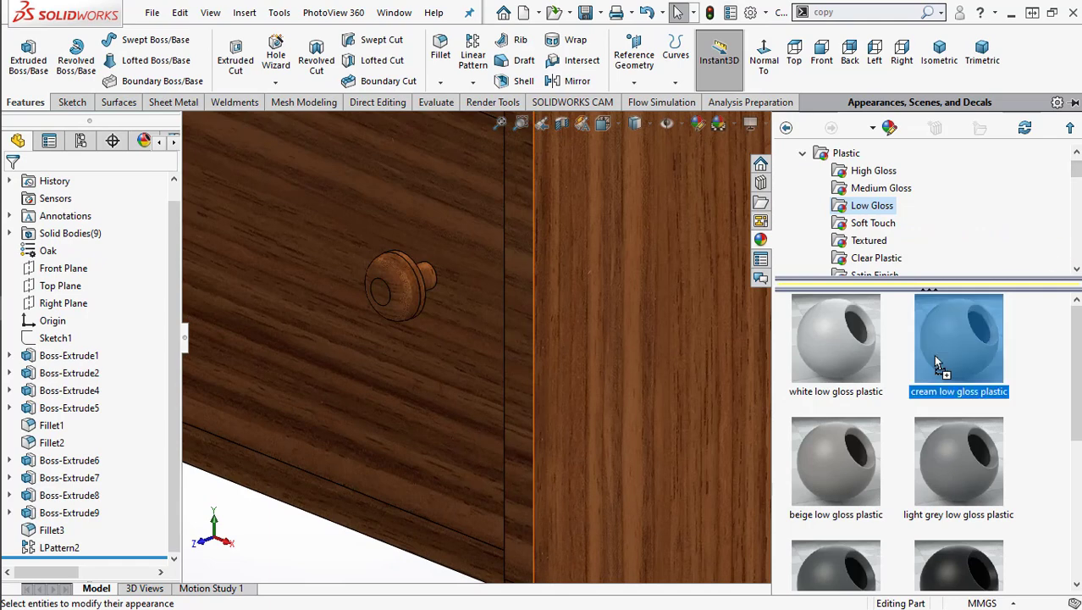
pyautogui.moveTo(937, 362); pyautogui.dragTo(413, 290)
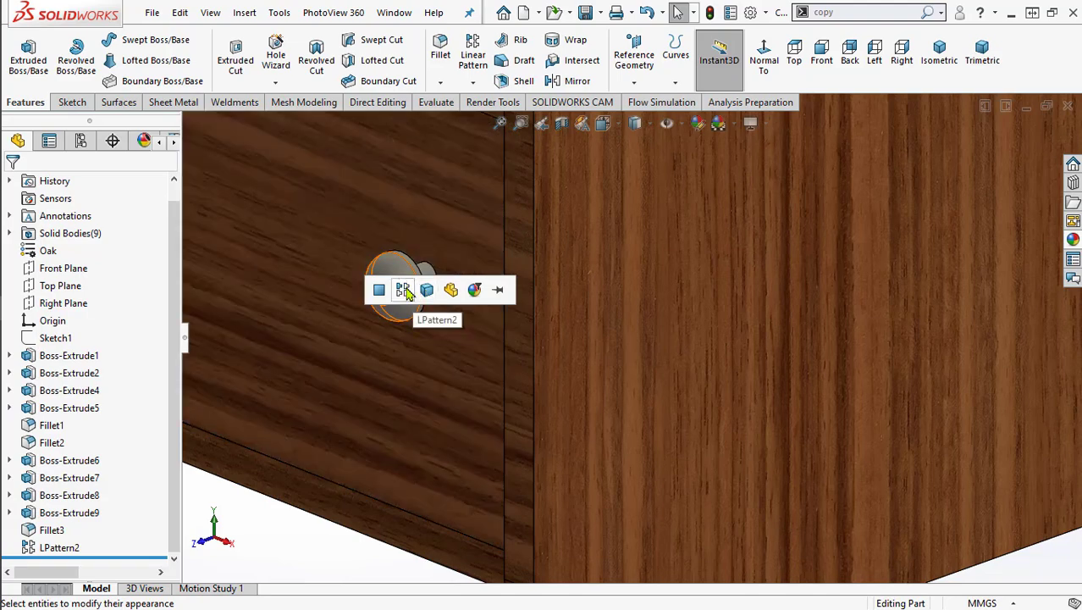
pyautogui.scroll(5, 453, 341)
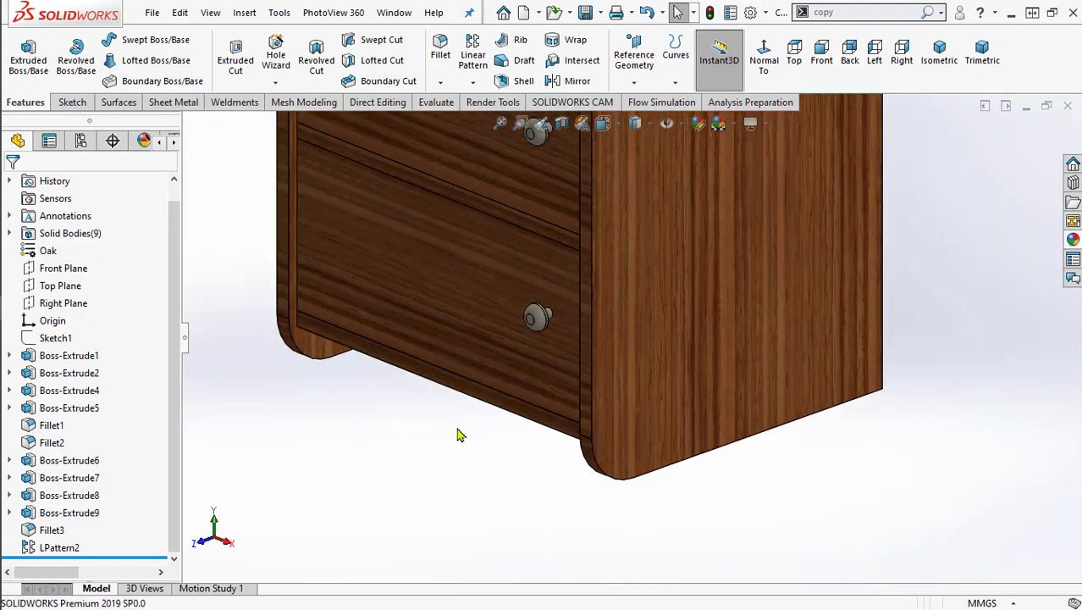
pyautogui.scroll(5, 546, 356)
pyautogui.scroll(-3, 547, 356)
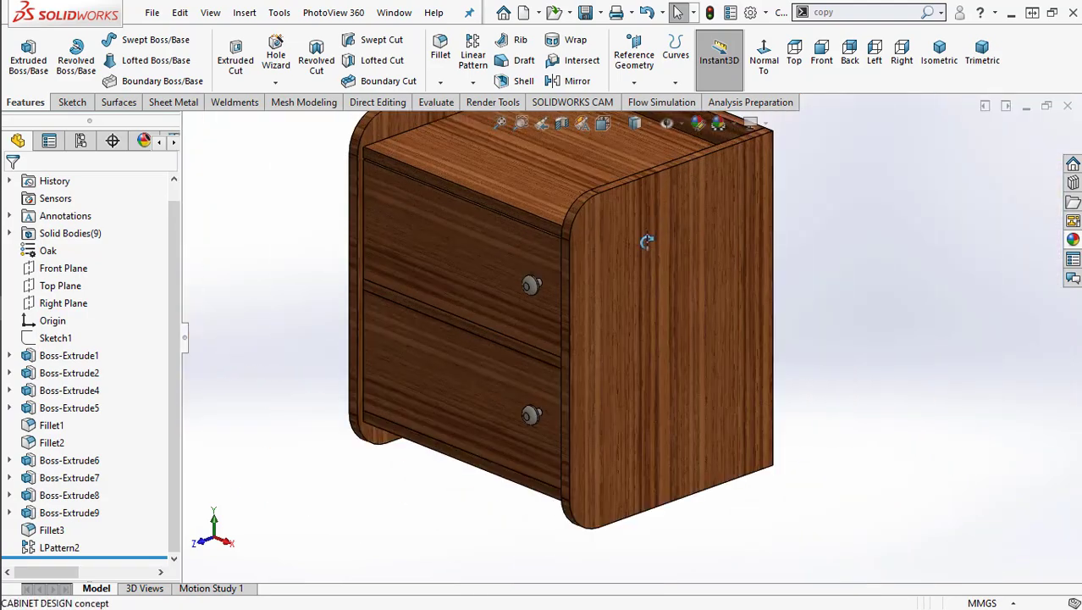
pyautogui.moveTo(646, 242)
pyautogui.mouseDown(button='middle')
pyautogui.moveTo(749, 227)
pyautogui.moveTo(745, 132)
pyautogui.moveTo(678, 155)
pyautogui.moveTo(730, 256)
pyautogui.moveTo(733, 339)
pyautogui.mouseUp(button='middle')
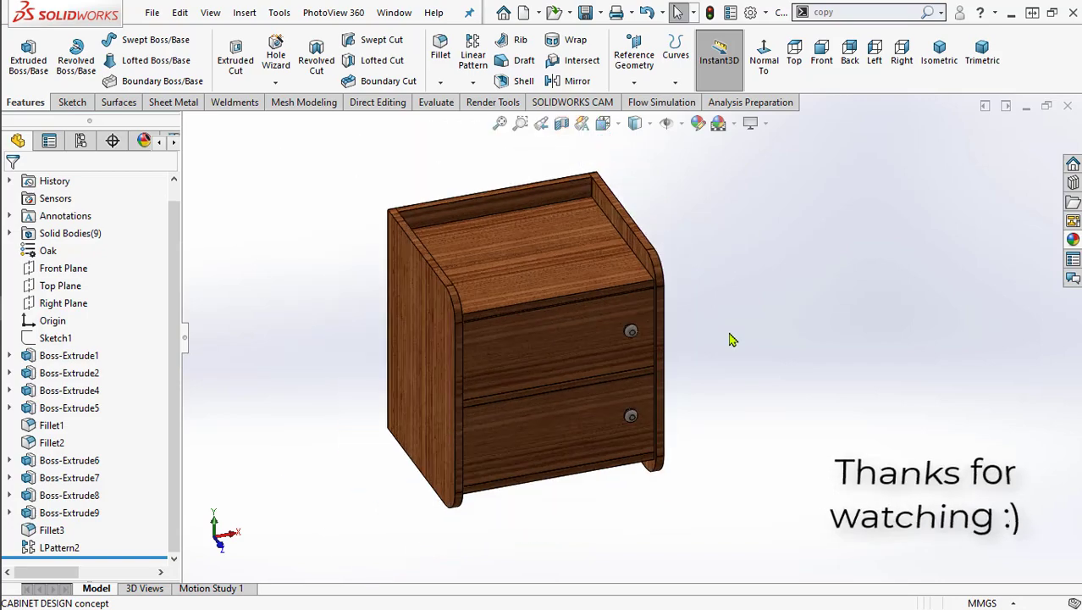
pyautogui.moveTo(560, 508)
pyautogui.mouseDown(button='middle')
pyautogui.moveTo(488, 508)
pyautogui.moveTo(382, 440)
pyautogui.mouseUp(button='middle')
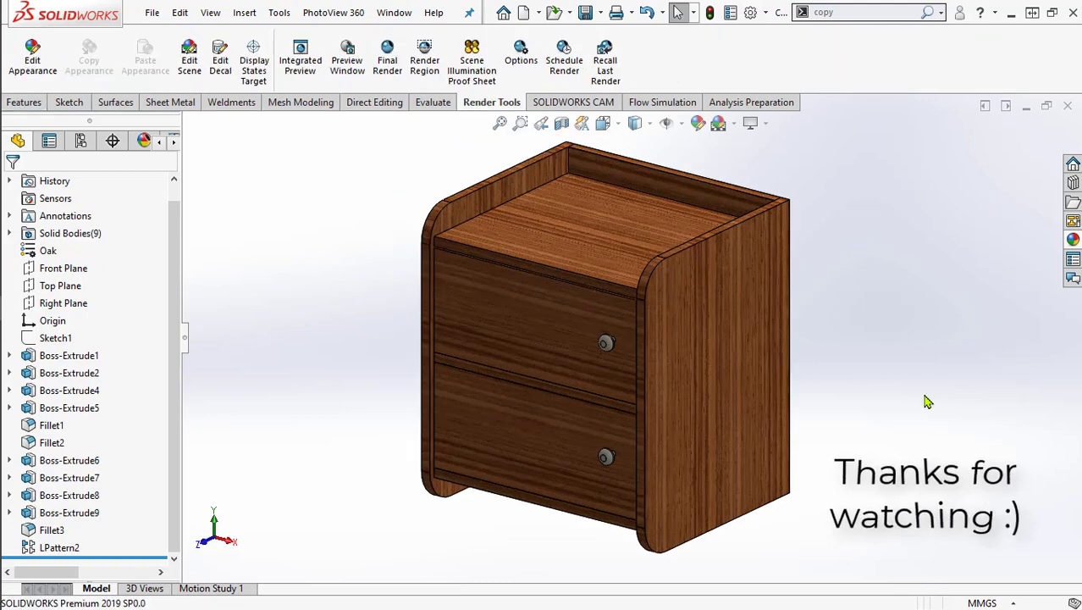
# Apply the 'polished cherry 2d' wood appearance to the whole cabinet part
pyautogui.click(1073, 239)
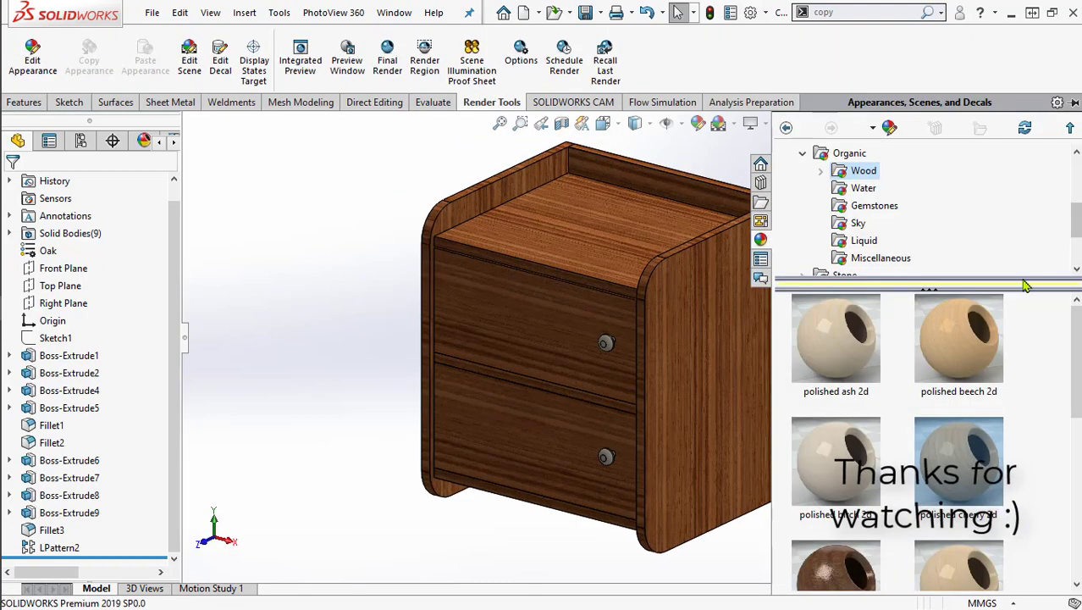
pyautogui.moveTo(959, 461)
pyautogui.mouseDown()
pyautogui.moveTo(759, 451)
pyautogui.moveTo(704, 407)
pyautogui.mouseUp()
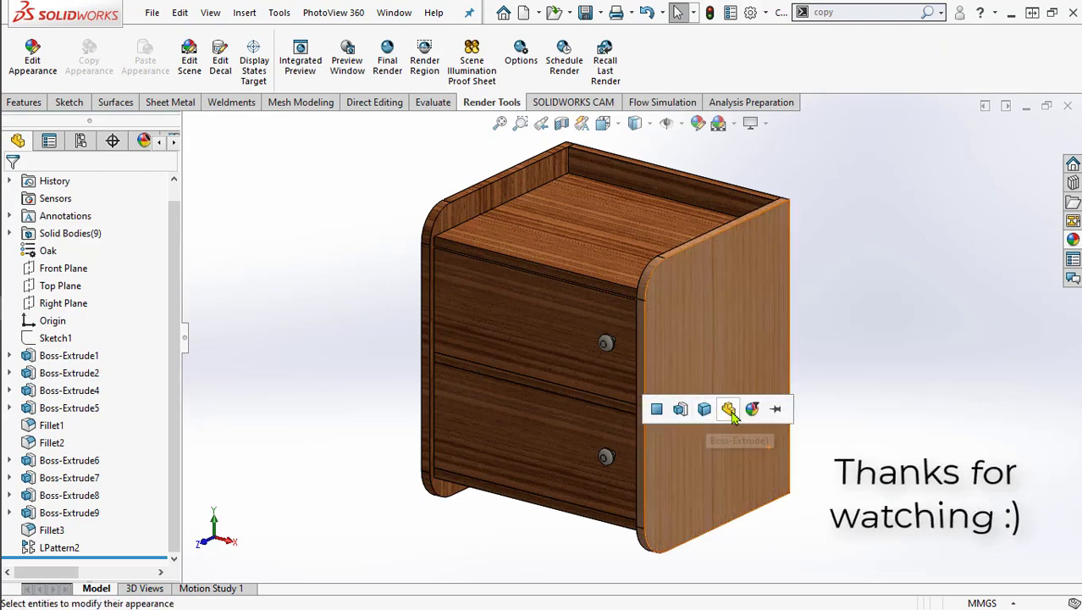
pyautogui.click(729, 410)
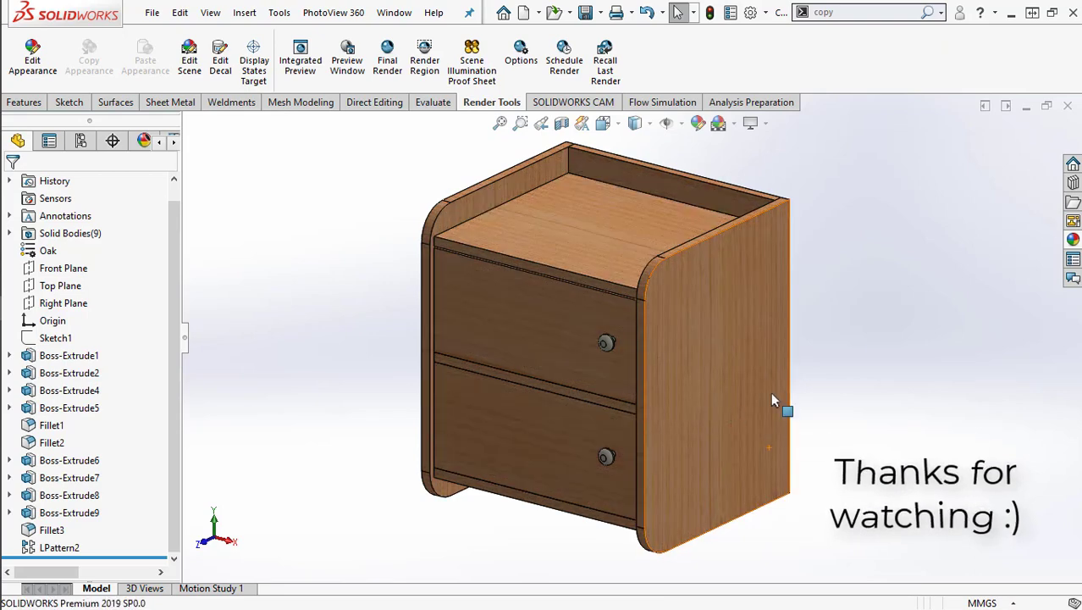